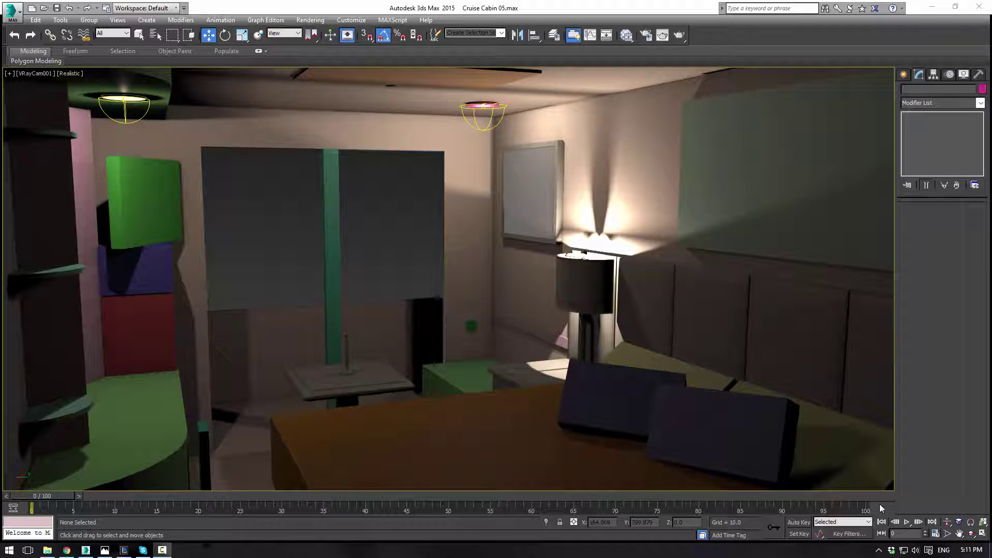
Raise the thin pink trim strip on the wall to just below the framed wall picture.
{"action": "left_click", "coordinate": [538, 335]}
{"action": "key", "text": "p"}
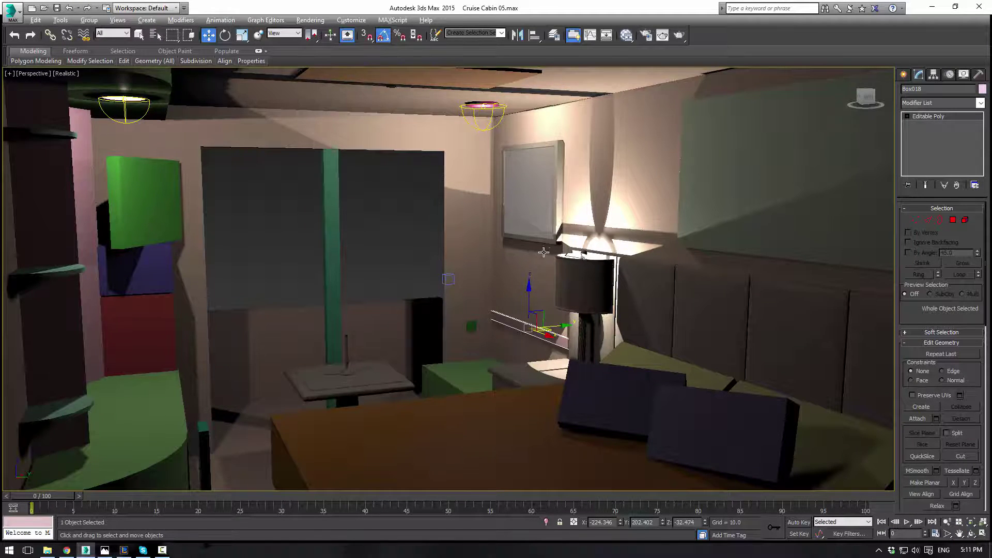
{"action": "key", "text": "z"}
{"action": "scroll", "coordinate": [543, 263], "scroll_direction": "down", "scroll_amount": 10}
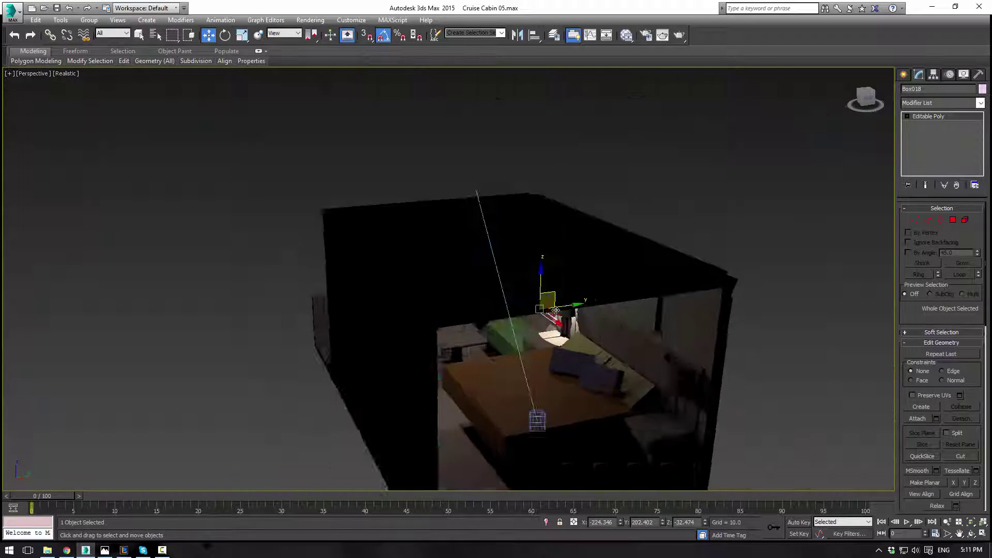
{"action": "scroll", "coordinate": [558, 305], "scroll_direction": "up", "scroll_amount": 10}
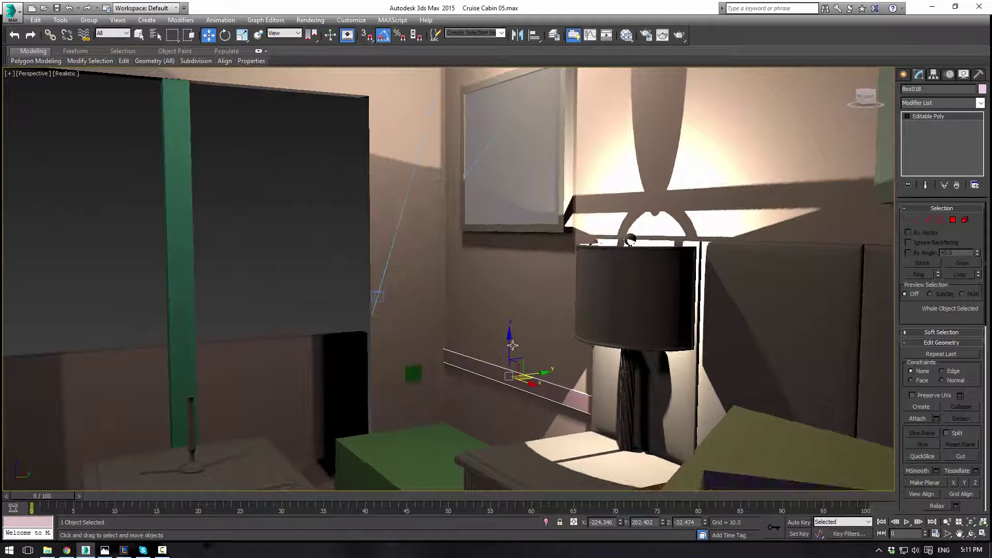
{"action": "key", "text": "alt+Tab"}
{"action": "left_click_drag", "start_coordinate": [643, 56], "coordinate": [991, 110]}
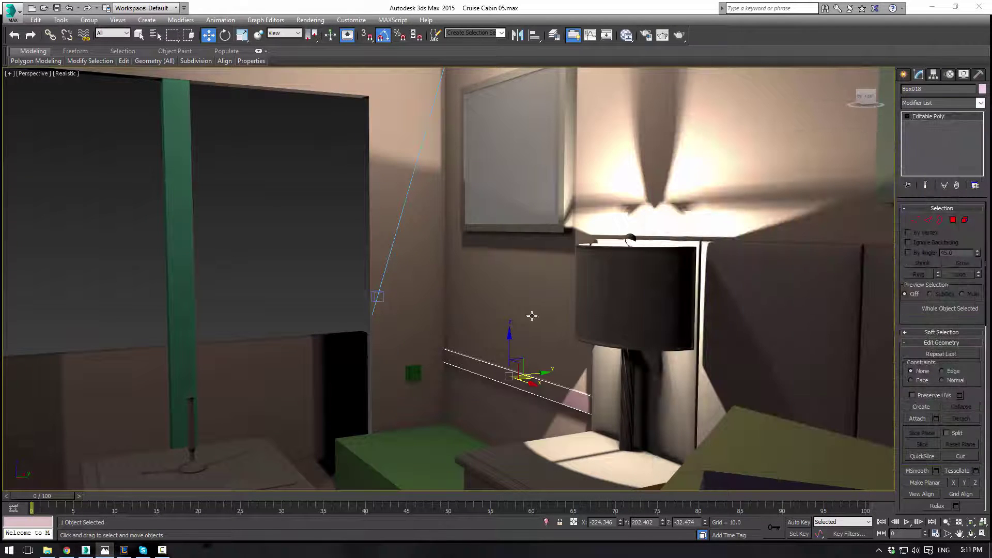
{"action": "left_click_drag", "start_coordinate": [510, 349], "coordinate": [531, 244]}
Scale the trim strip vertically to make it taller, fine-tuning its height in the camera view.
{"action": "key", "text": "r"}
{"action": "left_click_drag", "start_coordinate": [513, 229], "coordinate": [517, 216]}
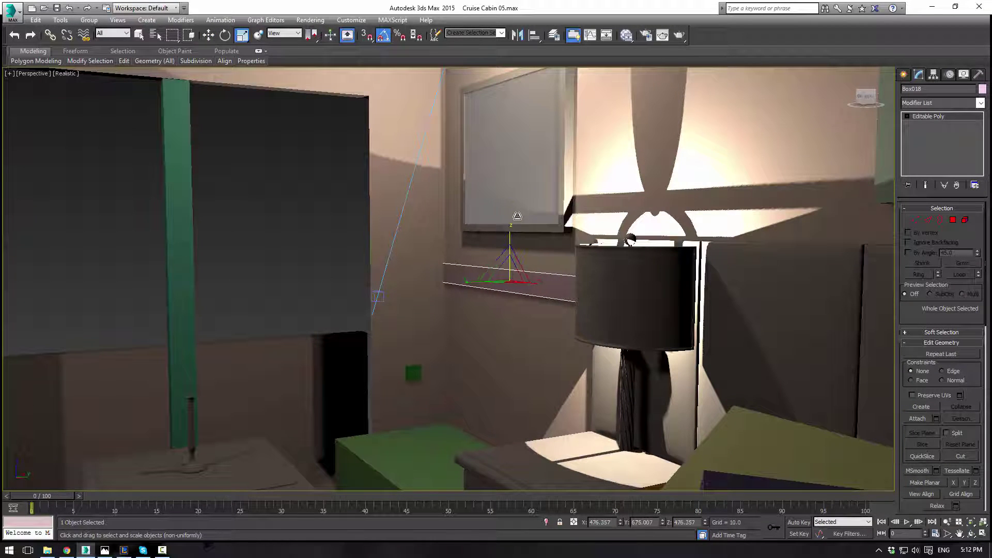
{"action": "key", "text": "c"}
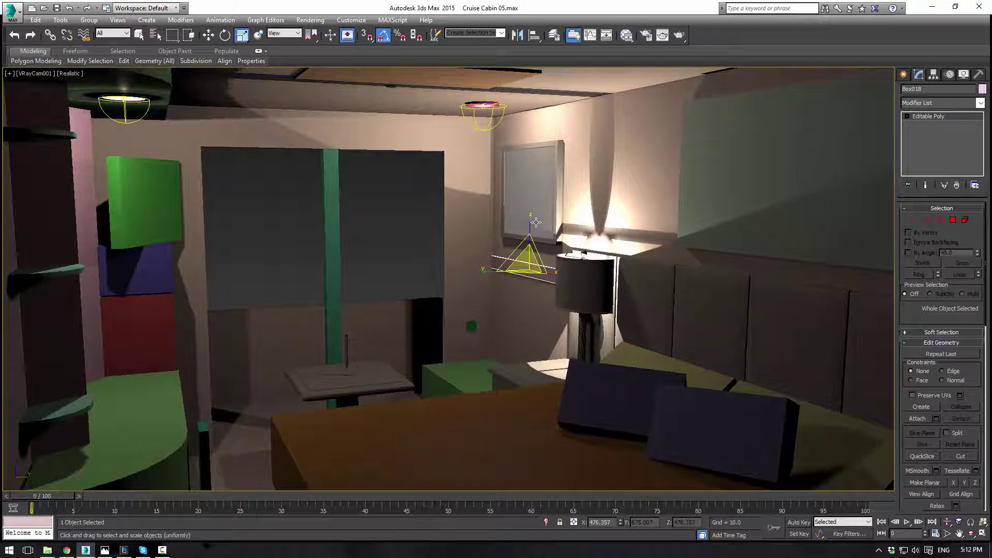
{"action": "left_click_drag", "start_coordinate": [530, 221], "coordinate": [530, 225]}
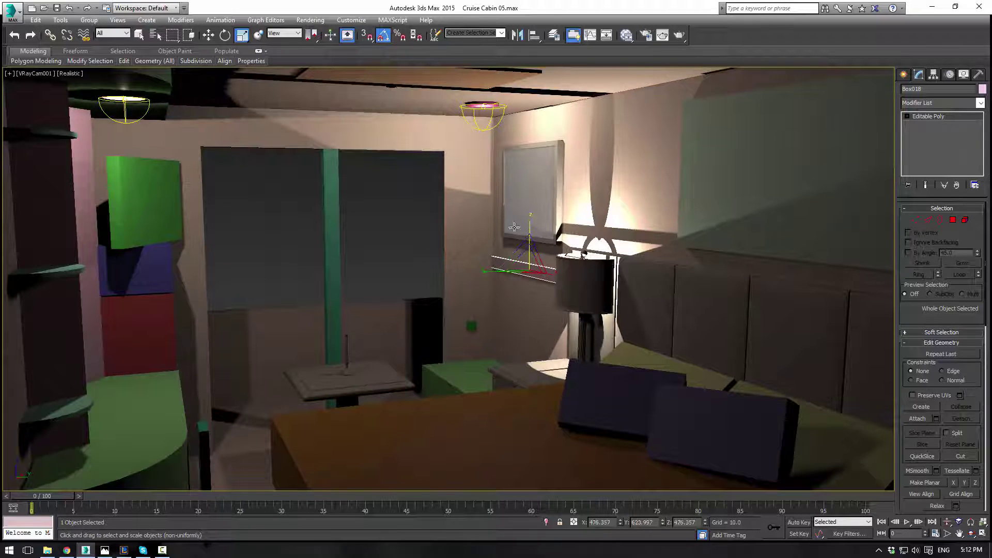
{"action": "left_click", "coordinate": [391, 225]}
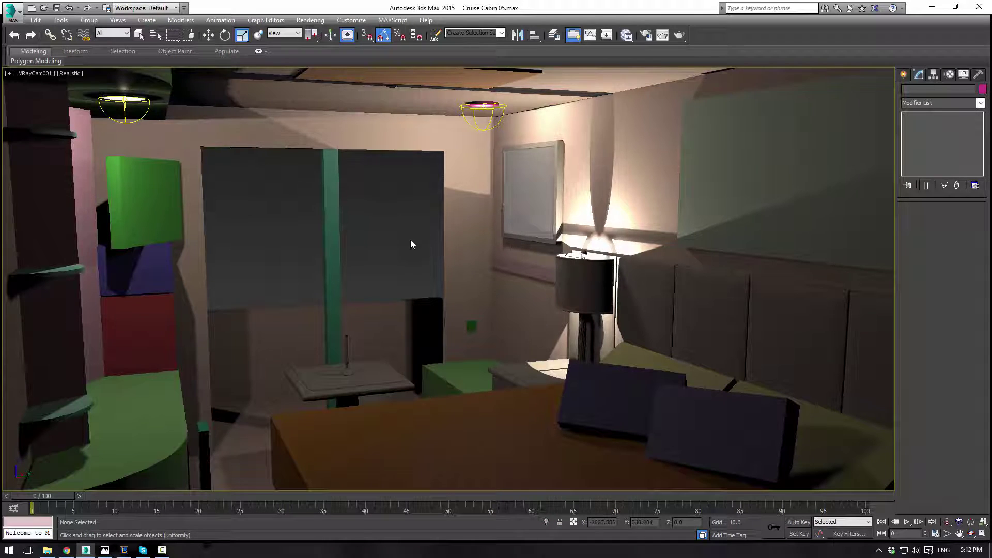
Isolate the trim strip and view it in perspective.
{"action": "left_click", "coordinate": [528, 266]}
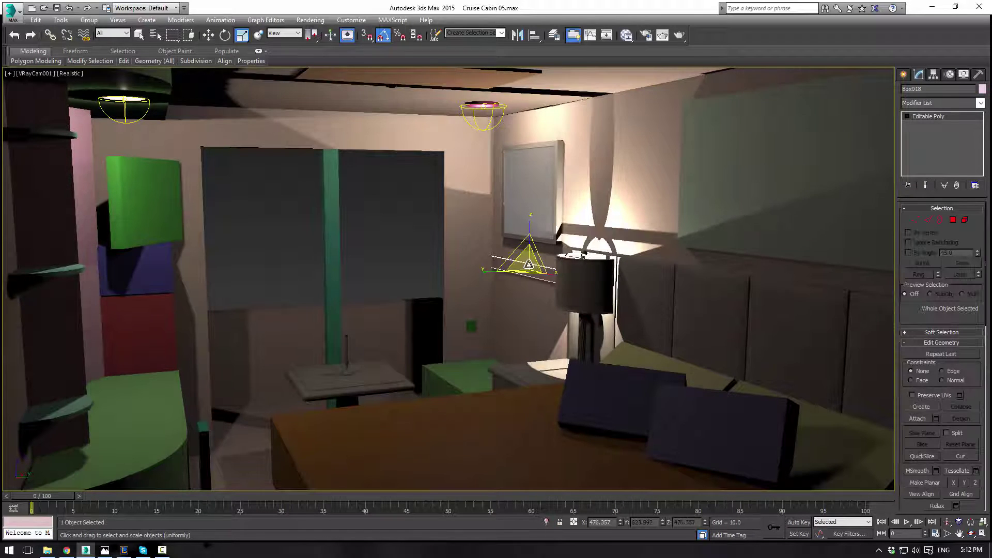
{"action": "right_click", "coordinate": [526, 263]}
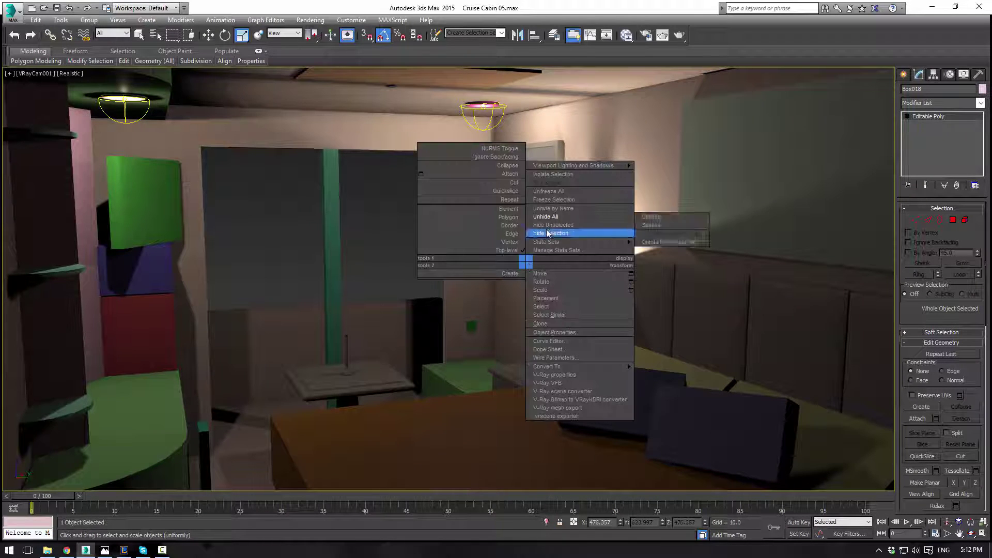
{"action": "left_click", "coordinate": [568, 174]}
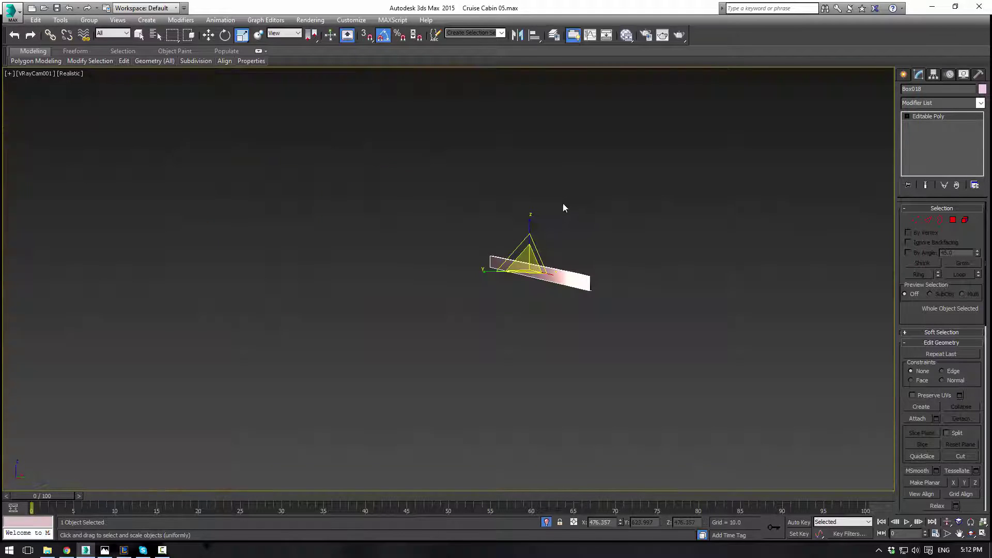
{"action": "middle_click_drag", "start_coordinate": [534, 254], "coordinate": [540, 266]}
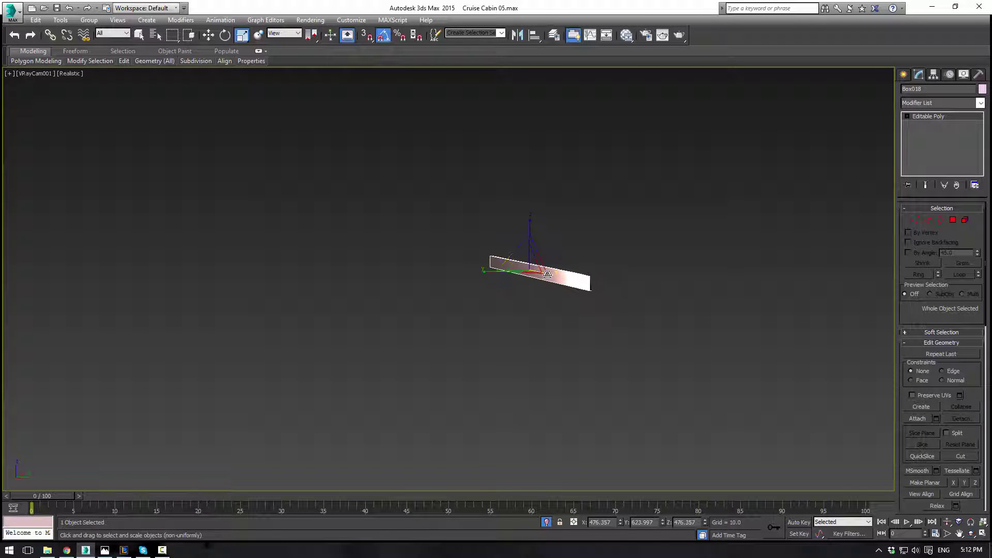
{"action": "key", "text": "p"}
{"action": "scroll", "coordinate": [555, 270], "scroll_direction": "up", "scroll_amount": 4}
{"action": "middle_click_drag", "start_coordinate": [550, 249], "coordinate": [498, 259], "text": "alt"}
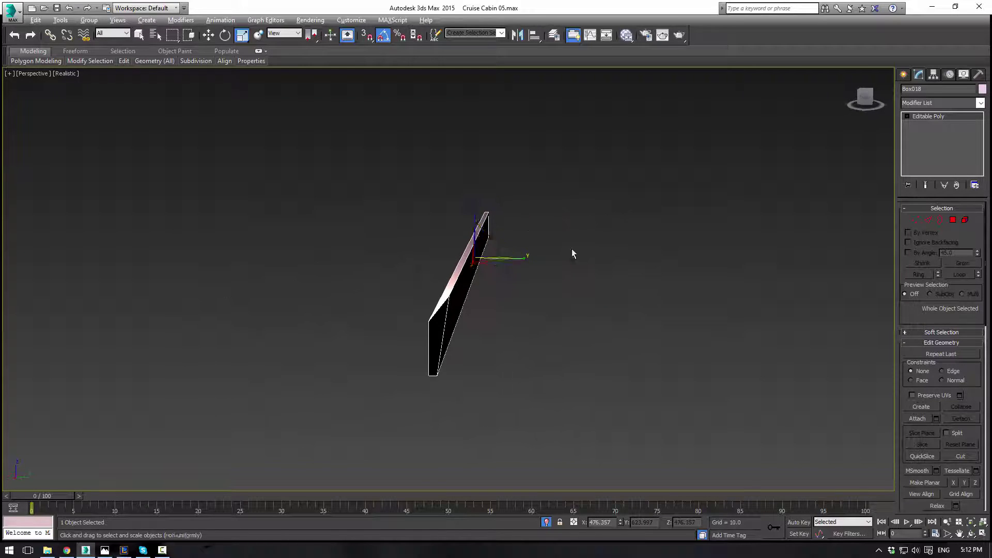
Select the four vertices at one end of the strip.
{"action": "left_click", "coordinate": [915, 219]}
{"action": "middle_click_drag", "start_coordinate": [672, 290], "coordinate": [333, 228], "text": "alt"}
{"action": "left_click_drag", "start_coordinate": [536, 329], "coordinate": [412, 330]}
{"action": "key", "text": "w"}
{"action": "middle_click_drag", "start_coordinate": [412, 330], "coordinate": [553, 296], "text": "alt"}
{"action": "left_click_drag", "start_coordinate": [553, 296], "coordinate": [370, 407]}
{"action": "key", "text": "r"}
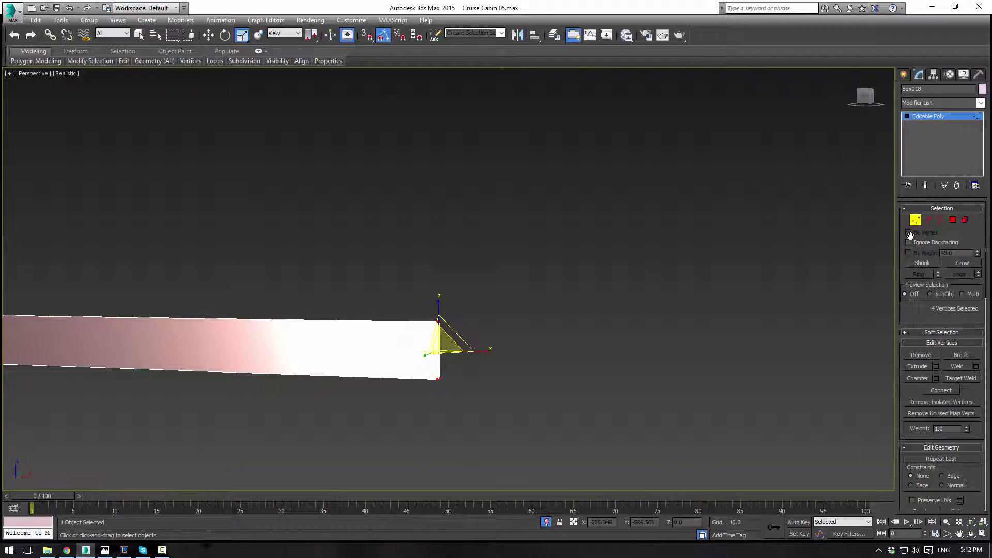
Chamfer all edges of the trim strip by 0.02.
{"action": "left_click", "coordinate": [928, 220]}
{"action": "middle_click_drag", "start_coordinate": [582, 256], "coordinate": [393, 212], "text": "alt"}
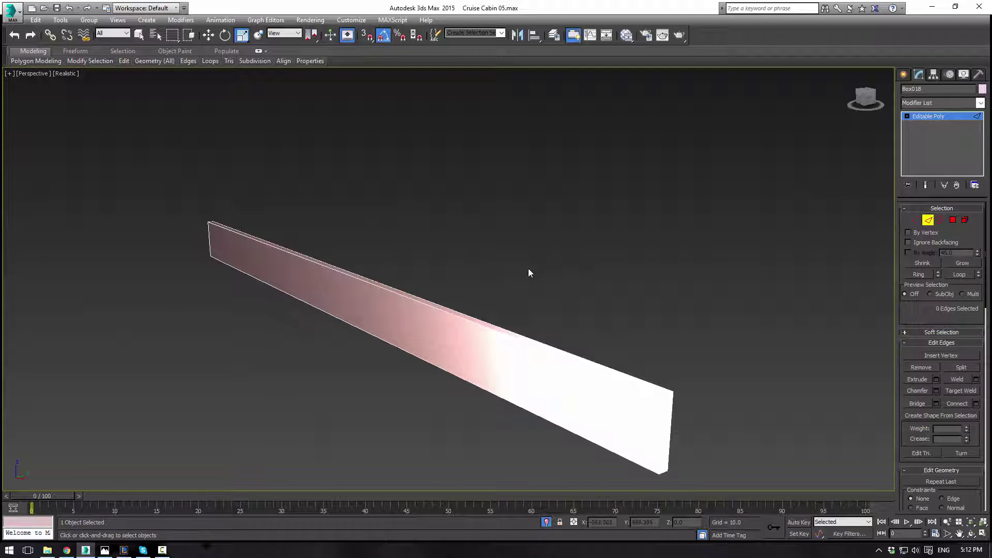
{"action": "key", "text": "ctrl+a"}
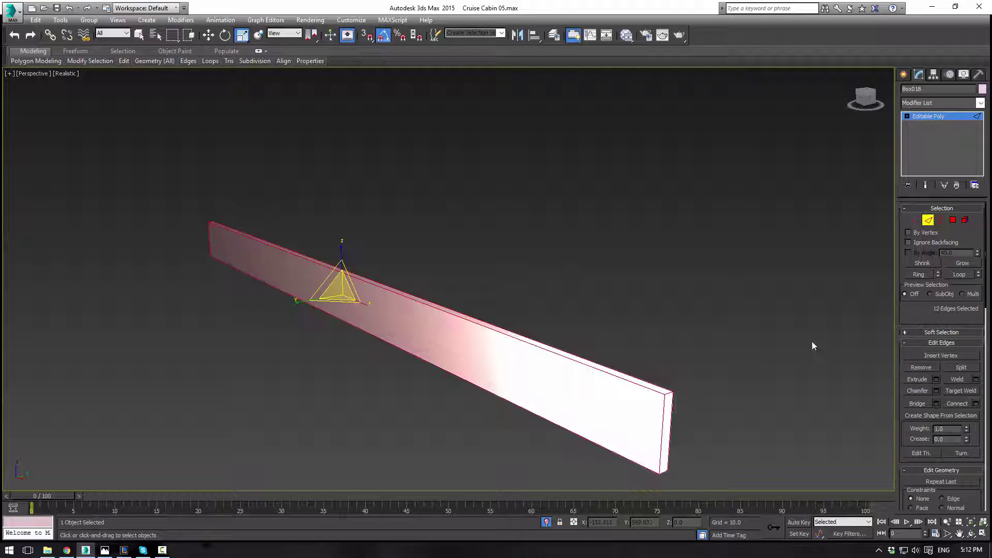
{"action": "left_click", "coordinate": [936, 391]}
{"action": "right_click", "coordinate": [457, 303]}
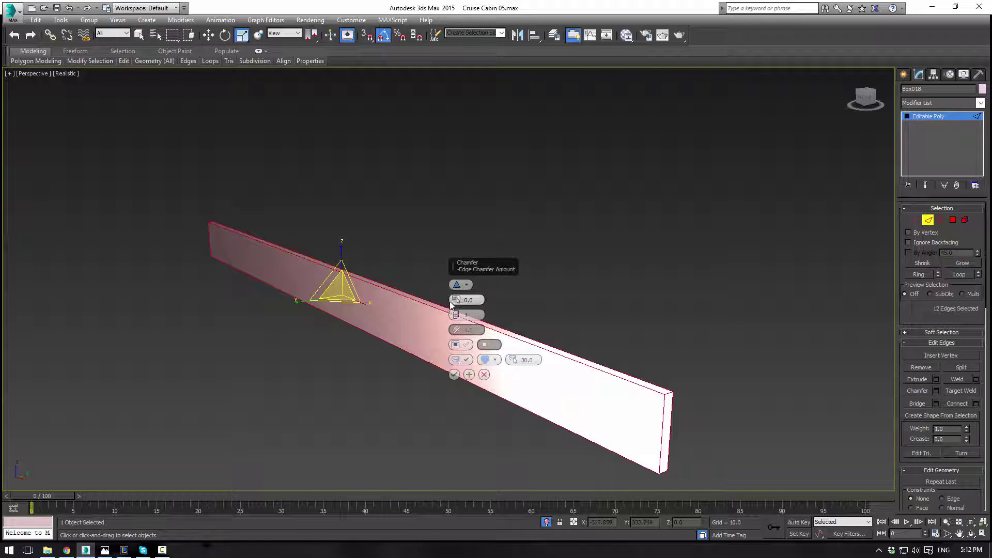
{"action": "left_click_drag", "start_coordinate": [456, 300], "coordinate": [457, 300]}
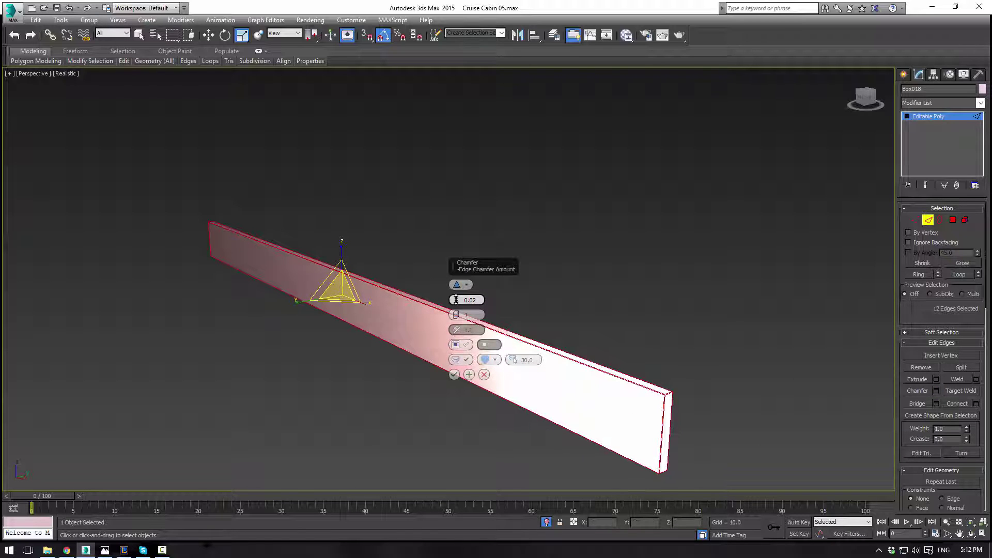
{"action": "left_click", "coordinate": [456, 374]}
{"action": "key", "text": "Return"}
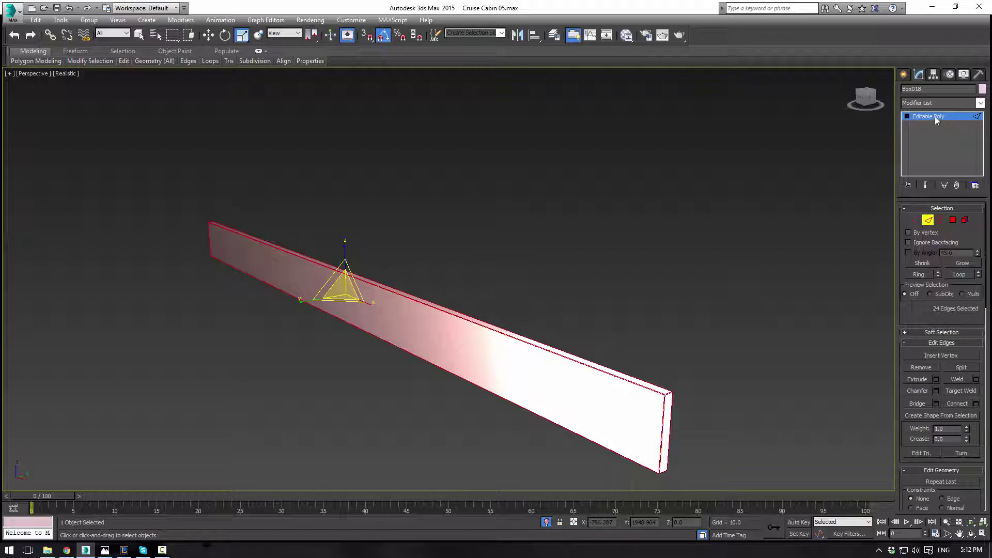
Add a TurboSmooth modifier to the strip with 2 iterations.
{"action": "left_click", "coordinate": [959, 117]}
{"action": "left_click", "coordinate": [981, 103]}
{"action": "type", "text": "tu"}
{"action": "key", "text": "Return"}
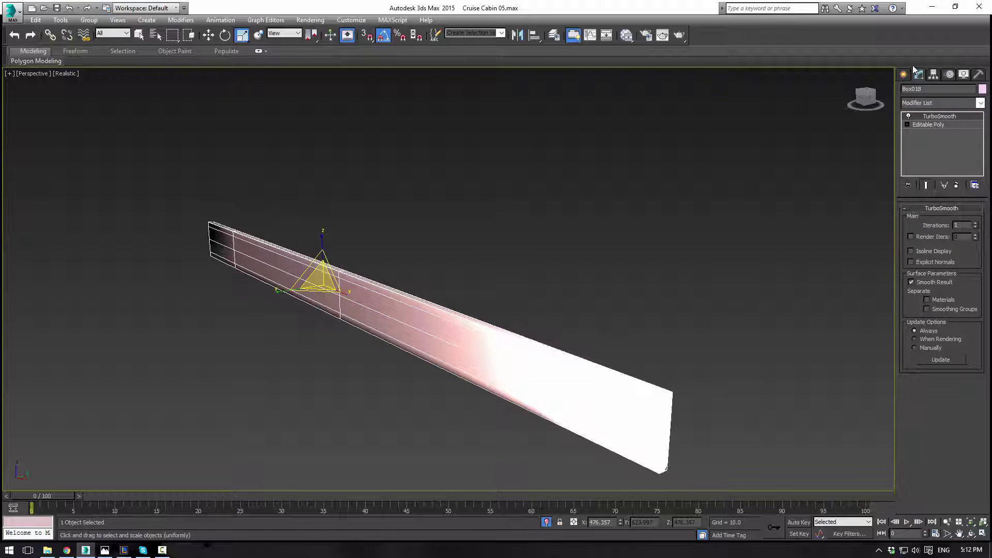
{"action": "left_click", "coordinate": [711, 214]}
{"action": "middle_click_drag", "start_coordinate": [538, 292], "coordinate": [597, 342], "text": "alt"}
{"action": "left_click", "coordinate": [648, 243]}
{"action": "left_click", "coordinate": [976, 224]}
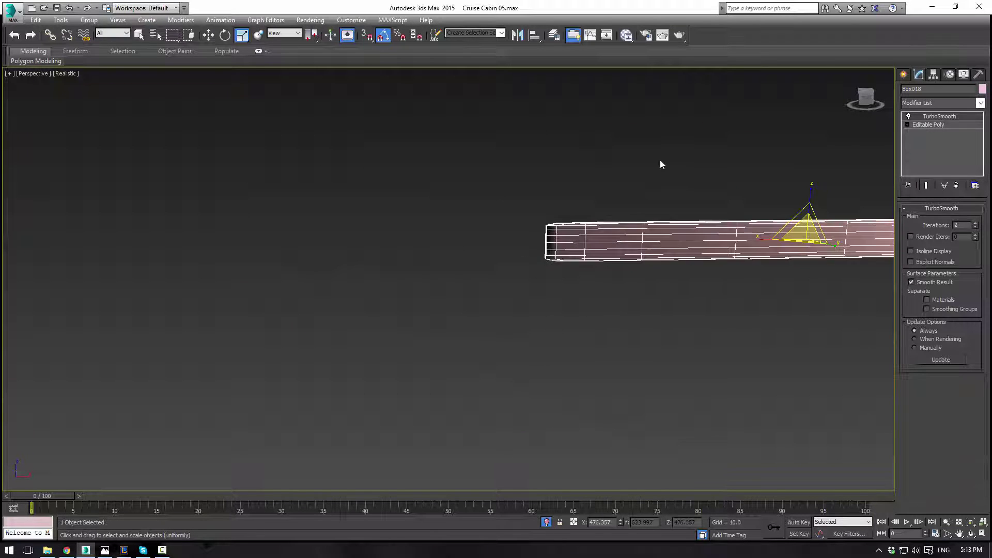
{"action": "left_click", "coordinate": [659, 162]}
{"action": "middle_click_drag", "start_coordinate": [653, 170], "coordinate": [680, 192], "text": "alt"}
{"action": "left_click", "coordinate": [649, 275]}
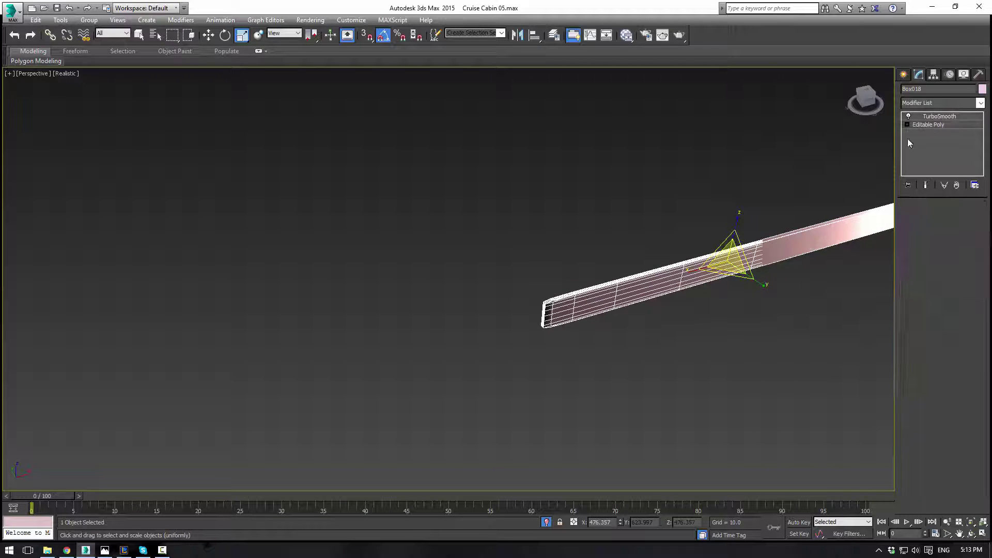
Examine the strip's end face on the base mesh and compare it with the TurboSmooth result.
{"action": "left_click", "coordinate": [928, 125]}
{"action": "middle_click_drag", "start_coordinate": [638, 243], "coordinate": [683, 222], "text": "alt"}
{"action": "scroll", "coordinate": [684, 224], "scroll_direction": "up", "scroll_amount": 3}
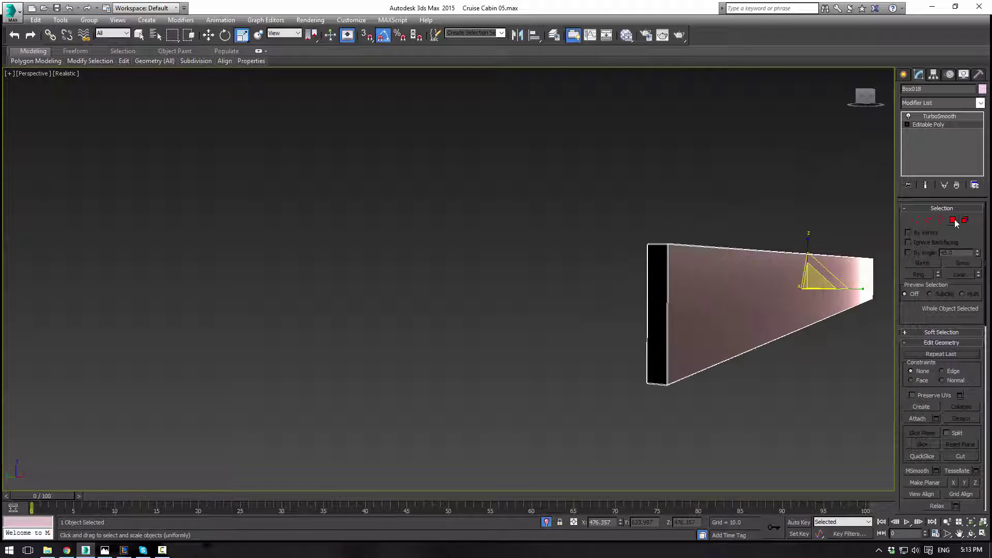
{"action": "key", "text": "4"}
{"action": "left_click", "coordinate": [668, 273]}
{"action": "middle_click_drag", "start_coordinate": [667, 273], "coordinate": [656, 246], "text": "alt"}
{"action": "key", "text": "z"}
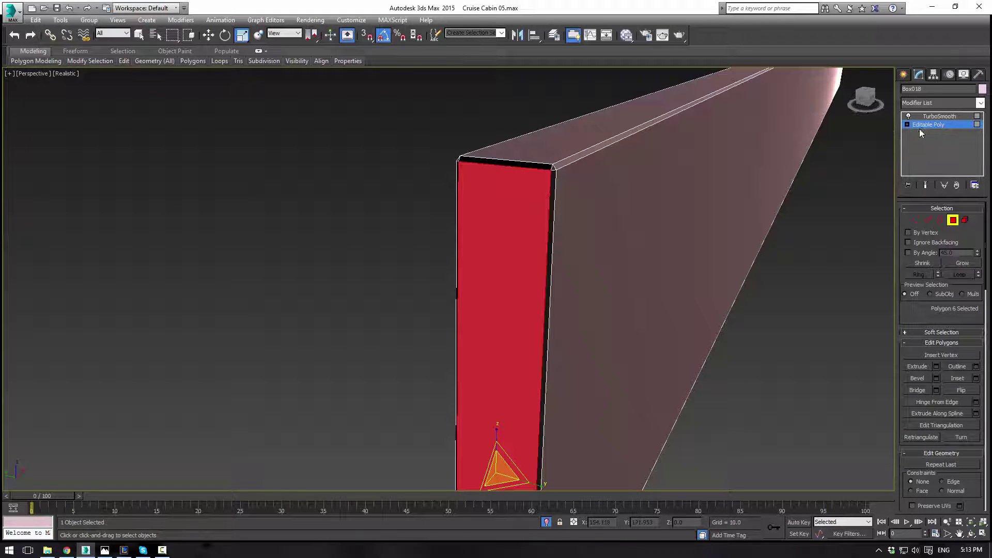
{"action": "left_click", "coordinate": [940, 116]}
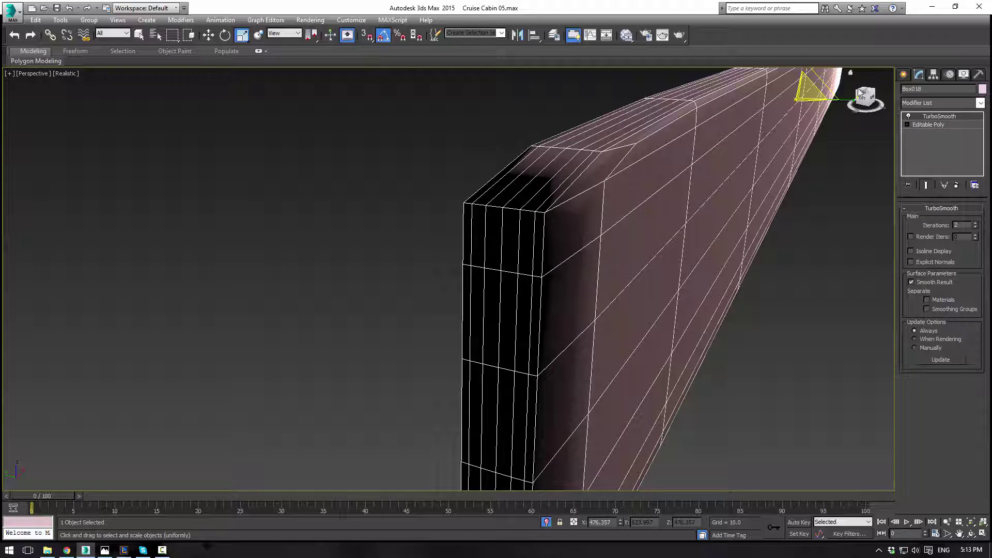
Connect the base mesh's lengthwise edges with two edge loops, pinched outward close to the strip's ends.
{"action": "left_click", "coordinate": [943, 126]}
{"action": "middle_click_drag", "start_coordinate": [714, 186], "coordinate": [628, 192], "text": "alt"}
{"action": "scroll", "coordinate": [627, 193], "scroll_direction": "down", "scroll_amount": 5}
{"action": "middle_click_drag", "start_coordinate": [554, 183], "coordinate": [677, 173]}
{"action": "left_click", "coordinate": [929, 220]}
{"action": "middle_click_drag", "start_coordinate": [638, 295], "coordinate": [672, 215]}
{"action": "scroll", "coordinate": [670, 214], "scroll_direction": "down", "scroll_amount": 4}
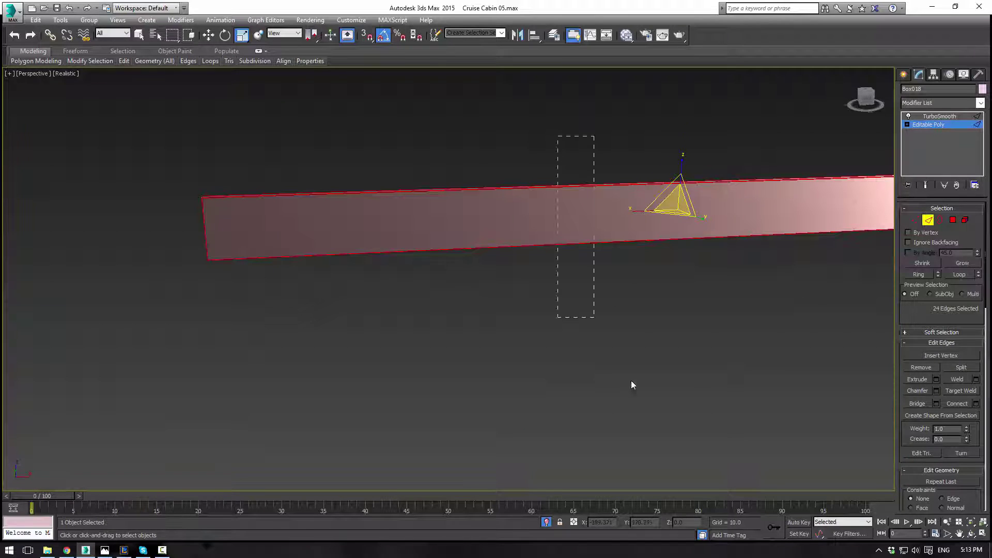
{"action": "left_click_drag", "start_coordinate": [653, 388], "coordinate": [656, 388]}
{"action": "left_click", "coordinate": [976, 404]}
{"action": "left_click", "coordinate": [457, 285]}
{"action": "mouse_move", "coordinate": [456, 300]}
{"action": "left_mouse_down"}
{"action": "mouse_move", "coordinate": [453, 146]}
{"action": "mouse_move", "coordinate": [465, 73]}
{"action": "mouse_move", "coordinate": [463, 92]}
{"action": "left_mouse_up"}
{"action": "left_click", "coordinate": [450, 329]}
In the front view, move the left loop's eight vertices closer to the strip's left end.
{"action": "middle_click_drag", "start_coordinate": [348, 219], "coordinate": [417, 218]}
{"action": "key", "text": "f"}
{"action": "key", "text": "z"}
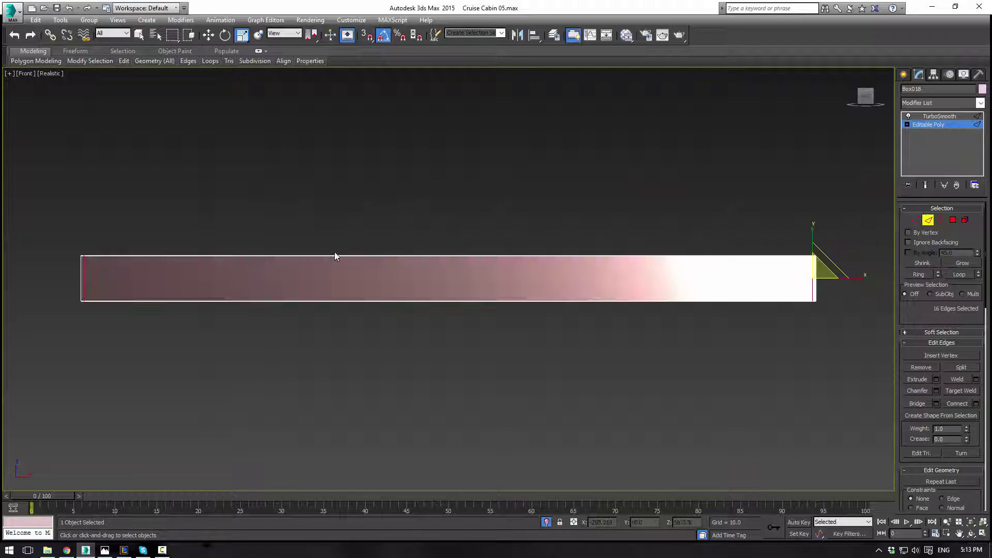
{"action": "middle_click_drag", "start_coordinate": [221, 252], "coordinate": [304, 252]}
{"action": "scroll", "coordinate": [227, 251], "scroll_direction": "up", "scroll_amount": 4}
{"action": "middle_click_drag", "start_coordinate": [206, 236], "coordinate": [484, 217]}
{"action": "scroll", "coordinate": [482, 217], "scroll_direction": "up", "scroll_amount": 3}
{"action": "middle_click_drag", "start_coordinate": [398, 211], "coordinate": [528, 139]}
{"action": "key", "text": "1"}
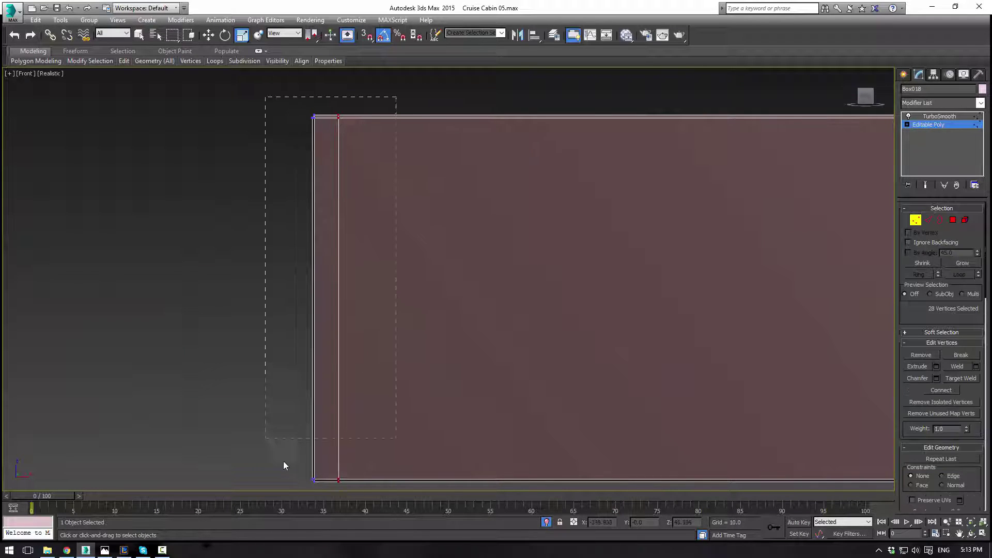
{"action": "left_click_drag", "start_coordinate": [340, 497], "coordinate": [331, 491]}
{"action": "key", "text": "w"}
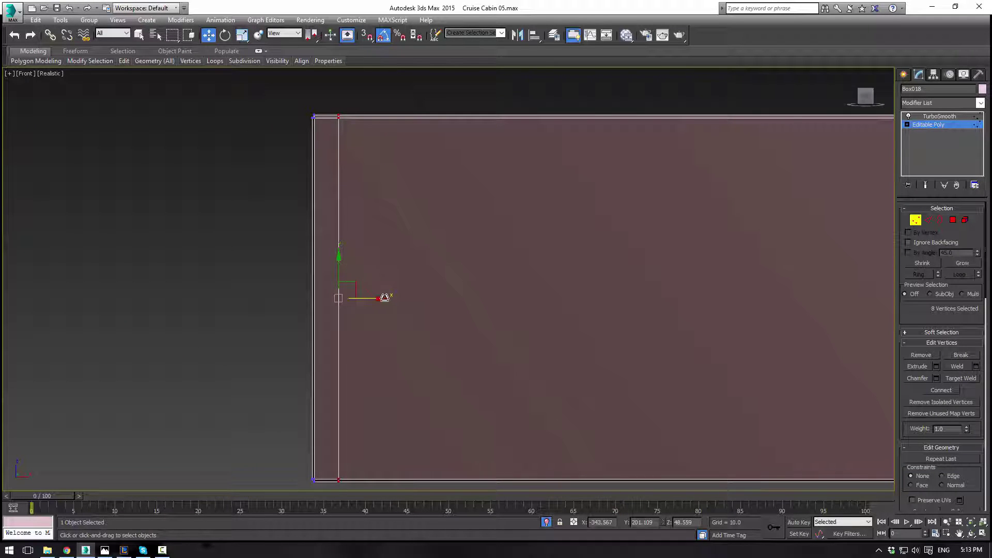
{"action": "left_click_drag", "start_coordinate": [372, 299], "coordinate": [350, 300]}
Move the right loop's eight vertices closer to the strip's right end.
{"action": "scroll", "coordinate": [463, 282], "scroll_direction": "down", "scroll_amount": 10}
{"action": "scroll", "coordinate": [460, 281], "scroll_direction": "up", "scroll_amount": 4}
{"action": "middle_click_drag", "start_coordinate": [855, 281], "coordinate": [560, 244]}
{"action": "scroll", "coordinate": [561, 244], "scroll_direction": "up", "scroll_amount": 5}
{"action": "scroll", "coordinate": [596, 199], "scroll_direction": "up", "scroll_amount": 2}
{"action": "left_click_drag", "start_coordinate": [390, 387], "coordinate": [390, 387]}
{"action": "scroll", "coordinate": [430, 320], "scroll_direction": "up", "scroll_amount": 8}
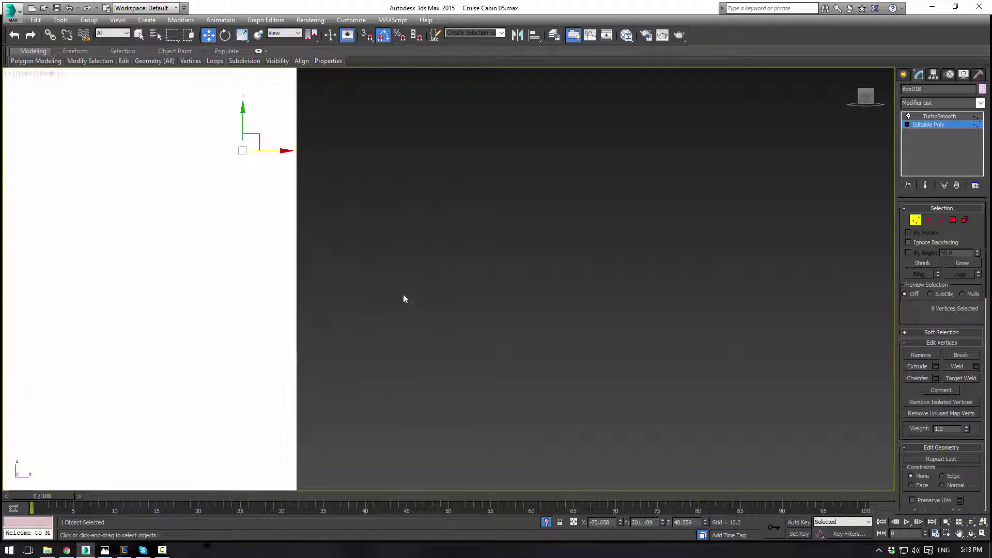
{"action": "middle_click_drag", "start_coordinate": [293, 175], "coordinate": [413, 313]}
{"action": "key", "text": "F3"}
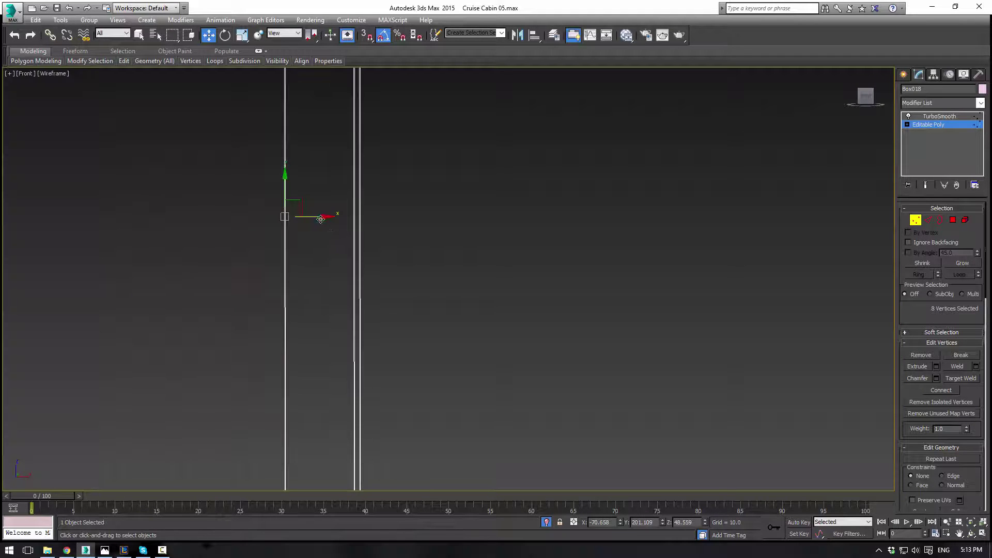
{"action": "left_click_drag", "start_coordinate": [382, 231], "coordinate": [383, 232]}
Return to the TurboSmooth level and inspect the smoothed strip in wireframe and shaded display.
{"action": "left_click", "coordinate": [930, 116]}
{"action": "scroll", "coordinate": [774, 141], "scroll_direction": "down", "scroll_amount": 6}
{"action": "scroll", "coordinate": [534, 230], "scroll_direction": "down", "scroll_amount": 5}
{"action": "scroll", "coordinate": [533, 230], "scroll_direction": "up", "scroll_amount": 2}
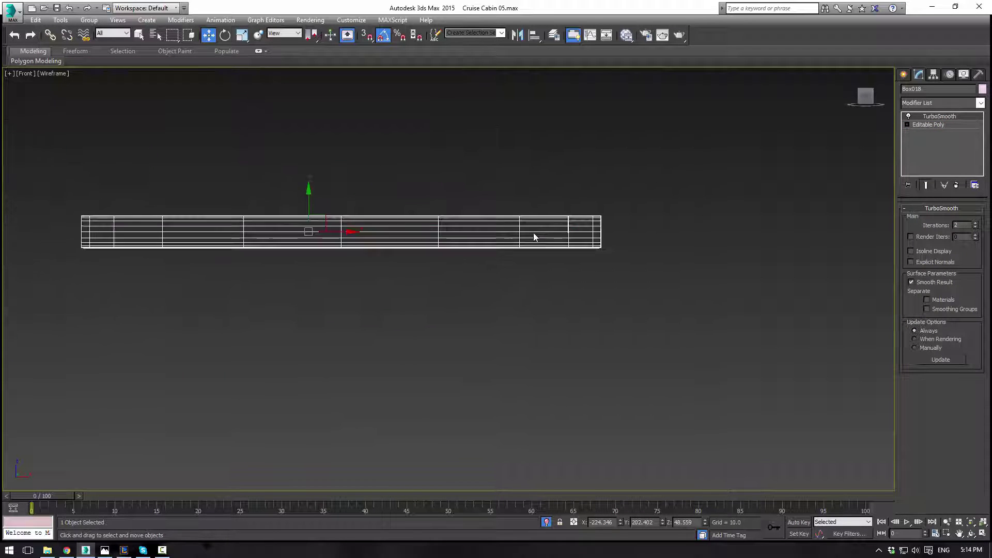
{"action": "key", "text": "p"}
{"action": "key", "text": "F3"}
{"action": "mouse_move", "coordinate": [327, 267]}
{"action": "middle_mouse_down", "text": "alt"}
{"action": "mouse_move", "coordinate": [531, 315]}
{"action": "mouse_move", "coordinate": [482, 303]}
{"action": "middle_mouse_up", "text": "alt"}
End the strip's isolation and return to the camera view with edged faces hidden.
{"action": "left_click", "coordinate": [531, 315]}
{"action": "right_click", "coordinate": [471, 287]}
{"action": "left_click", "coordinate": [508, 216]}
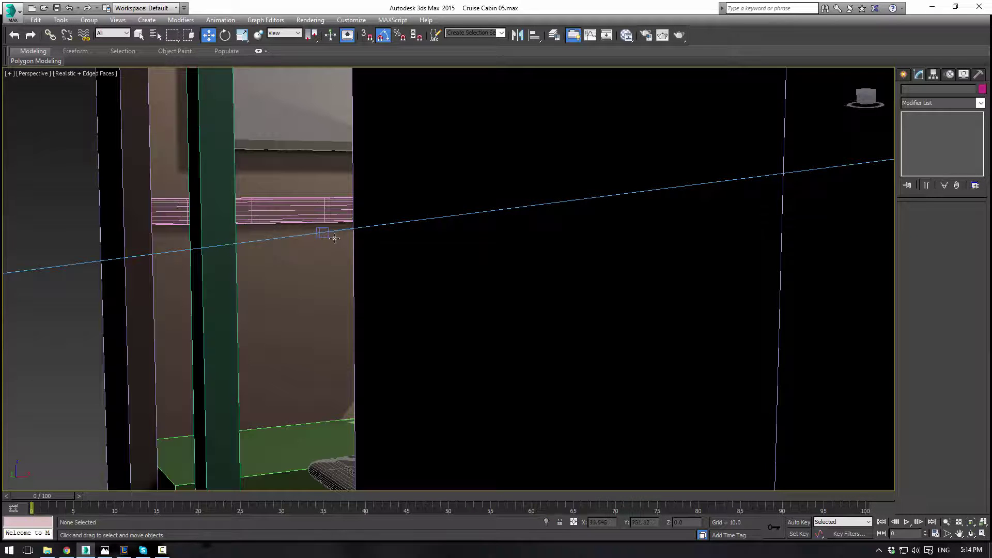
{"action": "key", "text": "c"}
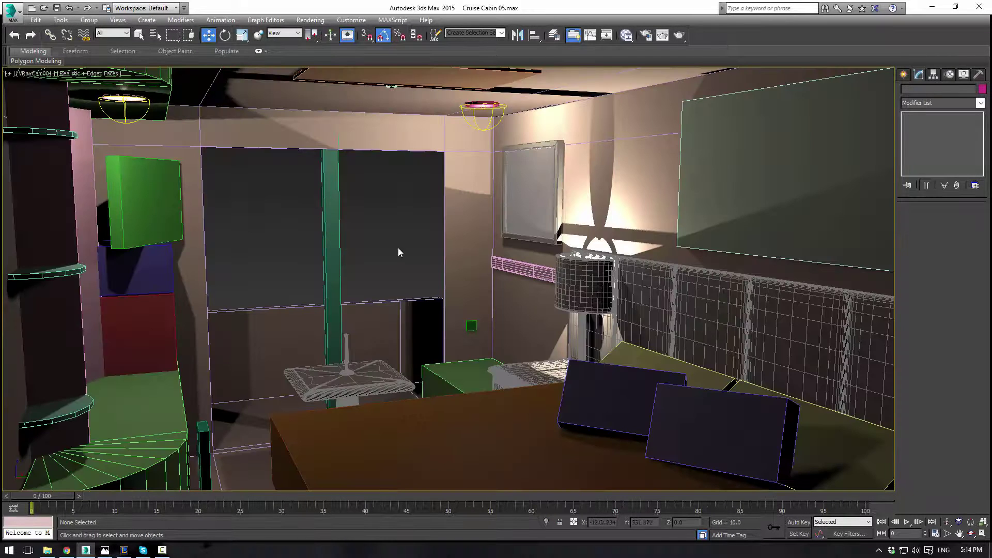
{"action": "key", "text": "F4"}
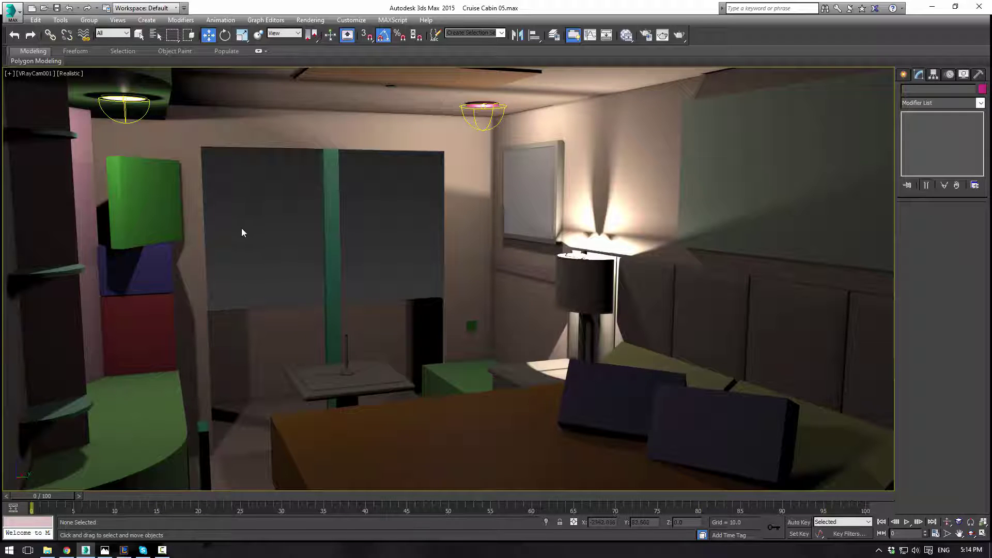
In the perspective view, hide the box forming the cabin's outer wall shell.
{"action": "key", "text": "p"}
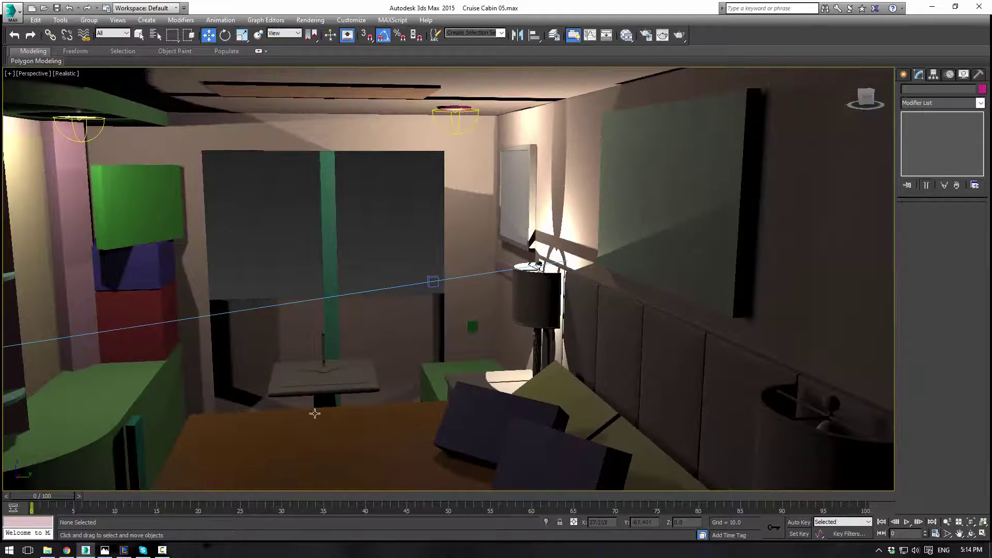
{"action": "left_click", "coordinate": [314, 414]}
{"action": "middle_click_drag", "start_coordinate": [315, 413], "coordinate": [245, 390], "text": "alt"}
{"action": "scroll", "coordinate": [337, 404], "scroll_direction": "down", "scroll_amount": 5}
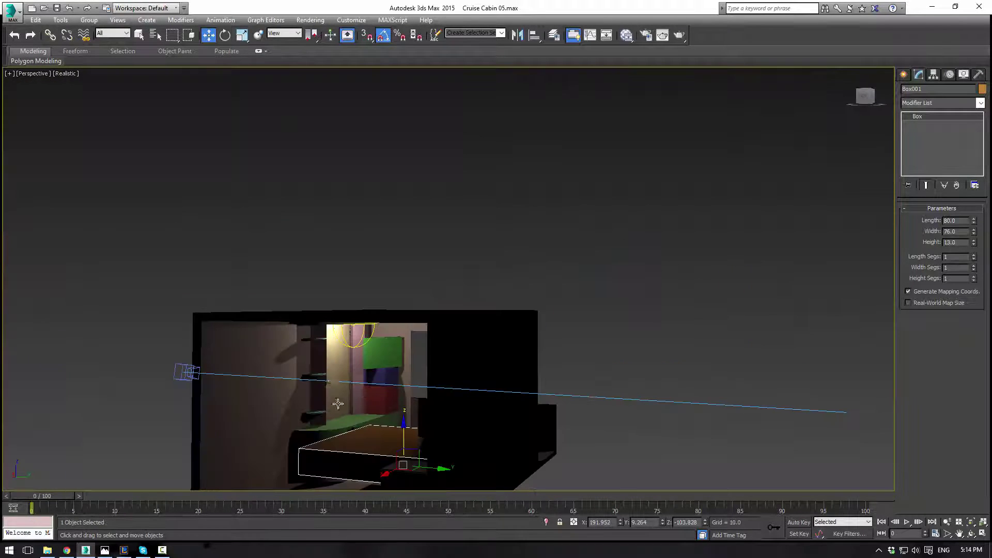
{"action": "left_click", "coordinate": [279, 350]}
{"action": "right_click", "coordinate": [276, 347]}
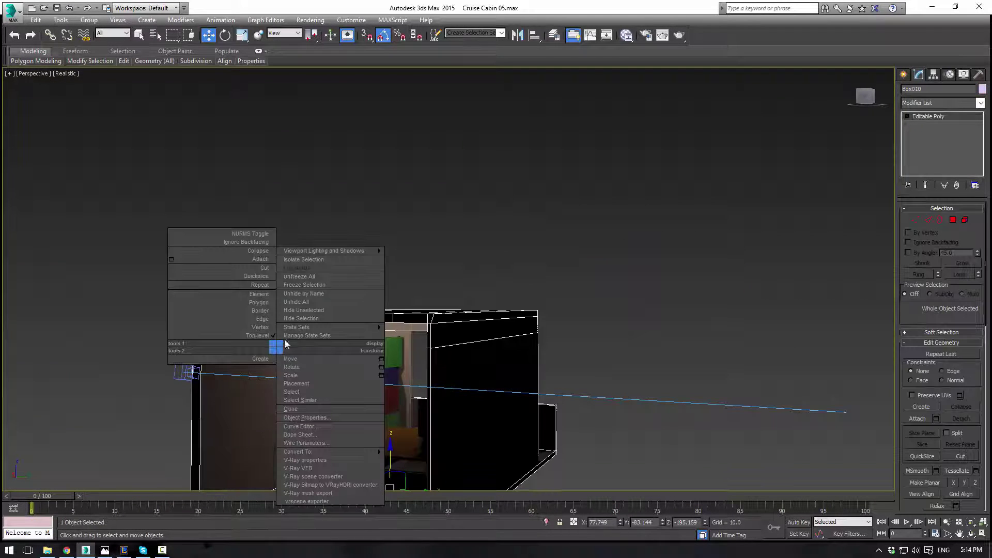
{"action": "left_click", "coordinate": [310, 317]}
Hide the ceiling plane that covers the cabin.
{"action": "middle_click_drag", "start_coordinate": [438, 339], "coordinate": [439, 305], "text": "alt"}
{"action": "left_click", "coordinate": [438, 300]}
{"action": "right_click", "coordinate": [437, 295]}
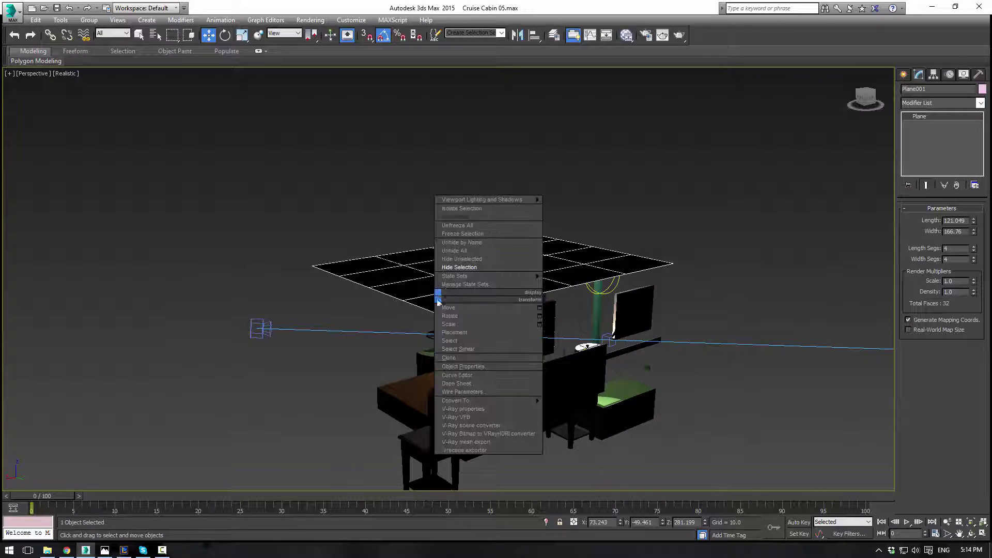
{"action": "left_click", "coordinate": [458, 268]}
Select the rounded overhead ceiling panel above the corner shelves.
{"action": "scroll", "coordinate": [488, 267], "scroll_direction": "up", "scroll_amount": 5}
{"action": "middle_click_drag", "start_coordinate": [520, 282], "coordinate": [542, 274], "text": "alt"}
{"action": "left_click", "coordinate": [438, 213]}
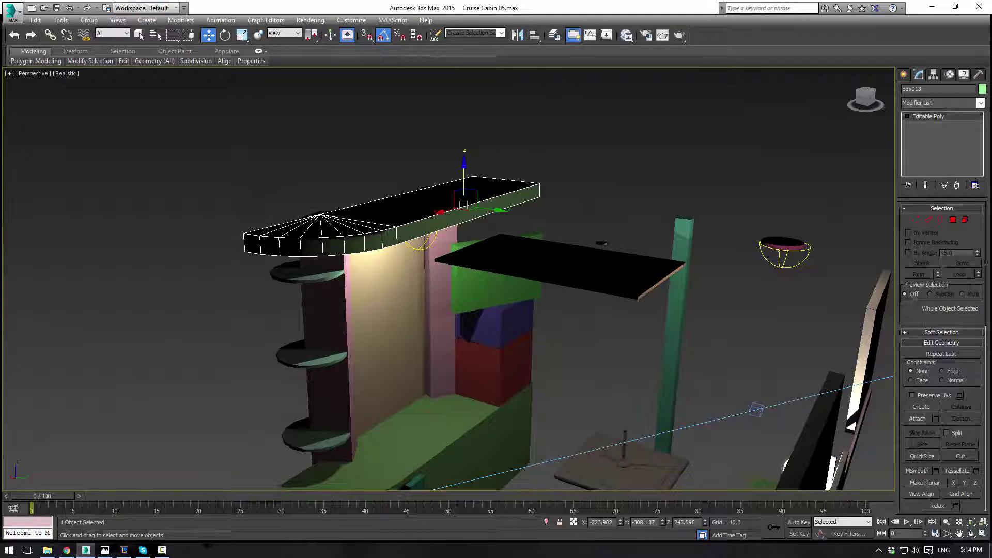
Examine the rounded overhead panel's edge and recessed light close up in the symphony-balcony-stateroom.jpg reference photo.
{"action": "left_click_drag", "start_coordinate": [991, 82], "coordinate": [589, 99]}
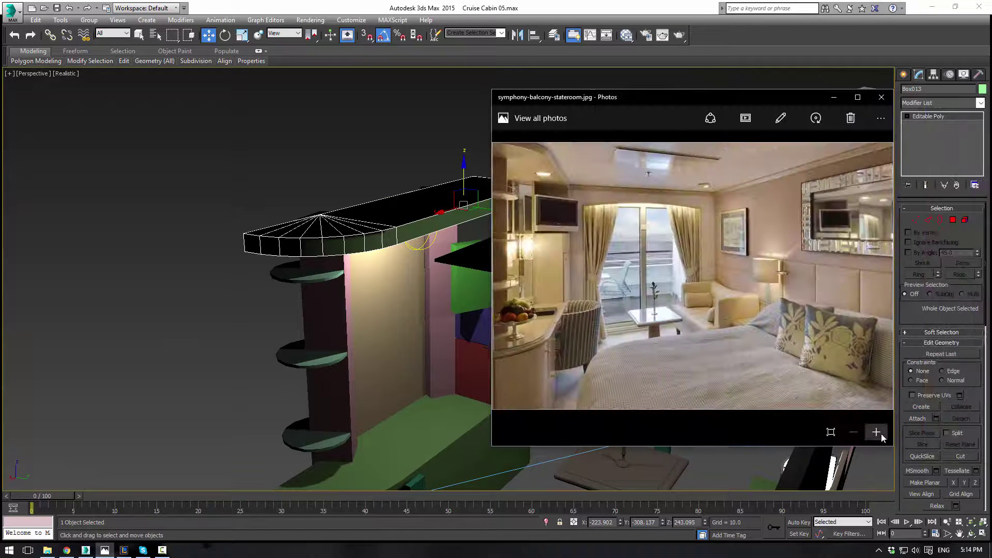
{"action": "left_click", "coordinate": [877, 432]}
{"action": "left_click", "coordinate": [877, 433]}
{"action": "left_click", "coordinate": [877, 433]}
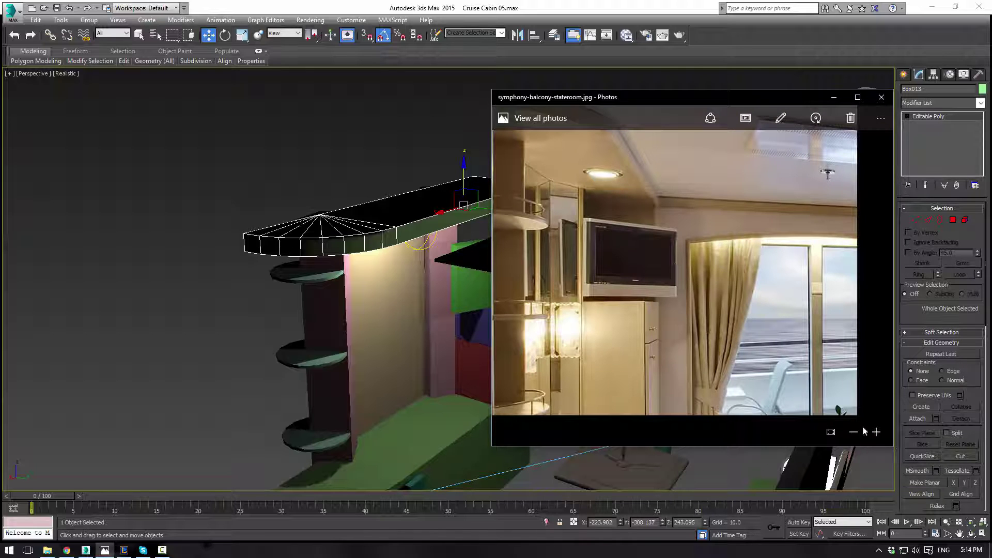
{"action": "left_click", "coordinate": [876, 434]}
{"action": "left_click", "coordinate": [875, 434]}
{"action": "left_click", "coordinate": [876, 434]}
{"action": "left_click_drag", "start_coordinate": [697, 310], "coordinate": [767, 446]}
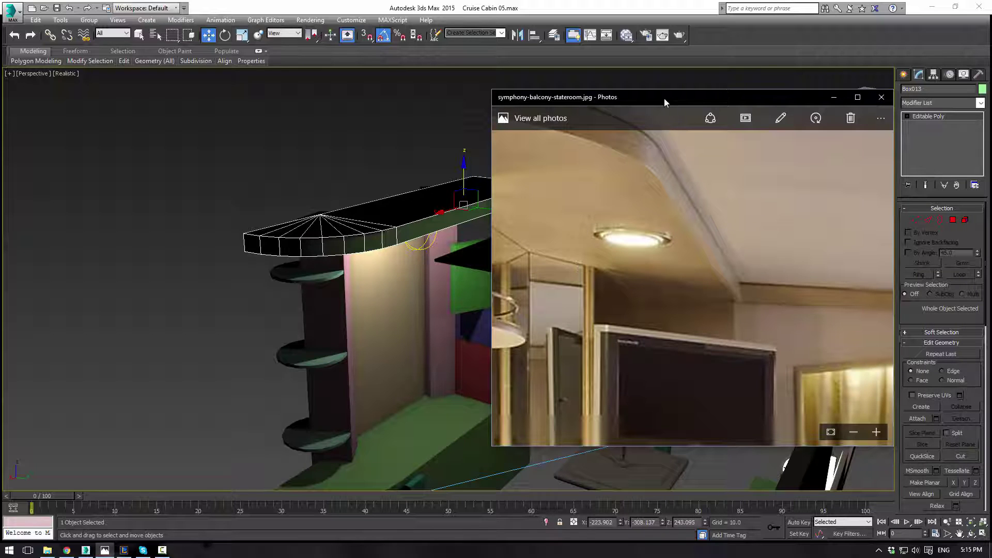
{"action": "left_click_drag", "start_coordinate": [665, 100], "coordinate": [991, 100]}
{"action": "middle_click_drag", "start_coordinate": [514, 205], "coordinate": [549, 266], "text": "alt"}
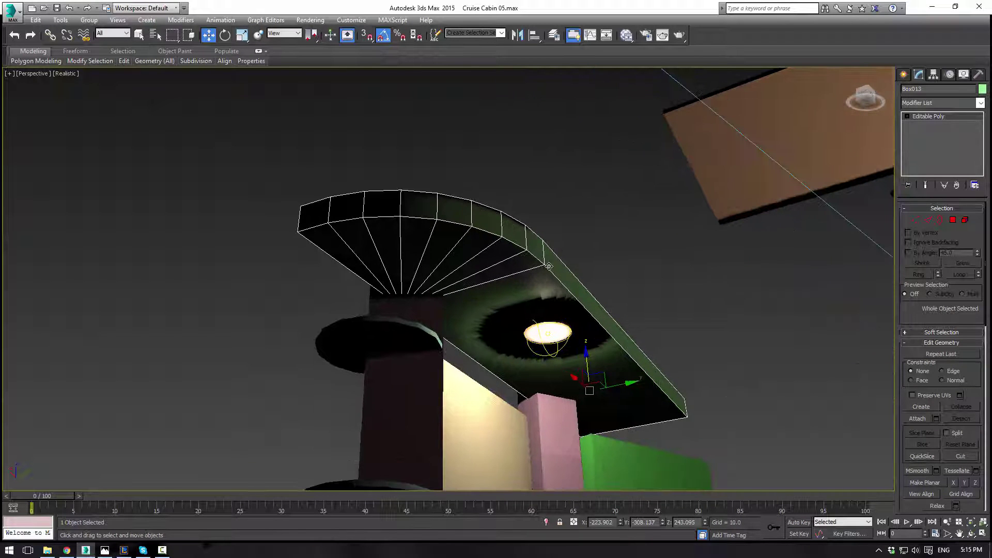
{"action": "left_click", "coordinate": [953, 220]}
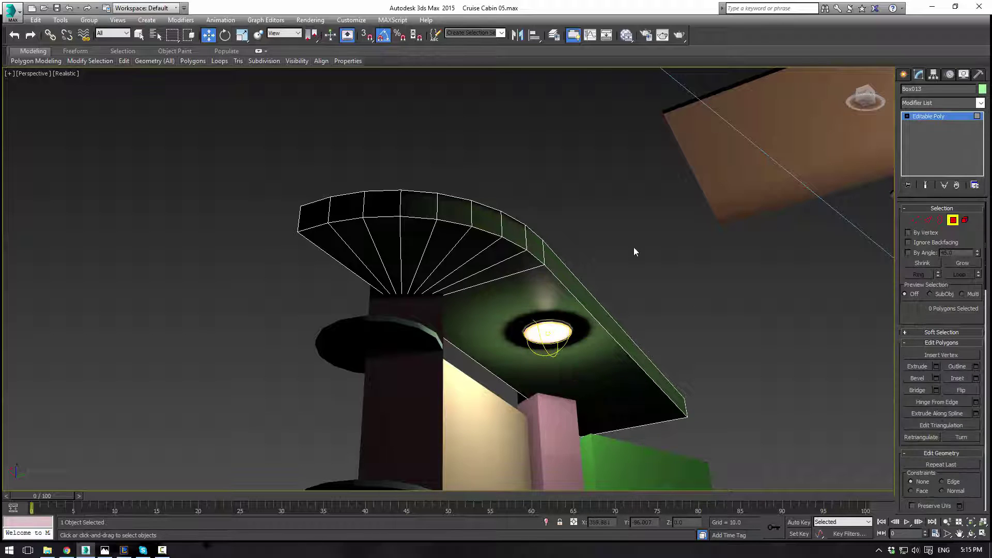
{"action": "left_click", "coordinate": [562, 281]}
{"action": "left_click", "coordinate": [929, 219]}
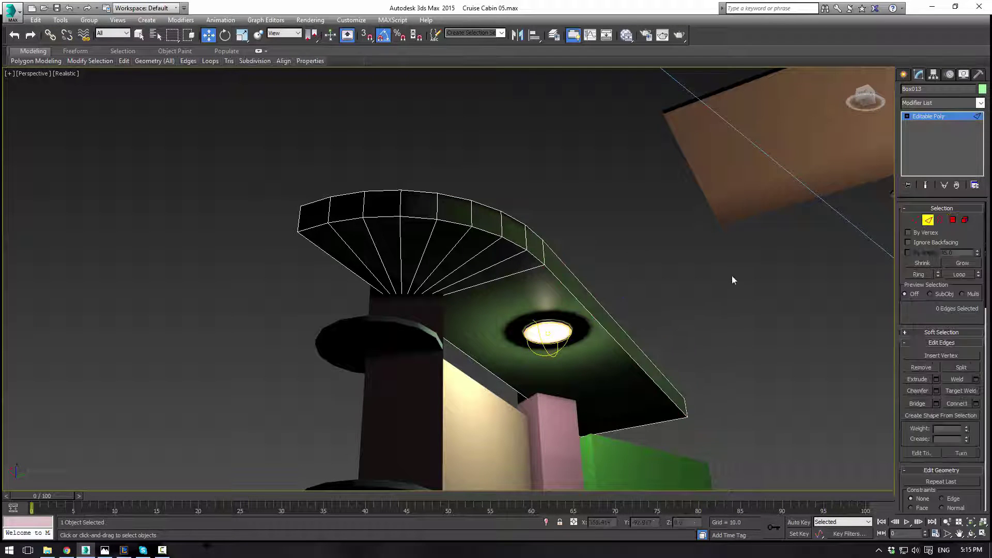
{"action": "left_click", "coordinate": [560, 283]}
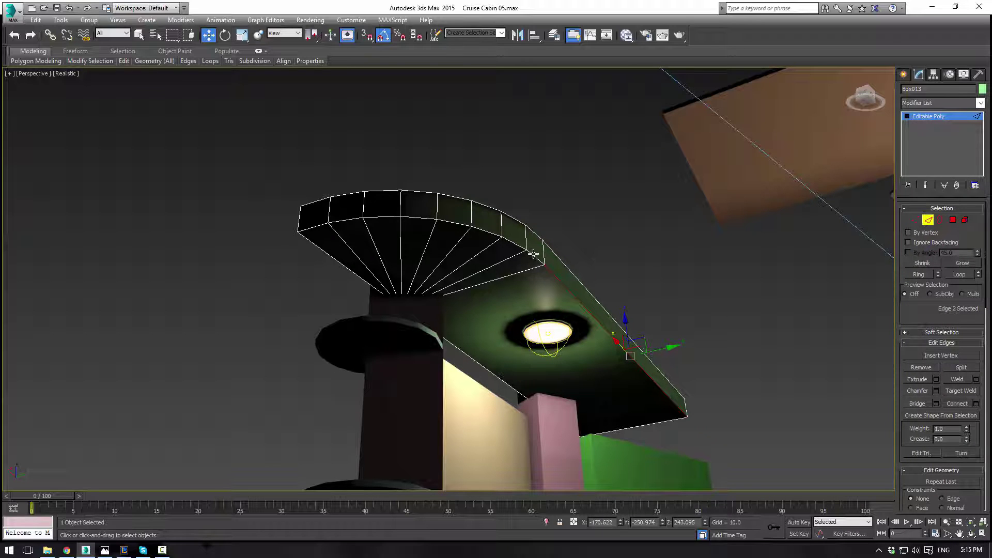
Select all nine underside polygons of the overhead panel and extrude them by 0.082.
{"action": "left_click", "coordinate": [953, 219]}
{"action": "left_click", "coordinate": [524, 306]}
{"action": "left_click", "coordinate": [497, 253], "text": "ctrl"}
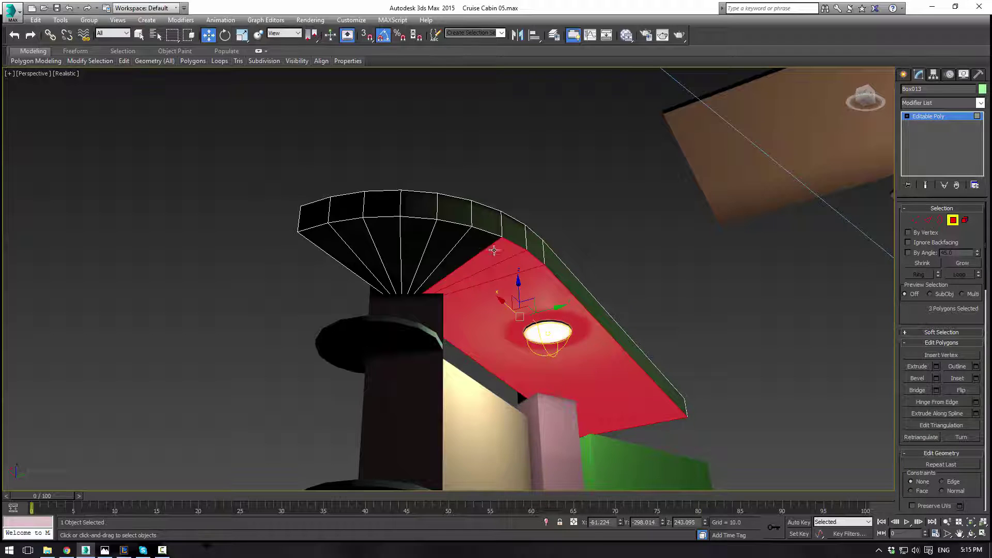
{"action": "left_click", "coordinate": [451, 235], "text": "ctrl"}
{"action": "left_click", "coordinate": [441, 238], "text": "ctrl"}
{"action": "left_click", "coordinate": [419, 238], "text": "ctrl"}
{"action": "left_click", "coordinate": [371, 230], "text": "ctrl"}
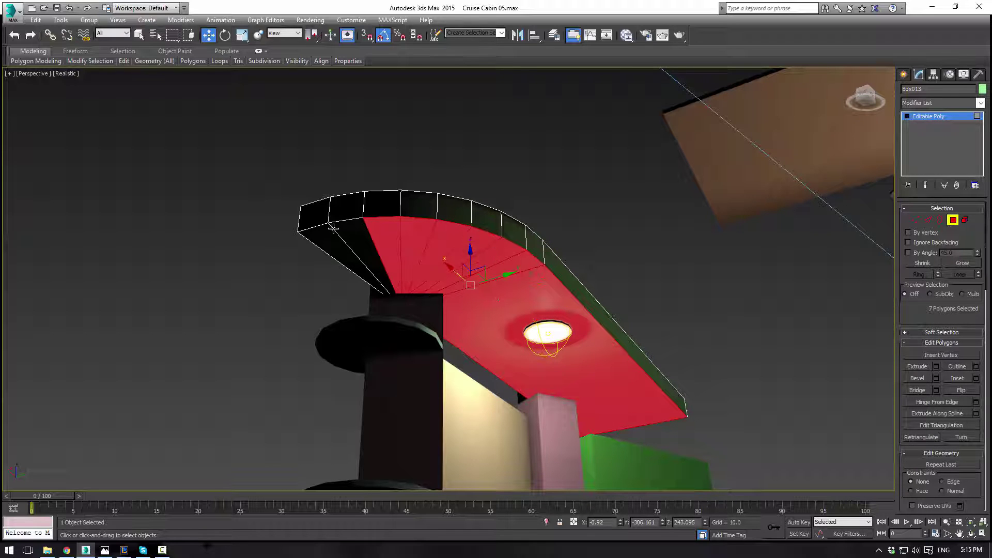
{"action": "left_click", "coordinate": [336, 230], "text": "ctrl"}
{"action": "left_click", "coordinate": [323, 229], "text": "ctrl"}
{"action": "left_click", "coordinate": [936, 367]}
{"action": "scroll", "coordinate": [532, 283], "scroll_direction": "up", "scroll_amount": 3}
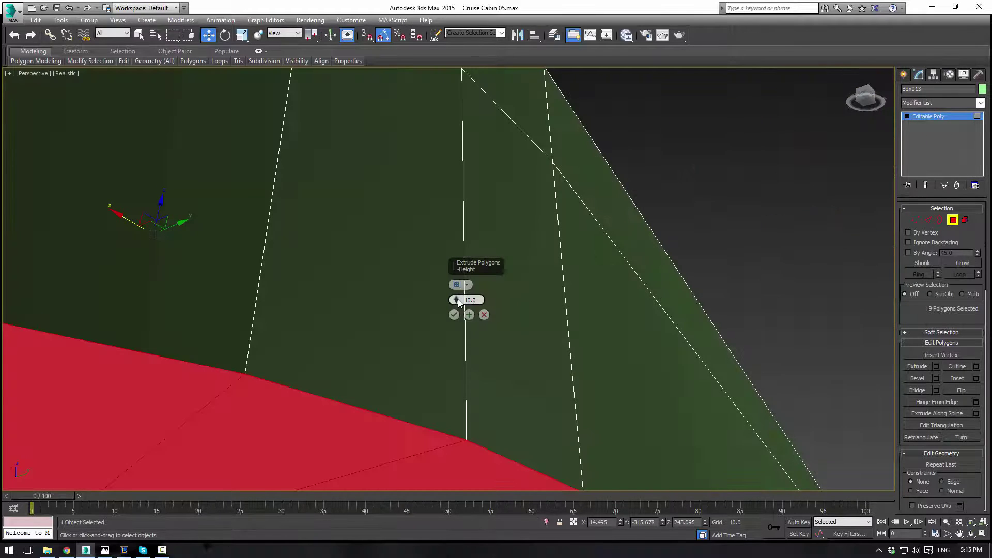
{"action": "mouse_move", "coordinate": [459, 300]}
{"action": "left_mouse_down"}
{"action": "mouse_move", "coordinate": [454, 354]}
{"action": "mouse_move", "coordinate": [454, 299]}
{"action": "left_mouse_up"}
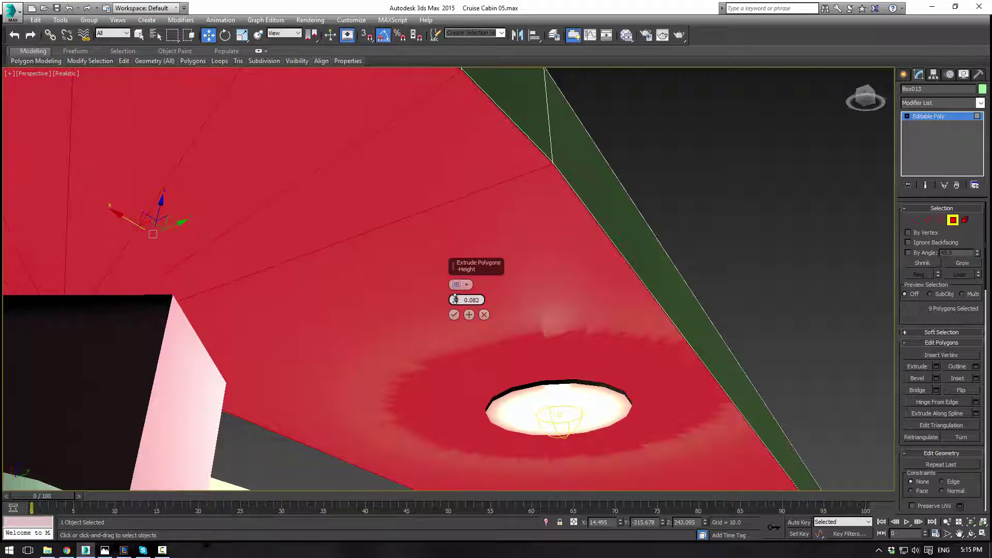
{"action": "left_click", "coordinate": [453, 315]}
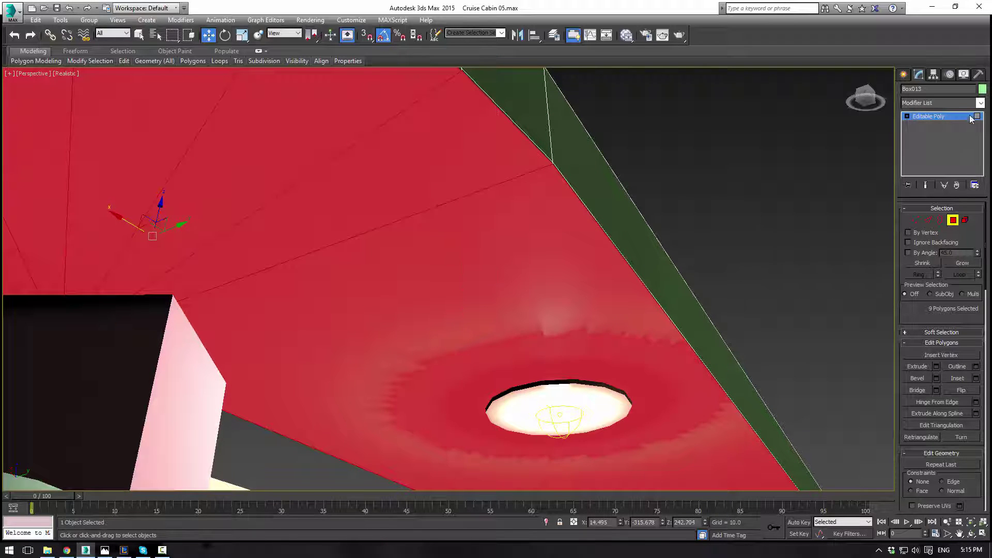
{"action": "left_click", "coordinate": [948, 115]}
Select all nine top polygons of the overhead panel and extrude them by 0.082.
{"action": "middle_click_drag", "start_coordinate": [667, 166], "coordinate": [743, 231], "text": "alt"}
{"action": "left_click", "coordinate": [953, 220]}
{"action": "left_click", "coordinate": [851, 353]}
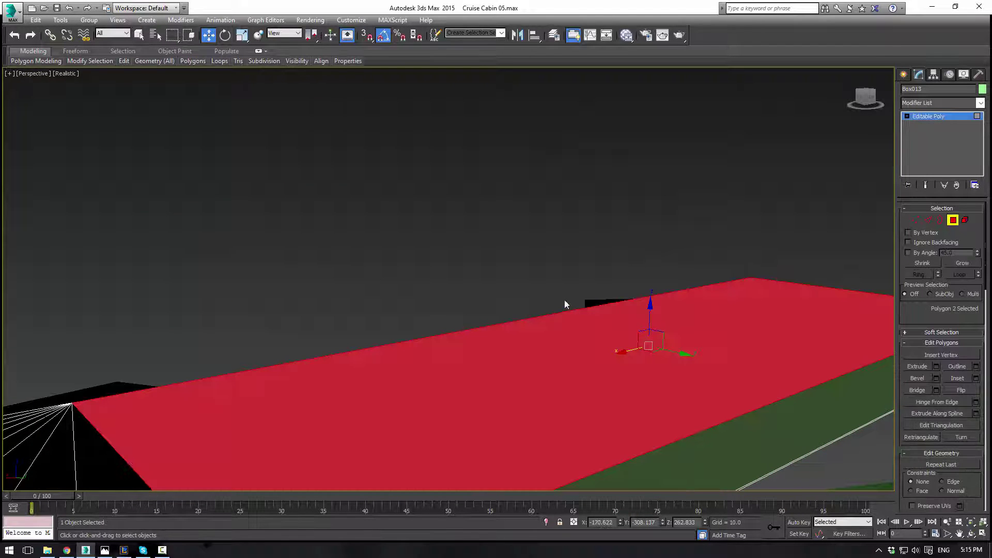
{"action": "scroll", "coordinate": [649, 270], "scroll_direction": "down", "scroll_amount": 1}
{"action": "middle_click_drag", "start_coordinate": [572, 294], "coordinate": [554, 315]}
{"action": "middle_click_drag", "start_coordinate": [429, 357], "coordinate": [498, 327]}
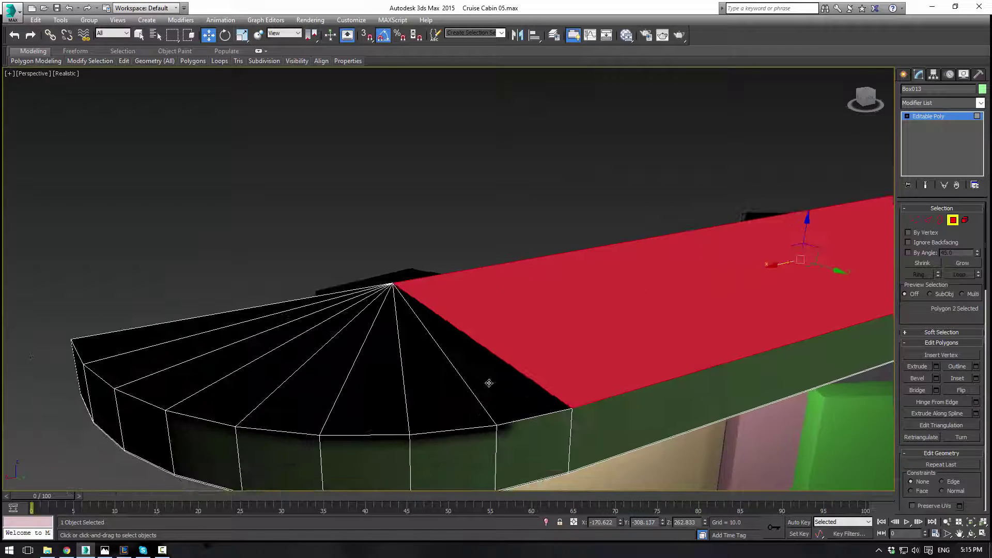
{"action": "left_click", "coordinate": [485, 383], "text": "ctrl"}
{"action": "left_click", "coordinate": [356, 372], "text": "ctrl"}
{"action": "left_click", "coordinate": [299, 356], "text": "ctrl"}
{"action": "left_click", "coordinate": [283, 341], "text": "ctrl"}
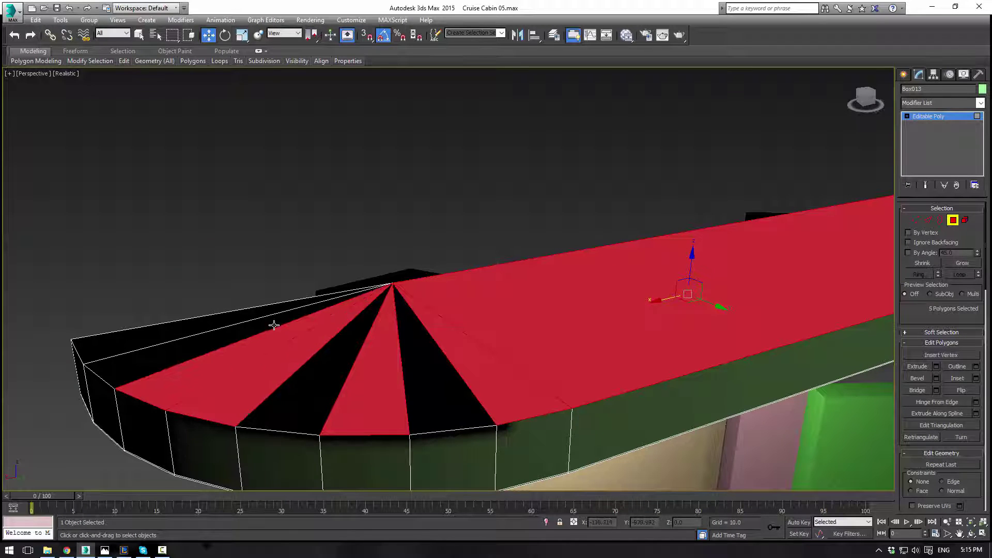
{"action": "left_click", "coordinate": [274, 326], "text": "ctrl"}
{"action": "left_click", "coordinate": [265, 310], "text": "ctrl"}
{"action": "left_click", "coordinate": [326, 363], "text": "ctrl"}
{"action": "left_click", "coordinate": [419, 383], "text": "ctrl"}
{"action": "middle_click_drag", "start_coordinate": [418, 383], "coordinate": [675, 366], "text": "alt"}
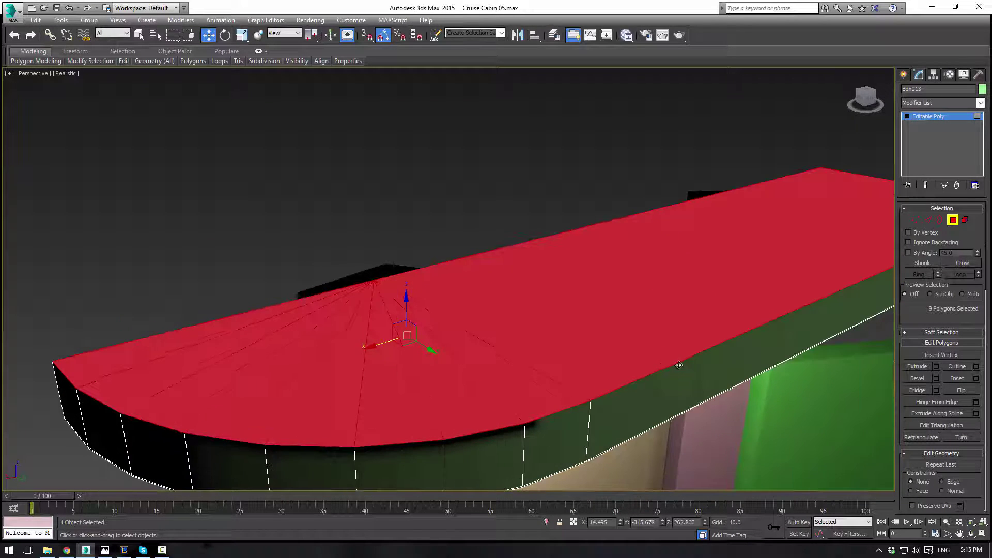
{"action": "left_click", "coordinate": [935, 368]}
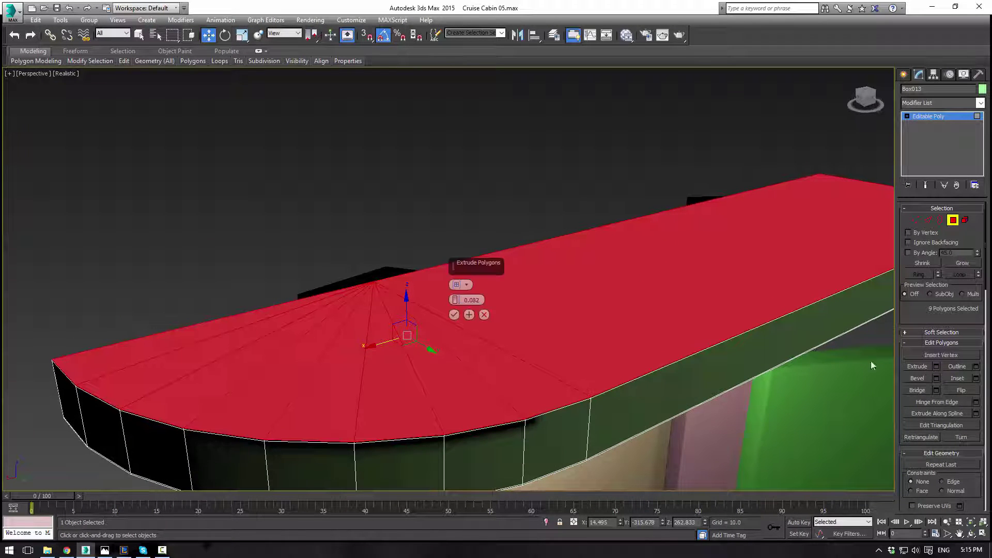
{"action": "left_click", "coordinate": [454, 315]}
{"action": "left_click", "coordinate": [936, 116]}
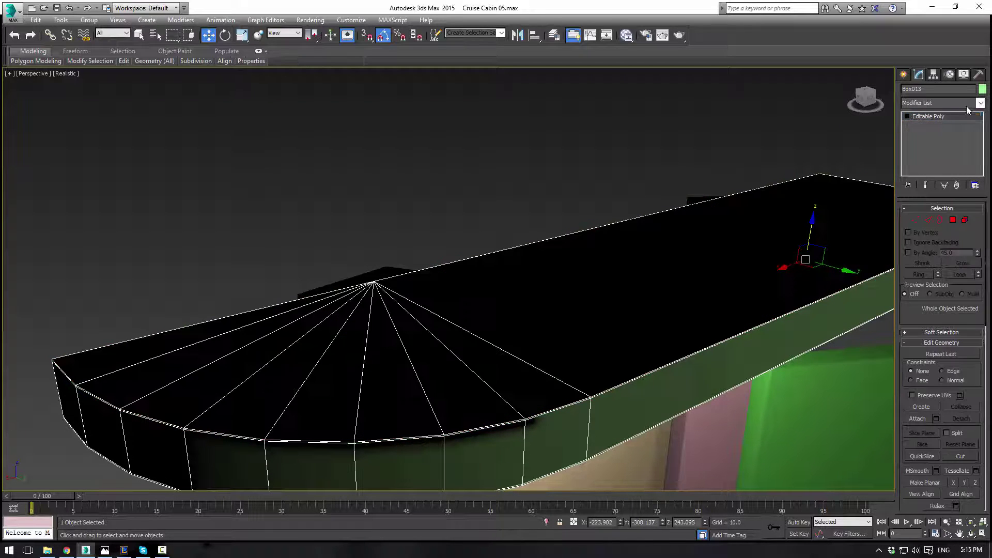
Add a TurboSmooth modifier to the overhead panel and set its iterations to 2.
{"action": "left_click", "coordinate": [981, 103]}
{"action": "type", "text": "tu"}
{"action": "key", "text": "Return"}
{"action": "left_click", "coordinate": [976, 228]}
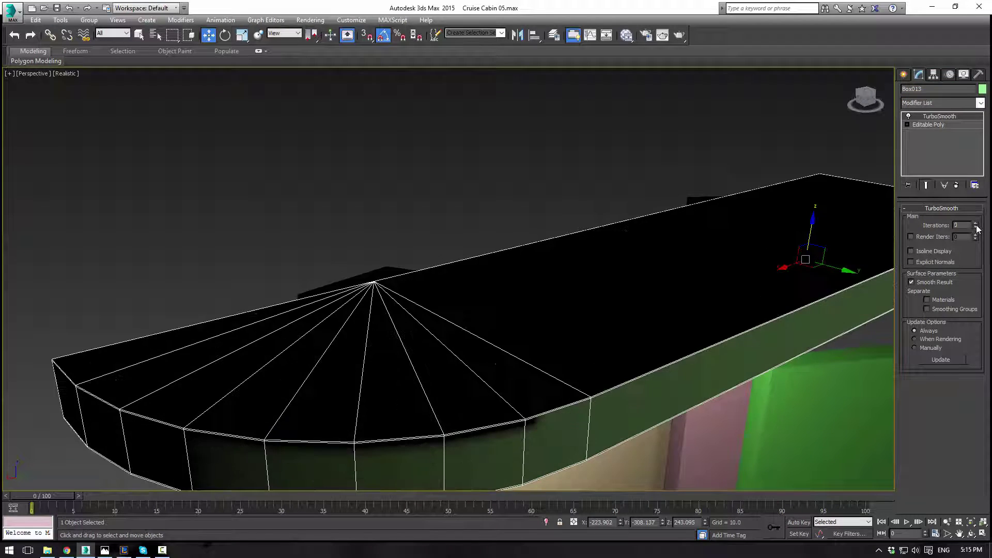
{"action": "left_click", "coordinate": [590, 127]}
{"action": "left_click", "coordinate": [693, 270]}
{"action": "left_click", "coordinate": [959, 126]}
{"action": "left_click", "coordinate": [951, 117]}
{"action": "left_click", "coordinate": [976, 223]}
{"action": "left_click", "coordinate": [975, 224]}
Inspect the smoothed overhead panel from below, both deselected and selected.
{"action": "left_click", "coordinate": [585, 172]}
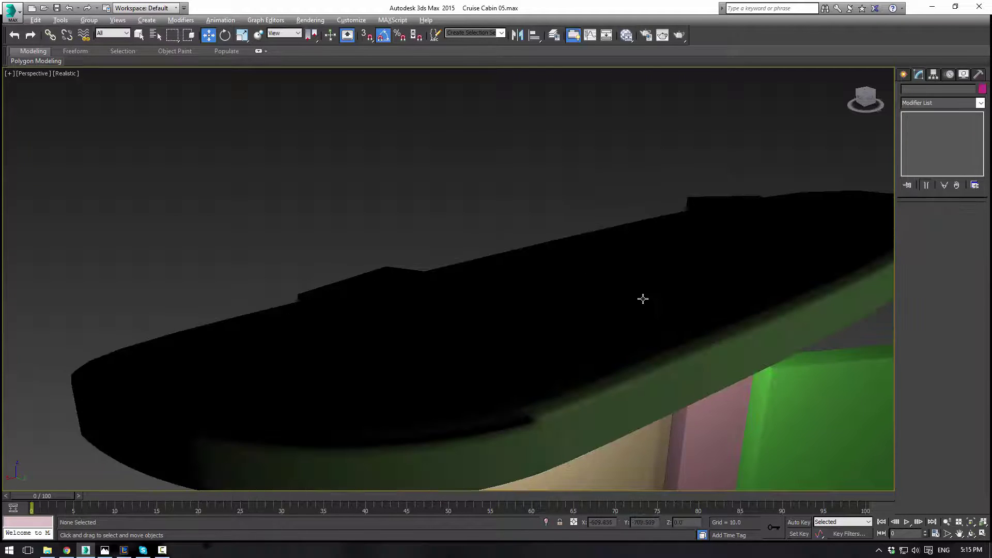
{"action": "middle_click_drag", "start_coordinate": [645, 295], "coordinate": [600, 231], "text": "alt"}
{"action": "left_click", "coordinate": [600, 230]}
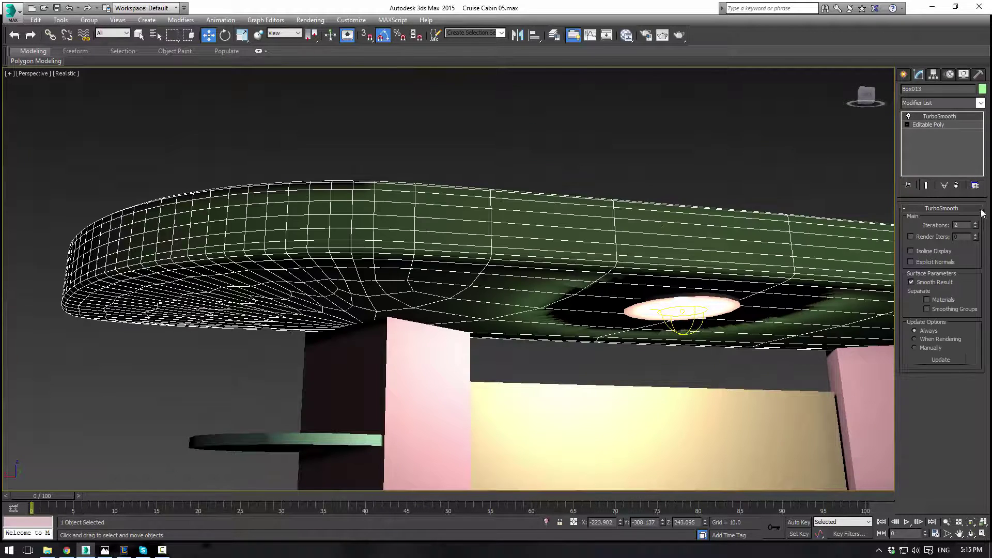
Enter the overhead panel's Editable Poly edge level and isolate the panel in the front view.
{"action": "left_click", "coordinate": [933, 125]}
{"action": "left_click", "coordinate": [928, 221]}
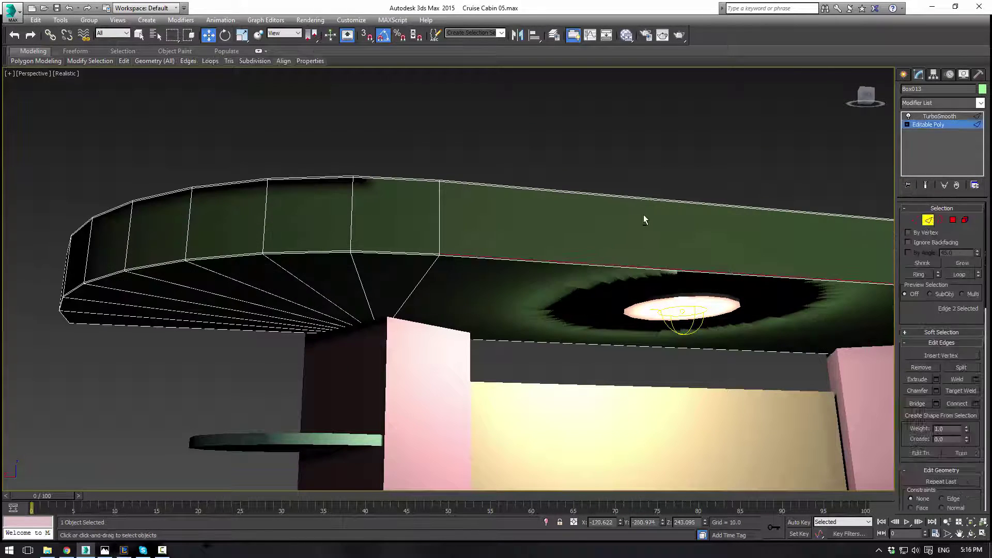
{"action": "middle_click_drag", "start_coordinate": [638, 219], "coordinate": [628, 242], "text": "alt"}
{"action": "key", "text": "f"}
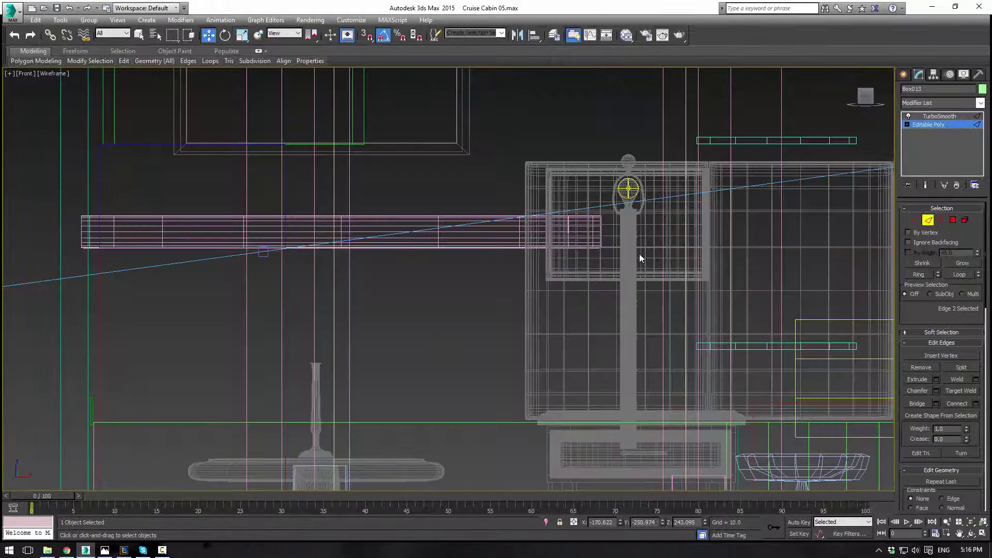
{"action": "scroll", "coordinate": [640, 253], "scroll_direction": "down", "scroll_amount": 1}
{"action": "scroll", "coordinate": [447, 261], "scroll_direction": "up", "scroll_amount": 1}
{"action": "middle_click_drag", "start_coordinate": [447, 261], "coordinate": [537, 237]}
{"action": "scroll", "coordinate": [555, 196], "scroll_direction": "down", "scroll_amount": 3}
{"action": "scroll", "coordinate": [583, 133], "scroll_direction": "up", "scroll_amount": 2}
{"action": "middle_click_drag", "start_coordinate": [582, 137], "coordinate": [528, 283]}
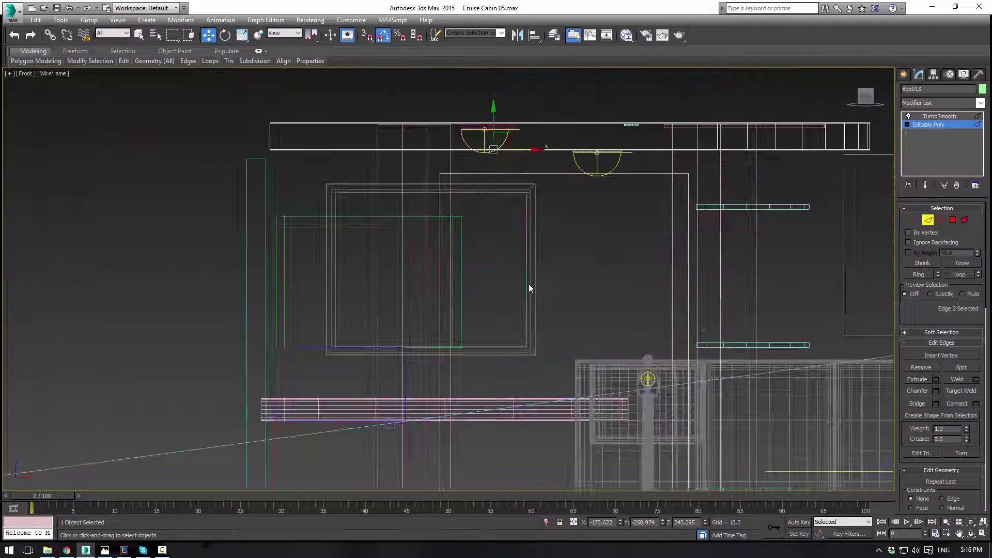
{"action": "right_click", "coordinate": [577, 140]}
{"action": "left_click", "coordinate": [641, 49]}
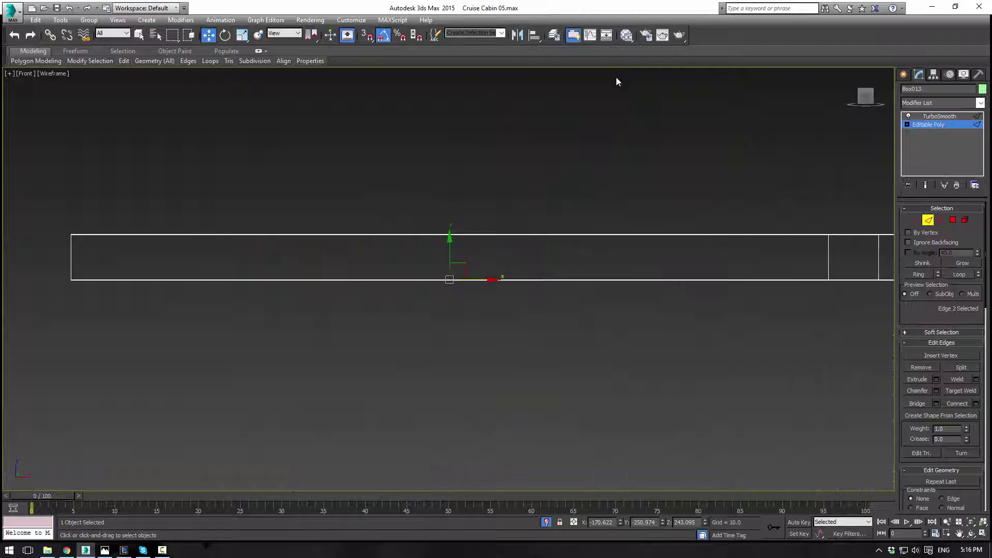
{"action": "scroll", "coordinate": [663, 222], "scroll_direction": "down", "scroll_amount": 2}
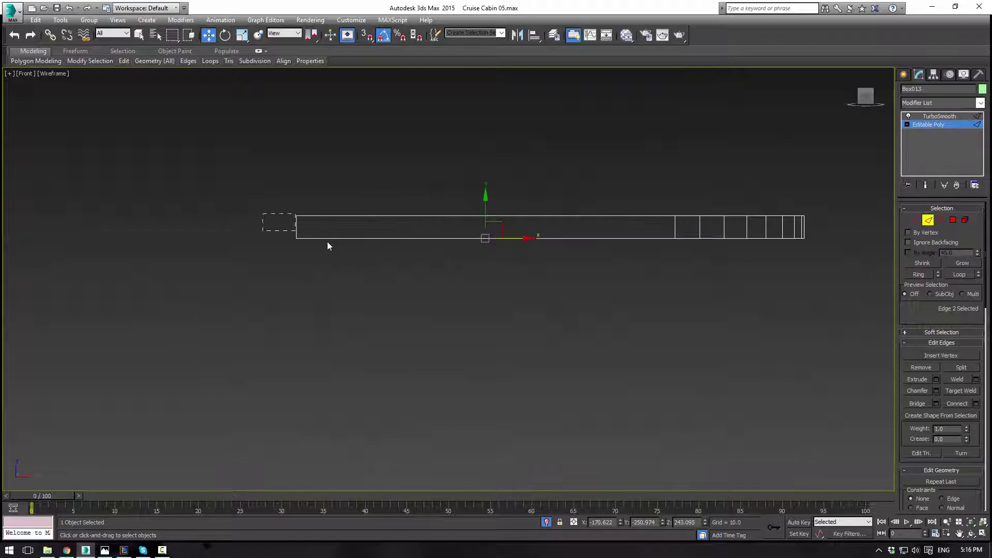
Connect all the panel's vertical edges with 2 segments and a pinch of 96, and return to the TurboSmooth level.
{"action": "left_click", "coordinate": [267, 174]}
{"action": "left_click_drag", "start_coordinate": [307, 234], "coordinate": [871, 235]}
{"action": "left_click", "coordinate": [977, 404]}
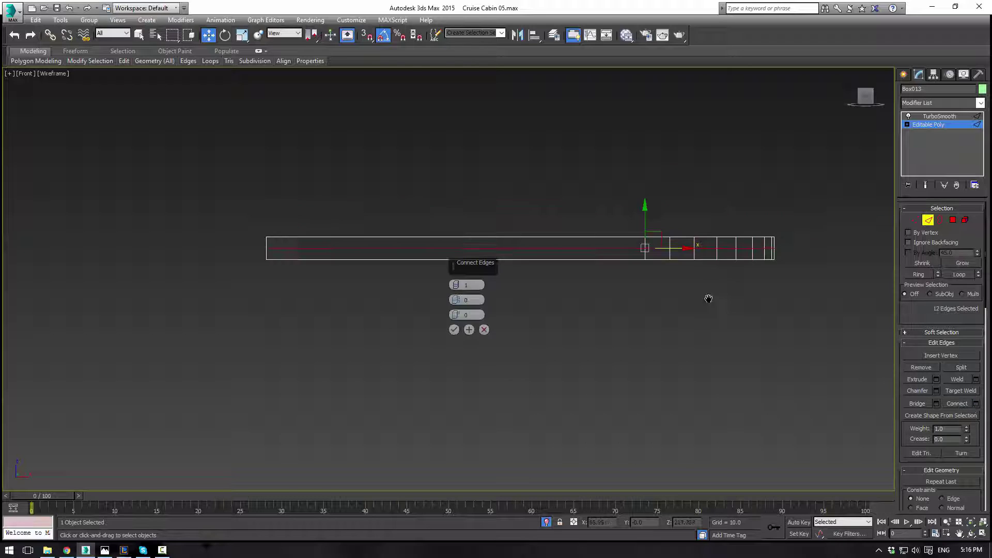
{"action": "scroll", "coordinate": [836, 216], "scroll_direction": "up", "scroll_amount": 5}
{"action": "left_click", "coordinate": [457, 283]}
{"action": "middle_click_drag", "start_coordinate": [605, 248], "coordinate": [606, 289]}
{"action": "scroll", "coordinate": [597, 293], "scroll_direction": "up", "scroll_amount": 4}
{"action": "left_click_drag", "start_coordinate": [456, 301], "coordinate": [463, 283]}
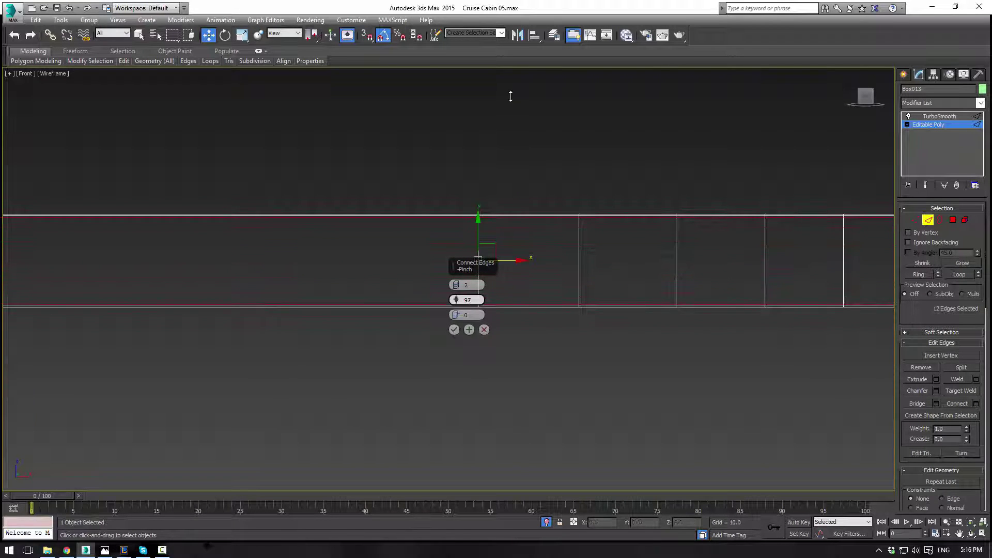
{"action": "left_click_drag", "start_coordinate": [511, 97], "coordinate": [518, 133]}
{"action": "left_click", "coordinate": [454, 329]}
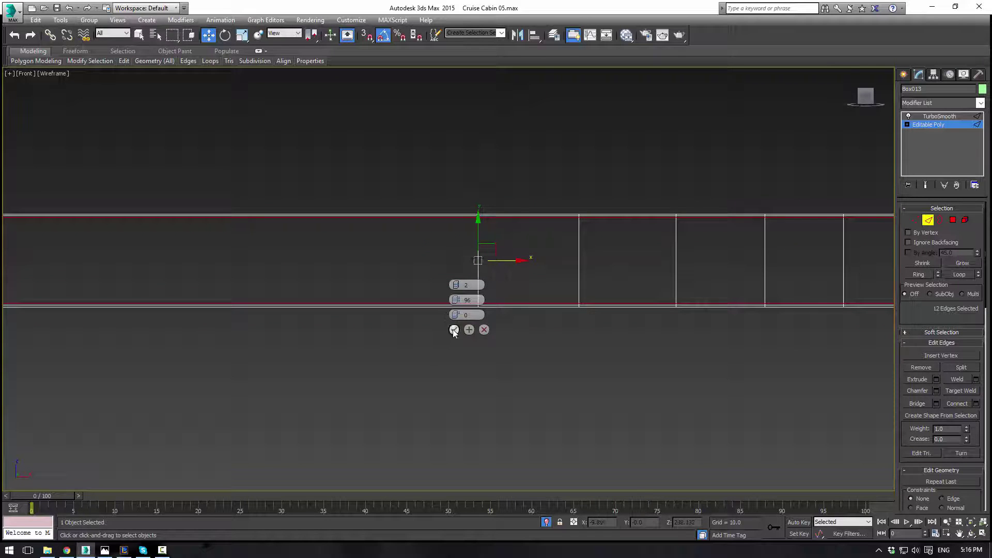
{"action": "left_click", "coordinate": [936, 116]}
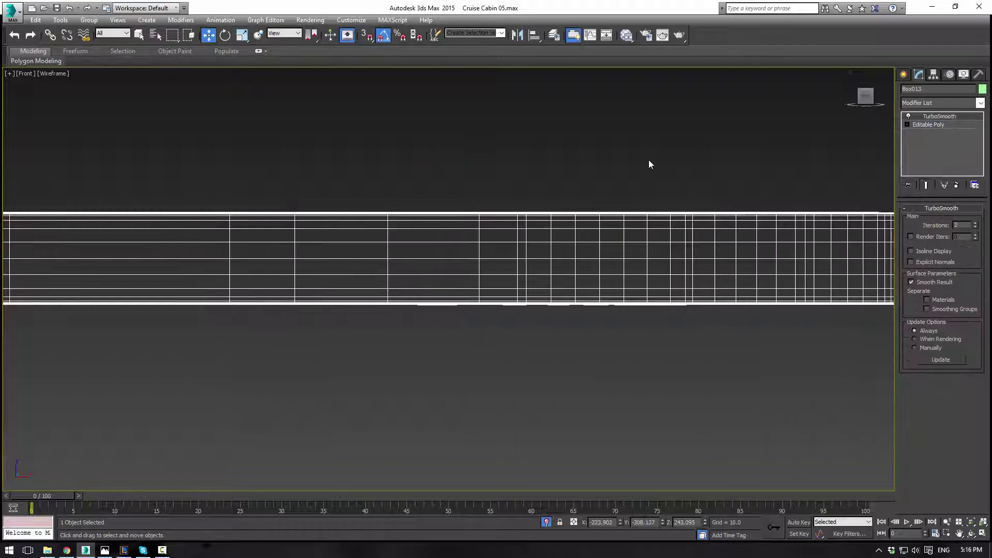
Connect the overhead panel's long lengthwise edges with a new edge loop running across its width.
{"action": "key", "text": "p"}
{"action": "key", "text": "F3"}
{"action": "key", "text": "z"}
{"action": "middle_click_drag", "start_coordinate": [638, 203], "coordinate": [444, 315], "text": "alt"}
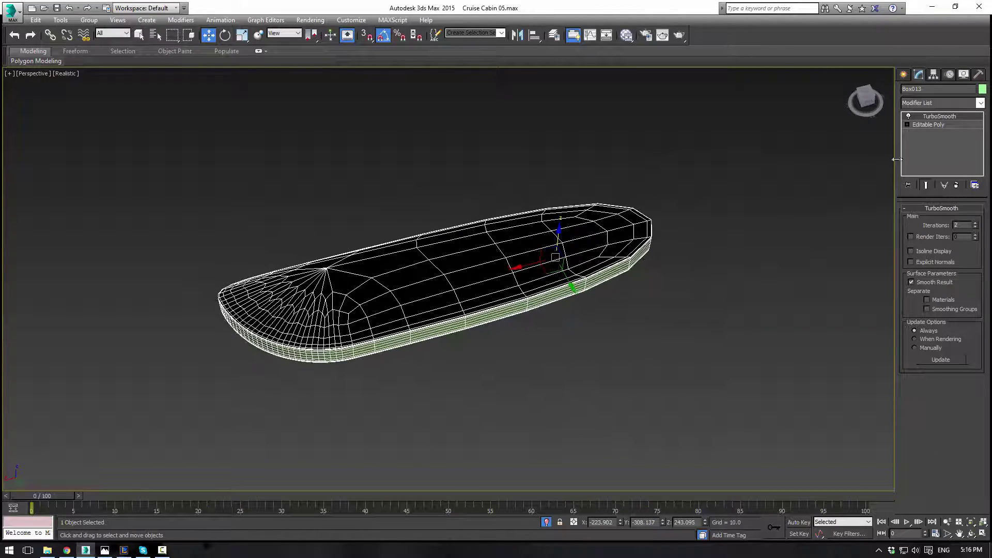
{"action": "left_click", "coordinate": [929, 125]}
{"action": "middle_click_drag", "start_coordinate": [711, 217], "coordinate": [699, 196], "text": "alt"}
{"action": "left_click", "coordinate": [928, 220]}
{"action": "middle_click_drag", "start_coordinate": [750, 215], "coordinate": [610, 177], "text": "alt"}
{"action": "left_click_drag", "start_coordinate": [610, 177], "coordinate": [652, 364]}
{"action": "scroll", "coordinate": [789, 329], "scroll_direction": "up", "scroll_amount": 5}
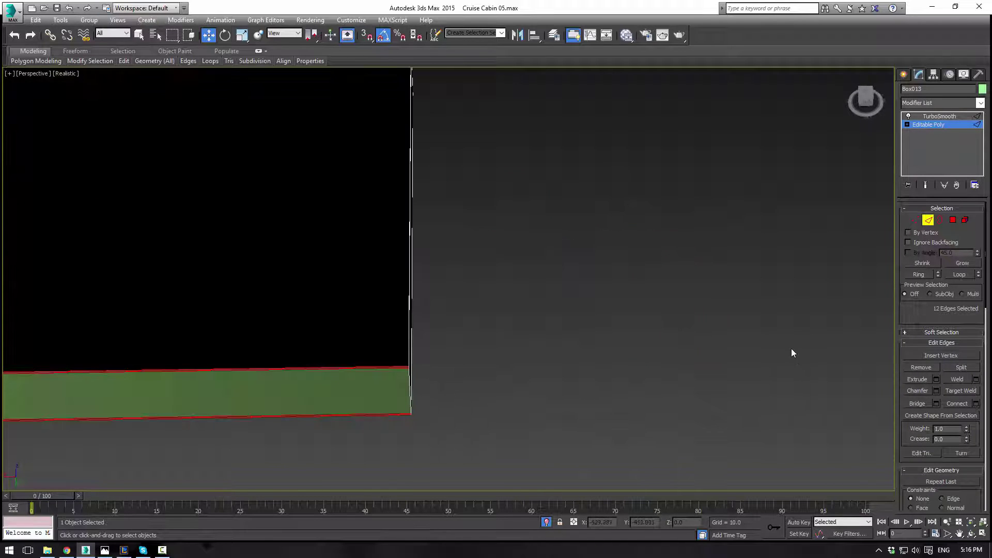
{"action": "left_click", "coordinate": [977, 403]}
{"action": "scroll", "coordinate": [530, 248], "scroll_direction": "down", "scroll_amount": 5}
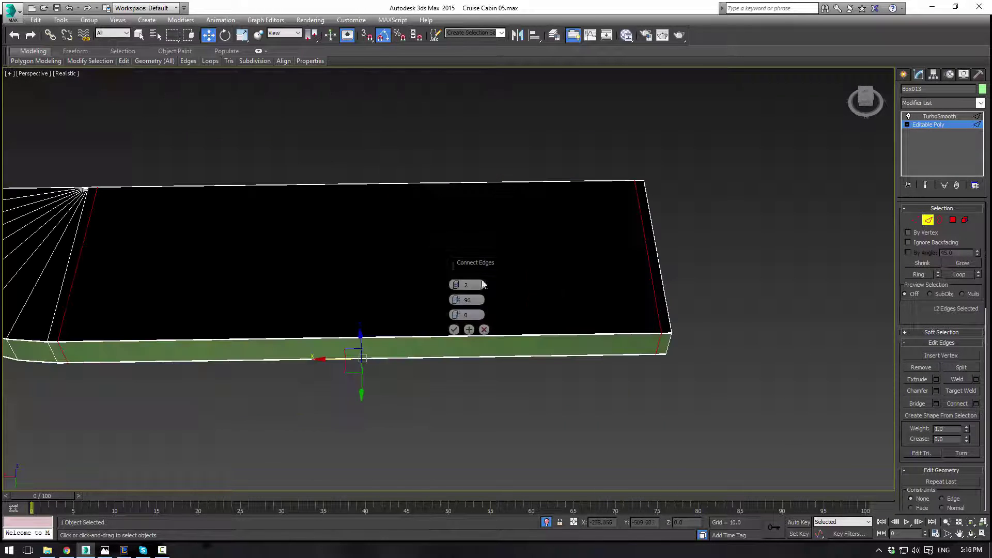
{"action": "left_click", "coordinate": [455, 330]}
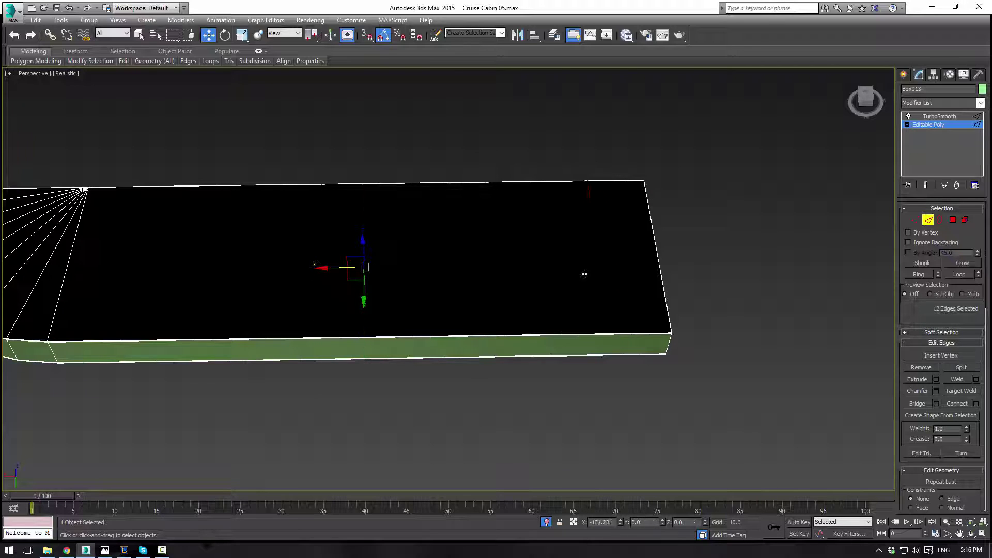
Move the new crosswise edge loop close to the panel's square end and return to the Editable Poly object level.
{"action": "key", "text": "t"}
{"action": "key", "text": "z"}
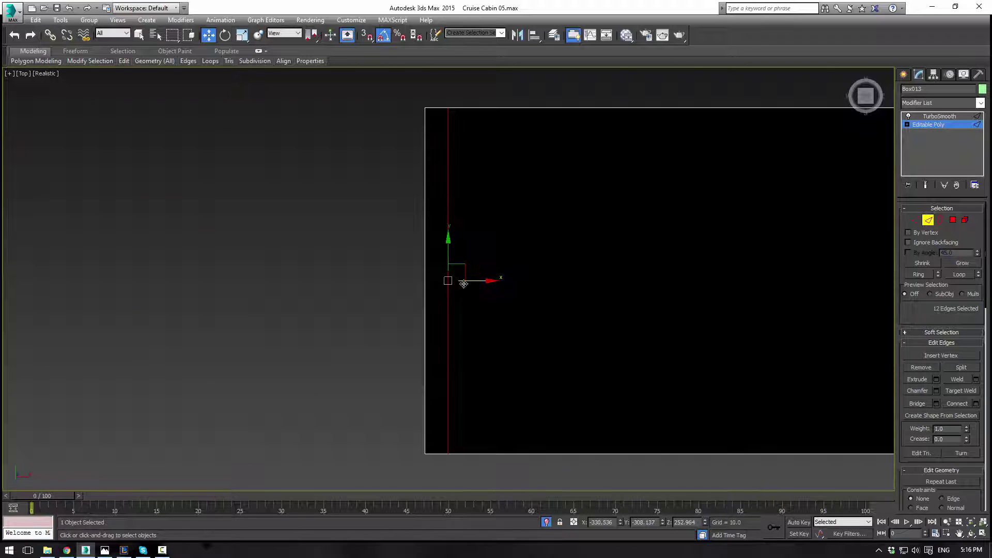
{"action": "left_click_drag", "start_coordinate": [475, 281], "coordinate": [453, 281]}
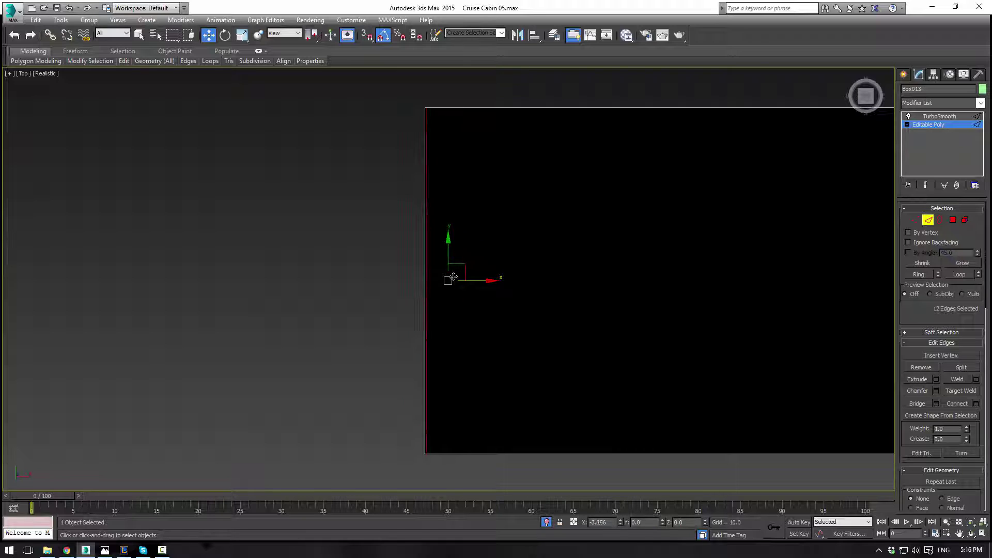
{"action": "left_click", "coordinate": [939, 116]}
{"action": "scroll", "coordinate": [681, 150], "scroll_direction": "down", "scroll_amount": 3}
{"action": "left_click", "coordinate": [941, 126]}
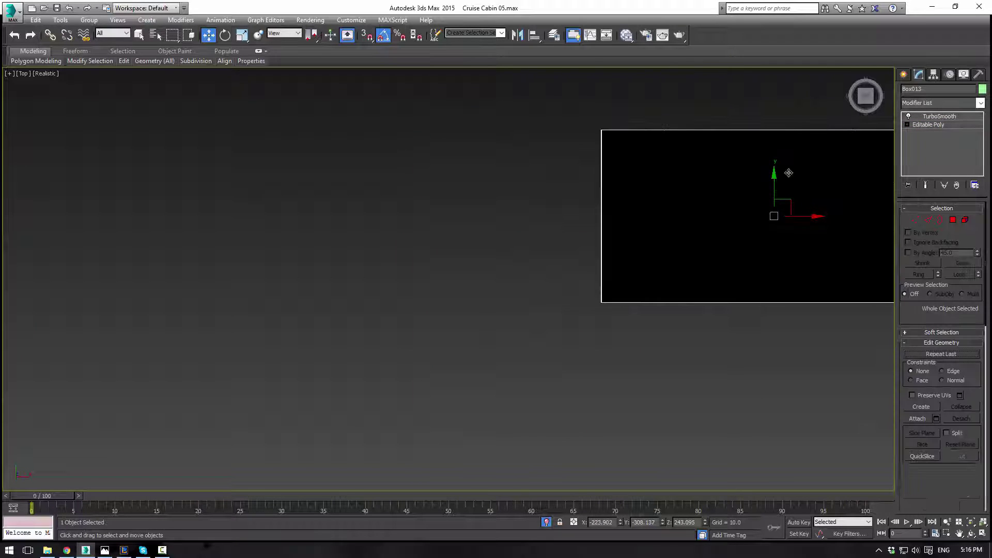
Examine the panel's unsmoothed base mesh in perspective, in both wireframe and shaded display.
{"action": "key", "text": "p"}
{"action": "key", "text": "z"}
{"action": "key", "text": "F3"}
{"action": "middle_click_drag", "start_coordinate": [393, 278], "coordinate": [536, 215], "text": "alt"}
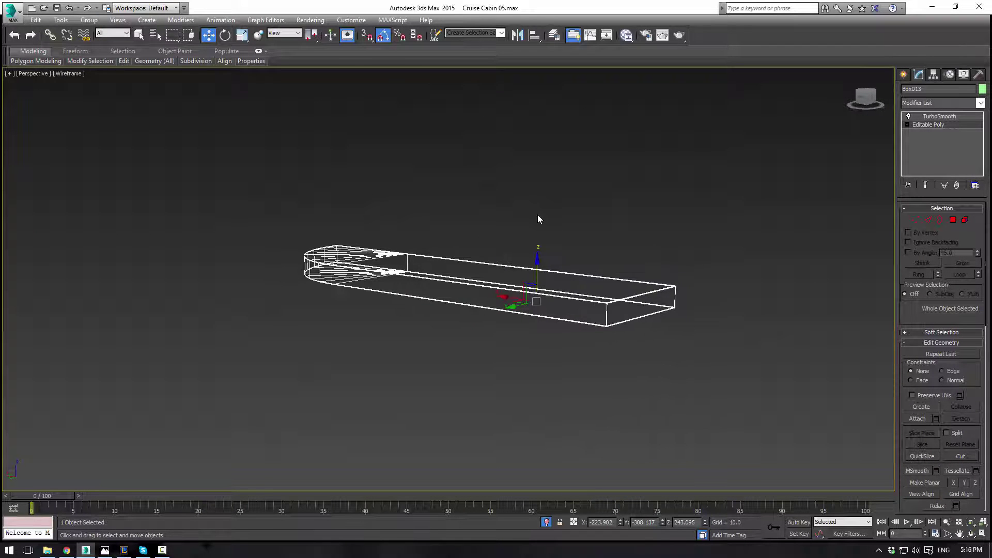
{"action": "key", "text": "F3"}
{"action": "scroll", "coordinate": [623, 313], "scroll_direction": "up", "scroll_amount": 8}
{"action": "middle_click_drag", "start_coordinate": [470, 248], "coordinate": [414, 262], "text": "alt"}
{"action": "scroll", "coordinate": [434, 253], "scroll_direction": "down", "scroll_amount": 5}
{"action": "scroll", "coordinate": [413, 262], "scroll_direction": "up", "scroll_amount": 10}
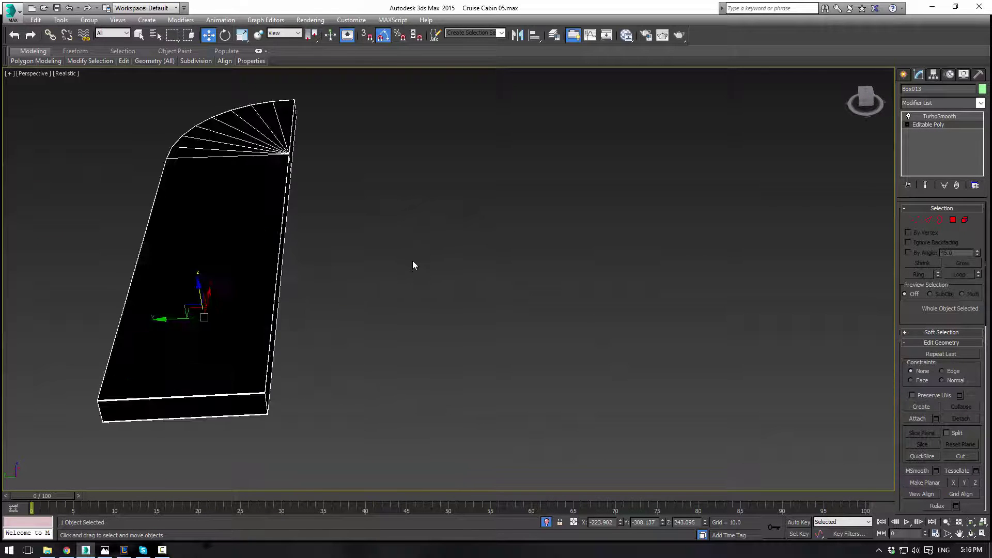
{"action": "middle_click_drag", "start_coordinate": [262, 195], "coordinate": [576, 241]}
{"action": "scroll", "coordinate": [576, 240], "scroll_direction": "down", "scroll_amount": 4}
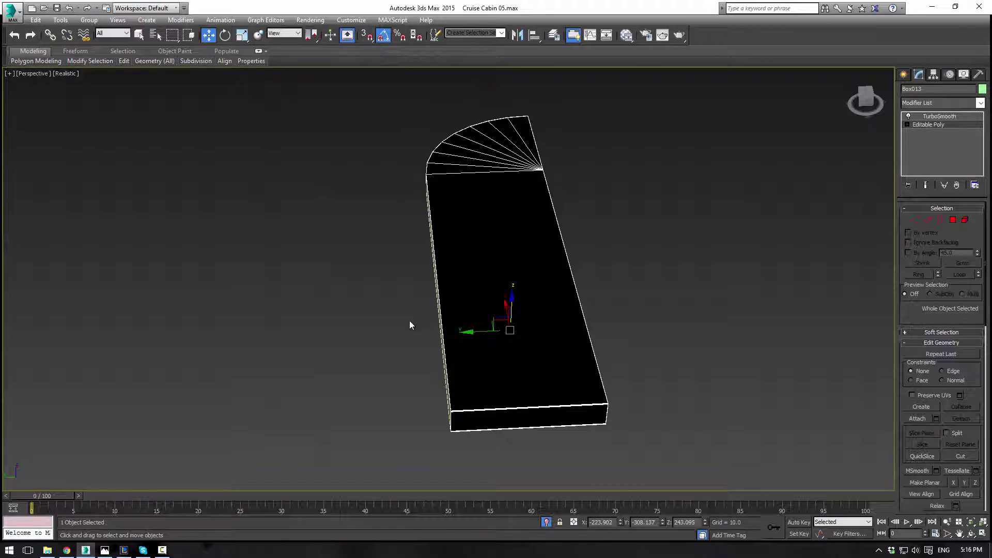
Connect the panel's short end edges and radial fan edges with 1 segment slid close to the outer side, and return to TurboSmooth.
{"action": "left_click", "coordinate": [930, 223]}
{"action": "left_click_drag", "start_coordinate": [529, 451], "coordinate": [516, 368]}
{"action": "middle_click_drag", "start_coordinate": [514, 293], "coordinate": [536, 274], "text": "alt"}
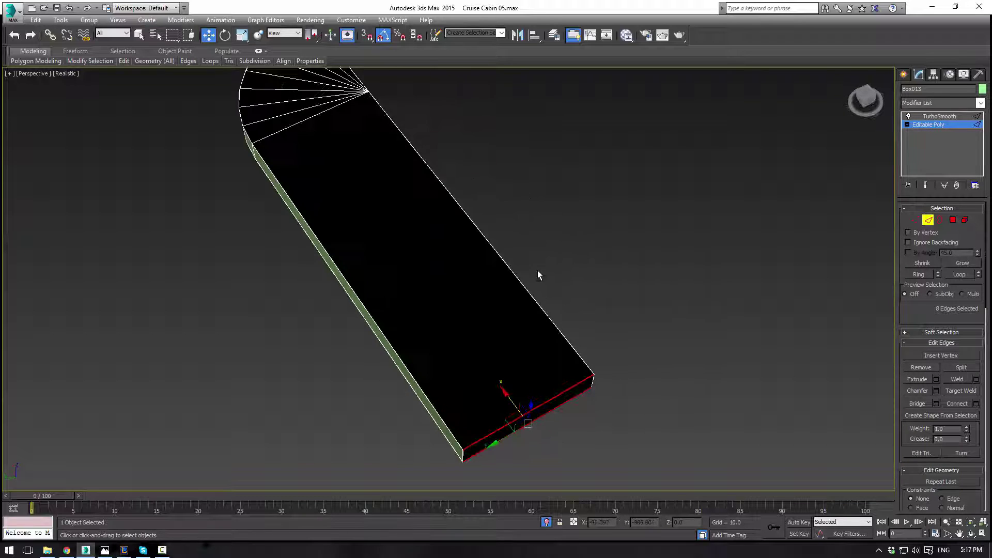
{"action": "middle_click_drag", "start_coordinate": [388, 157], "coordinate": [509, 321]}
{"action": "left_click_drag", "start_coordinate": [443, 162], "coordinate": [443, 260], "text": "ctrl"}
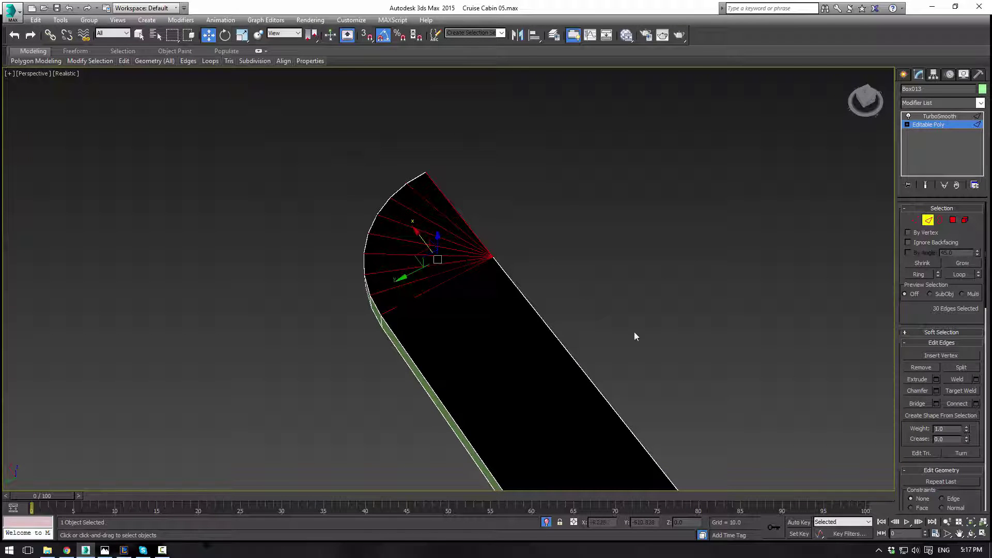
{"action": "left_click", "coordinate": [977, 405]}
{"action": "middle_click_drag", "start_coordinate": [660, 330], "coordinate": [599, 240]}
{"action": "left_click_drag", "start_coordinate": [456, 301], "coordinate": [482, 129]}
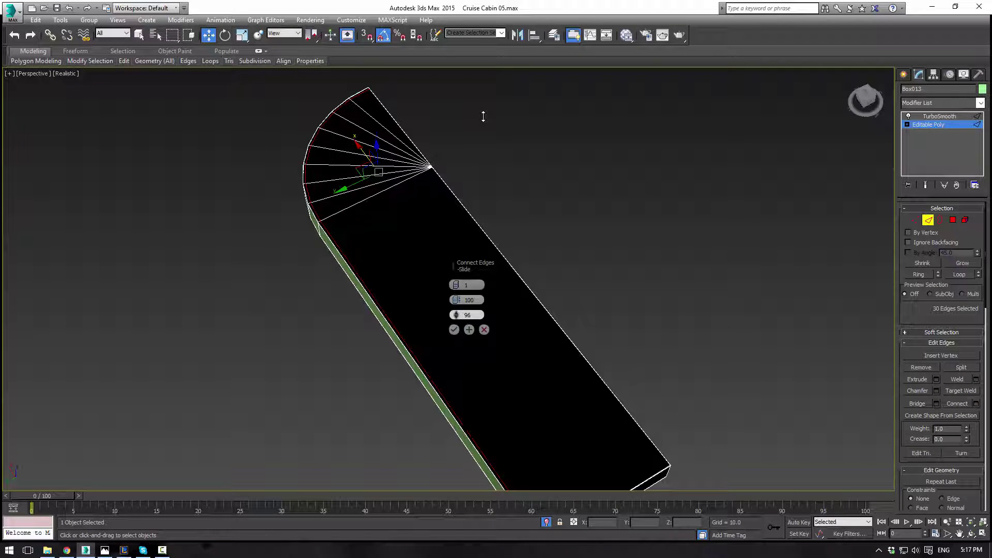
{"action": "left_click_drag", "start_coordinate": [487, 114], "coordinate": [487, 128]}
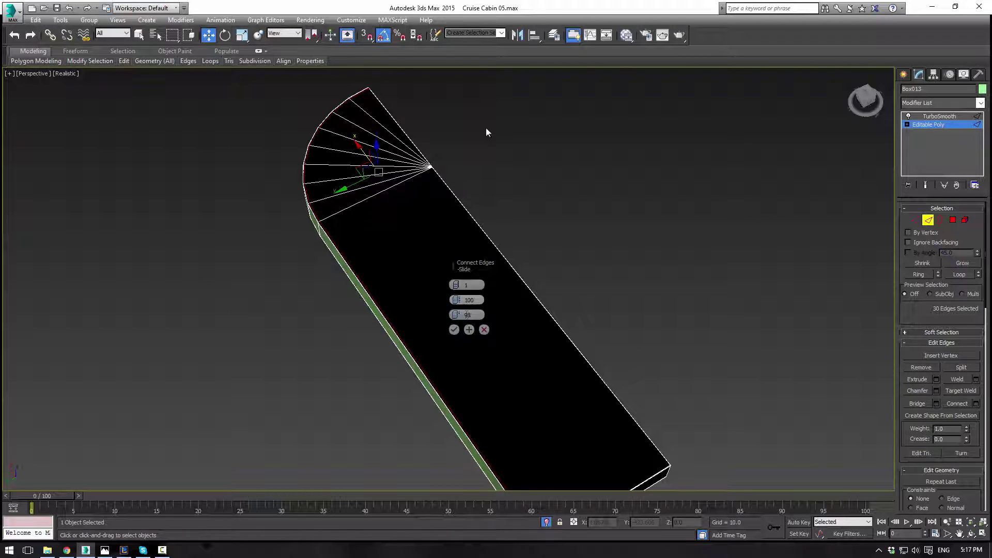
{"action": "left_click", "coordinate": [454, 330]}
{"action": "left_click", "coordinate": [935, 124]}
{"action": "left_click", "coordinate": [939, 116]}
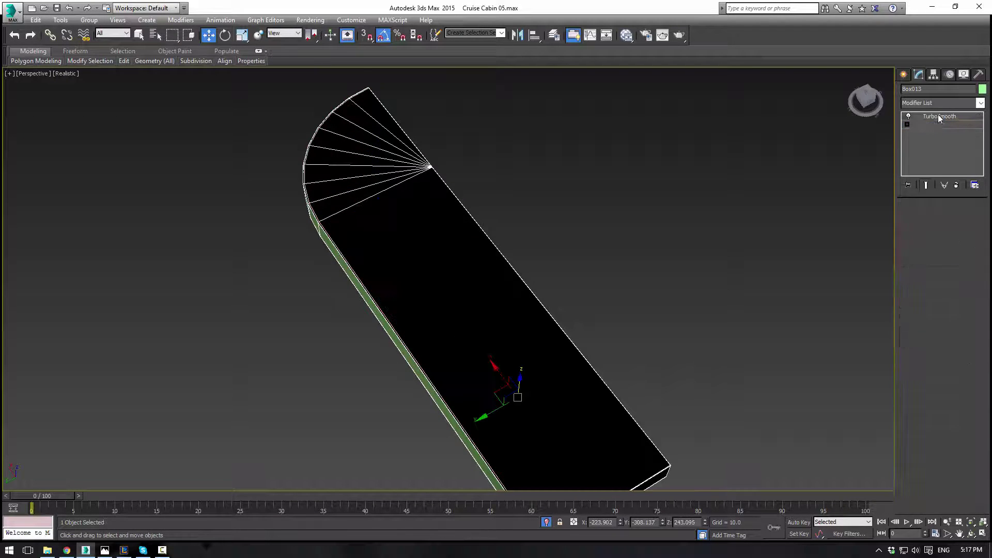
Inspect the smoothed panel from below and compare the support edges of its base mesh at the square corner.
{"action": "left_click", "coordinate": [677, 225]}
{"action": "middle_click_drag", "start_coordinate": [677, 225], "coordinate": [500, 196], "text": "alt"}
{"action": "scroll", "coordinate": [627, 262], "scroll_direction": "up", "scroll_amount": 3}
{"action": "scroll", "coordinate": [654, 197], "scroll_direction": "up", "scroll_amount": 3}
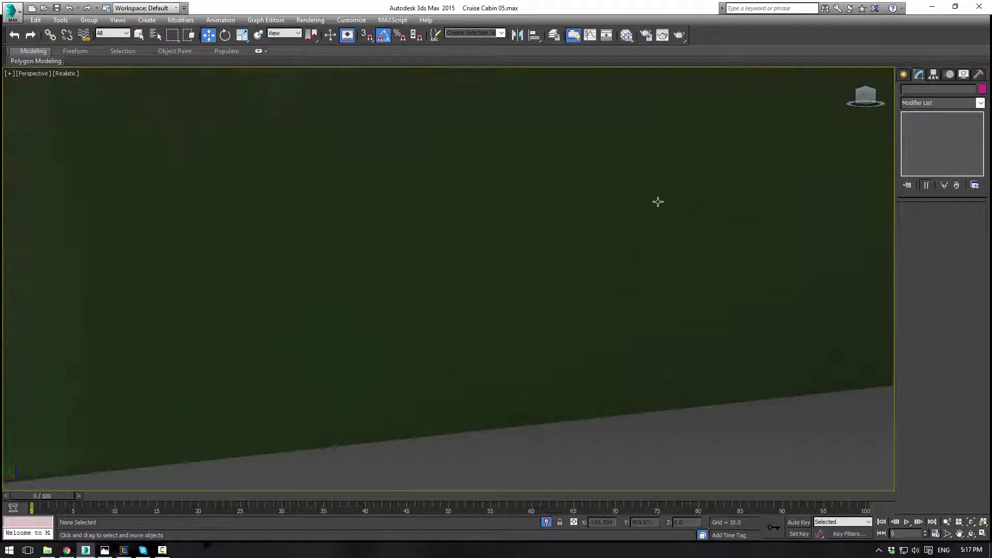
{"action": "scroll", "coordinate": [647, 195], "scroll_direction": "down", "scroll_amount": 3}
{"action": "scroll", "coordinate": [586, 285], "scroll_direction": "up", "scroll_amount": 8}
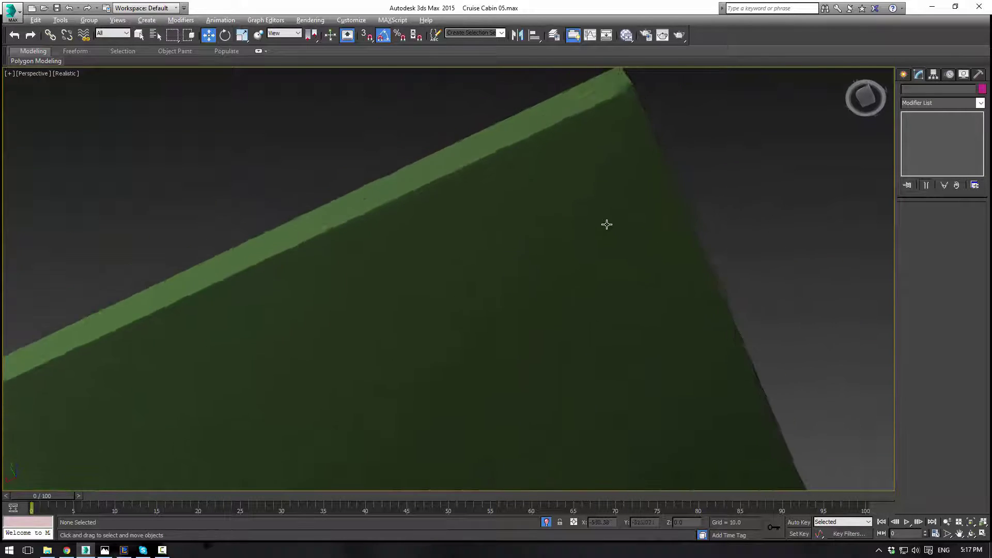
{"action": "left_click", "coordinate": [565, 189]}
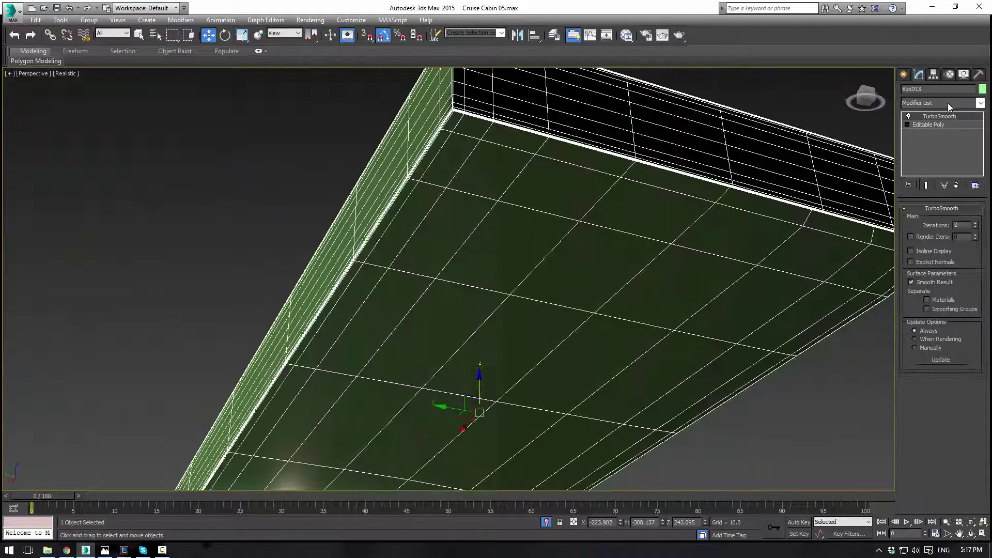
{"action": "left_click", "coordinate": [928, 125]}
{"action": "middle_click_drag", "start_coordinate": [549, 184], "coordinate": [572, 267], "text": "alt"}
{"action": "scroll", "coordinate": [541, 232], "scroll_direction": "up", "scroll_amount": 3}
{"action": "middle_click_drag", "start_coordinate": [519, 312], "coordinate": [697, 414]}
{"action": "scroll", "coordinate": [698, 414], "scroll_direction": "down", "scroll_amount": 3}
{"action": "scroll", "coordinate": [679, 400], "scroll_direction": "up", "scroll_amount": 2}
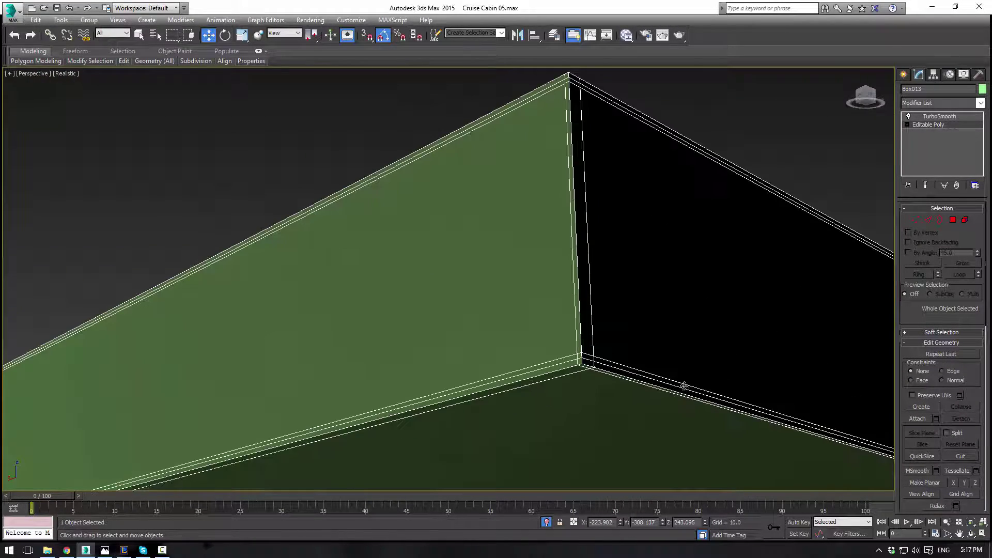
{"action": "scroll", "coordinate": [682, 384], "scroll_direction": "up", "scroll_amount": 3}
Select the support loop above the panel's lower rim, raise it to mid-height of the sides, and return to TurboSmooth.
{"action": "left_click", "coordinate": [928, 221]}
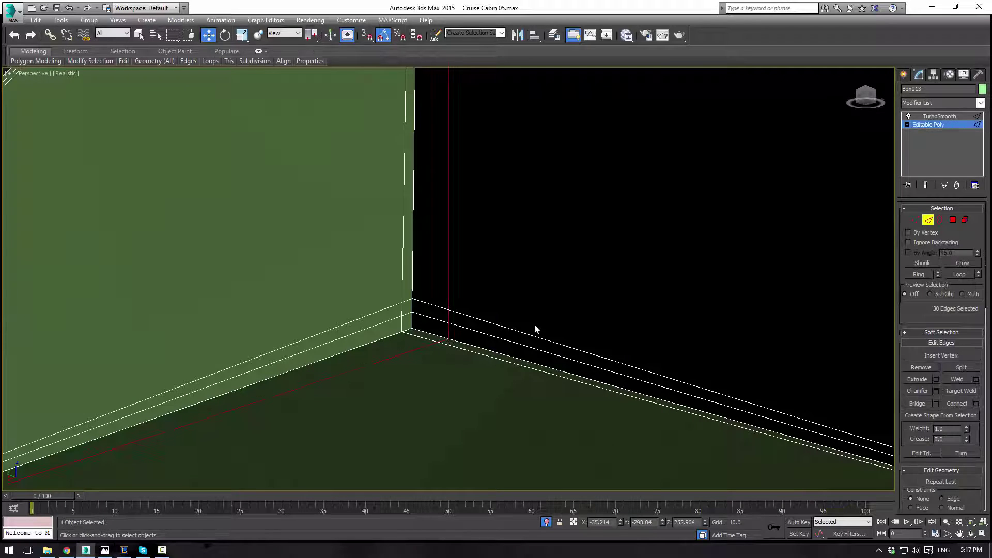
{"action": "left_click", "coordinate": [488, 323]}
{"action": "scroll", "coordinate": [498, 335], "scroll_direction": "down", "scroll_amount": 5}
{"action": "scroll", "coordinate": [495, 338], "scroll_direction": "up", "scroll_amount": 4}
{"action": "scroll", "coordinate": [397, 285], "scroll_direction": "up", "scroll_amount": 2}
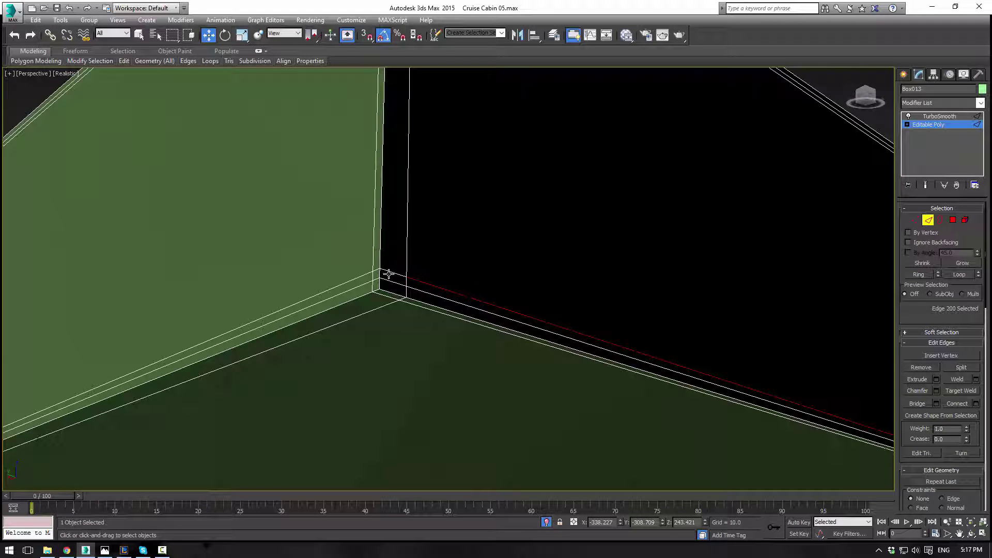
{"action": "double_click", "coordinate": [389, 273]}
{"action": "scroll", "coordinate": [479, 313], "scroll_direction": "down", "scroll_amount": 10}
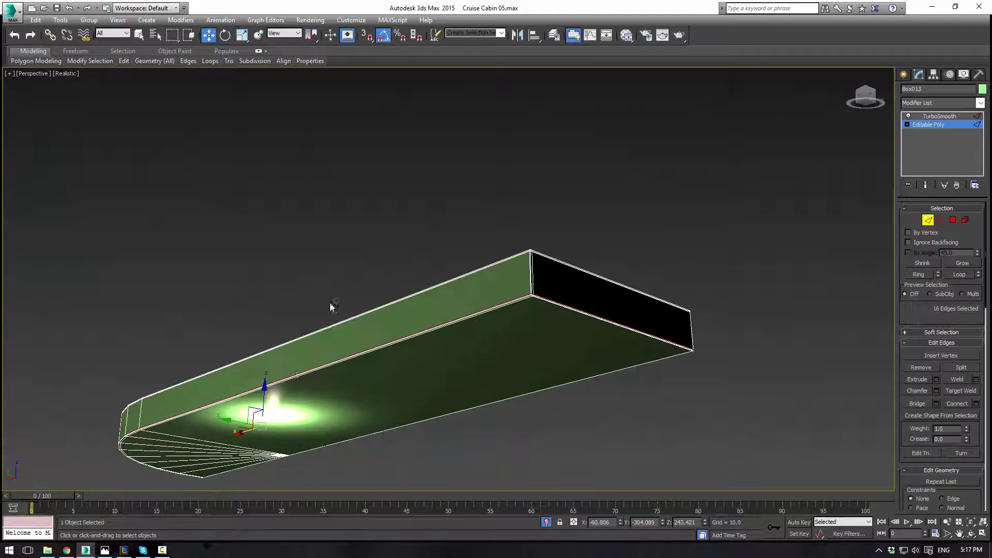
{"action": "left_click_drag", "start_coordinate": [262, 391], "coordinate": [271, 379]}
{"action": "left_click", "coordinate": [933, 117]}
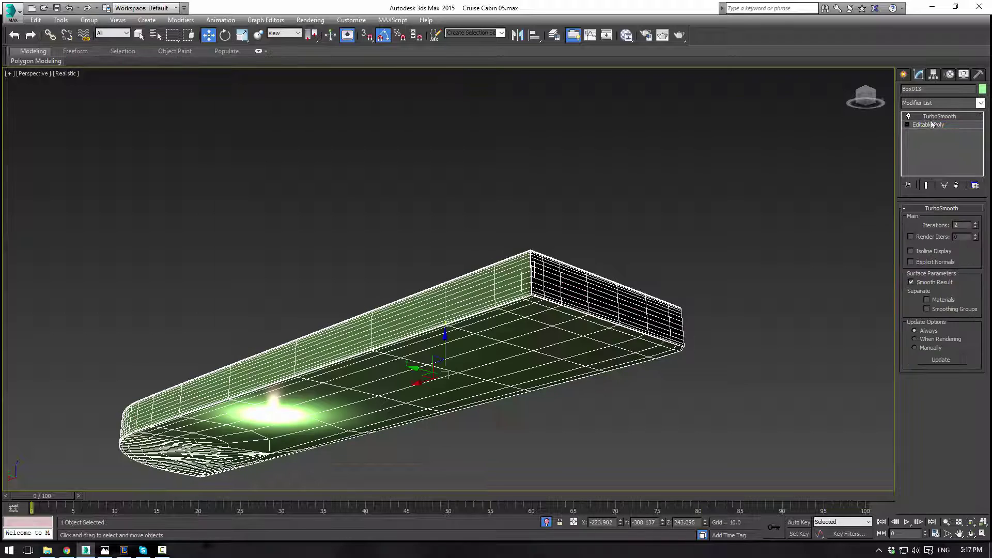
Examine the panel's lower square corner both smoothed and at the Editable Poly level.
{"action": "left_click", "coordinate": [646, 262]}
{"action": "scroll", "coordinate": [508, 256], "scroll_direction": "up", "scroll_amount": 8}
{"action": "middle_click_drag", "start_coordinate": [441, 242], "coordinate": [460, 219]}
{"action": "left_click", "coordinate": [460, 219]}
{"action": "left_click", "coordinate": [928, 125]}
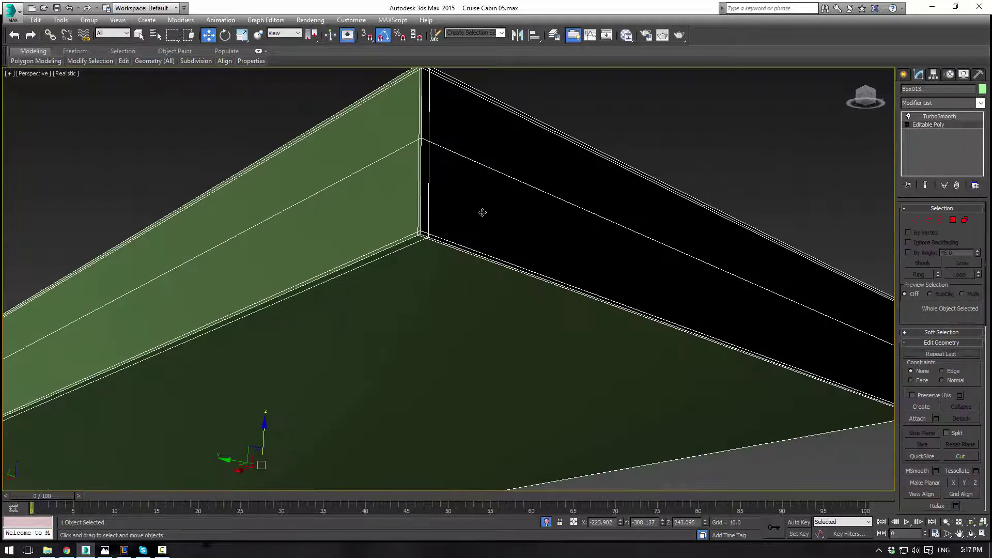
{"action": "scroll", "coordinate": [449, 217], "scroll_direction": "up", "scroll_amount": 6}
{"action": "scroll", "coordinate": [417, 227], "scroll_direction": "up", "scroll_amount": 3}
{"action": "scroll", "coordinate": [394, 403], "scroll_direction": "down", "scroll_amount": 4}
{"action": "scroll", "coordinate": [582, 162], "scroll_direction": "down", "scroll_amount": 5}
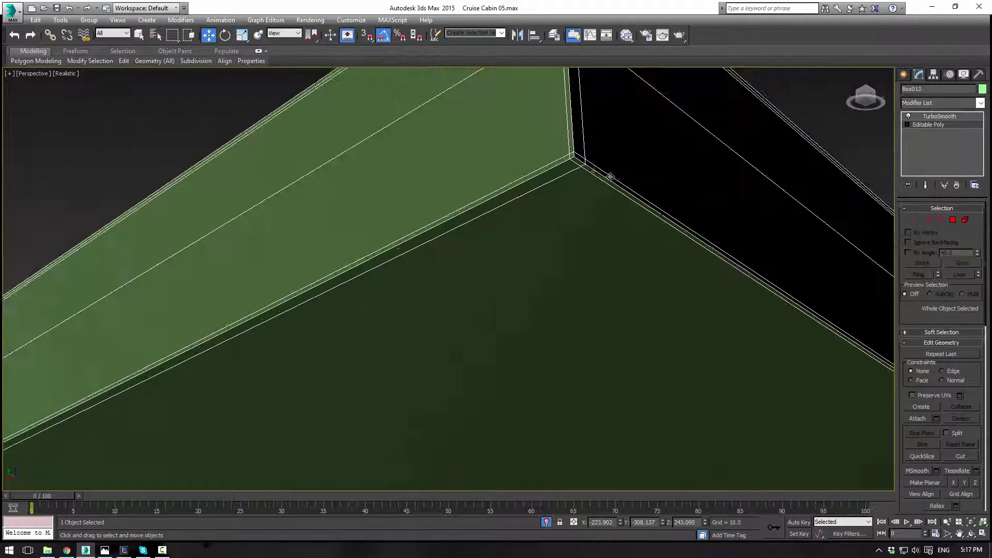
{"action": "middle_click_drag", "start_coordinate": [450, 285], "coordinate": [430, 248], "text": "alt"}
{"action": "scroll", "coordinate": [429, 248], "scroll_direction": "up", "scroll_amount": 1}
{"action": "scroll", "coordinate": [550, 313], "scroll_direction": "up", "scroll_amount": 2}
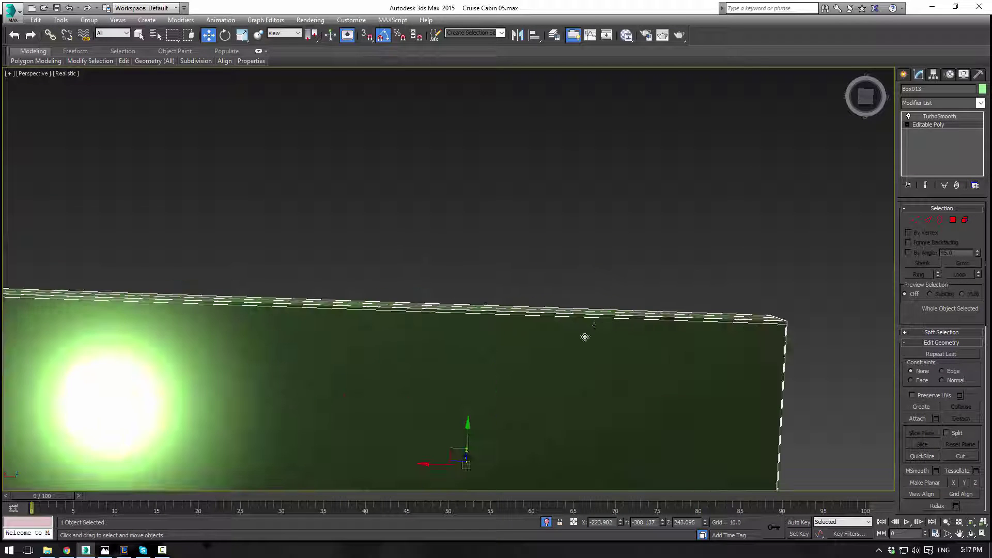
Inset all 9 underside polygons of the panel, including the rounded fan, as a group by 0.712.
{"action": "middle_click_drag", "start_coordinate": [584, 336], "coordinate": [715, 271]}
{"action": "scroll", "coordinate": [714, 271], "scroll_direction": "down", "scroll_amount": 2}
{"action": "left_click", "coordinate": [954, 220]}
{"action": "left_click", "coordinate": [587, 286]}
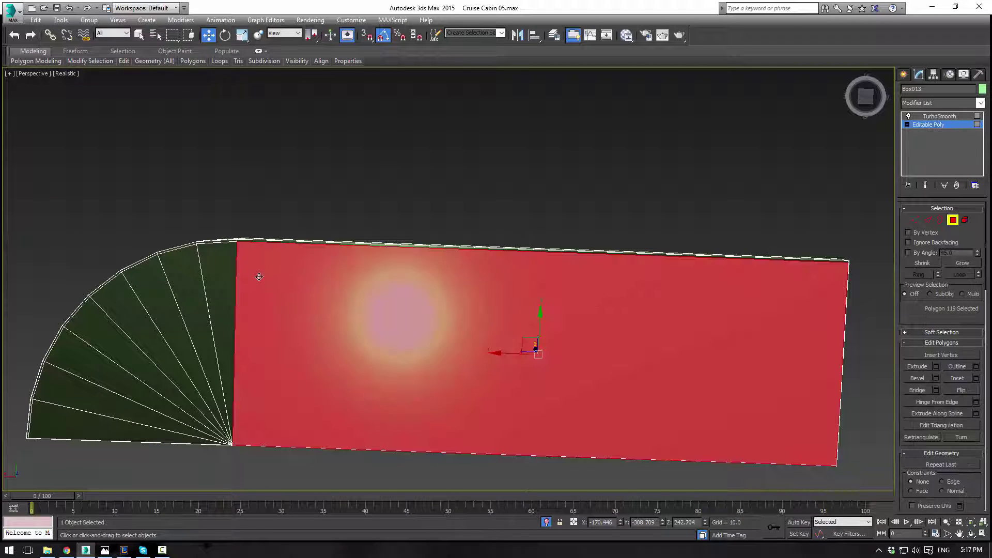
{"action": "left_click", "coordinate": [201, 271], "text": "ctrl"}
{"action": "left_click", "coordinate": [178, 282], "text": "ctrl"}
{"action": "left_click", "coordinate": [152, 297], "text": "ctrl"}
{"action": "left_click", "coordinate": [131, 315], "text": "ctrl"}
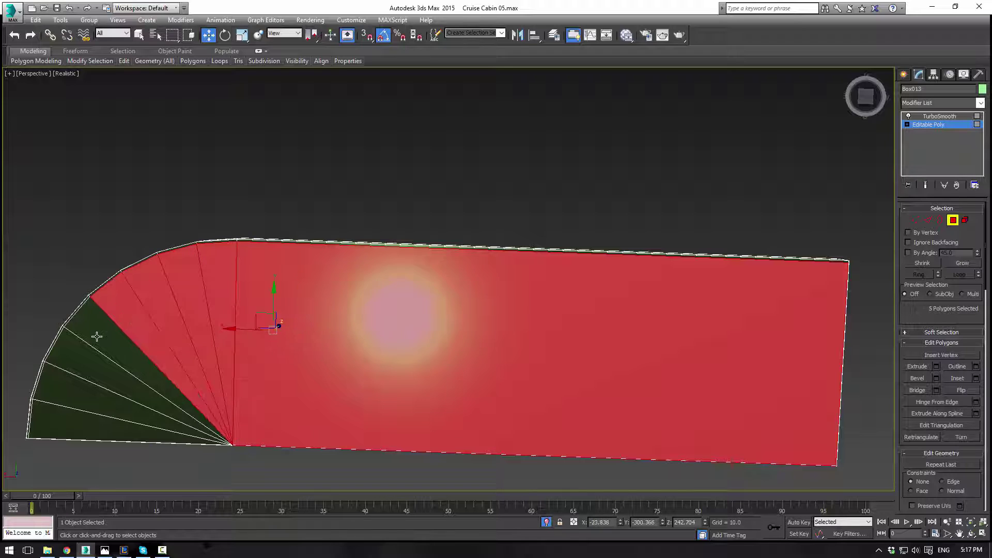
{"action": "left_click", "coordinate": [95, 336], "text": "ctrl"}
{"action": "left_click", "coordinate": [81, 357], "text": "ctrl"}
{"action": "left_click", "coordinate": [67, 390], "text": "ctrl"}
{"action": "left_click", "coordinate": [56, 422], "text": "ctrl"}
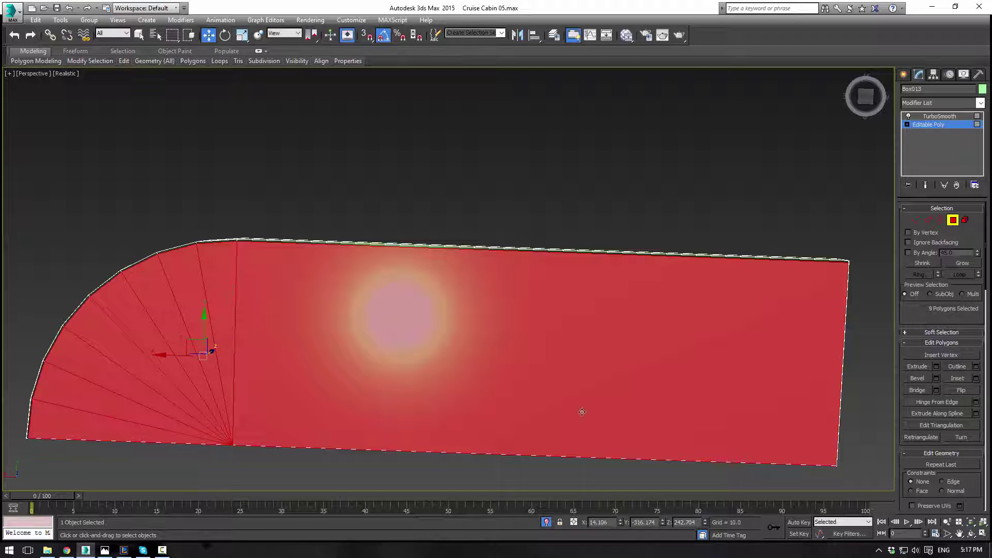
{"action": "left_click", "coordinate": [976, 378]}
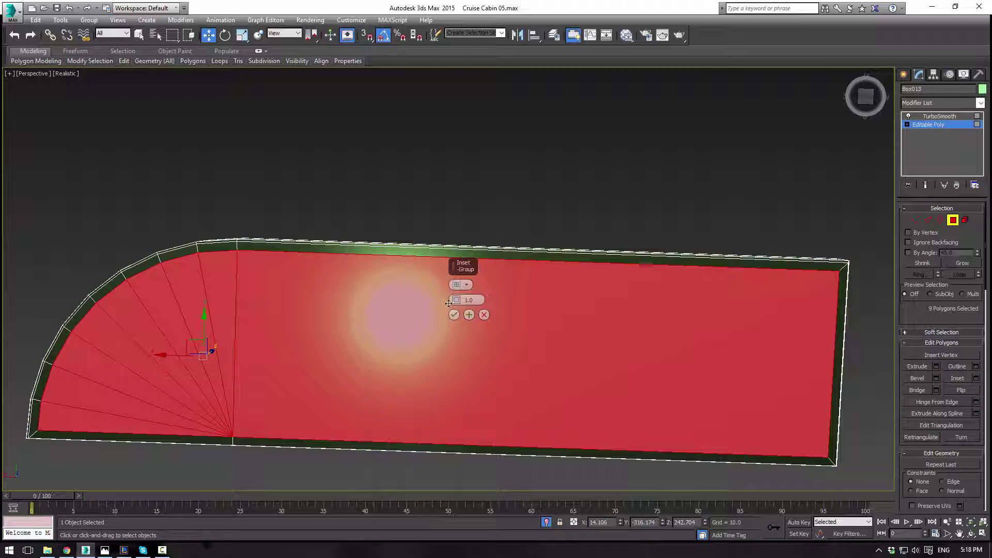
{"action": "left_click_drag", "start_coordinate": [455, 300], "coordinate": [455, 303]}
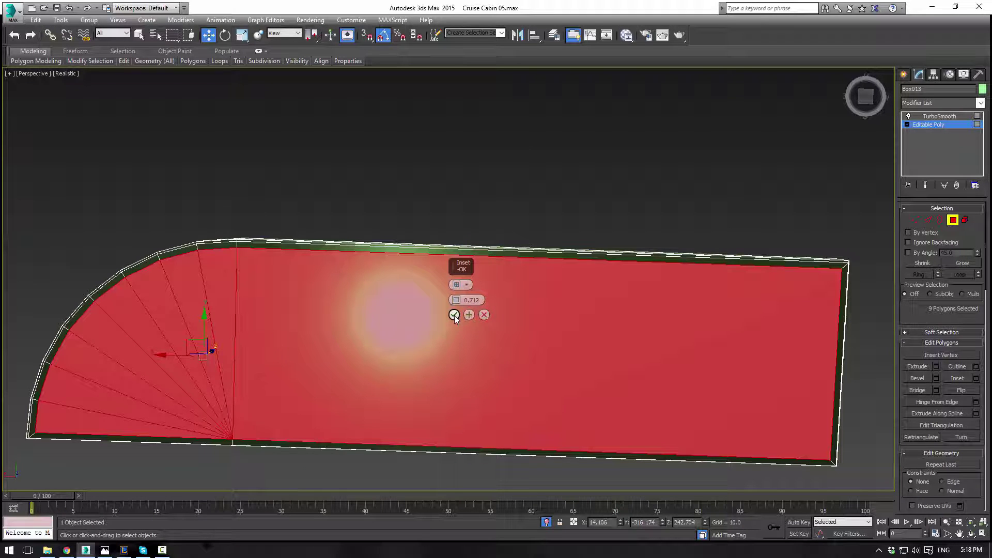
{"action": "left_click", "coordinate": [454, 315]}
Move the inset's short edge at the panel's square end outward, closer to the border.
{"action": "middle_click_drag", "start_coordinate": [806, 339], "coordinate": [629, 285]}
{"action": "scroll", "coordinate": [716, 240], "scroll_direction": "up", "scroll_amount": 5}
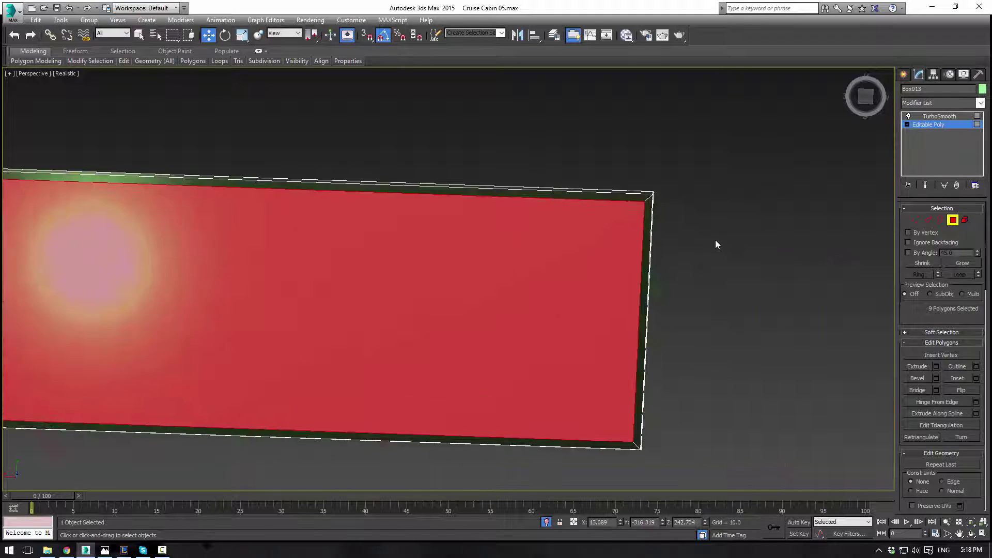
{"action": "left_click", "coordinate": [928, 219]}
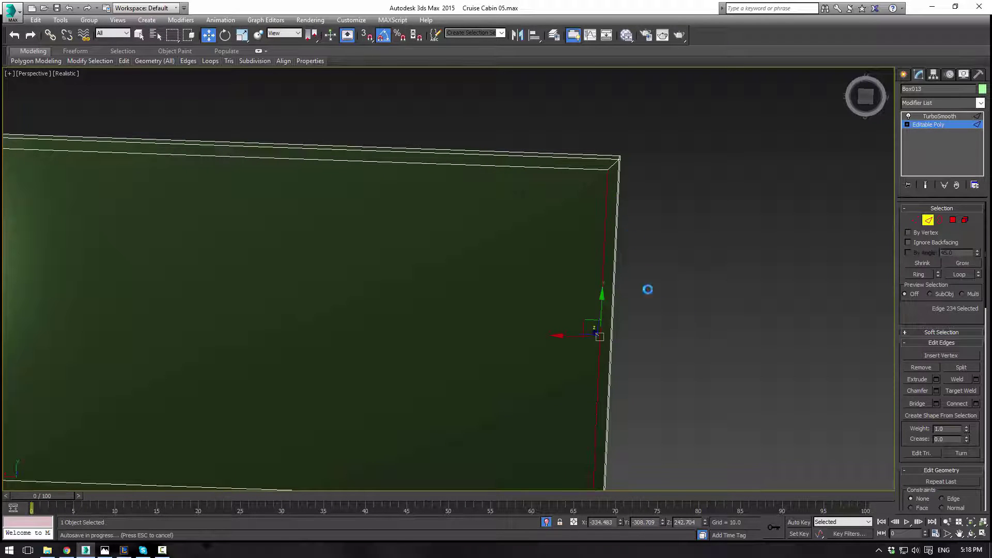
{"action": "scroll", "coordinate": [665, 328], "scroll_direction": "down", "scroll_amount": 3}
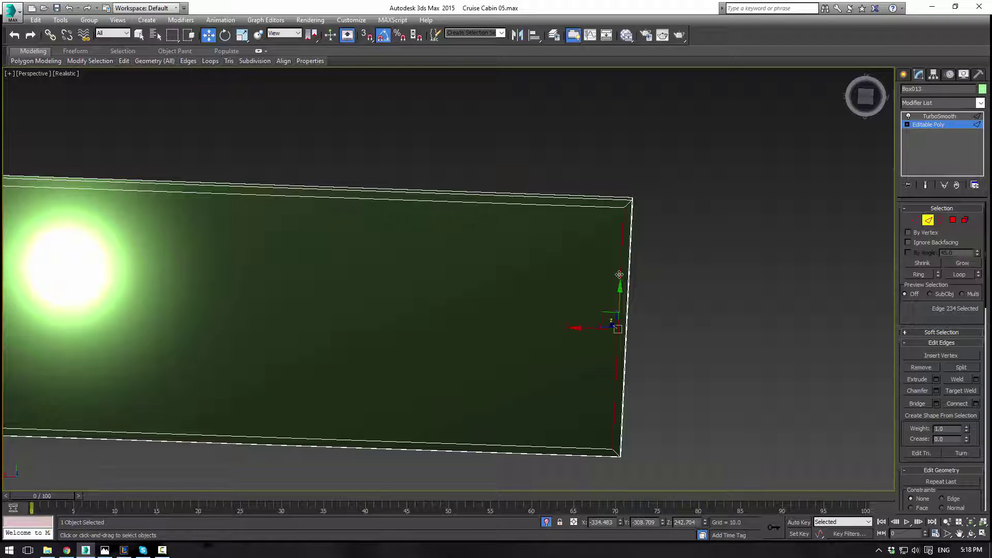
{"action": "scroll", "coordinate": [596, 338], "scroll_direction": "up", "scroll_amount": 3}
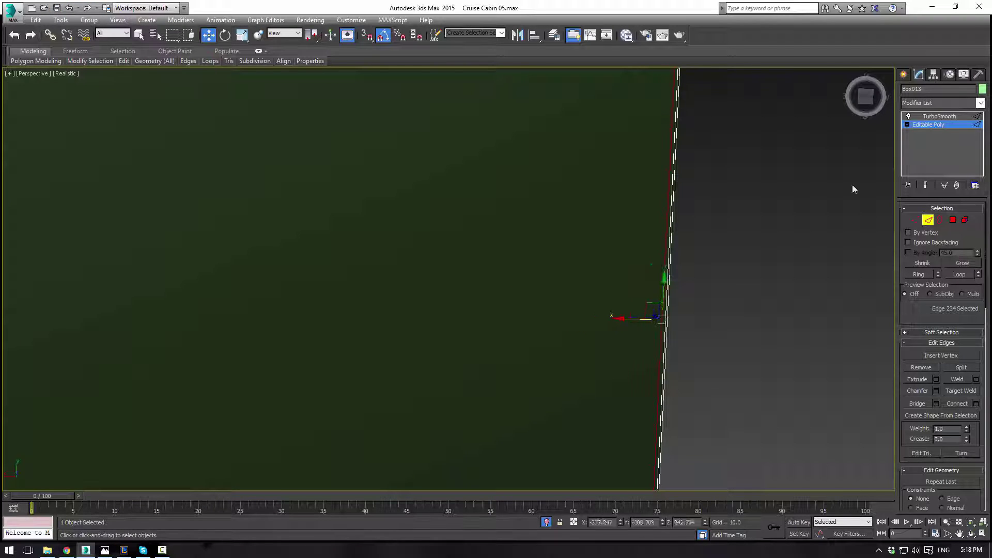
Examine the panel's underside with TurboSmooth applied and go back to its Editable Poly level.
{"action": "left_click", "coordinate": [946, 117]}
{"action": "scroll", "coordinate": [723, 207], "scroll_direction": "down", "scroll_amount": 2}
{"action": "scroll", "coordinate": [677, 266], "scroll_direction": "down", "scroll_amount": 6}
{"action": "scroll", "coordinate": [609, 249], "scroll_direction": "up", "scroll_amount": 4}
{"action": "middle_click_drag", "start_coordinate": [641, 230], "coordinate": [544, 190]}
{"action": "left_click", "coordinate": [928, 125]}
{"action": "scroll", "coordinate": [640, 204], "scroll_direction": "down", "scroll_amount": 3}
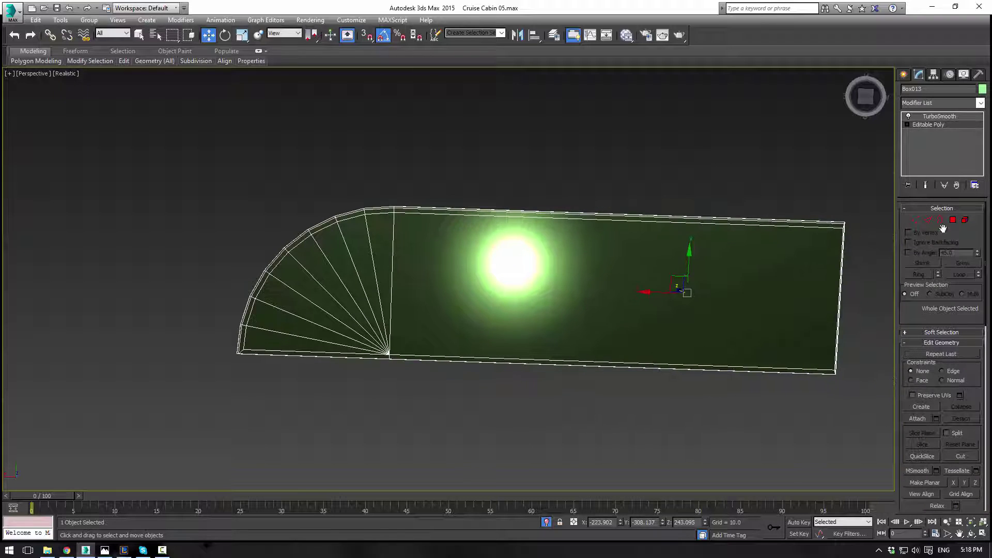
Select the two thin border polygons along the outer straight long edge of the panel's underside.
{"action": "left_click", "coordinate": [952, 221]}
{"action": "left_click", "coordinate": [818, 225]}
{"action": "scroll", "coordinate": [777, 216], "scroll_direction": "up", "scroll_amount": 4}
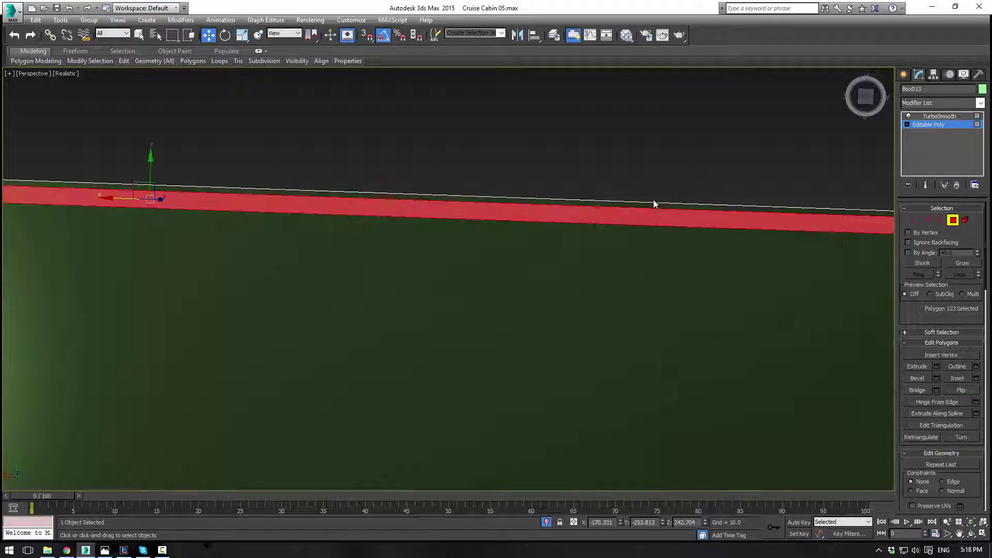
{"action": "middle_click_drag", "start_coordinate": [763, 246], "coordinate": [486, 217]}
{"action": "scroll", "coordinate": [485, 217], "scroll_direction": "down", "scroll_amount": 2}
{"action": "scroll", "coordinate": [550, 222], "scroll_direction": "up", "scroll_amount": 6}
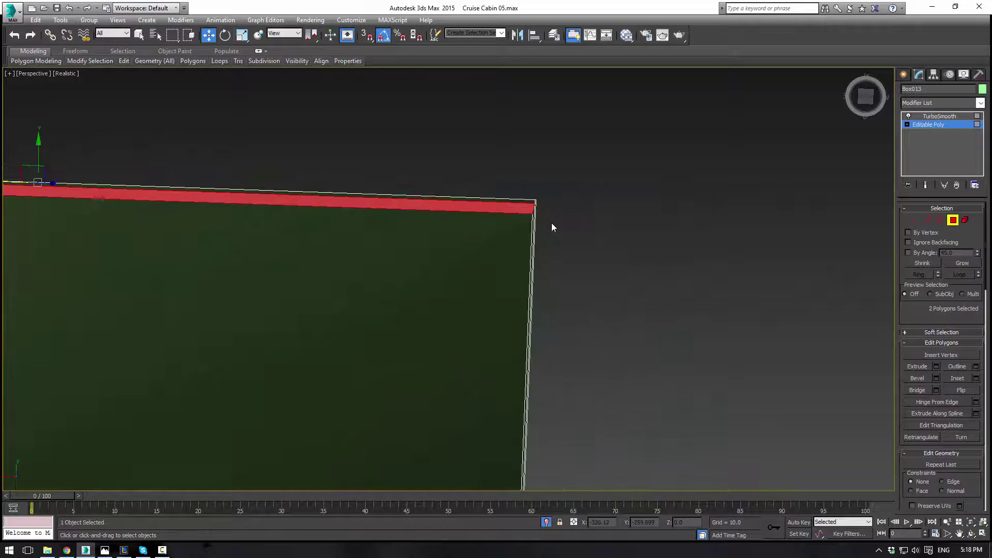
{"action": "middle_click_drag", "start_coordinate": [514, 134], "coordinate": [477, 134], "text": "alt"}
{"action": "middle_click_drag", "start_coordinate": [352, 184], "coordinate": [591, 199]}
{"action": "scroll", "coordinate": [591, 198], "scroll_direction": "down", "scroll_amount": 5}
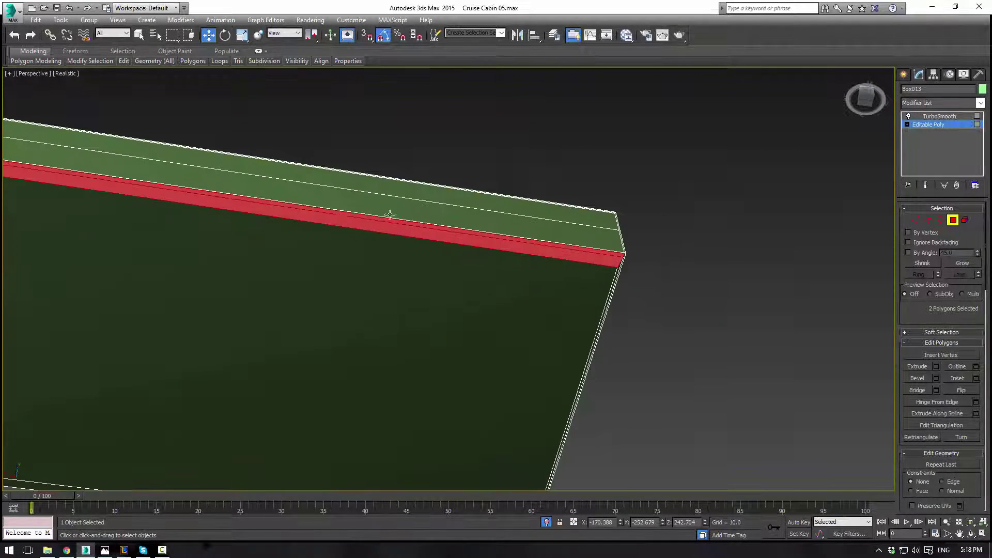
{"action": "middle_click_drag", "start_coordinate": [357, 208], "coordinate": [740, 285]}
{"action": "middle_click_drag", "start_coordinate": [311, 199], "coordinate": [623, 243]}
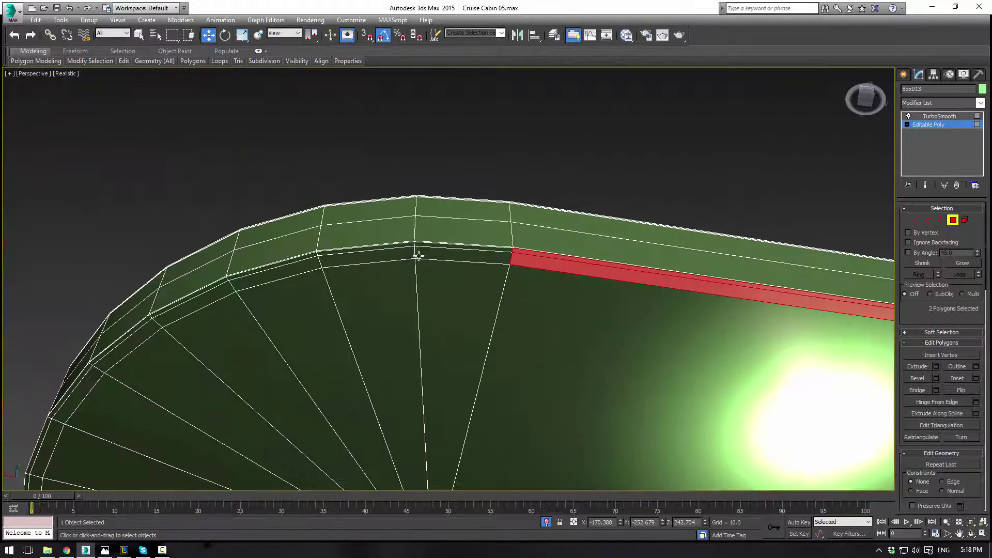
Extend the selection with both rows of thin border polygons around the whole rounded end, 18 polygons in all.
{"action": "scroll", "coordinate": [416, 255], "scroll_direction": "up", "scroll_amount": 4}
{"action": "left_click", "coordinate": [440, 250], "text": "ctrl"}
{"action": "left_click", "coordinate": [436, 234], "text": "ctrl"}
{"action": "left_click", "coordinate": [384, 249], "text": "ctrl"}
{"action": "left_click", "coordinate": [383, 236], "text": "ctrl"}
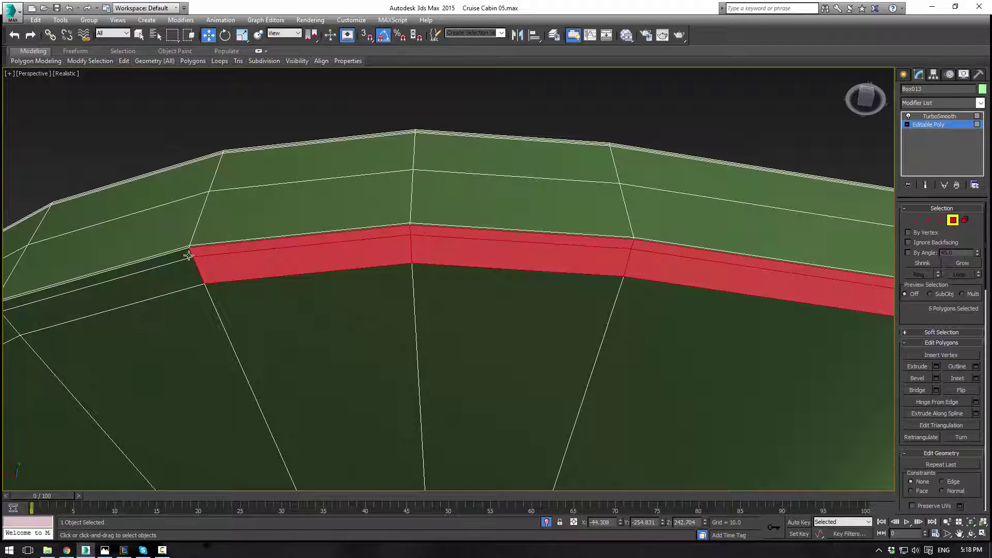
{"action": "left_click", "coordinate": [170, 274], "text": "ctrl"}
{"action": "left_click", "coordinate": [173, 261], "text": "ctrl"}
{"action": "middle_click_drag", "start_coordinate": [173, 261], "coordinate": [553, 70], "text": "alt"}
{"action": "left_click", "coordinate": [347, 170], "text": "ctrl"}
{"action": "left_click", "coordinate": [339, 150], "text": "ctrl"}
{"action": "left_click", "coordinate": [254, 197], "text": "ctrl"}
{"action": "left_click", "coordinate": [255, 197], "text": "ctrl"}
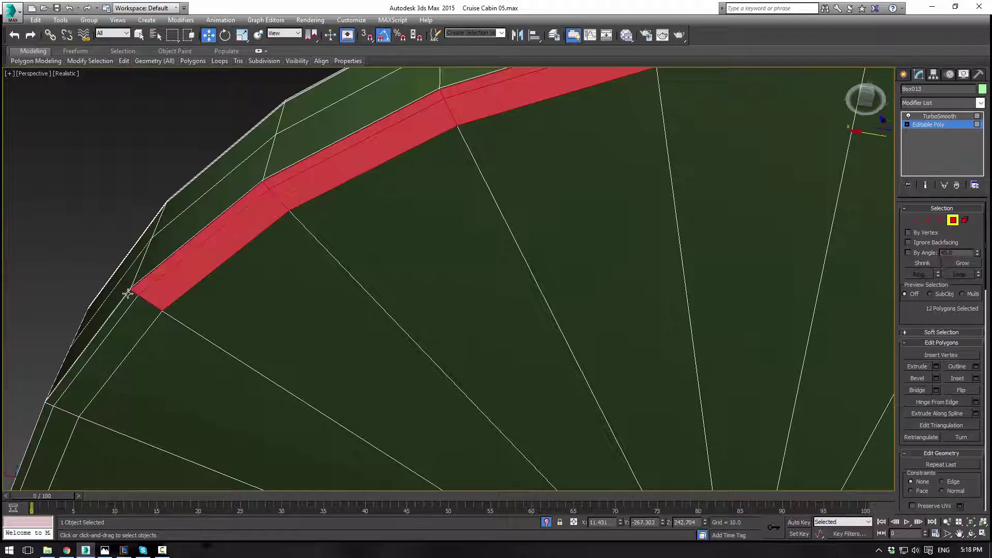
{"action": "left_click", "coordinate": [138, 323], "text": "ctrl"}
{"action": "left_click", "coordinate": [124, 306], "text": "ctrl"}
{"action": "middle_click_drag", "start_coordinate": [190, 348], "coordinate": [495, 114]}
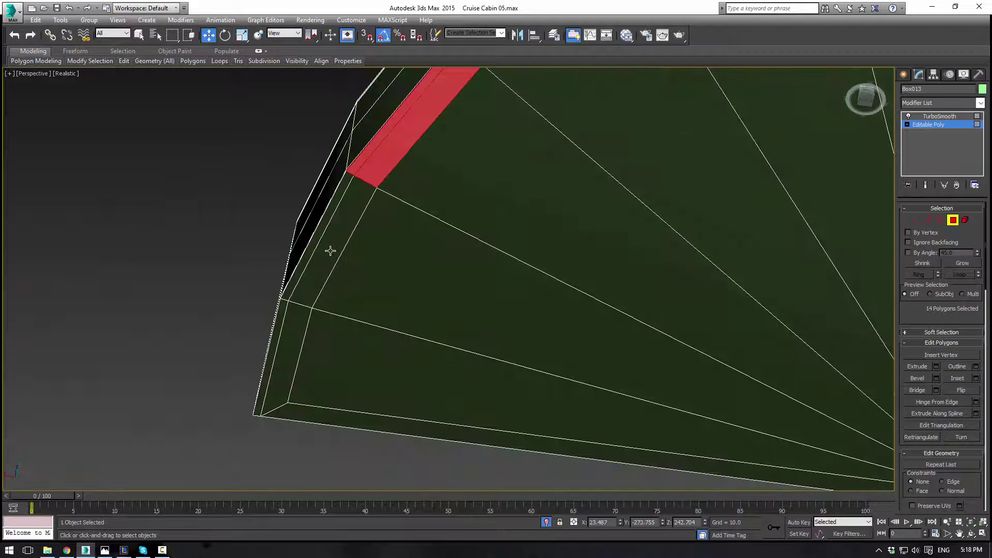
{"action": "left_click", "coordinate": [322, 233], "text": "ctrl"}
{"action": "left_click", "coordinate": [305, 264], "text": "ctrl"}
{"action": "left_click", "coordinate": [292, 336], "text": "ctrl"}
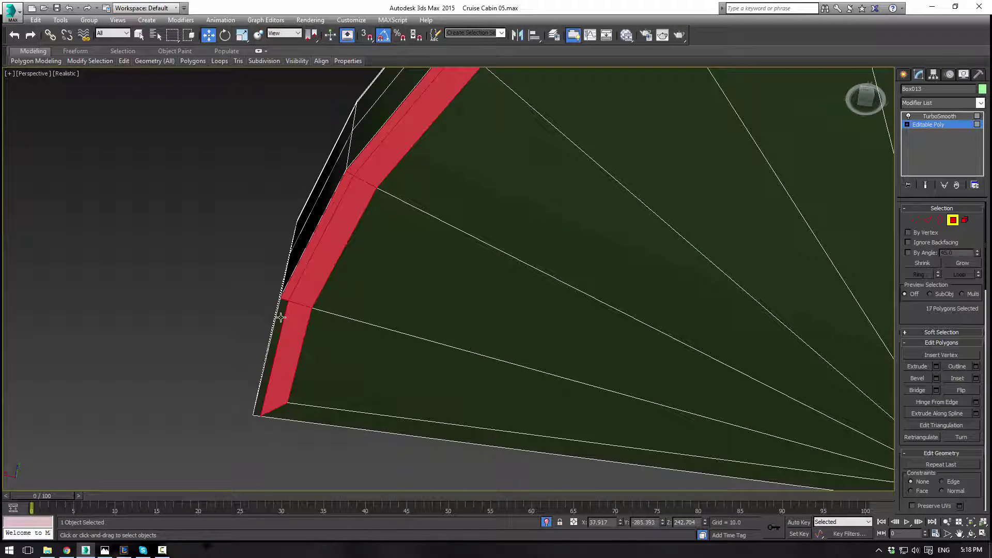
{"action": "middle_click_drag", "start_coordinate": [482, 215], "coordinate": [573, 387], "text": "alt"}
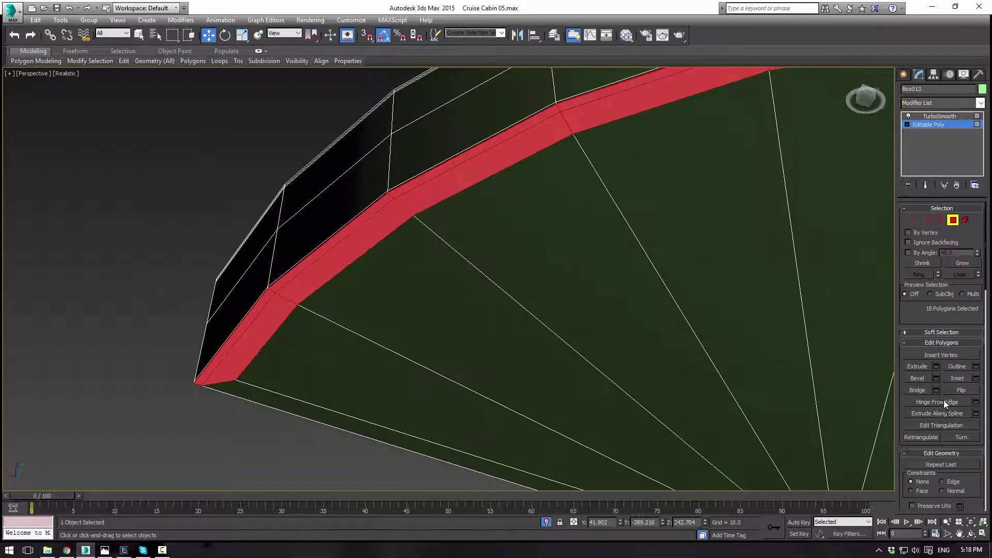
Extrude the 18 selected border polygons by 0.178, and again by 0.068.
{"action": "left_click", "coordinate": [937, 367]}
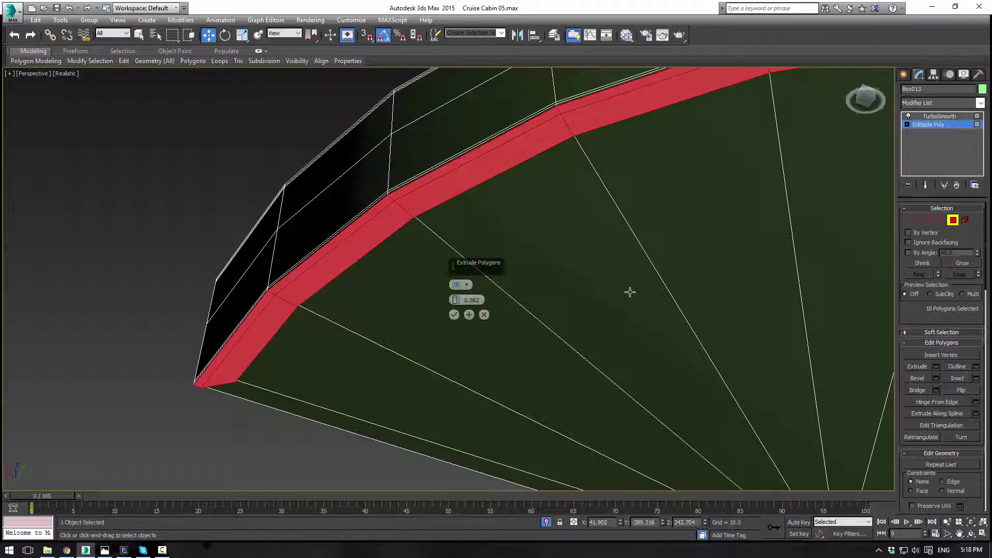
{"action": "left_click_drag", "start_coordinate": [455, 299], "coordinate": [460, 298]}
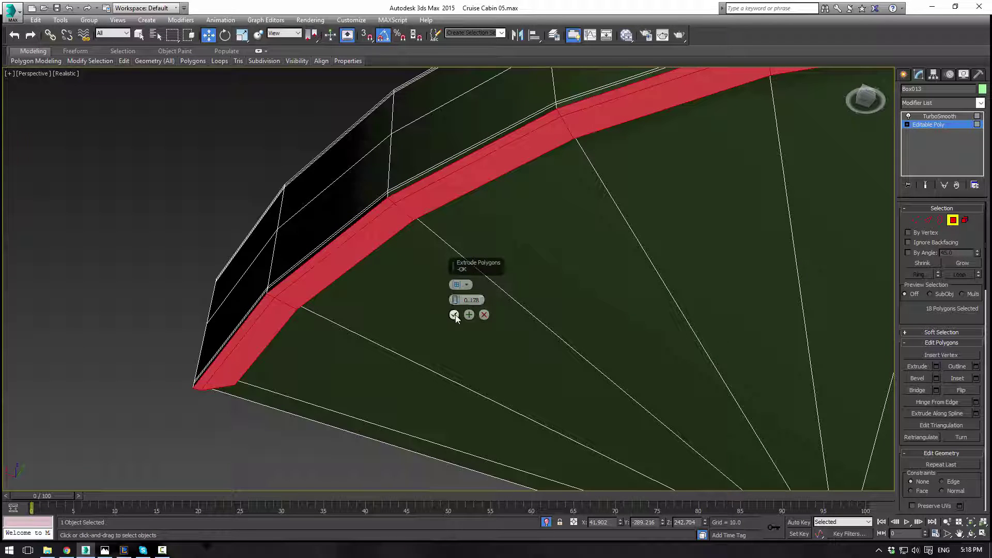
{"action": "left_click", "coordinate": [469, 315]}
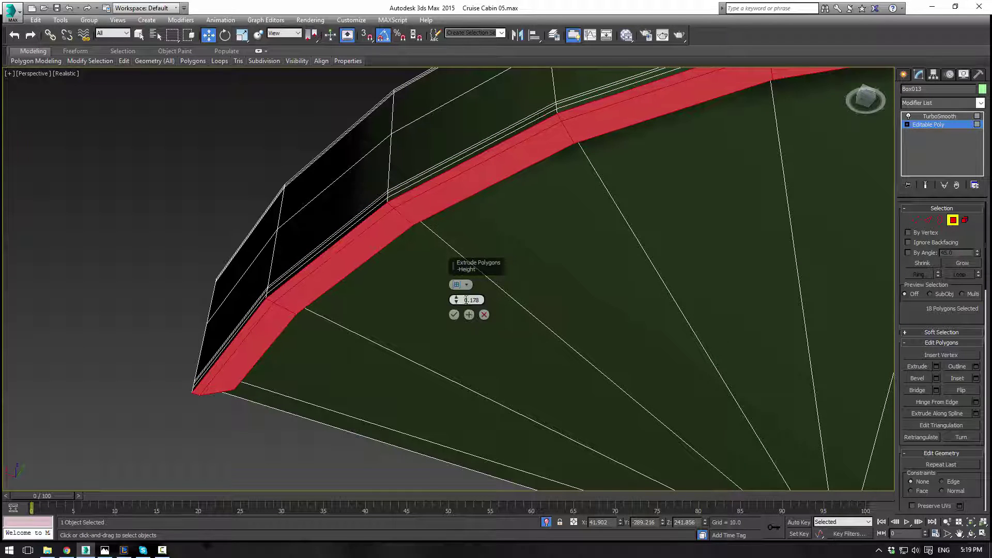
{"action": "left_click_drag", "start_coordinate": [456, 300], "coordinate": [459, 309]}
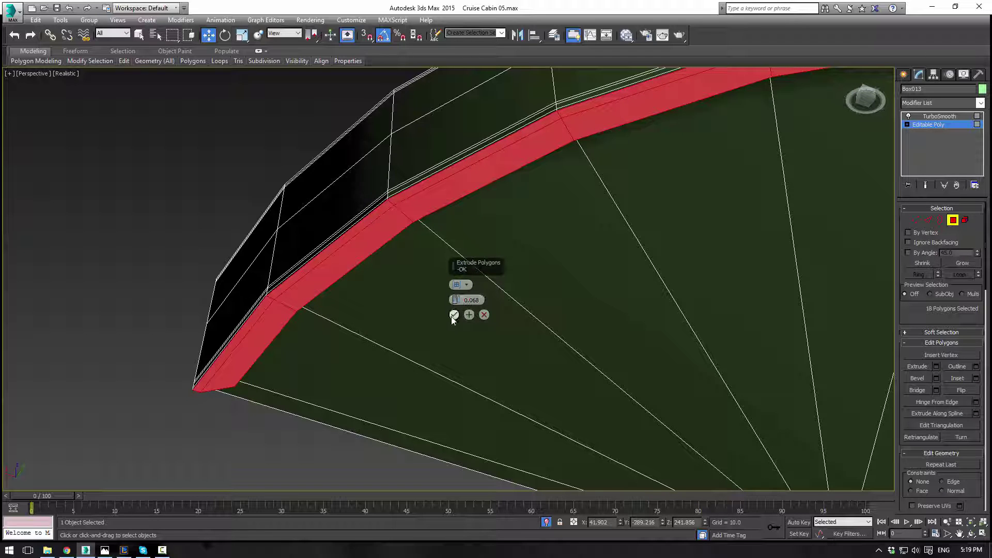
{"action": "left_click", "coordinate": [453, 316]}
Examine the extruded underside rim with TurboSmooth applied, around the rounded end and along the straight edge.
{"action": "left_click", "coordinate": [931, 118]}
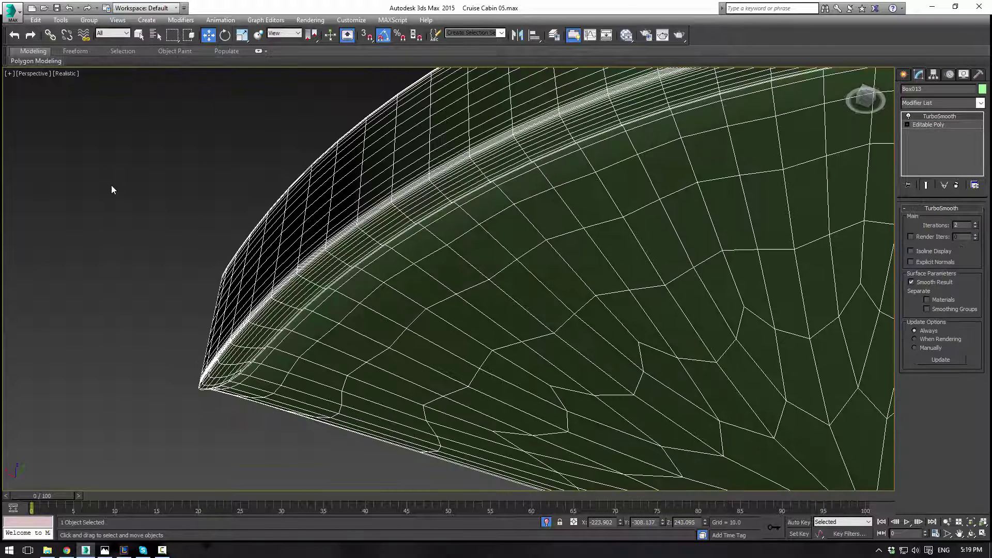
{"action": "left_click", "coordinate": [109, 189]}
{"action": "scroll", "coordinate": [384, 200], "scroll_direction": "down", "scroll_amount": 3}
{"action": "middle_click_drag", "start_coordinate": [685, 286], "coordinate": [827, 308], "text": "alt"}
{"action": "scroll", "coordinate": [811, 315], "scroll_direction": "up", "scroll_amount": 2}
{"action": "scroll", "coordinate": [405, 282], "scroll_direction": "up", "scroll_amount": 5}
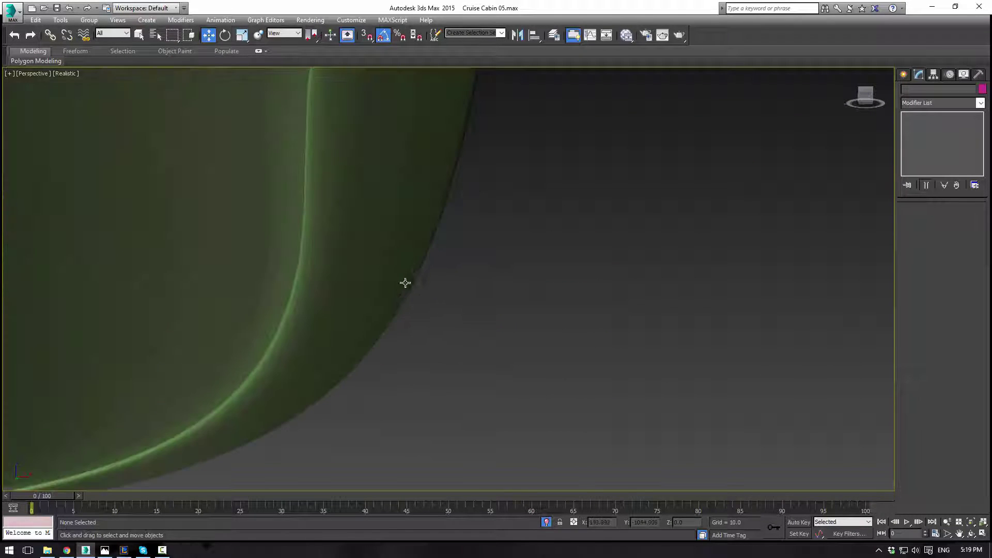
{"action": "scroll", "coordinate": [405, 282], "scroll_direction": "down", "scroll_amount": 3}
{"action": "middle_click_drag", "start_coordinate": [492, 317], "coordinate": [405, 305], "text": "alt"}
{"action": "scroll", "coordinate": [405, 303], "scroll_direction": "down", "scroll_amount": 4}
{"action": "middle_click_drag", "start_coordinate": [498, 322], "coordinate": [580, 345], "text": "alt"}
{"action": "scroll", "coordinate": [591, 338], "scroll_direction": "up", "scroll_amount": 2}
Connect the ring of short edges on the extruded rim's inner wall with one segment, pinch 100 and slide -66.
{"action": "left_click", "coordinate": [648, 236]}
{"action": "scroll", "coordinate": [718, 237], "scroll_direction": "up", "scroll_amount": 4}
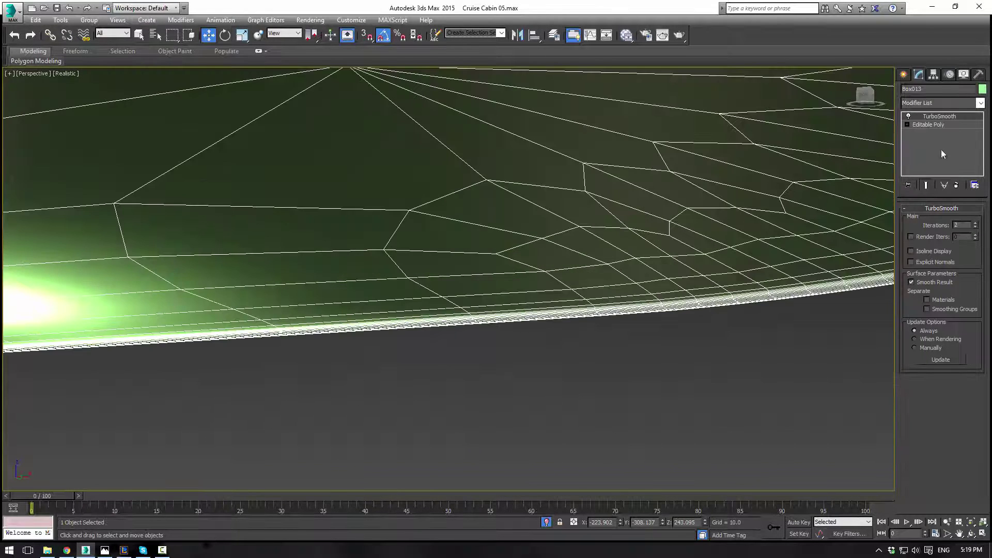
{"action": "left_click", "coordinate": [928, 126]}
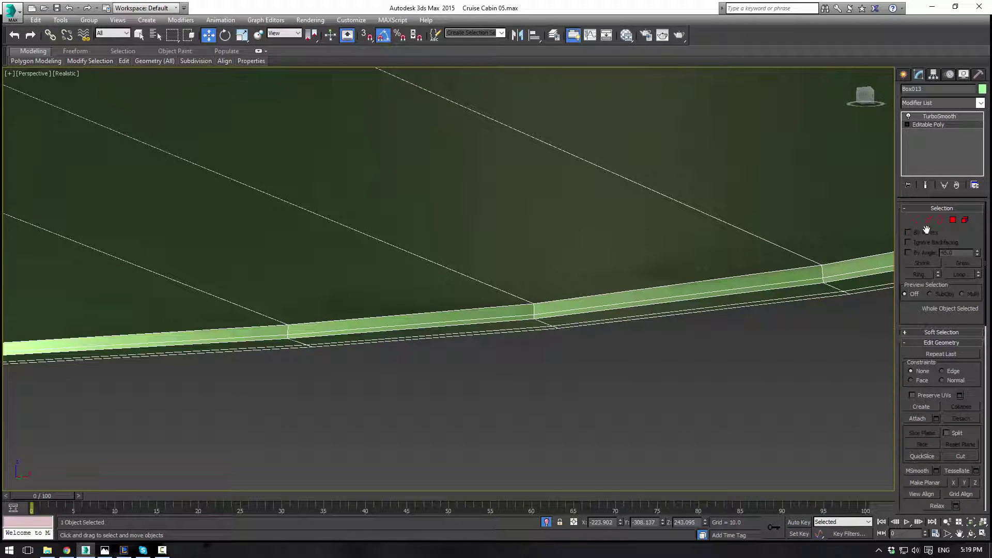
{"action": "left_click", "coordinate": [928, 221]}
{"action": "left_click", "coordinate": [828, 274]}
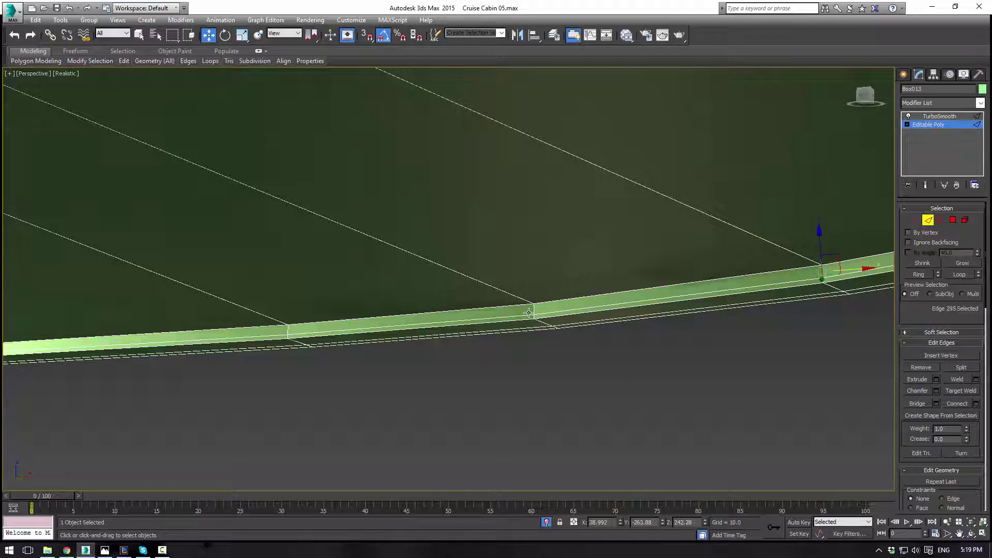
{"action": "left_click", "coordinate": [977, 404]}
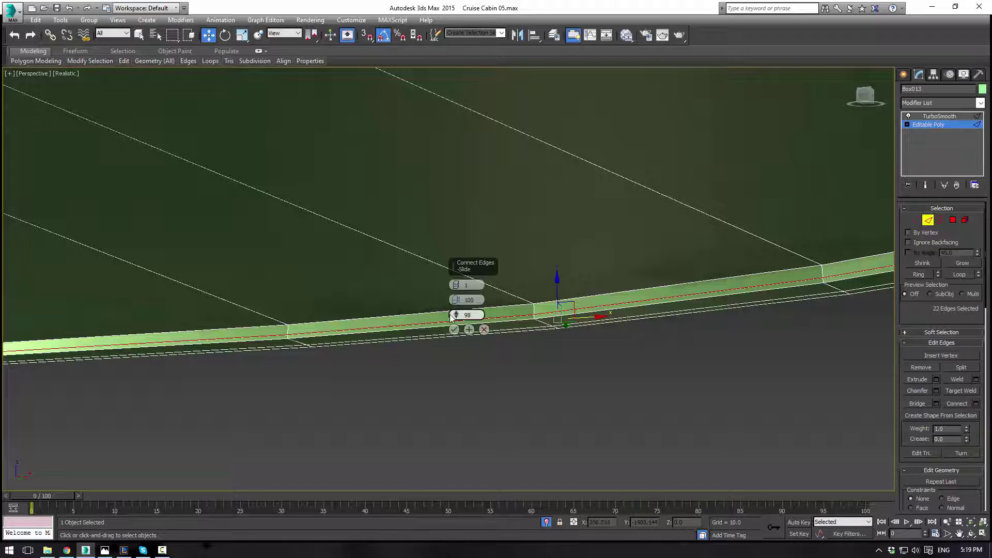
{"action": "left_click_drag", "start_coordinate": [450, 317], "coordinate": [483, 98]}
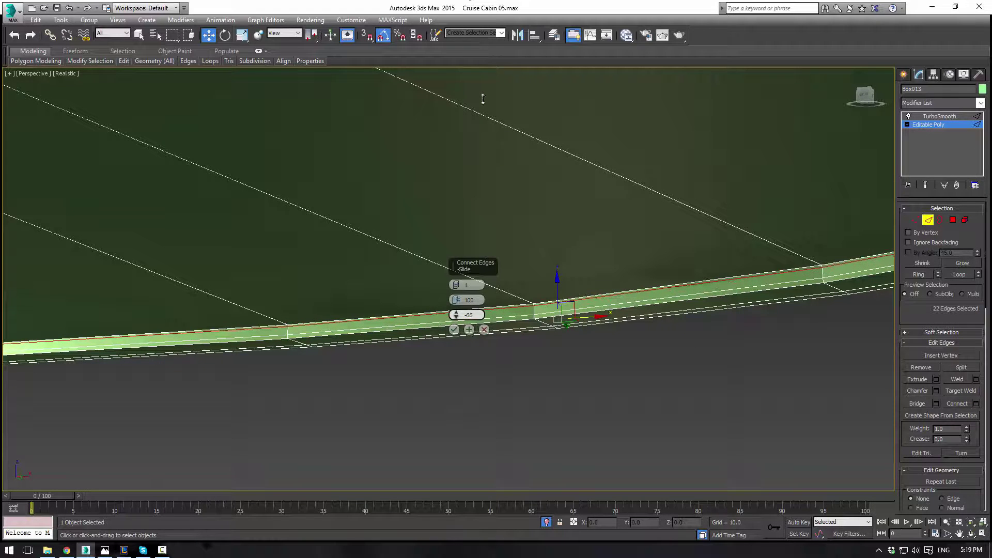
{"action": "left_click", "coordinate": [453, 330]}
Examine the sharpened rim with TurboSmooth applied, from the straight edge to the rounded end.
{"action": "left_click", "coordinate": [929, 125]}
{"action": "left_click", "coordinate": [935, 117]}
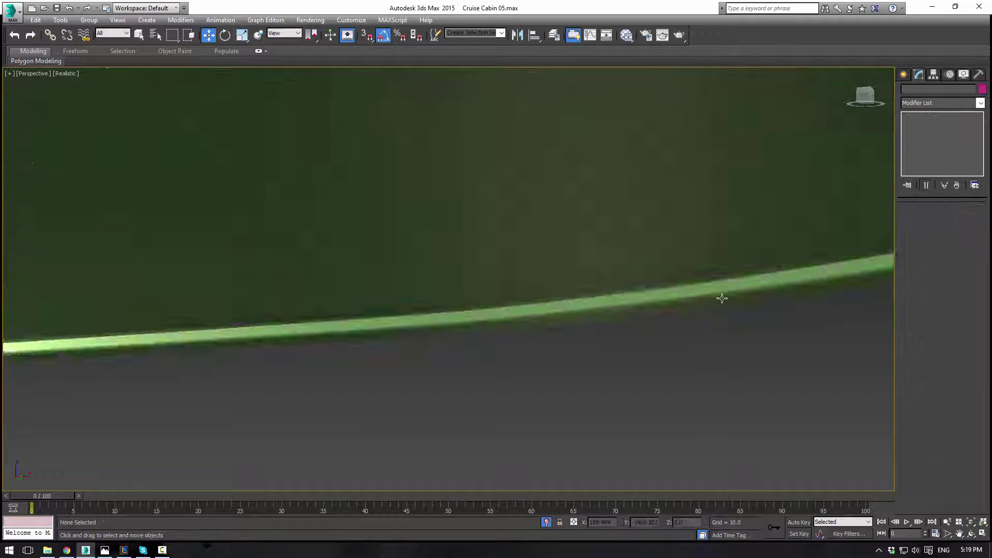
{"action": "left_click", "coordinate": [713, 316]}
{"action": "scroll", "coordinate": [716, 309], "scroll_direction": "down", "scroll_amount": 8}
{"action": "middle_click_drag", "start_coordinate": [715, 251], "coordinate": [524, 267], "text": "alt"}
{"action": "scroll", "coordinate": [523, 268], "scroll_direction": "up", "scroll_amount": 5}
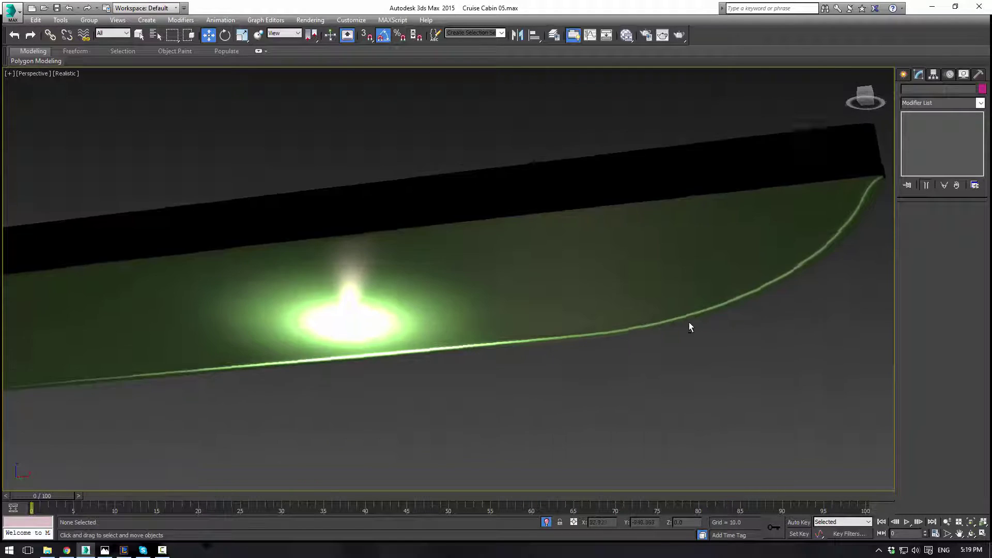
{"action": "middle_click_drag", "start_coordinate": [691, 328], "coordinate": [609, 280]}
Move the four inner rim vertices at the tip of the rounded end about 2.3 units in Y, onto the panel's straight back edge.
{"action": "left_click", "coordinate": [609, 280]}
{"action": "left_click", "coordinate": [942, 126]}
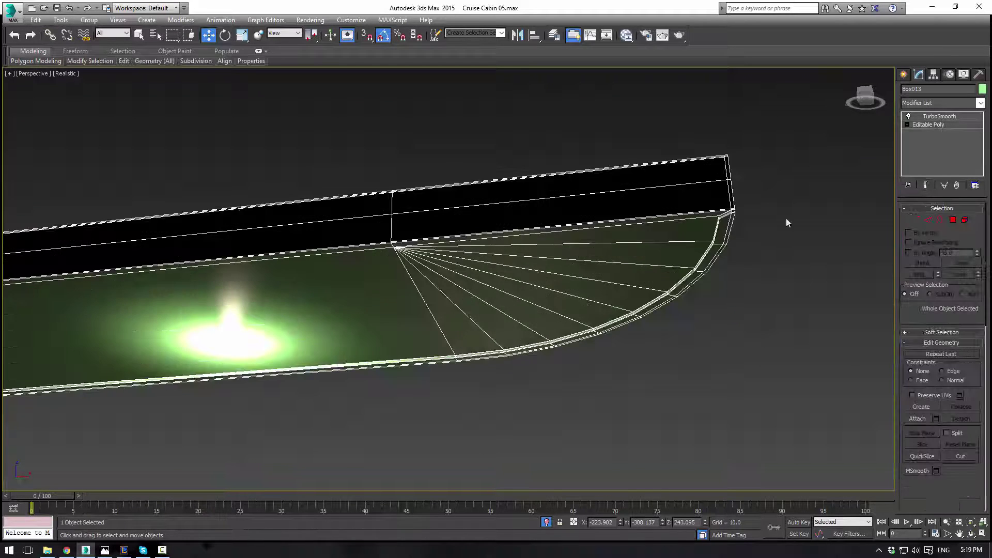
{"action": "scroll", "coordinate": [695, 251], "scroll_direction": "up", "scroll_amount": 4}
{"action": "left_click", "coordinate": [915, 219]}
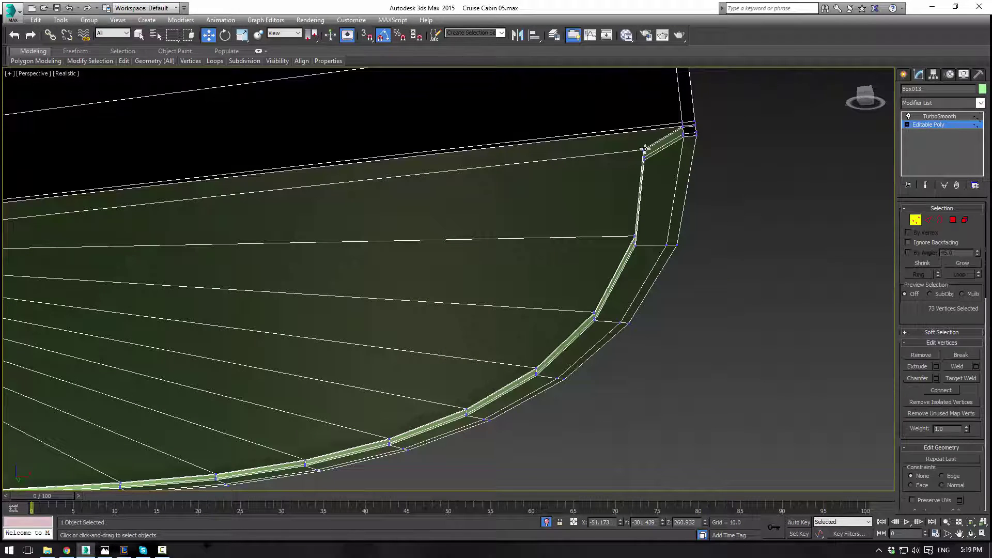
{"action": "middle_click_drag", "start_coordinate": [685, 179], "coordinate": [666, 164], "text": "alt"}
{"action": "scroll", "coordinate": [666, 163], "scroll_direction": "up", "scroll_amount": 4}
{"action": "left_click_drag", "start_coordinate": [655, 190], "coordinate": [609, 170]}
{"action": "mouse_move", "coordinate": [609, 170]}
{"action": "middle_mouse_down", "text": "alt"}
{"action": "mouse_move", "coordinate": [616, 147]}
{"action": "mouse_move", "coordinate": [621, 179]}
{"action": "middle_mouse_up", "text": "alt"}
{"action": "scroll", "coordinate": [621, 179], "scroll_direction": "up", "scroll_amount": 2}
{"action": "middle_click_drag", "start_coordinate": [693, 103], "coordinate": [670, 114], "text": "alt"}
{"action": "left_click_drag", "start_coordinate": [631, 126], "coordinate": [633, 149]}
{"action": "middle_click_drag", "start_coordinate": [653, 148], "coordinate": [549, 252], "text": "alt"}
{"action": "left_click_drag", "start_coordinate": [540, 407], "coordinate": [537, 387]}
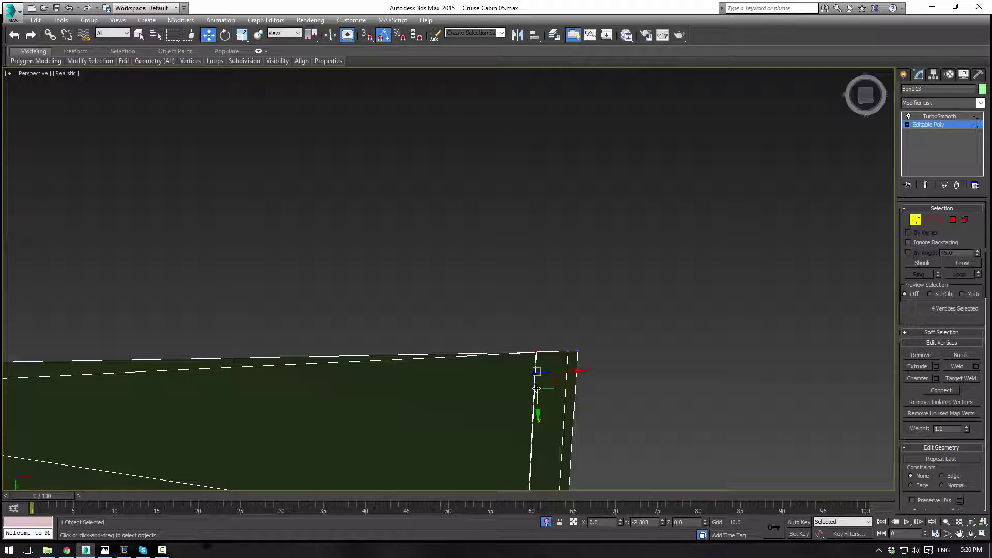
{"action": "middle_click_drag", "start_coordinate": [544, 384], "coordinate": [507, 196], "text": "alt"}
{"action": "middle_click_drag", "start_coordinate": [497, 156], "coordinate": [895, 264], "text": "alt"}
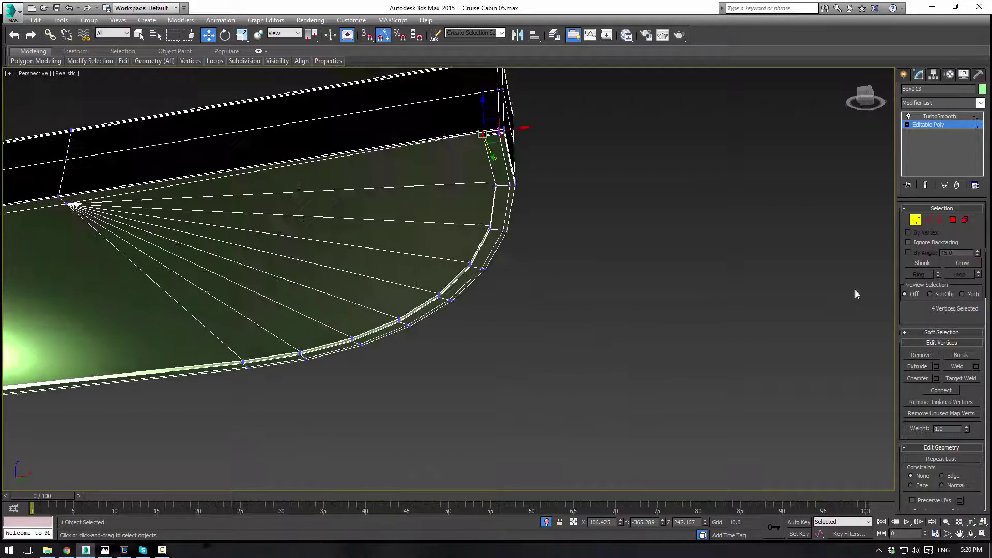
Select the six small end-face polygons of the rim at the back edge and extrude them slightly outward.
{"action": "left_click", "coordinate": [953, 221]}
{"action": "scroll", "coordinate": [537, 175], "scroll_direction": "up", "scroll_amount": 5}
{"action": "left_click", "coordinate": [364, 201]}
{"action": "scroll", "coordinate": [385, 155], "scroll_direction": "up", "scroll_amount": 4}
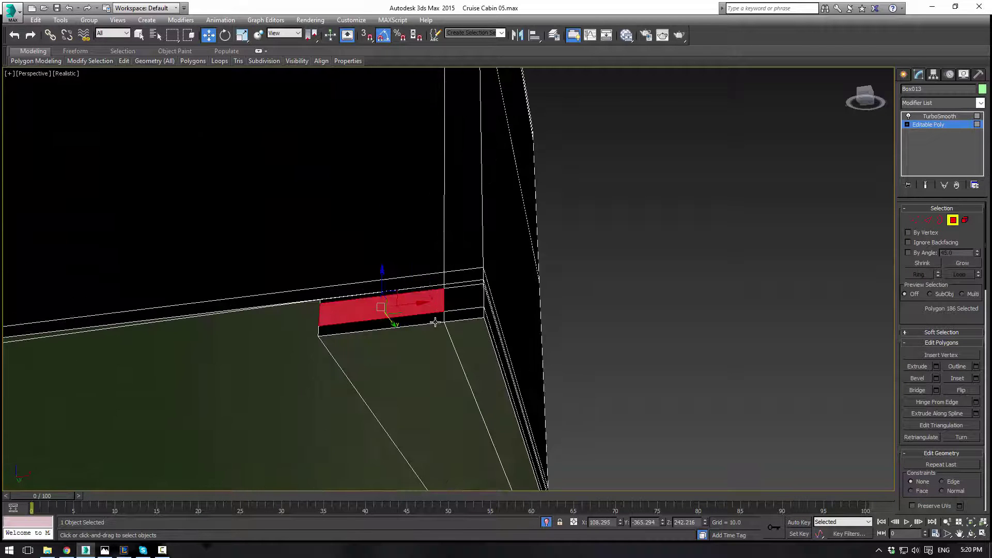
{"action": "left_click", "coordinate": [435, 325], "text": "ctrl"}
{"action": "left_click", "coordinate": [453, 296], "text": "ctrl"}
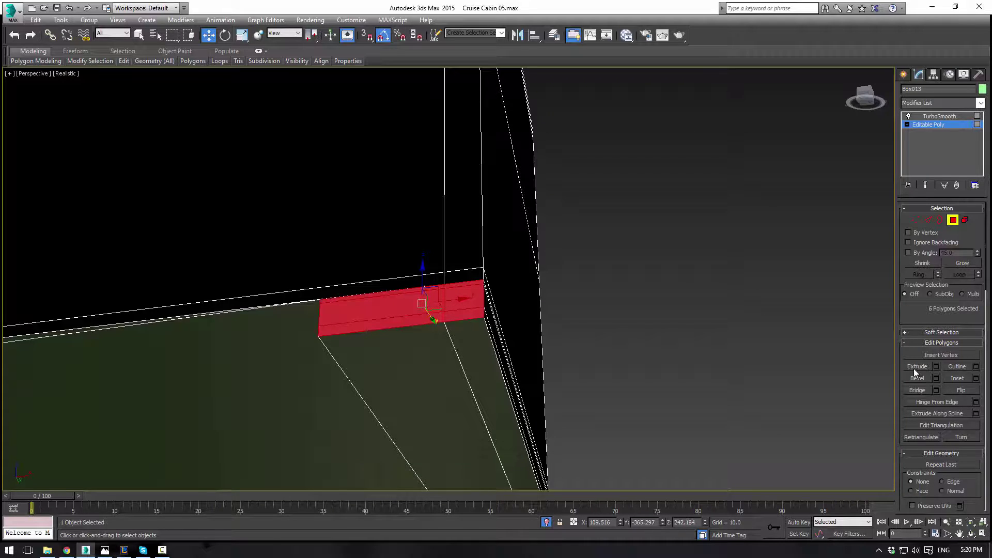
{"action": "left_click_drag", "start_coordinate": [442, 291], "coordinate": [443, 291]}
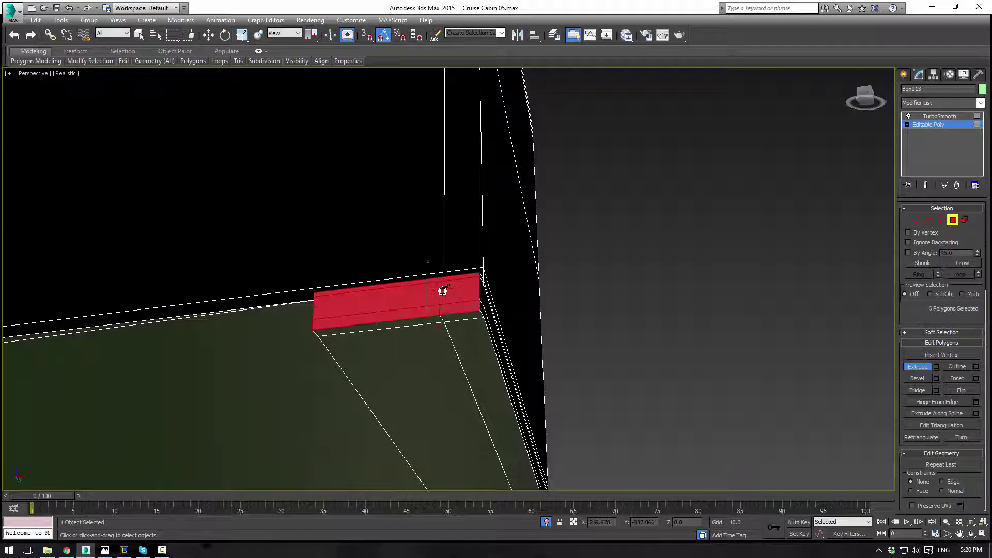
Examine the extruded rim end, both smoothed and at the Editable Poly level, and then the whole panel from the side.
{"action": "left_click", "coordinate": [935, 115]}
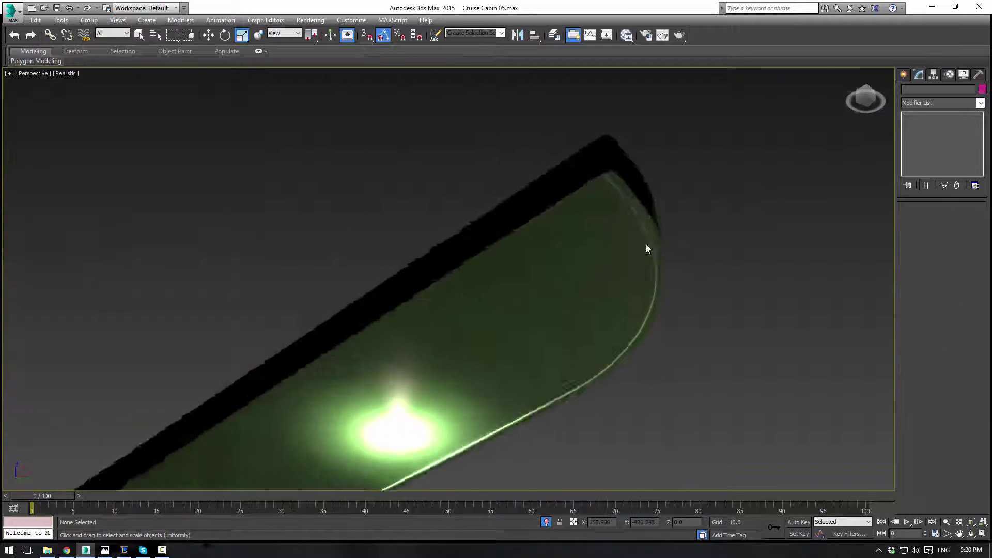
{"action": "middle_click_drag", "start_coordinate": [644, 248], "coordinate": [399, 202], "text": "alt"}
{"action": "left_click", "coordinate": [701, 218]}
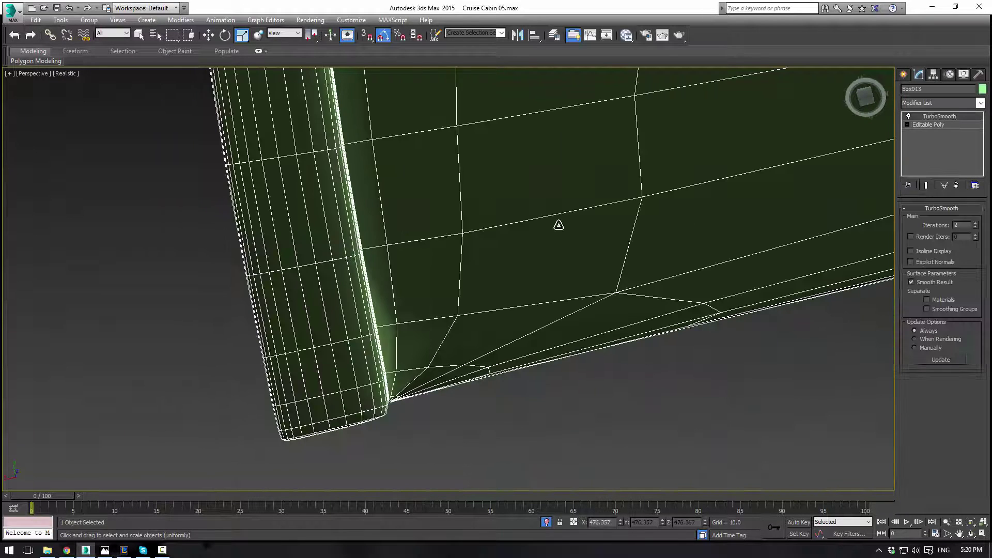
{"action": "left_click", "coordinate": [934, 125]}
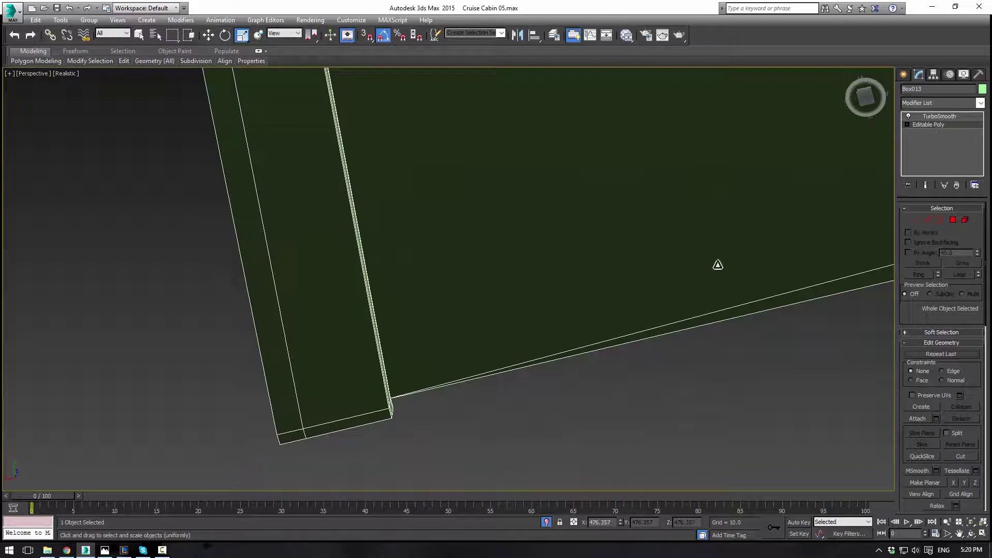
{"action": "scroll", "coordinate": [649, 247], "scroll_direction": "up", "scroll_amount": 3}
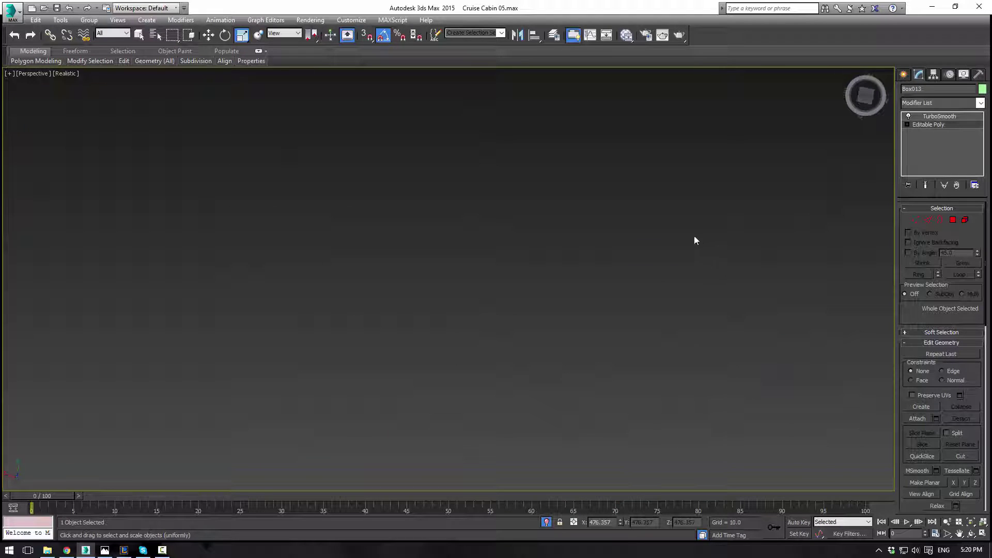
{"action": "key", "text": "z"}
{"action": "middle_click_drag", "start_coordinate": [683, 236], "coordinate": [650, 250], "text": "alt"}
{"action": "left_click", "coordinate": [653, 215]}
{"action": "left_click", "coordinate": [649, 251]}
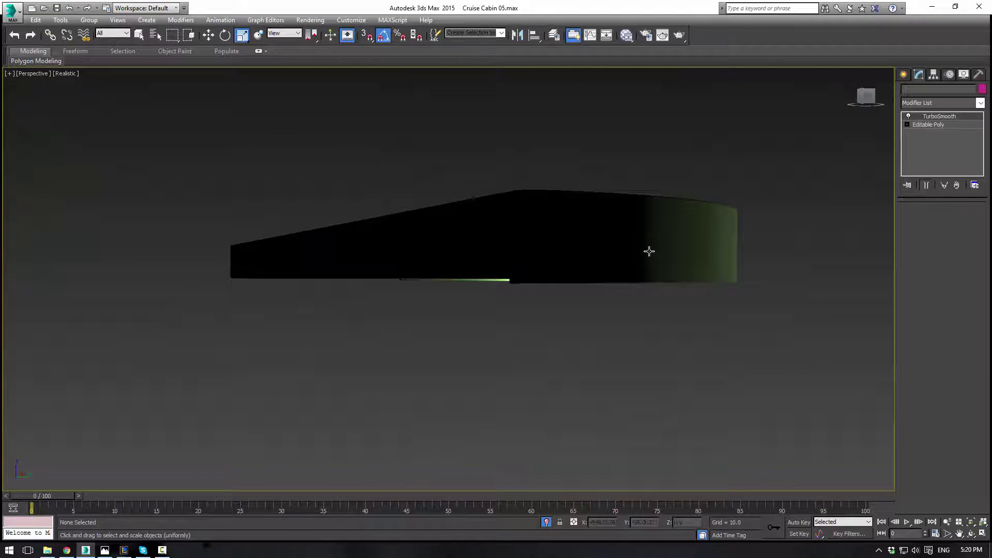
Undo the last four actions and reselect the panel at its Editable Poly level.
{"action": "left_click", "coordinate": [950, 125]}
{"action": "key", "text": "ctrl+z"}
{"action": "key", "text": "ctrl+z"}
{"action": "key", "text": "ctrl+z"}
{"action": "key", "text": "ctrl+z"}
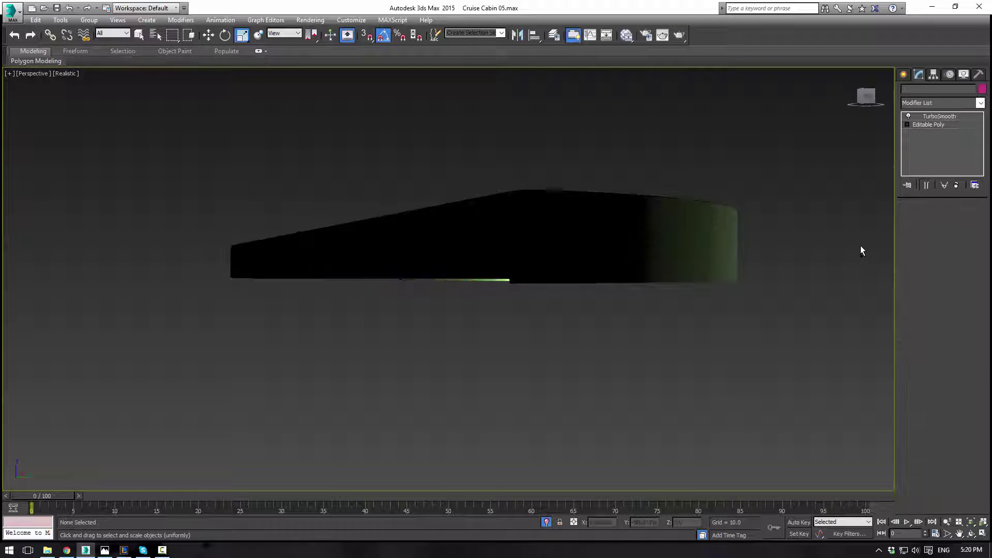
{"action": "left_click", "coordinate": [931, 126]}
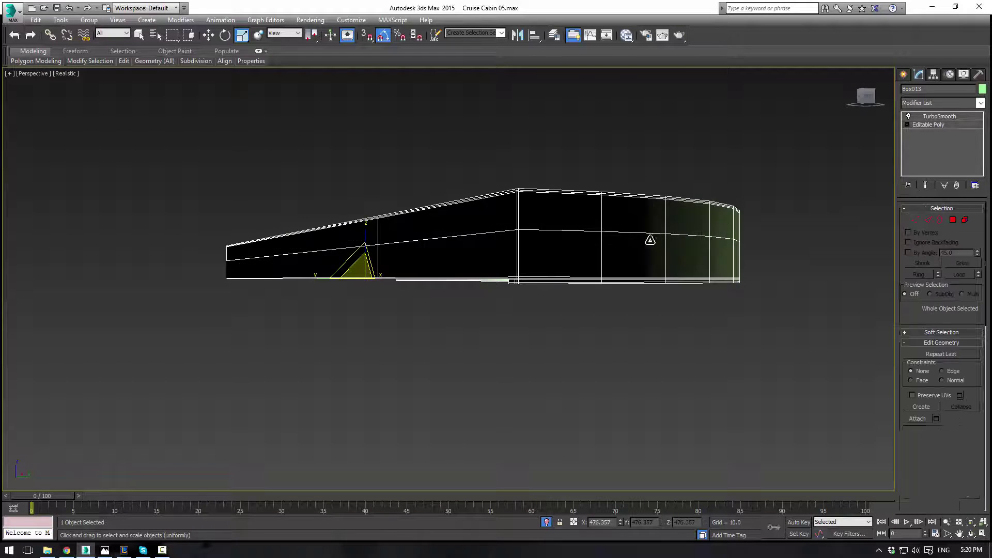
Select all polygons along the straight back side of the panel's rounded end.
{"action": "middle_click_drag", "start_coordinate": [646, 242], "coordinate": [845, 290], "text": "alt"}
{"action": "left_click", "coordinate": [953, 219]}
{"action": "middle_click_drag", "start_coordinate": [755, 144], "coordinate": [679, 217]}
{"action": "left_click", "coordinate": [698, 199]}
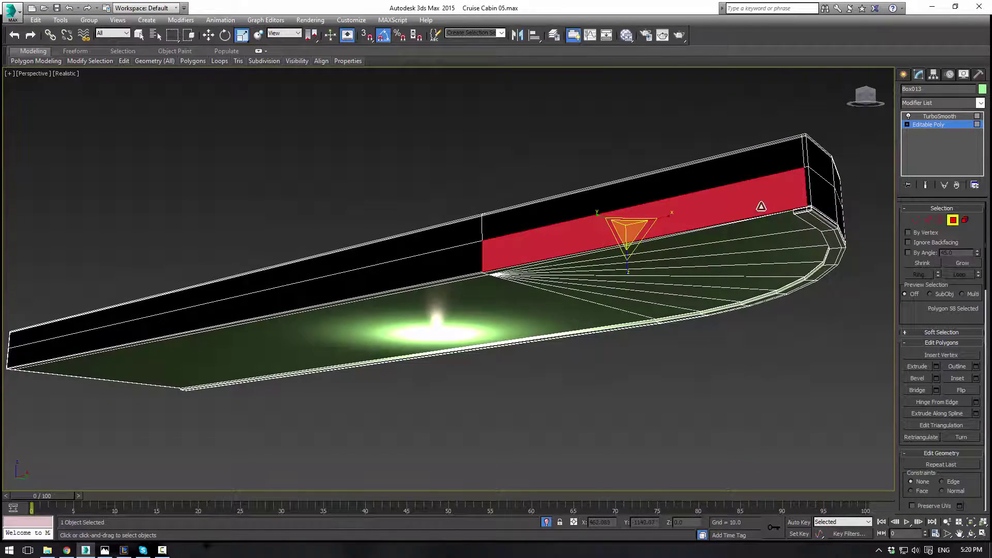
{"action": "scroll", "coordinate": [806, 223], "scroll_direction": "up", "scroll_amount": 4}
{"action": "scroll", "coordinate": [789, 192], "scroll_direction": "down", "scroll_amount": 2}
{"action": "middle_click_drag", "start_coordinate": [788, 192], "coordinate": [745, 219], "text": "alt"}
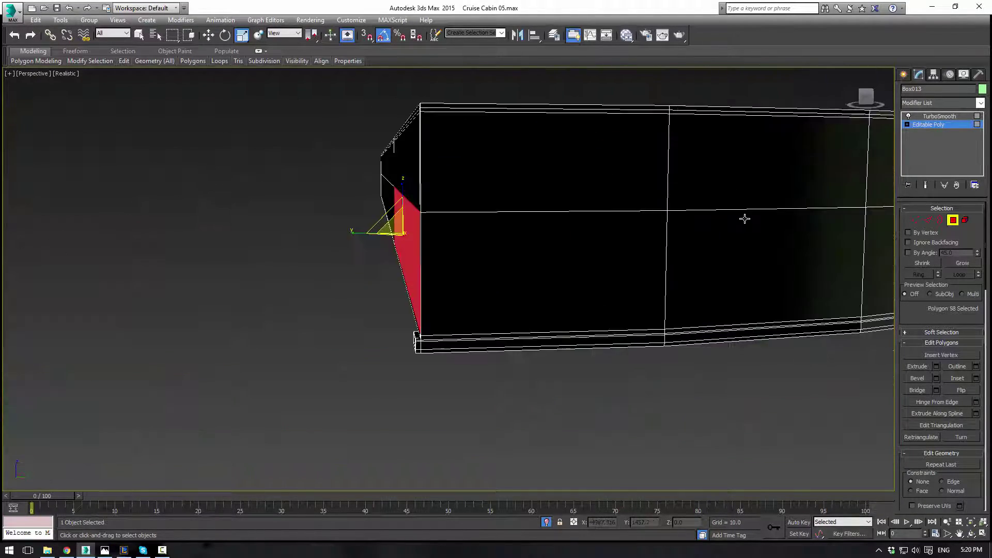
{"action": "scroll", "coordinate": [745, 219], "scroll_direction": "down", "scroll_amount": 6}
{"action": "middle_click_drag", "start_coordinate": [592, 188], "coordinate": [580, 186], "text": "alt"}
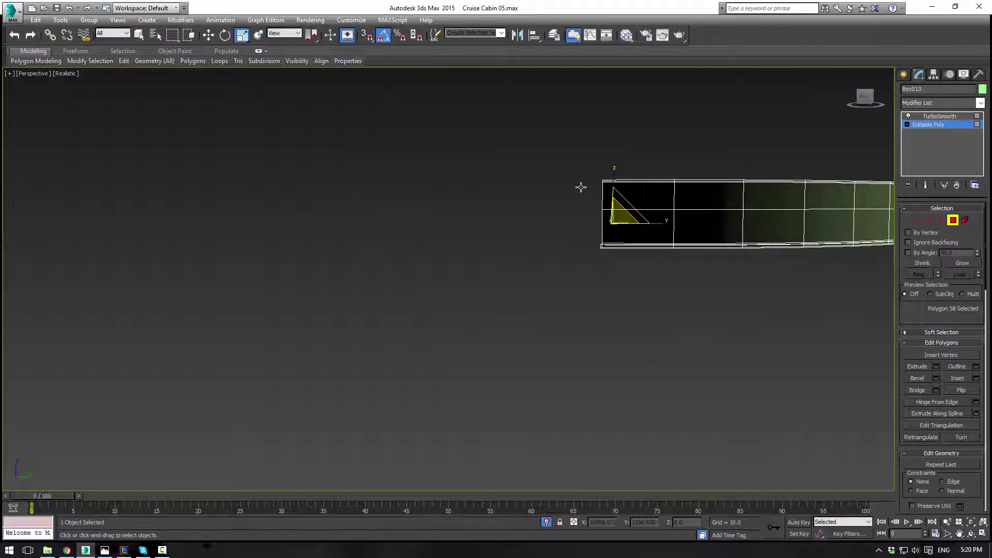
{"action": "left_click_drag", "start_coordinate": [545, 142], "coordinate": [633, 293]}
{"action": "middle_click_drag", "start_coordinate": [634, 293], "coordinate": [714, 191], "text": "alt"}
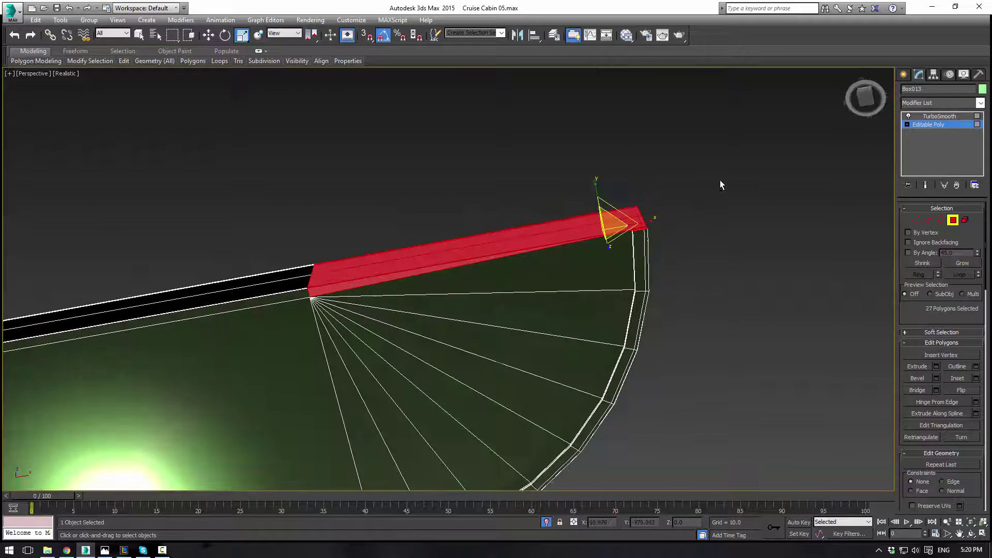
Deselect the underside strip and rim polygons at the rounded end from the back-side selection.
{"action": "scroll", "coordinate": [470, 237], "scroll_direction": "up", "scroll_amount": 5}
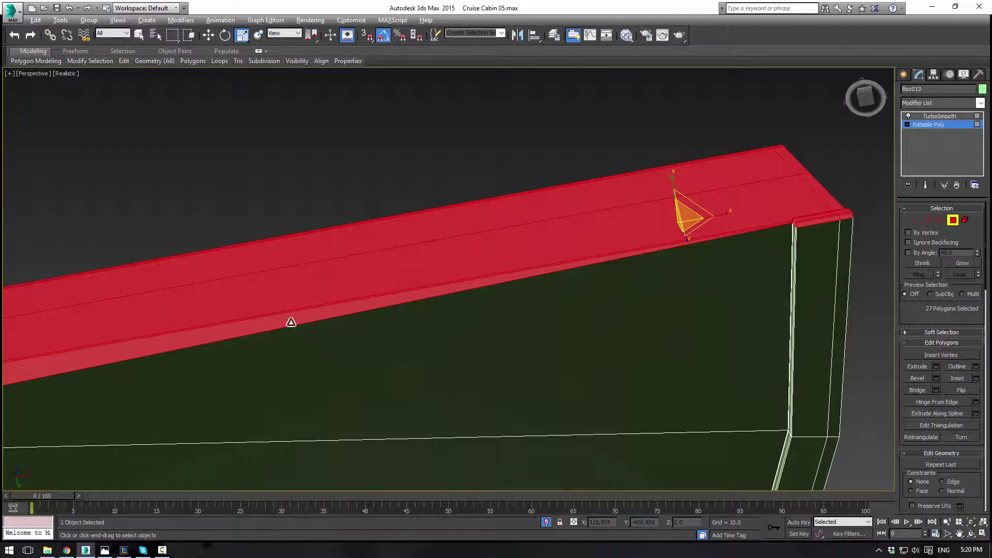
{"action": "left_click", "coordinate": [291, 322], "text": "alt"}
{"action": "middle_click_drag", "start_coordinate": [789, 248], "coordinate": [600, 248], "text": "alt"}
{"action": "left_click", "coordinate": [546, 341], "text": "alt"}
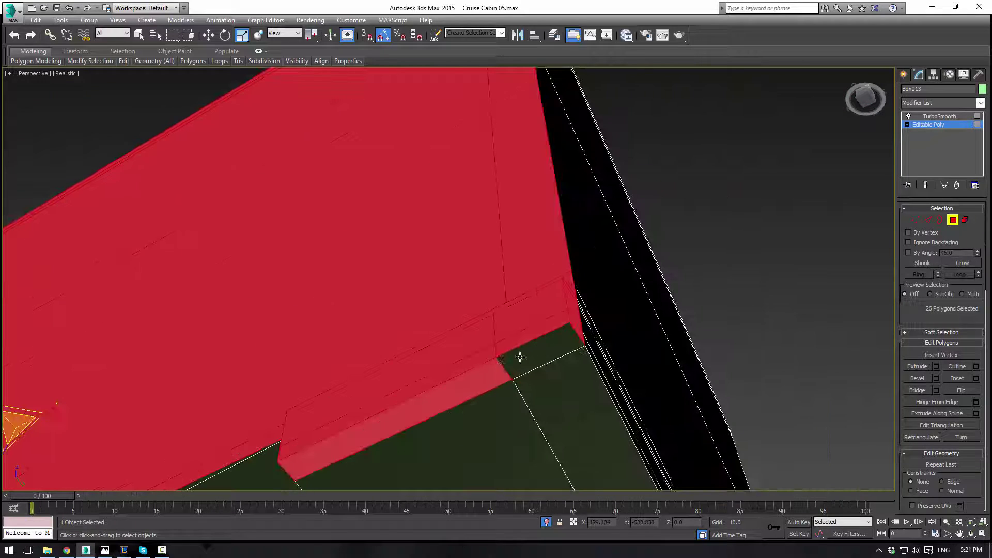
{"action": "left_click", "coordinate": [481, 368], "text": "alt"}
{"action": "middle_click_drag", "start_coordinate": [392, 337], "coordinate": [434, 349], "text": "alt"}
{"action": "left_click", "coordinate": [824, 233], "text": "alt"}
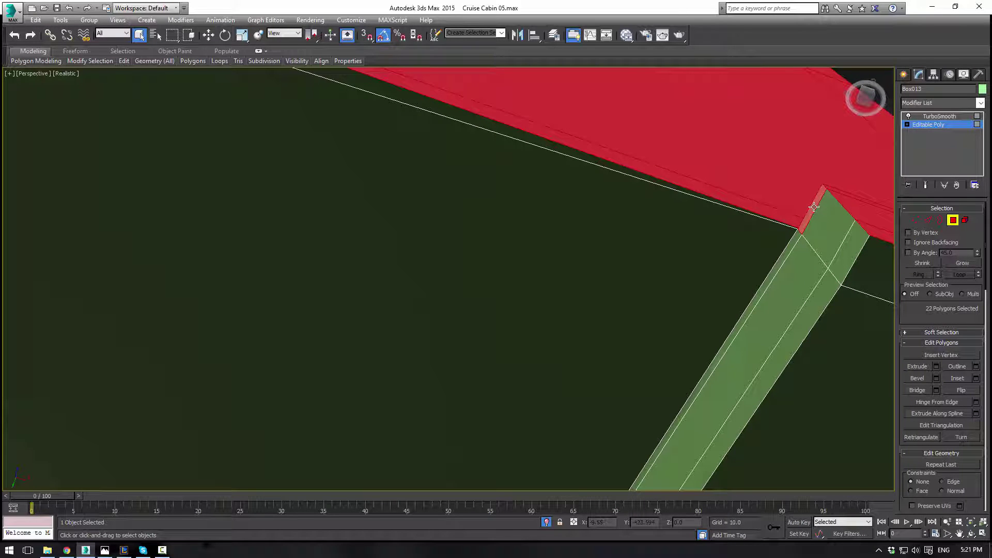
{"action": "middle_click_drag", "start_coordinate": [867, 271], "coordinate": [807, 259], "text": "alt"}
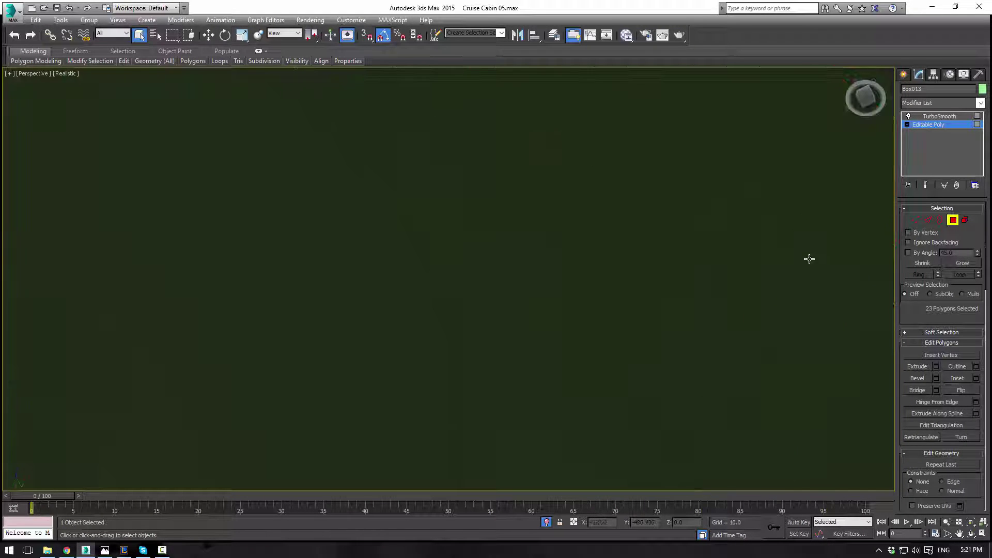
Add the back-face polygons of the panel's straight part to the selection and delete the selected back faces.
{"action": "scroll", "coordinate": [652, 356], "scroll_direction": "down", "scroll_amount": 3}
{"action": "scroll", "coordinate": [683, 314], "scroll_direction": "up", "scroll_amount": 2}
{"action": "middle_click_drag", "start_coordinate": [682, 313], "coordinate": [594, 223], "text": "alt"}
{"action": "scroll", "coordinate": [446, 208], "scroll_direction": "down", "scroll_amount": 5}
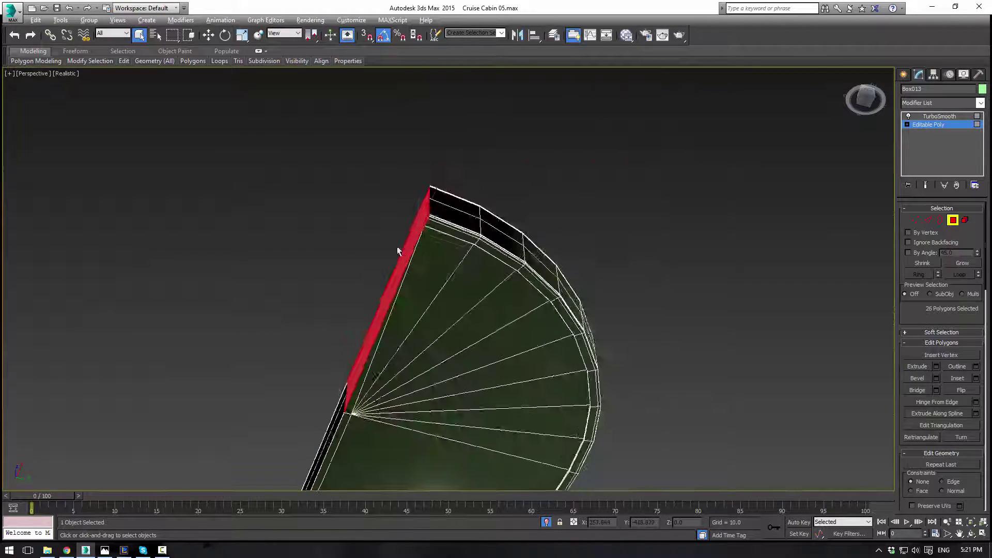
{"action": "middle_click_drag", "start_coordinate": [407, 250], "coordinate": [372, 230], "text": "alt"}
{"action": "middle_click_drag", "start_coordinate": [314, 226], "coordinate": [708, 299]}
{"action": "left_click", "coordinate": [495, 275], "text": "ctrl"}
{"action": "left_click", "coordinate": [492, 304], "text": "ctrl"}
{"action": "middle_click_drag", "start_coordinate": [492, 303], "coordinate": [472, 235], "text": "alt"}
{"action": "scroll", "coordinate": [627, 321], "scroll_direction": "down", "scroll_amount": 3}
{"action": "key", "text": "Delete"}
Delete the leftover thin strip and small corner polygons along the back side of the panel's straight part.
{"action": "left_click", "coordinate": [186, 375]}
{"action": "key", "text": "Delete"}
{"action": "scroll", "coordinate": [468, 248], "scroll_direction": "down", "scroll_amount": 1}
{"action": "scroll", "coordinate": [458, 345], "scroll_direction": "down", "scroll_amount": 1}
{"action": "middle_click_drag", "start_coordinate": [454, 338], "coordinate": [358, 256], "text": "alt"}
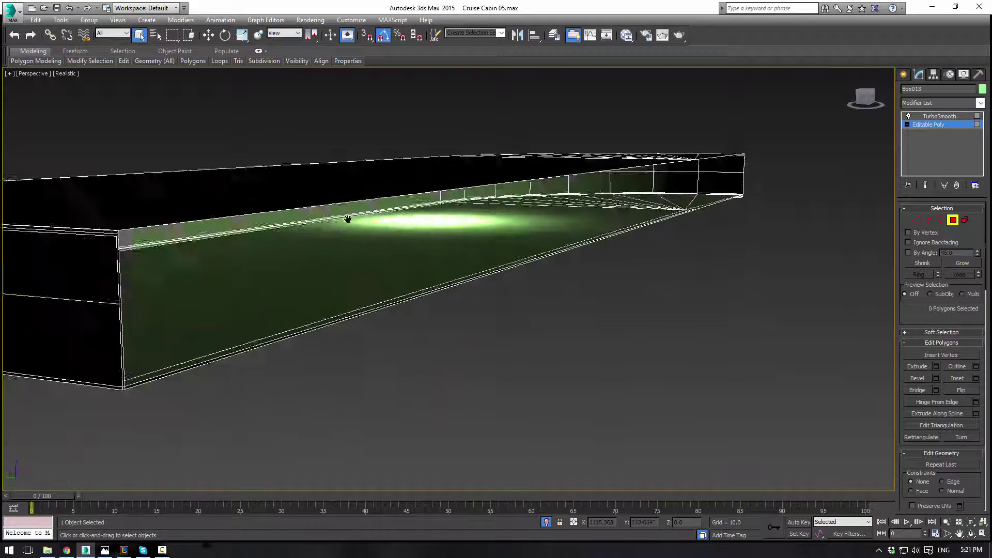
{"action": "middle_click_drag", "start_coordinate": [351, 213], "coordinate": [344, 203]}
{"action": "left_click", "coordinate": [152, 332]}
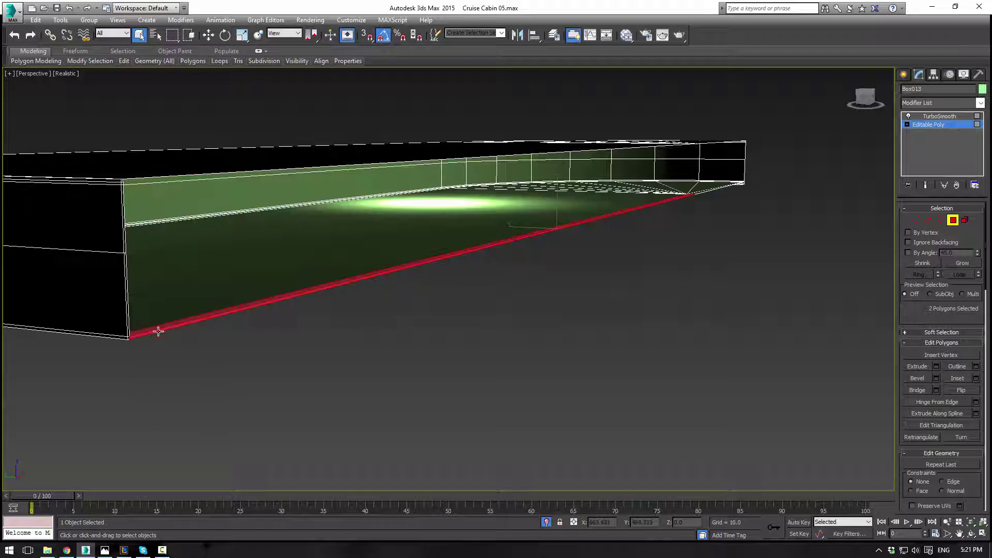
{"action": "left_click", "coordinate": [292, 365]}
{"action": "scroll", "coordinate": [170, 324], "scroll_direction": "up", "scroll_amount": 4}
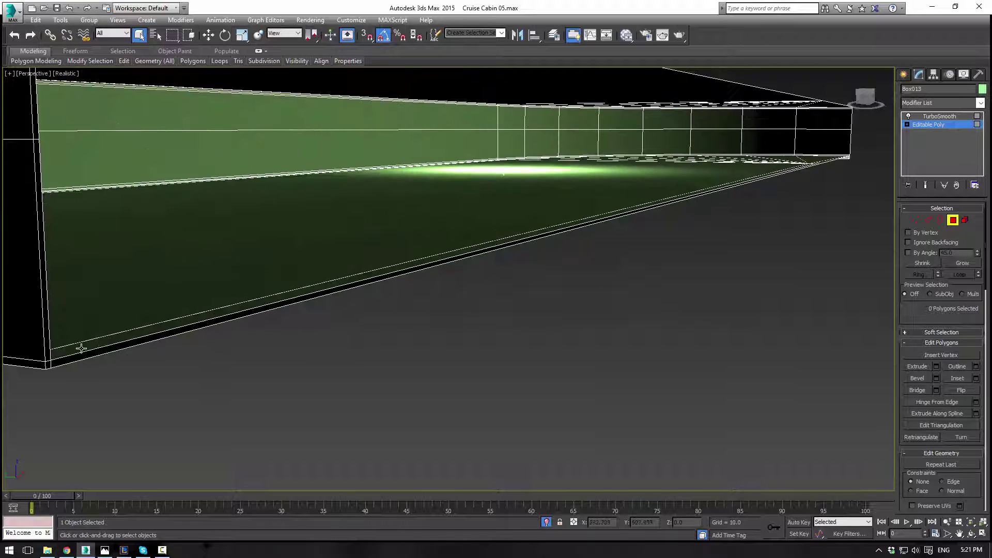
{"action": "left_click", "coordinate": [77, 356]}
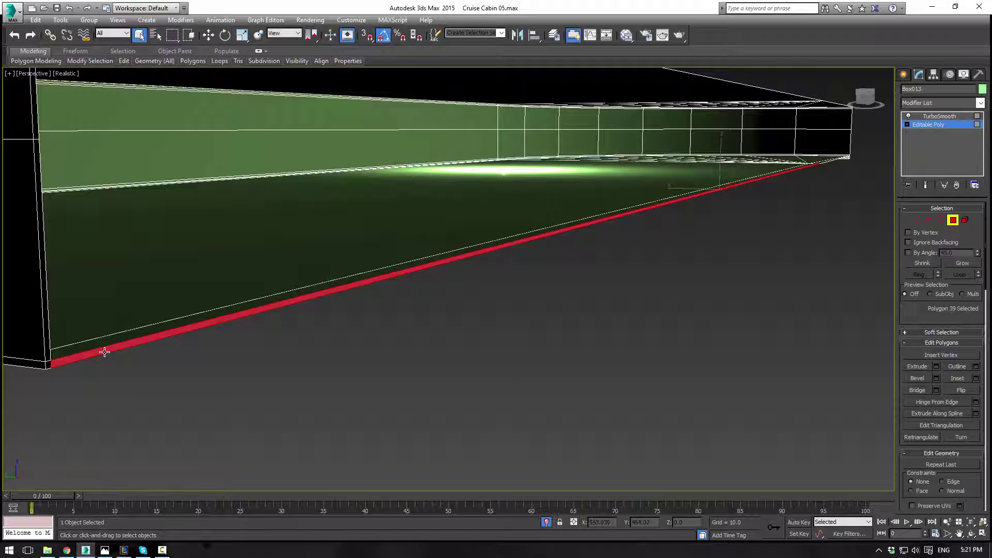
{"action": "key", "text": "Delete"}
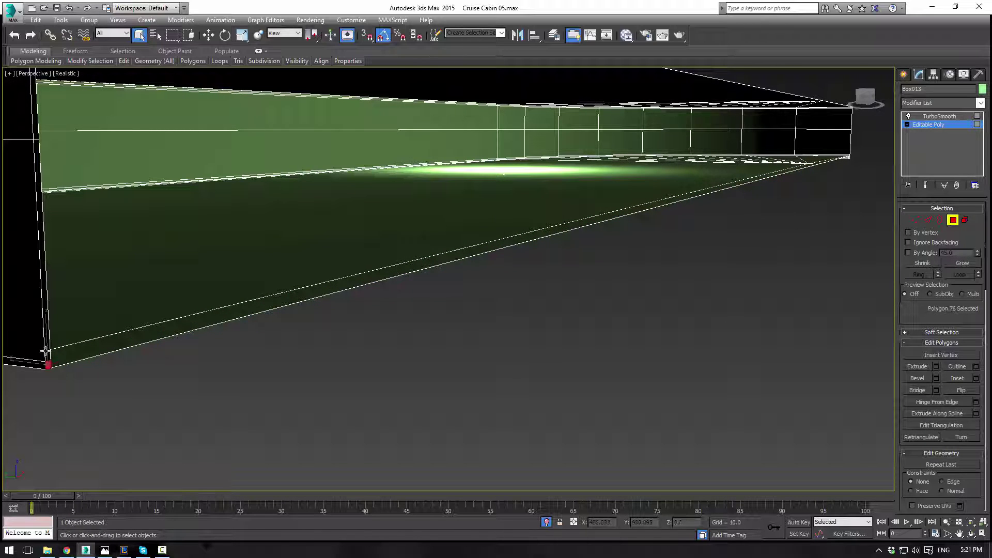
{"action": "key", "text": "Delete"}
{"action": "left_click", "coordinate": [48, 337]}
{"action": "key", "text": "Delete"}
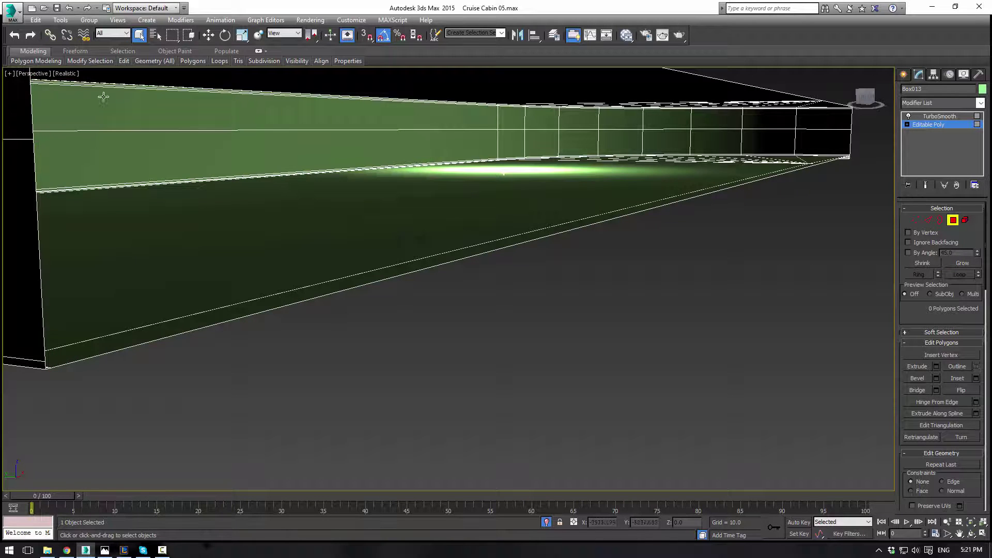
{"action": "middle_click_drag", "start_coordinate": [104, 96], "coordinate": [130, 189]}
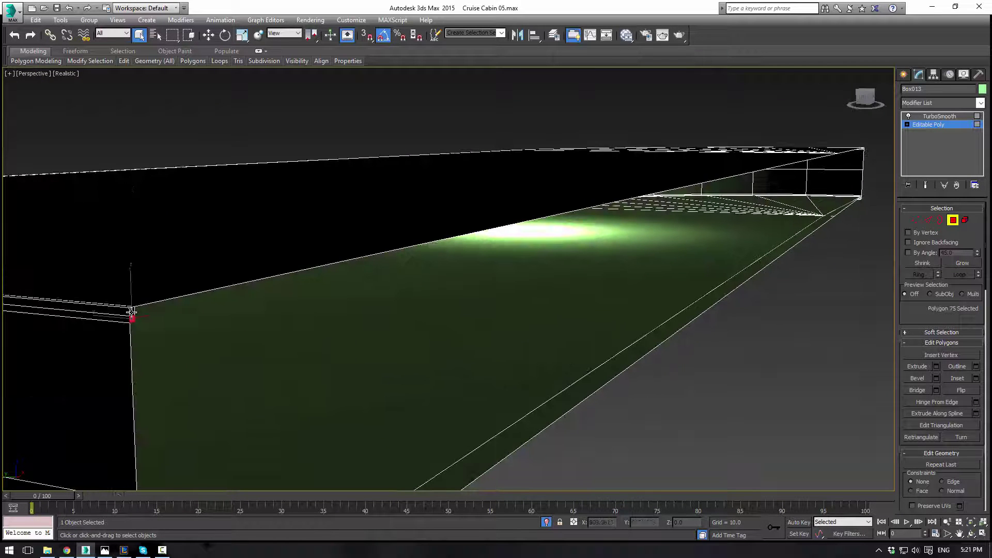
Examine the opened back side at the rounded end, first with TurboSmooth applied and again at the Editable Poly level.
{"action": "left_click", "coordinate": [933, 116]}
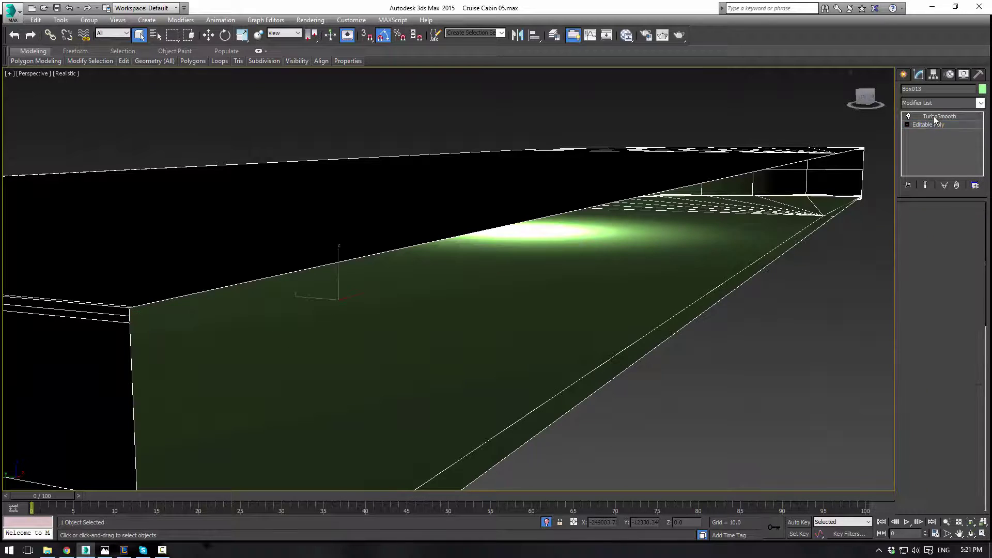
{"action": "left_click", "coordinate": [808, 292]}
{"action": "scroll", "coordinate": [655, 323], "scroll_direction": "down", "scroll_amount": 2}
{"action": "middle_click_drag", "start_coordinate": [440, 286], "coordinate": [331, 274], "text": "alt"}
{"action": "left_click", "coordinate": [332, 275]}
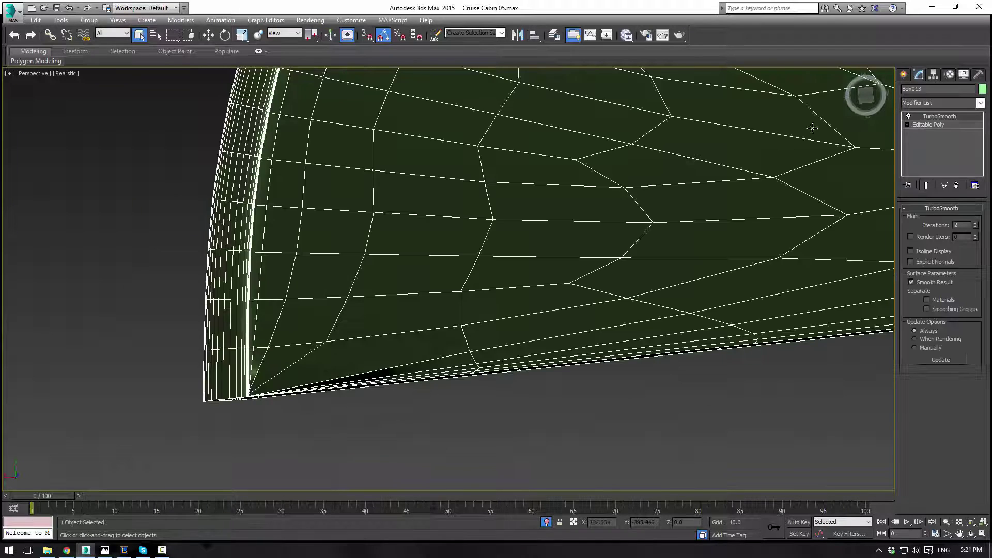
{"action": "left_click", "coordinate": [928, 124]}
{"action": "middle_click_drag", "start_coordinate": [447, 264], "coordinate": [462, 248], "text": "alt"}
{"action": "key", "text": "z"}
{"action": "middle_click_drag", "start_coordinate": [371, 201], "coordinate": [215, 232], "text": "alt"}
{"action": "scroll", "coordinate": [248, 240], "scroll_direction": "up", "scroll_amount": 5}
{"action": "scroll", "coordinate": [276, 245], "scroll_direction": "up", "scroll_amount": 4}
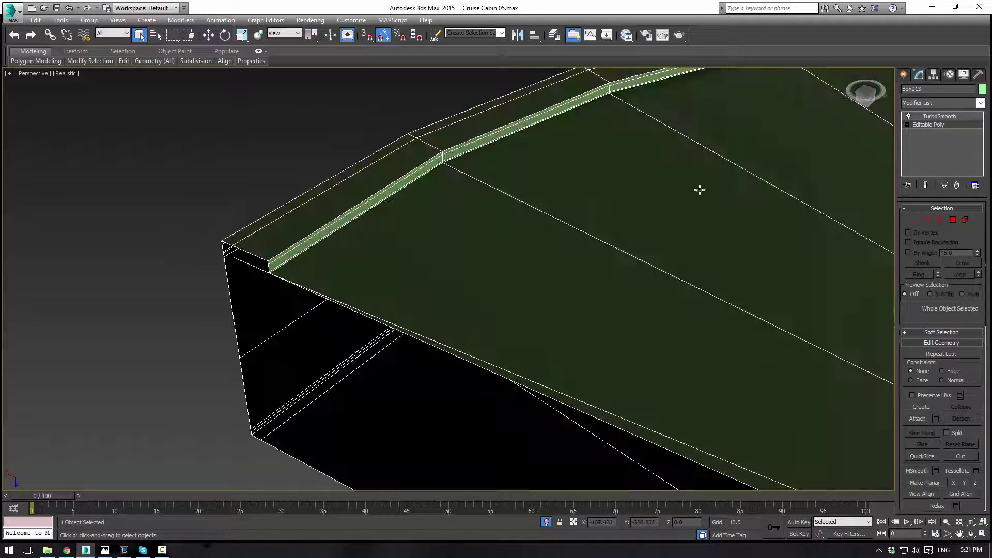
Check the vertices of the rim profile at the open tip of the rounded end.
{"action": "left_click", "coordinate": [916, 220]}
{"action": "middle_click_drag", "start_coordinate": [369, 320], "coordinate": [500, 281], "text": "alt"}
{"action": "left_click", "coordinate": [915, 228]}
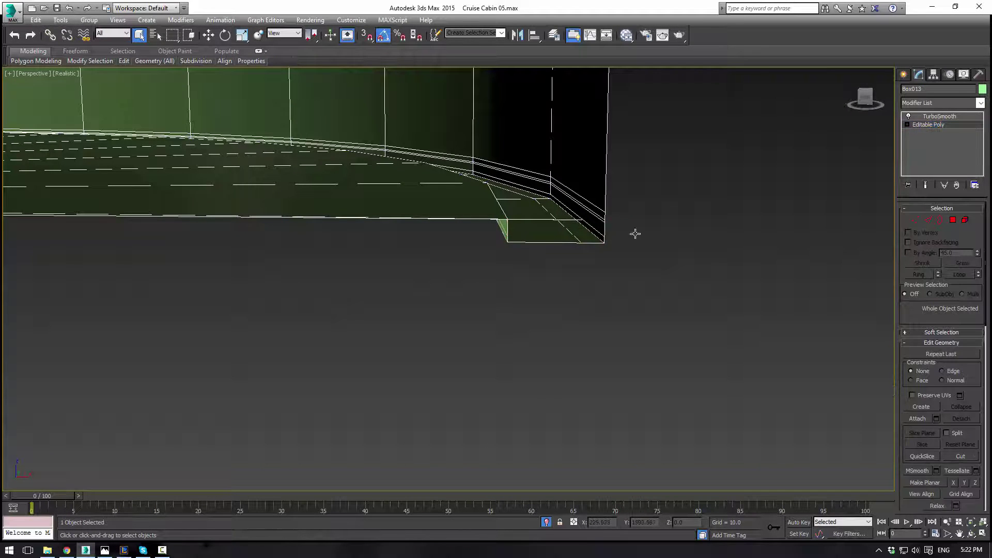
{"action": "left_click", "coordinate": [913, 222]}
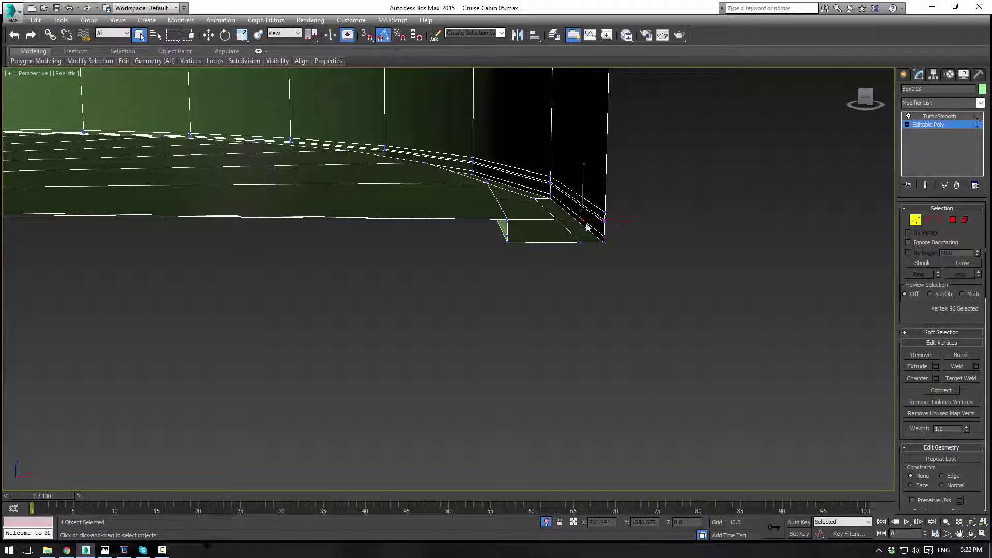
{"action": "left_click", "coordinate": [612, 251]}
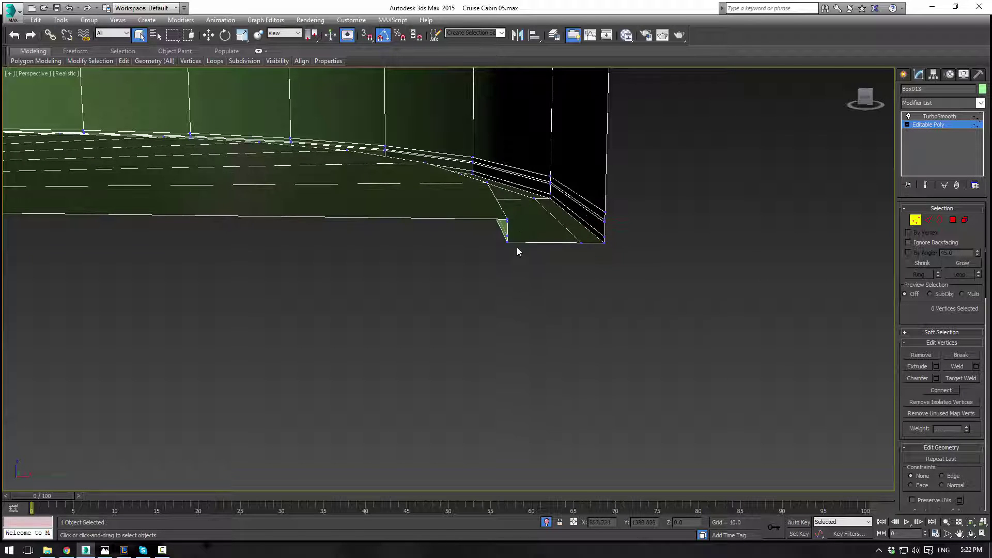
{"action": "middle_click_drag", "start_coordinate": [519, 262], "coordinate": [511, 226], "text": "alt"}
Examine the smoothed rounded end and its open back, comparing the wireframe, edged-faces and plain shaded displays.
{"action": "left_click", "coordinate": [936, 117]}
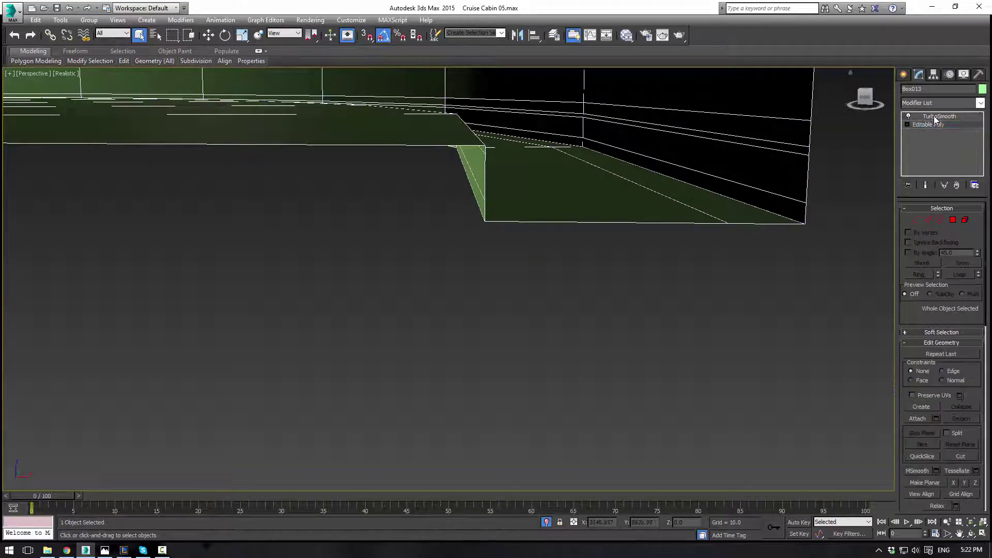
{"action": "middle_click_drag", "start_coordinate": [560, 261], "coordinate": [564, 228], "text": "alt"}
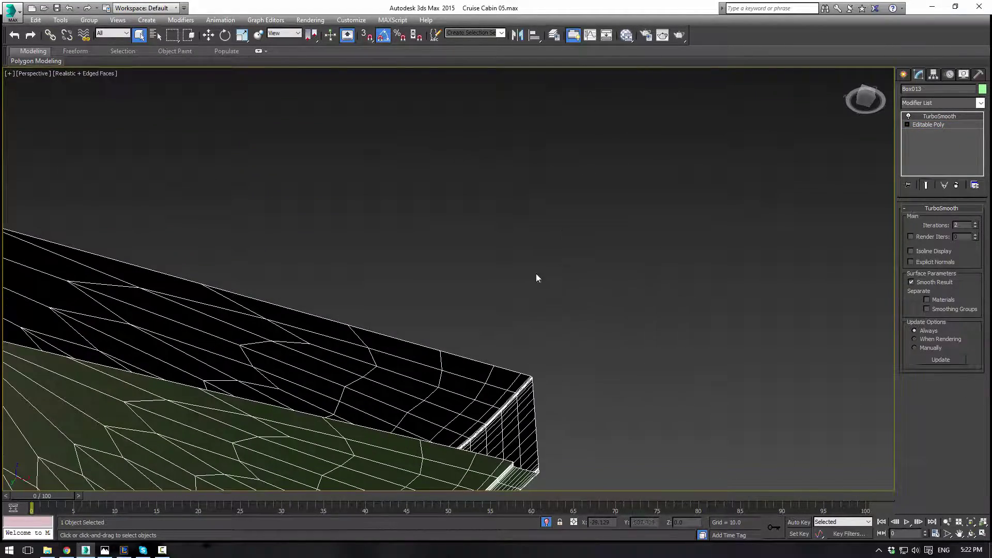
{"action": "left_click", "coordinate": [544, 333]}
{"action": "key", "text": "F3"}
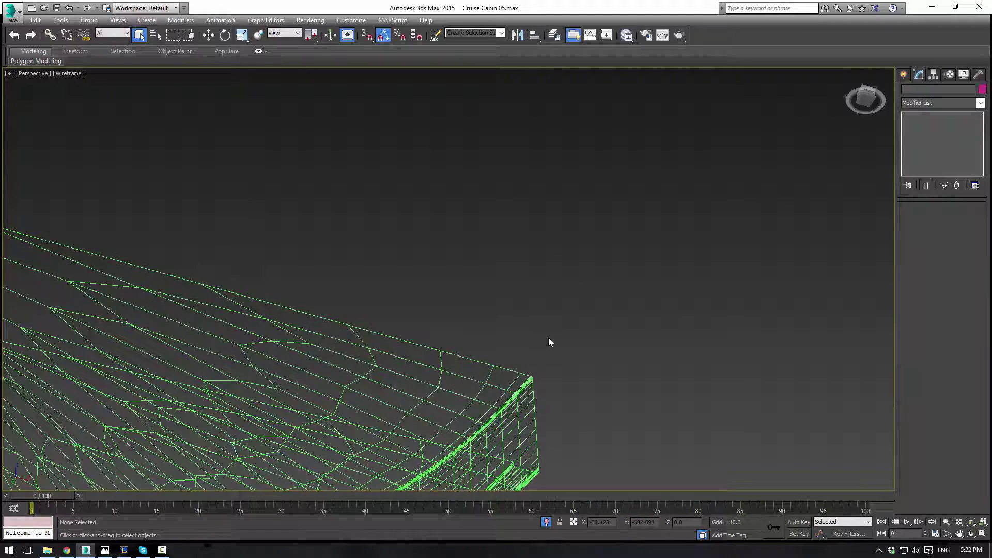
{"action": "key", "text": "F3"}
{"action": "left_click", "coordinate": [478, 364]}
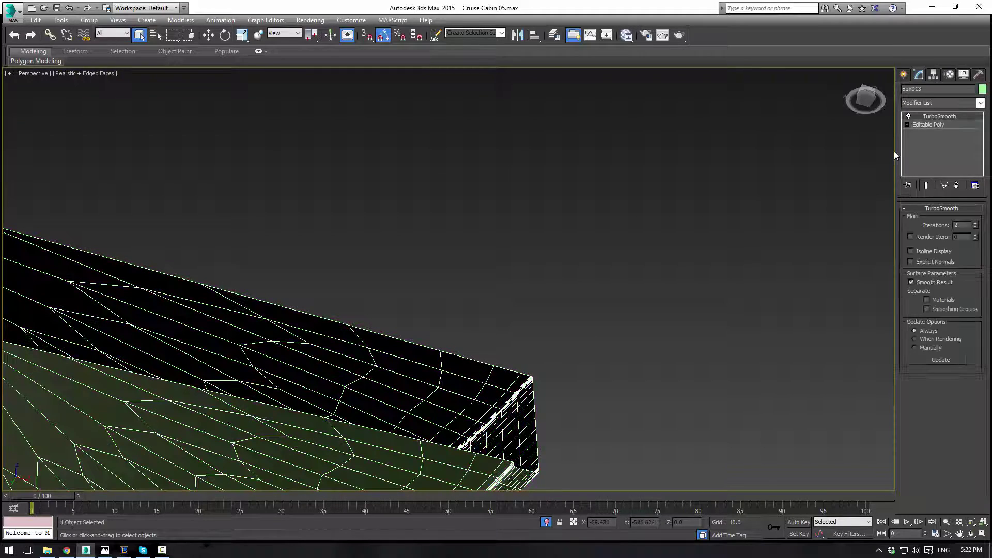
{"action": "left_click", "coordinate": [926, 124]}
{"action": "left_click", "coordinate": [665, 292]}
{"action": "middle_click_drag", "start_coordinate": [561, 323], "coordinate": [659, 218]}
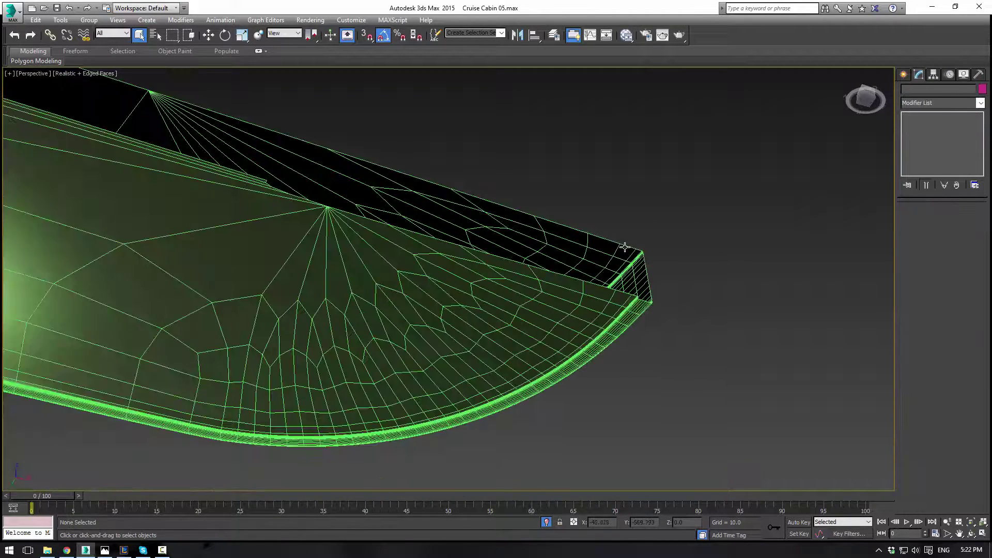
{"action": "key", "text": "F4"}
{"action": "middle_click_drag", "start_coordinate": [650, 330], "coordinate": [760, 276]}
{"action": "scroll", "coordinate": [584, 309], "scroll_direction": "down", "scroll_amount": 5}
{"action": "scroll", "coordinate": [483, 292], "scroll_direction": "up", "scroll_amount": 5}
{"action": "middle_click_drag", "start_coordinate": [559, 263], "coordinate": [428, 359], "text": "alt"}
Examine the unsmoothed panel along its open back edge, from the rounded tip to the square end.
{"action": "left_click", "coordinate": [500, 281]}
{"action": "left_click", "coordinate": [920, 125]}
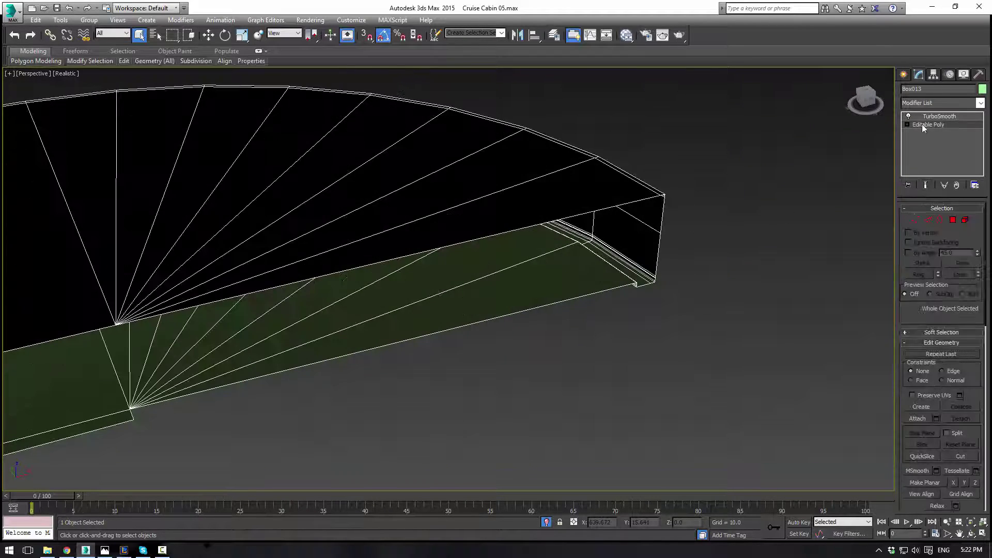
{"action": "middle_click_drag", "start_coordinate": [399, 321], "coordinate": [460, 284]}
{"action": "scroll", "coordinate": [460, 284], "scroll_direction": "down", "scroll_amount": 2}
{"action": "middle_click_drag", "start_coordinate": [243, 328], "coordinate": [687, 180]}
{"action": "middle_click_drag", "start_coordinate": [455, 261], "coordinate": [796, 269]}
{"action": "middle_click_drag", "start_coordinate": [300, 277], "coordinate": [679, 296]}
{"action": "middle_click_drag", "start_coordinate": [636, 260], "coordinate": [136, 245], "text": "alt"}
{"action": "middle_click_drag", "start_coordinate": [482, 285], "coordinate": [290, 283]}
{"action": "middle_click_drag", "start_coordinate": [523, 292], "coordinate": [525, 308], "text": "alt"}
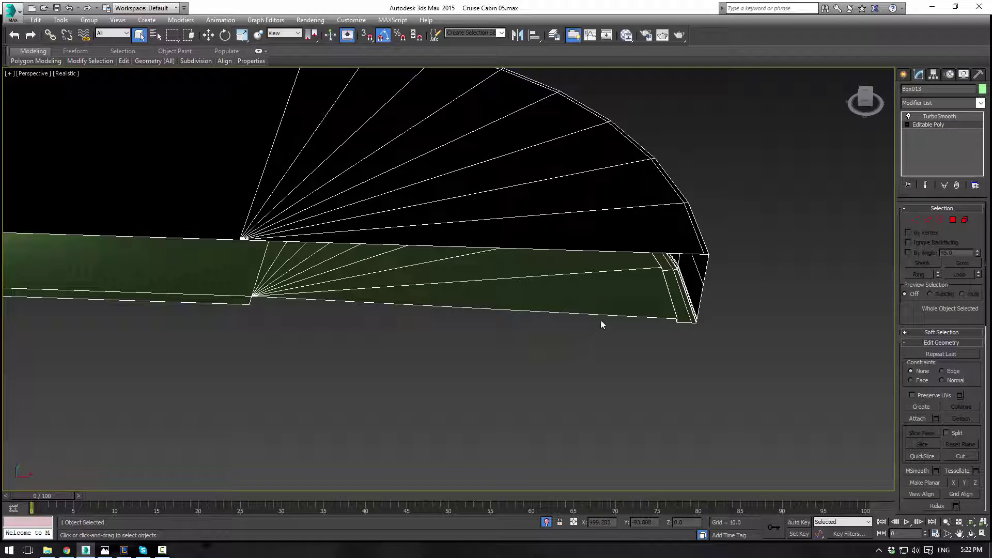
{"action": "scroll", "coordinate": [624, 319], "scroll_direction": "down", "scroll_amount": 3}
{"action": "scroll", "coordinate": [634, 320], "scroll_direction": "up", "scroll_amount": 3}
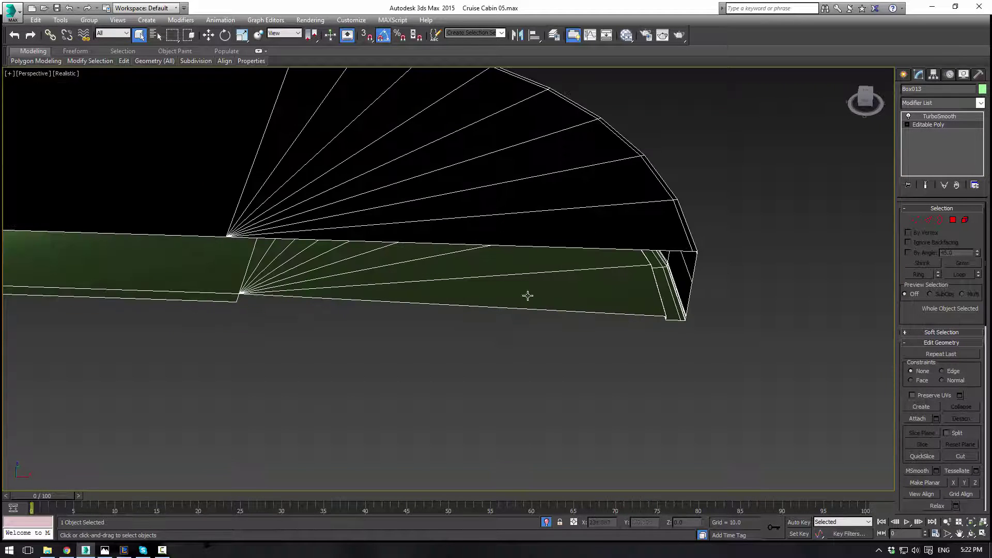
{"action": "middle_click_drag", "start_coordinate": [169, 297], "coordinate": [653, 318]}
{"action": "middle_click_drag", "start_coordinate": [217, 307], "coordinate": [610, 319]}
{"action": "mouse_move", "coordinate": [333, 315]}
{"action": "middle_mouse_down"}
{"action": "mouse_move", "coordinate": [600, 319]}
{"action": "mouse_move", "coordinate": [556, 319]}
{"action": "middle_mouse_up"}
Examine the narrow rim polygon along the panel's open back edge near the square end, with and without TurboSmooth.
{"action": "left_click", "coordinate": [554, 304]}
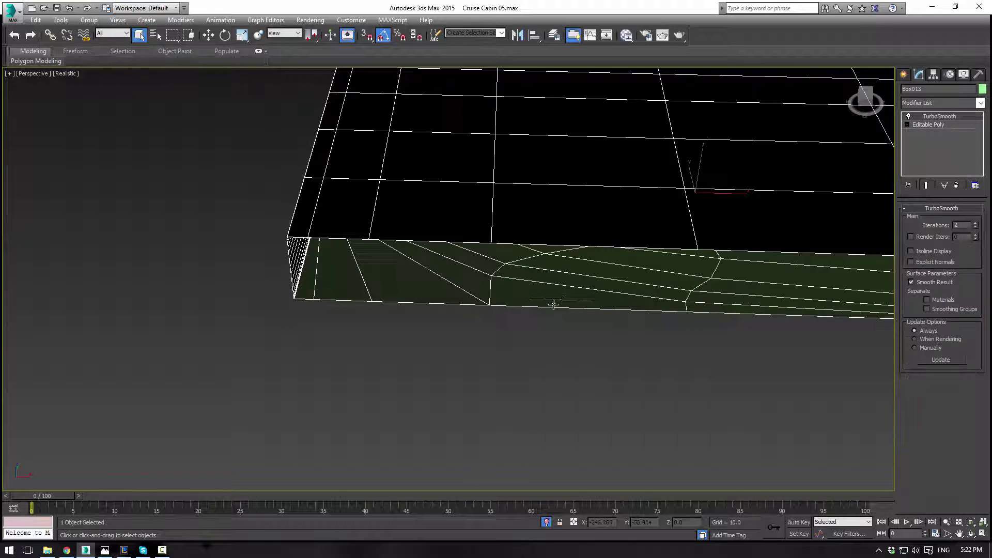
{"action": "left_click", "coordinate": [931, 125]}
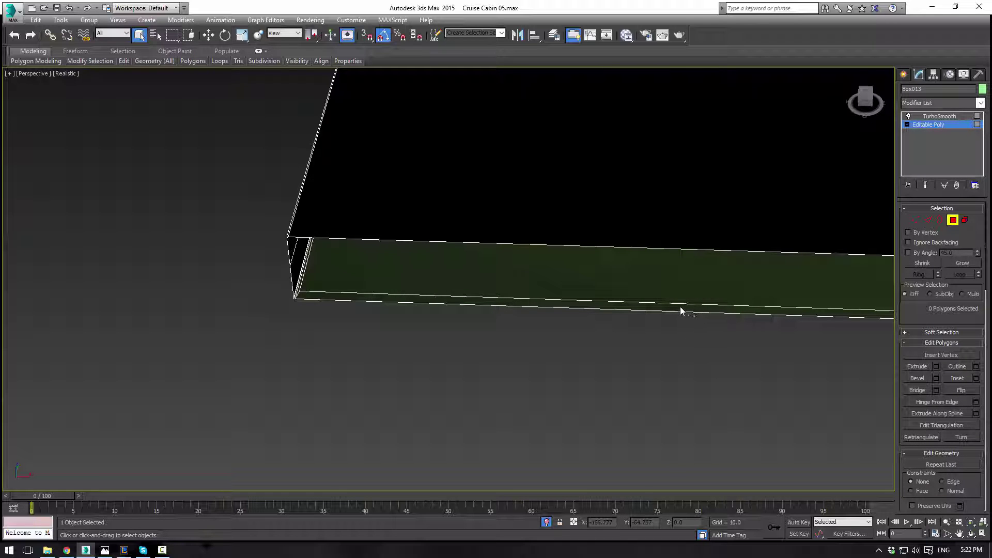
{"action": "middle_click_drag", "start_coordinate": [676, 313], "coordinate": [552, 322], "text": "alt"}
{"action": "scroll", "coordinate": [480, 290], "scroll_direction": "up", "scroll_amount": 3}
{"action": "left_click", "coordinate": [224, 167]}
{"action": "scroll", "coordinate": [290, 193], "scroll_direction": "up", "scroll_amount": 1}
{"action": "middle_click_drag", "start_coordinate": [315, 208], "coordinate": [351, 203], "text": "alt"}
{"action": "scroll", "coordinate": [352, 204], "scroll_direction": "down", "scroll_amount": 3}
{"action": "middle_click_drag", "start_coordinate": [409, 239], "coordinate": [411, 408], "text": "alt"}
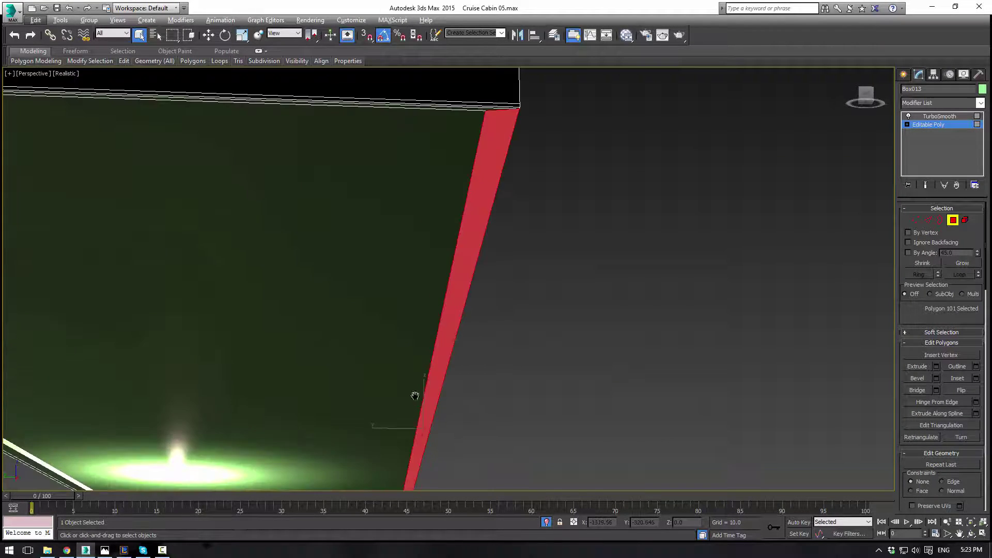
{"action": "middle_click_drag", "start_coordinate": [421, 367], "coordinate": [340, 453]}
{"action": "left_click", "coordinate": [443, 313]}
{"action": "middle_click_drag", "start_coordinate": [395, 222], "coordinate": [401, 248]}
{"action": "scroll", "coordinate": [401, 248], "scroll_direction": "down", "scroll_amount": 4}
{"action": "scroll", "coordinate": [438, 274], "scroll_direction": "up", "scroll_amount": 3}
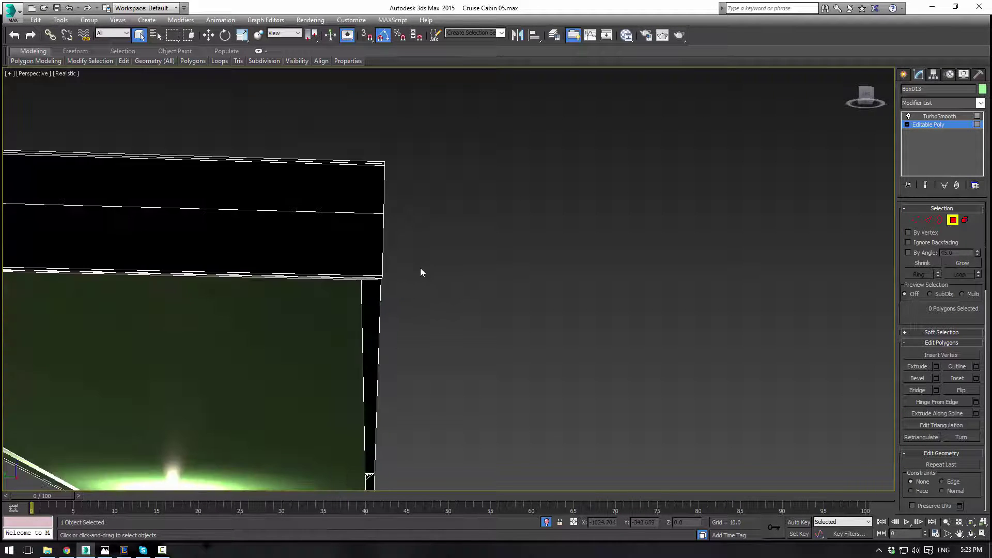
Target-weld the inset vertex at the bottom of the square end's open edge to the adjacent corner vertex.
{"action": "left_click", "coordinate": [914, 220]}
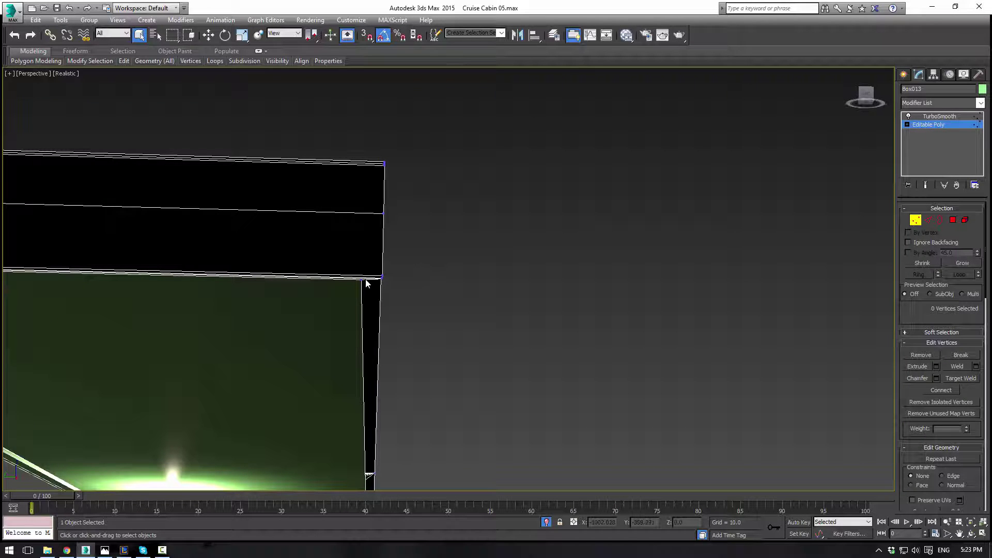
{"action": "middle_click_drag", "start_coordinate": [364, 281], "coordinate": [454, 277]}
{"action": "scroll", "coordinate": [476, 278], "scroll_direction": "down", "scroll_amount": 5}
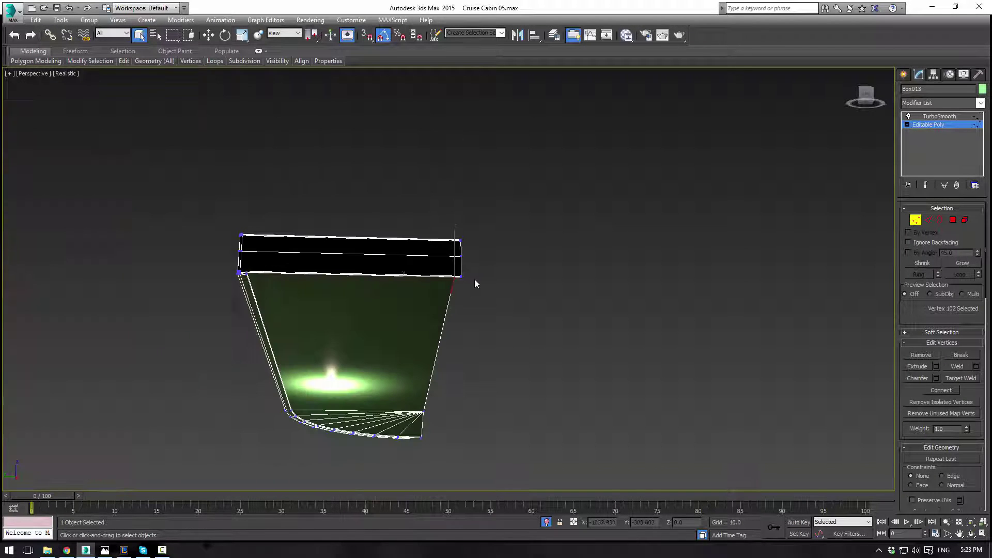
{"action": "scroll", "coordinate": [476, 274], "scroll_direction": "up", "scroll_amount": 6}
{"action": "scroll", "coordinate": [459, 279], "scroll_direction": "down", "scroll_amount": 4}
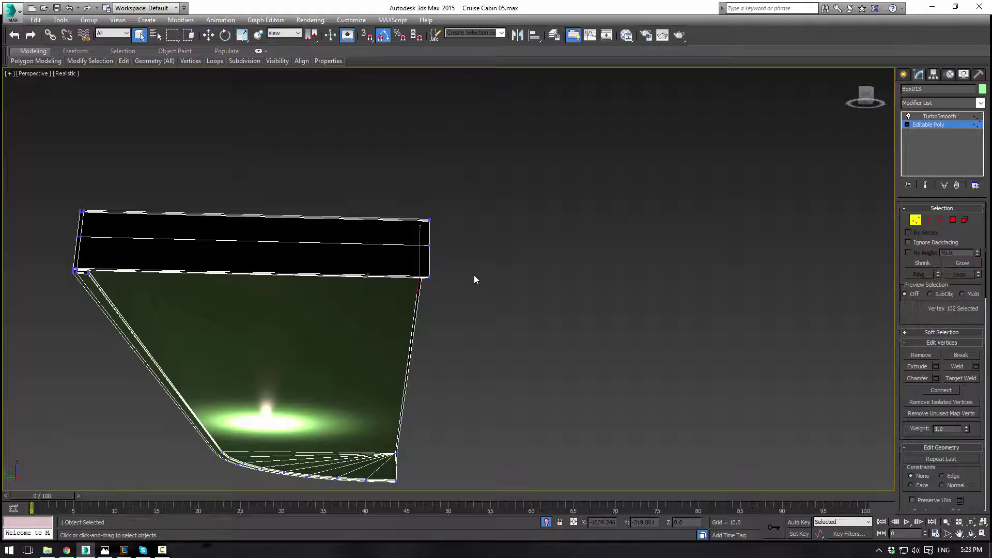
{"action": "scroll", "coordinate": [472, 279], "scroll_direction": "up", "scroll_amount": 8}
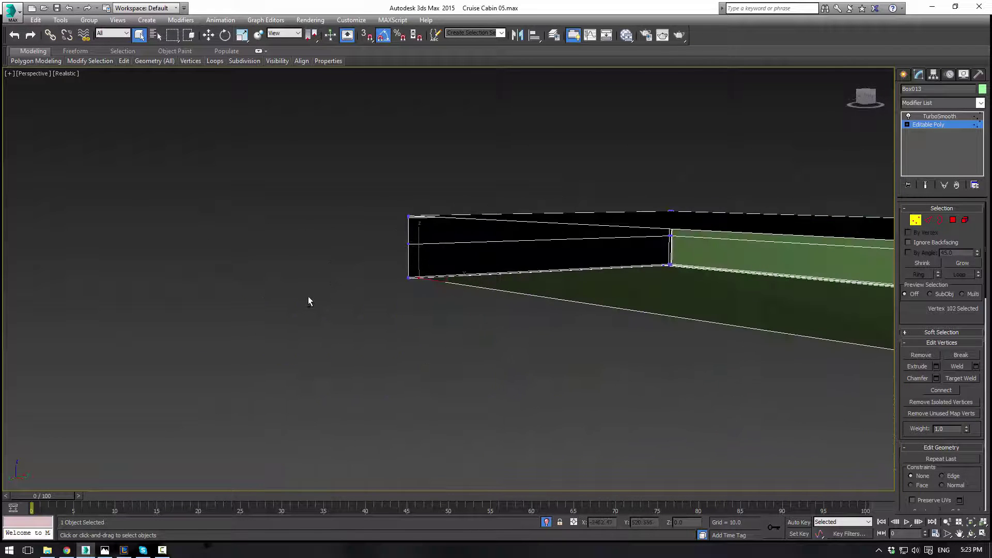
{"action": "left_click", "coordinate": [409, 279]}
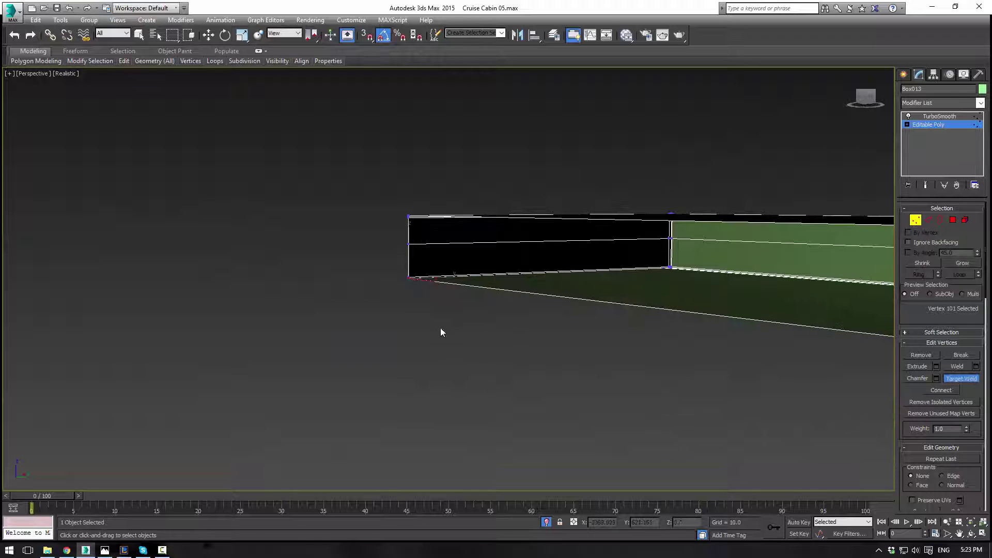
In the wireframe Top view, move the vertex where the rounded end's radial edges meet toward the straight back edge, and return to TurboSmooth.
{"action": "middle_click_drag", "start_coordinate": [447, 329], "coordinate": [482, 307], "text": "alt"}
{"action": "key", "text": "t"}
{"action": "key", "text": "F3"}
{"action": "middle_click_drag", "start_coordinate": [624, 304], "coordinate": [314, 273]}
{"action": "middle_click_drag", "start_coordinate": [674, 284], "coordinate": [534, 269]}
{"action": "scroll", "coordinate": [567, 274], "scroll_direction": "up", "scroll_amount": 2}
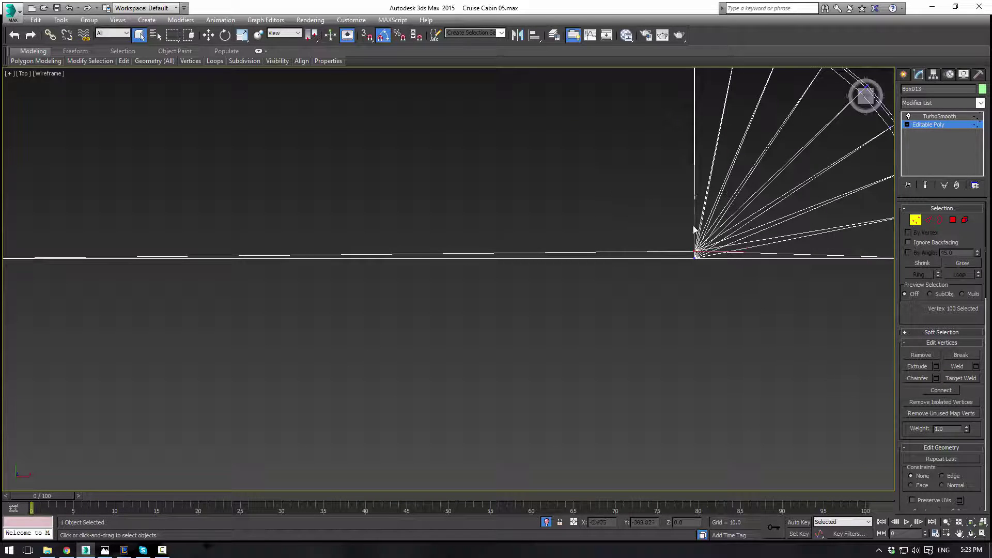
{"action": "key", "text": "w"}
{"action": "left_click_drag", "start_coordinate": [695, 224], "coordinate": [696, 232]}
{"action": "left_click", "coordinate": [938, 116]}
{"action": "left_click", "coordinate": [932, 125]}
{"action": "left_click", "coordinate": [932, 125]}
{"action": "left_click", "coordinate": [936, 118]}
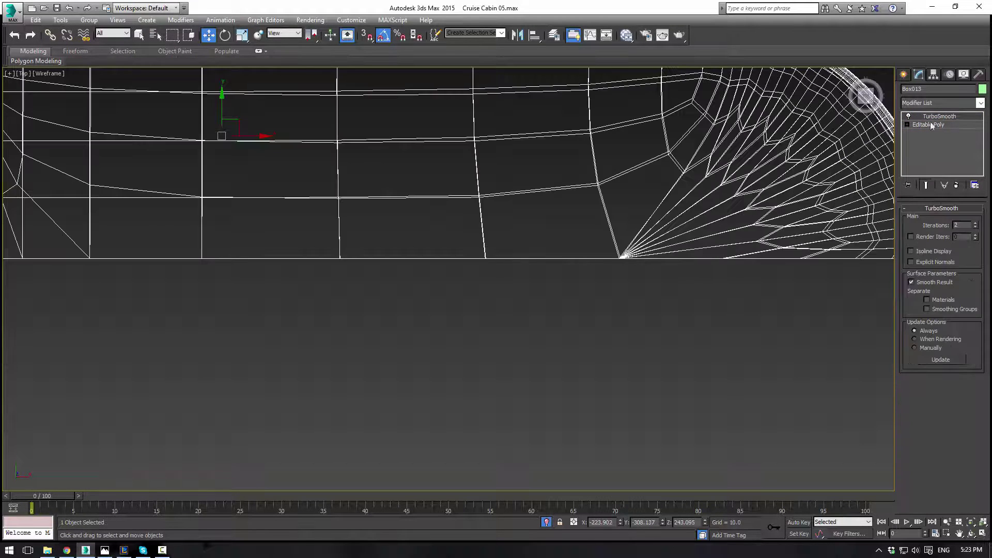
End the panel's isolation, return to the shaded VRayCam001 view and unhide all objects.
{"action": "left_click", "coordinate": [711, 276]}
{"action": "scroll", "coordinate": [712, 276], "scroll_direction": "down", "scroll_amount": 5}
{"action": "right_click", "coordinate": [639, 283]}
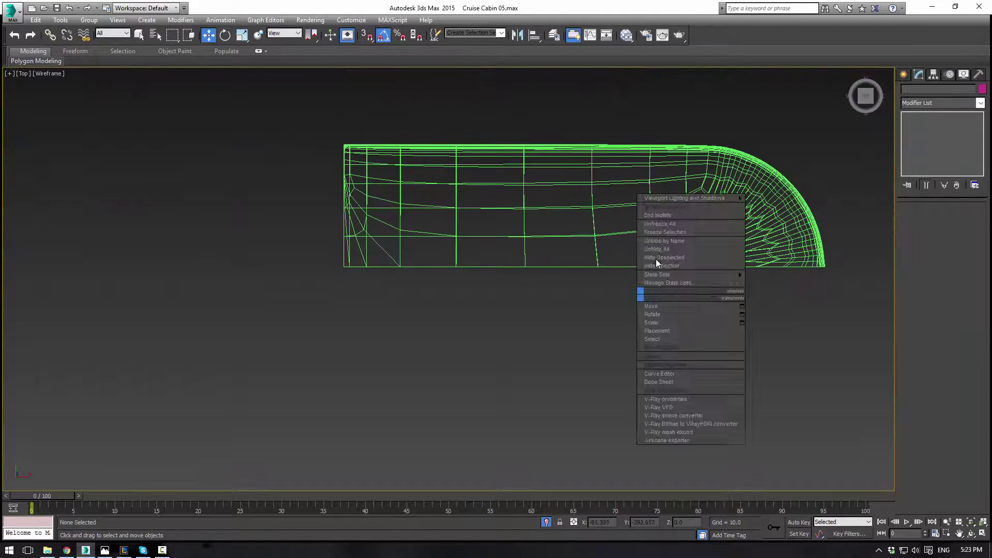
{"action": "left_click", "coordinate": [671, 216]}
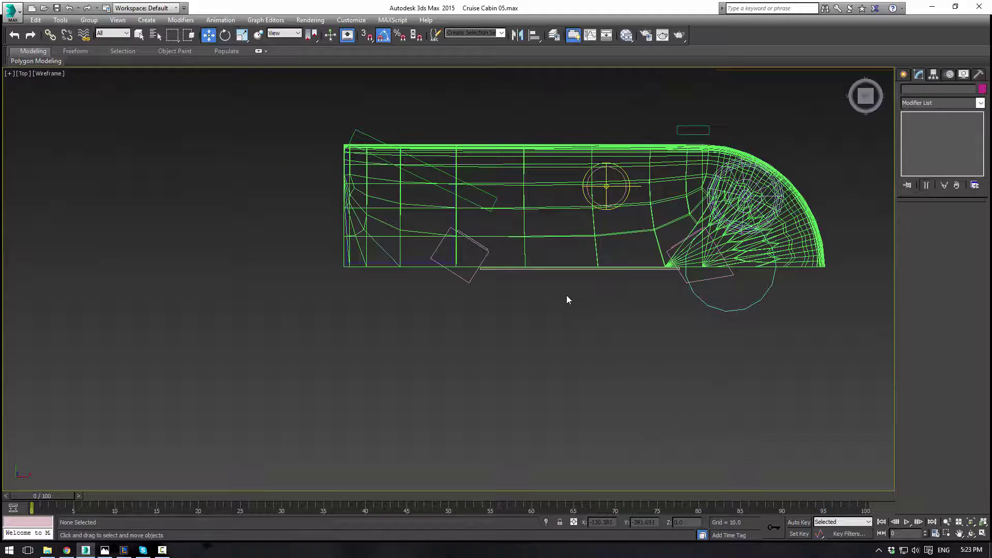
{"action": "key", "text": "c"}
{"action": "key", "text": "F3"}
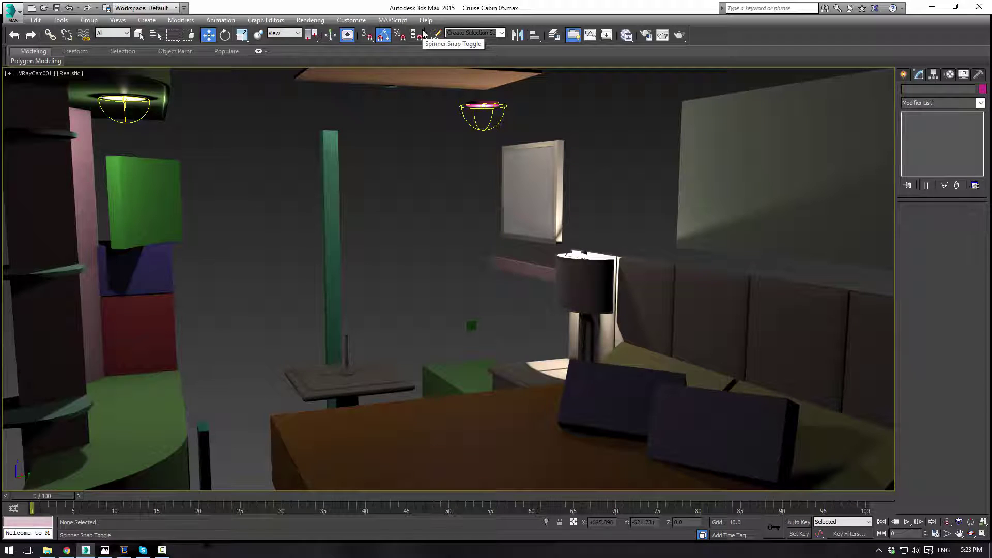
{"action": "right_click", "coordinate": [437, 147]}
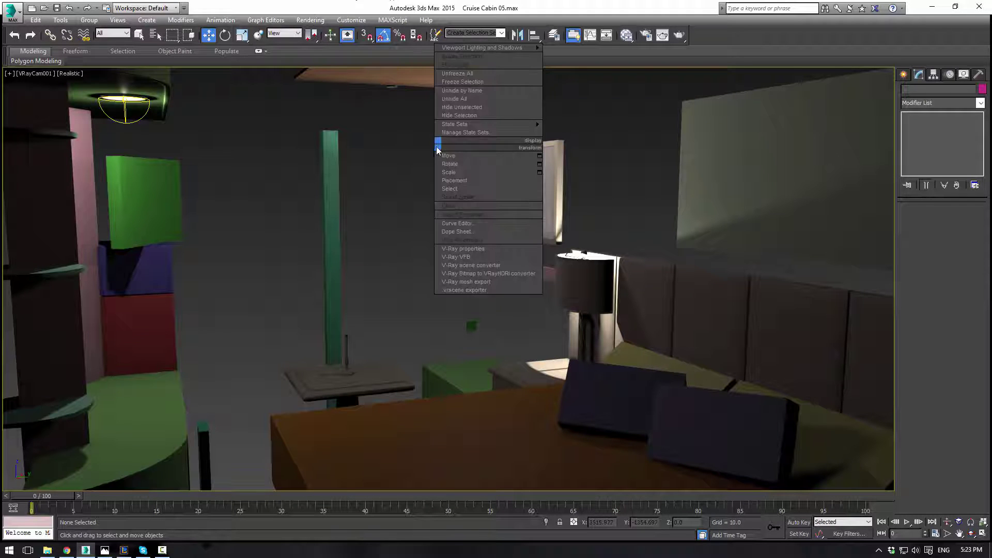
{"action": "left_click", "coordinate": [456, 99]}
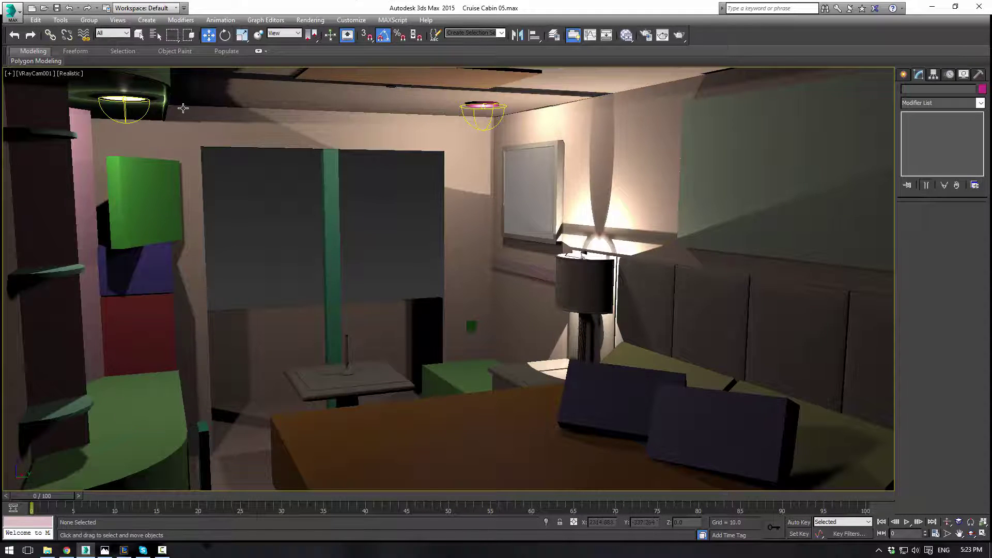
View the whole cabin in perspective and set the metric display units to centimeters.
{"action": "key", "text": "p"}
{"action": "middle_click_drag", "start_coordinate": [227, 127], "coordinate": [425, 238]}
{"action": "scroll", "coordinate": [242, 139], "scroll_direction": "down", "scroll_amount": 10}
{"action": "scroll", "coordinate": [284, 155], "scroll_direction": "up", "scroll_amount": 3}
{"action": "scroll", "coordinate": [425, 235], "scroll_direction": "down", "scroll_amount": 4}
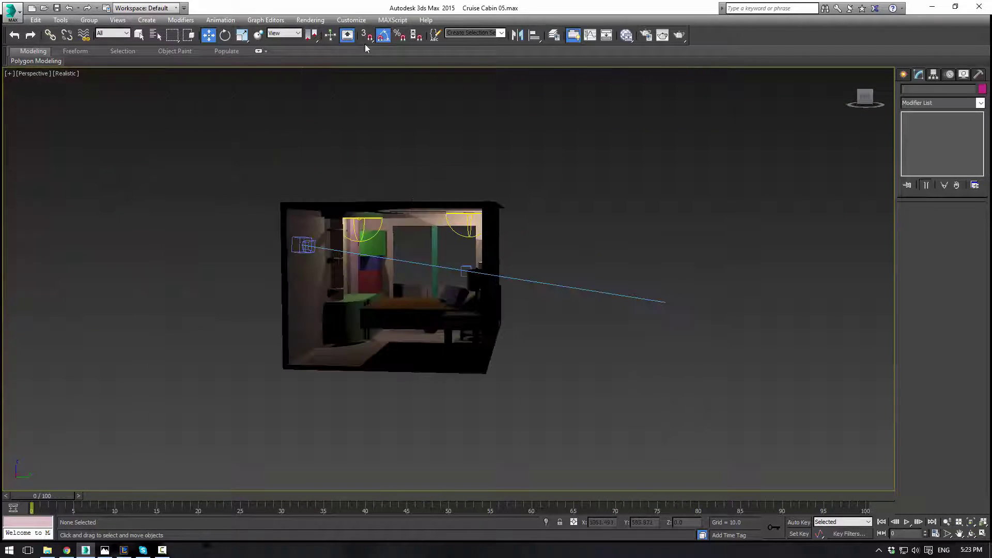
{"action": "left_click", "coordinate": [350, 19]}
{"action": "left_click", "coordinate": [364, 153]}
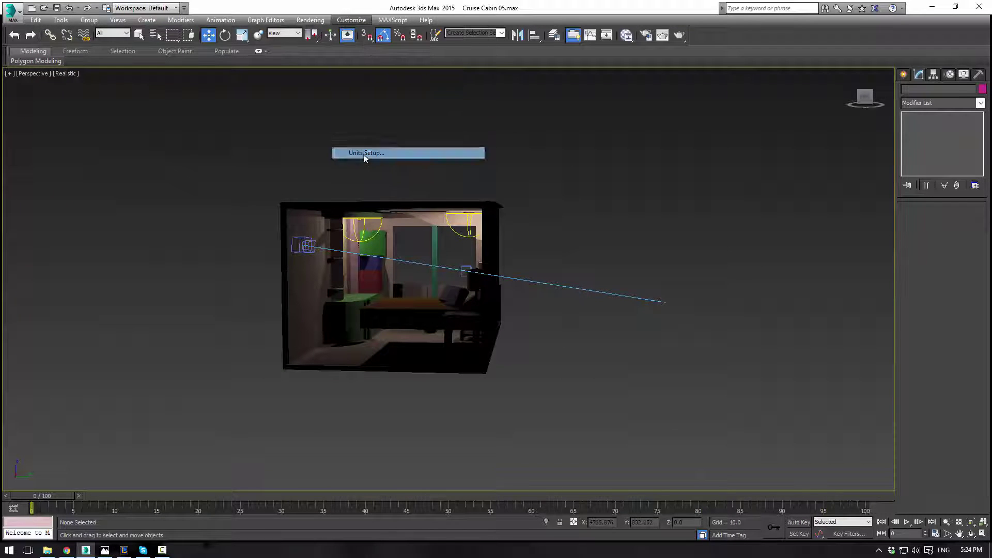
{"action": "left_click", "coordinate": [444, 230]}
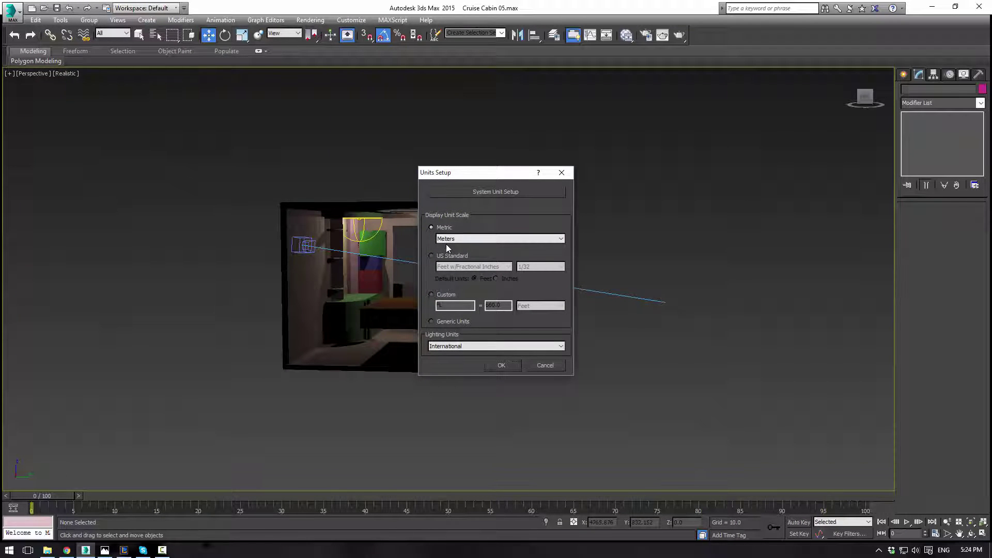
{"action": "left_click", "coordinate": [447, 239]}
{"action": "left_click", "coordinate": [451, 255]}
{"action": "left_click", "coordinate": [500, 366]}
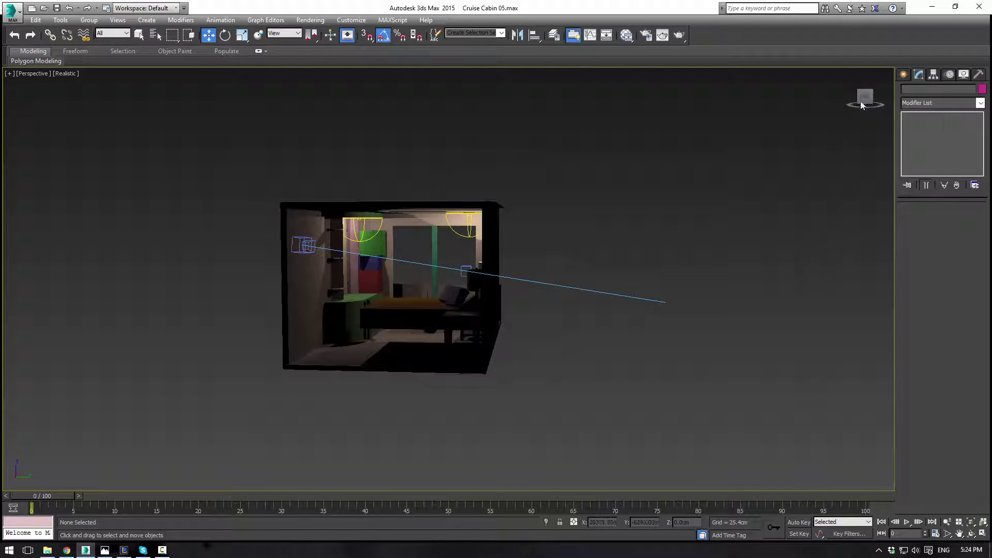
Measure the cabin's width with a temporary AutoGrid box drawn across the front of its roof, discarding the box.
{"action": "left_click", "coordinate": [900, 75]}
{"action": "left_click", "coordinate": [907, 94]}
{"action": "left_click", "coordinate": [916, 138]}
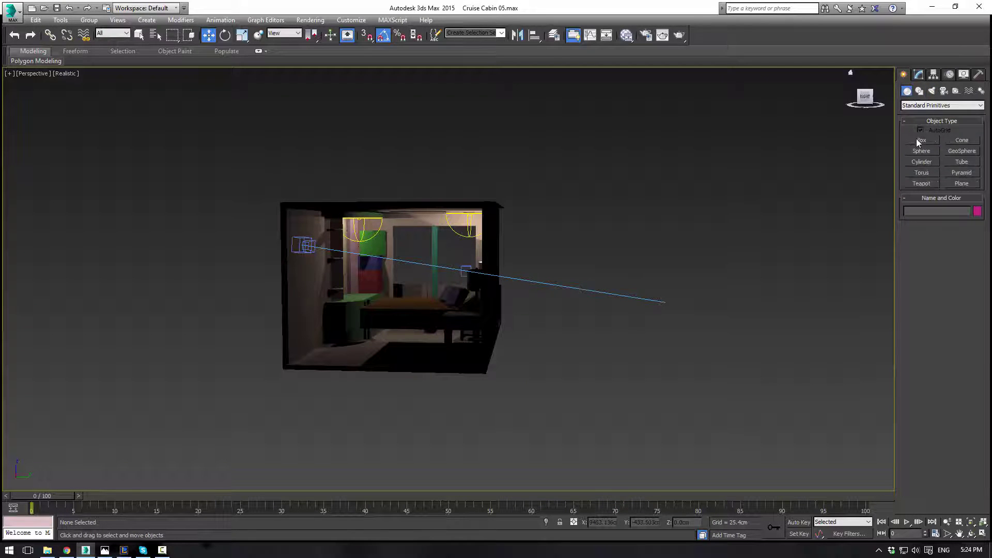
{"action": "middle_click_drag", "start_coordinate": [656, 176], "coordinate": [643, 235], "text": "alt"}
{"action": "left_click_drag", "start_coordinate": [501, 147], "coordinate": [286, 133]}
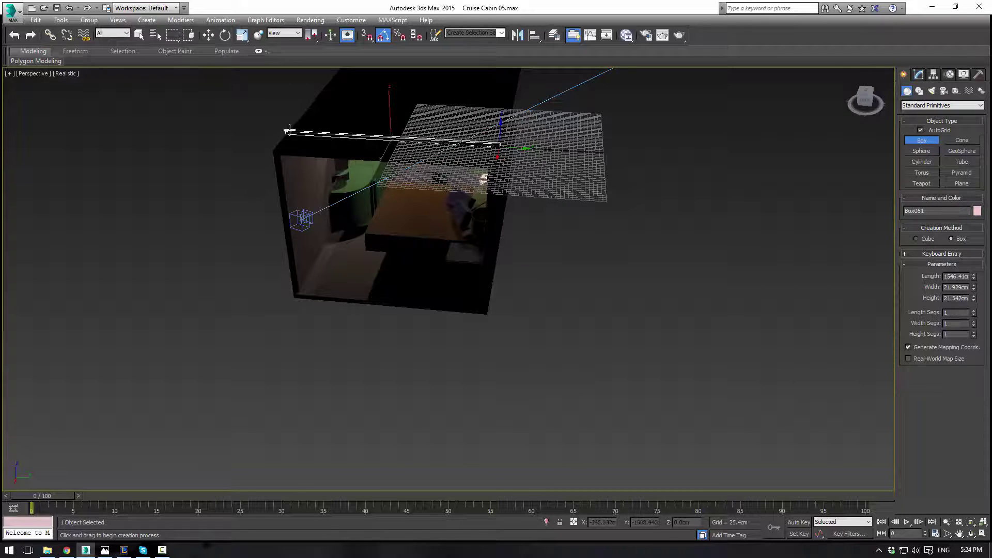
{"action": "right_click", "coordinate": [288, 131]}
{"action": "middle_click_drag", "start_coordinate": [565, 288], "coordinate": [514, 244], "text": "alt"}
{"action": "scroll", "coordinate": [514, 243], "scroll_direction": "up", "scroll_amount": 3}
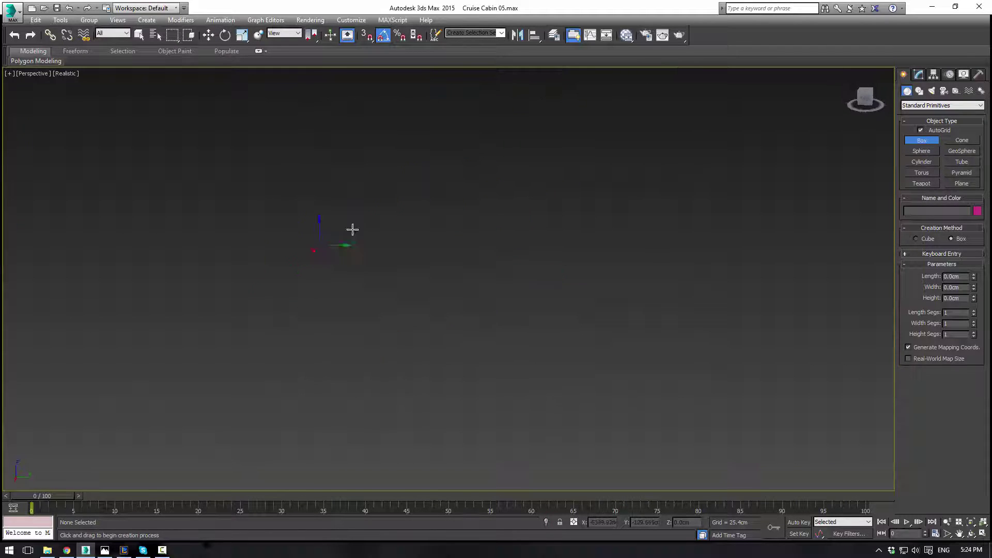
{"action": "scroll", "coordinate": [470, 187], "scroll_direction": "down", "scroll_amount": 3}
{"action": "scroll", "coordinate": [434, 231], "scroll_direction": "up", "scroll_amount": 2}
{"action": "right_click", "coordinate": [448, 243]}
{"action": "scroll", "coordinate": [621, 294], "scroll_direction": "up", "scroll_amount": 2}
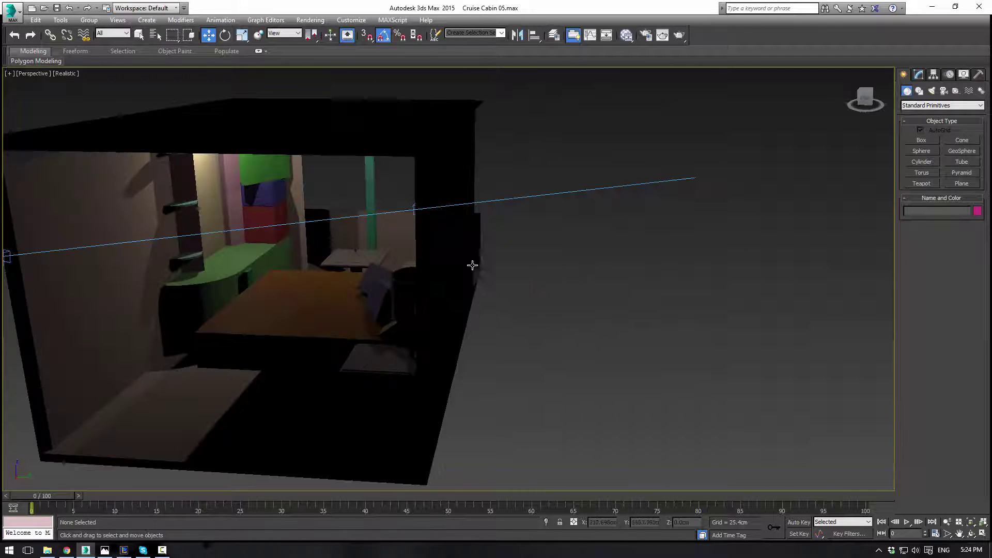
Frame the rounded wall shelf, and select the overhead panel above it for modification.
{"action": "left_click", "coordinate": [185, 204]}
{"action": "key", "text": "z"}
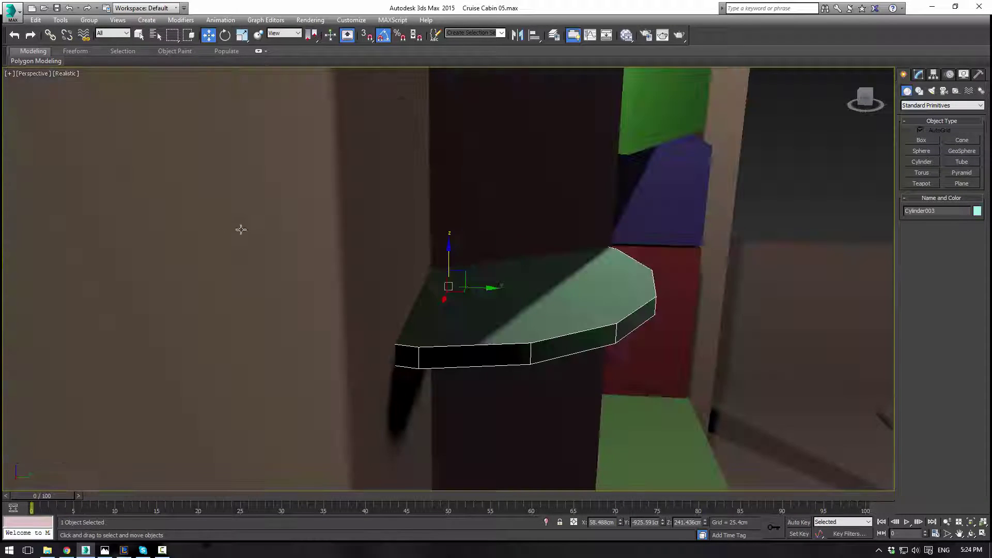
{"action": "scroll", "coordinate": [476, 258], "scroll_direction": "up", "scroll_amount": 3}
{"action": "middle_click_drag", "start_coordinate": [569, 321], "coordinate": [558, 240], "text": "alt"}
{"action": "middle_click_drag", "start_coordinate": [613, 296], "coordinate": [598, 253], "text": "alt"}
{"action": "middle_click_drag", "start_coordinate": [408, 200], "coordinate": [478, 291]}
{"action": "left_click", "coordinate": [476, 282]}
{"action": "left_click", "coordinate": [919, 74]}
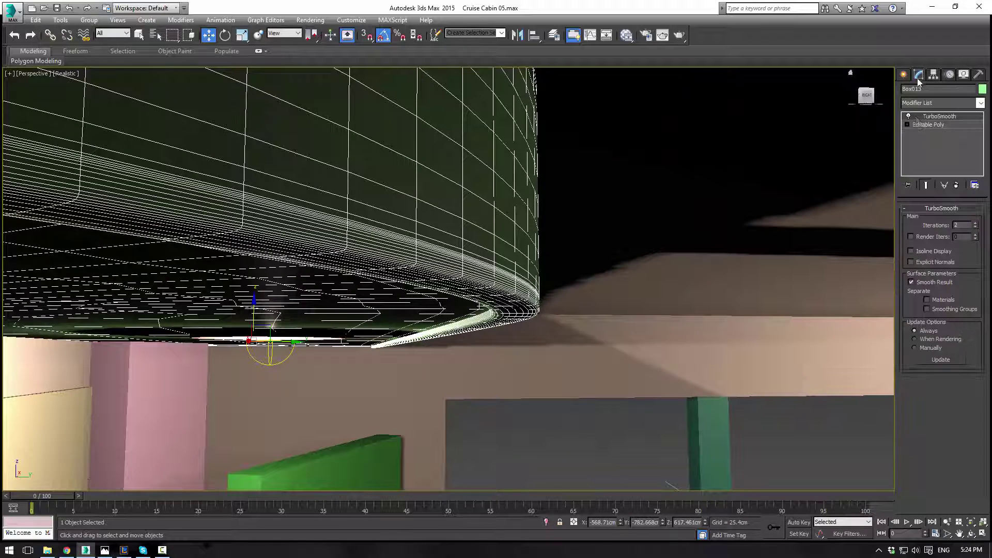
Raise the edge loop along the overhead panel's bottom outer rim slightly at the Editable Poly level, and check it under TurboSmooth.
{"action": "left_click", "coordinate": [920, 125]}
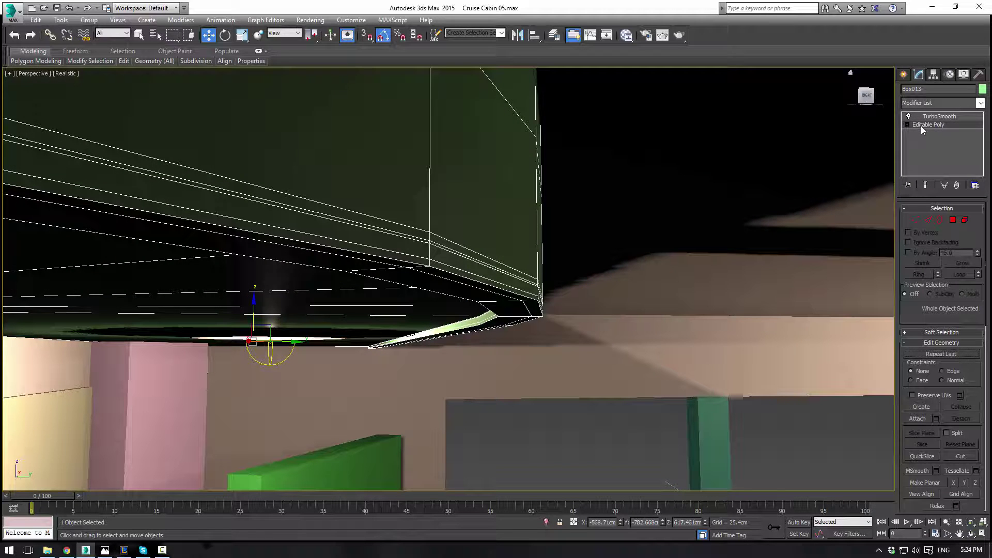
{"action": "left_click", "coordinate": [929, 221]}
{"action": "left_click", "coordinate": [484, 285]}
{"action": "double_click", "coordinate": [411, 261]}
{"action": "left_click_drag", "start_coordinate": [126, 260], "coordinate": [124, 257]}
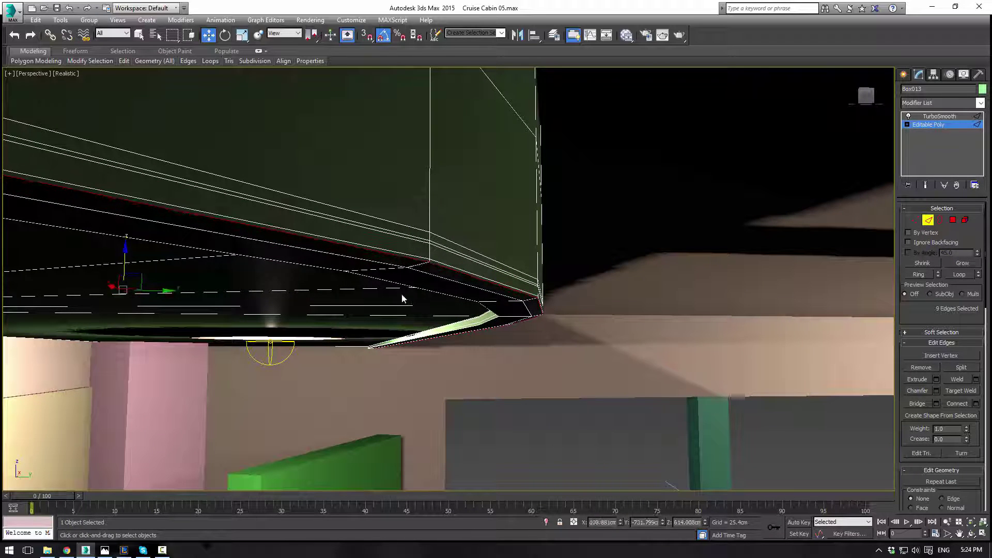
{"action": "middle_click_drag", "start_coordinate": [406, 298], "coordinate": [445, 280], "text": "alt"}
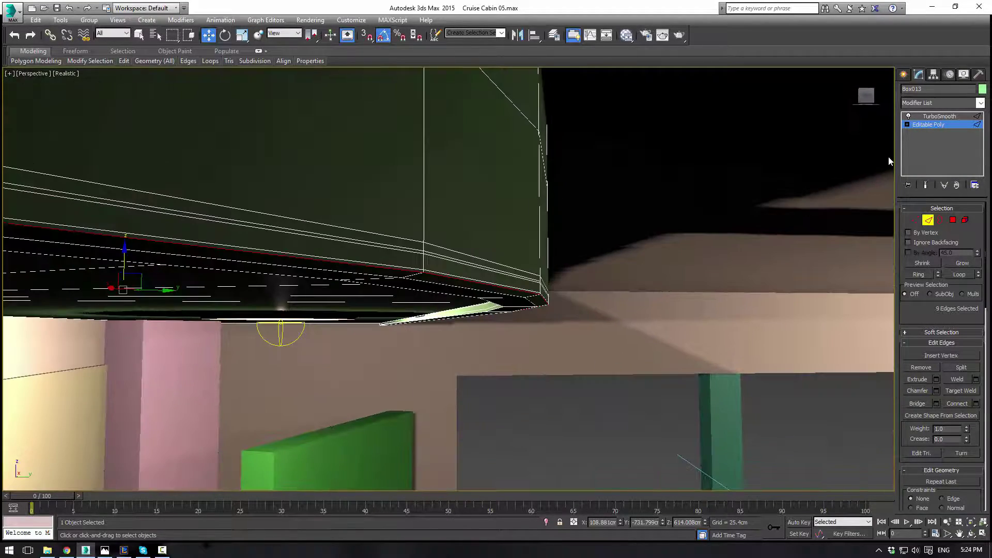
{"action": "left_click", "coordinate": [932, 127]}
{"action": "left_click", "coordinate": [933, 117]}
{"action": "left_click", "coordinate": [677, 266]}
{"action": "middle_click_drag", "start_coordinate": [662, 274], "coordinate": [628, 321], "text": "alt"}
Lower the middle edge loop around the overhead panel's outer rim slightly, and inspect the smoothed rim from below.
{"action": "left_click", "coordinate": [446, 280]}
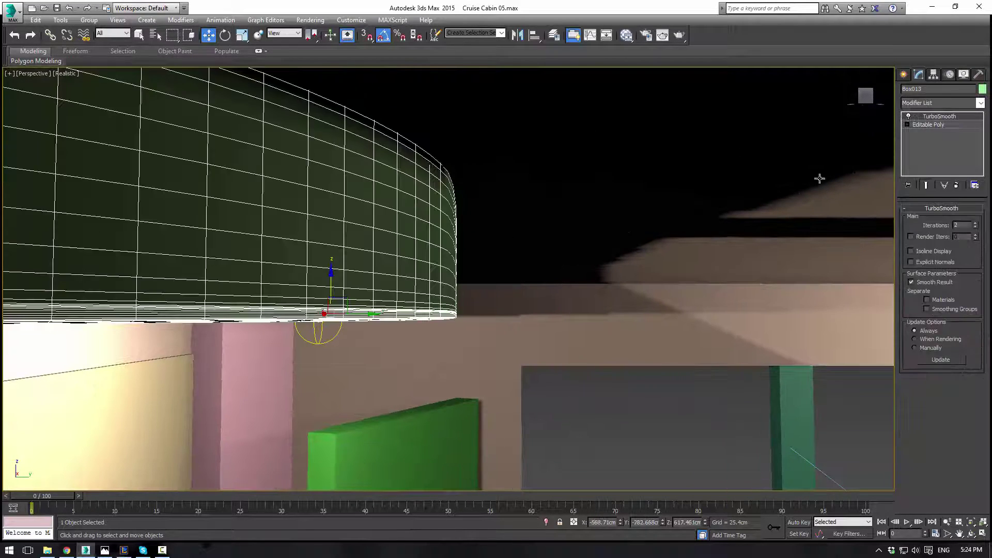
{"action": "left_click", "coordinate": [928, 127]}
{"action": "mouse_move", "coordinate": [607, 255]}
{"action": "middle_mouse_down", "text": "alt"}
{"action": "mouse_move", "coordinate": [591, 250]}
{"action": "mouse_move", "coordinate": [611, 255]}
{"action": "middle_mouse_up", "text": "alt"}
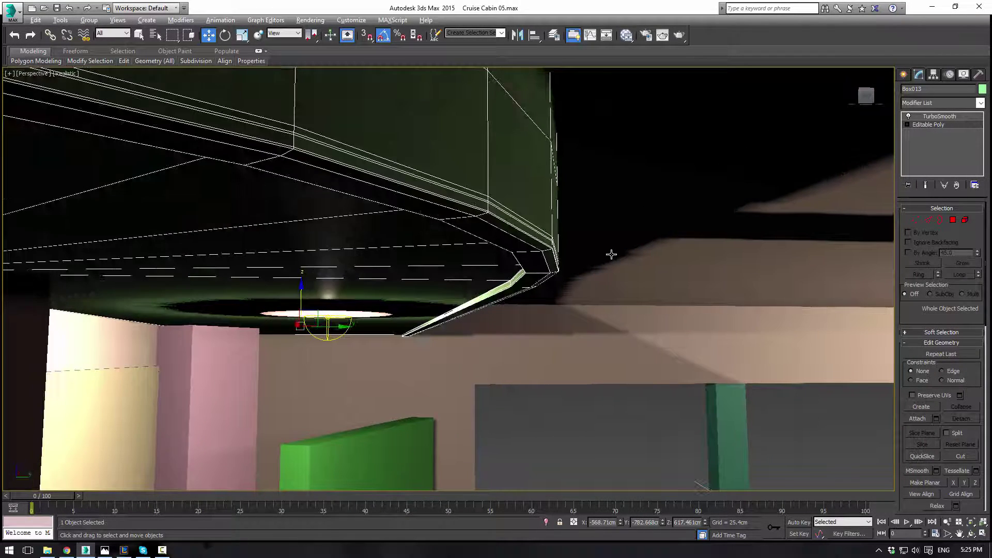
{"action": "left_click", "coordinate": [929, 220]}
{"action": "left_click", "coordinate": [478, 200]}
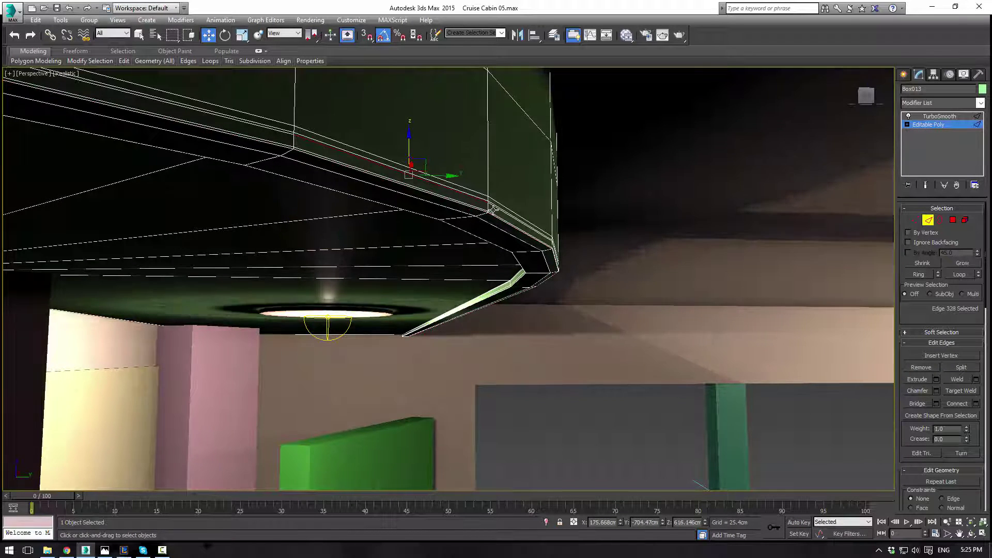
{"action": "double_click", "coordinate": [496, 208]}
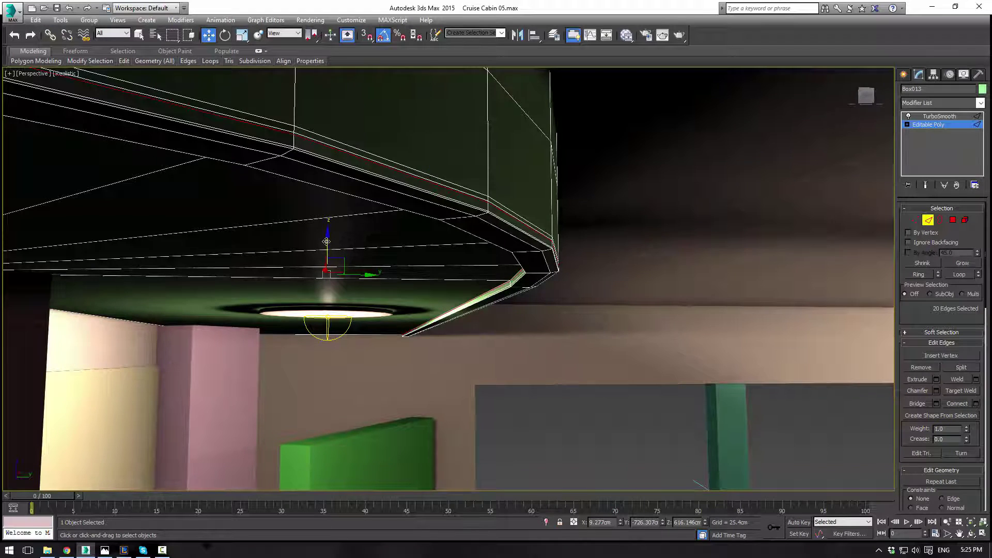
{"action": "left_click_drag", "start_coordinate": [326, 241], "coordinate": [328, 247]}
{"action": "left_click", "coordinate": [931, 118]}
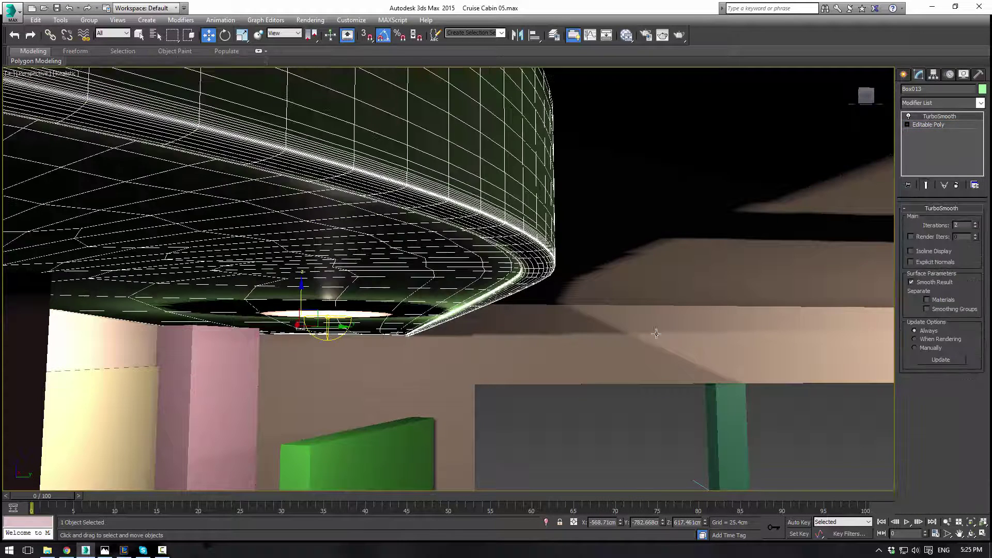
{"action": "left_click", "coordinate": [636, 346]}
{"action": "mouse_move", "coordinate": [622, 376]}
{"action": "middle_mouse_down", "text": "alt"}
{"action": "mouse_move", "coordinate": [556, 348]}
{"action": "mouse_move", "coordinate": [644, 328]}
{"action": "mouse_move", "coordinate": [630, 364]}
{"action": "mouse_move", "coordinate": [612, 366]}
{"action": "middle_mouse_up", "text": "alt"}
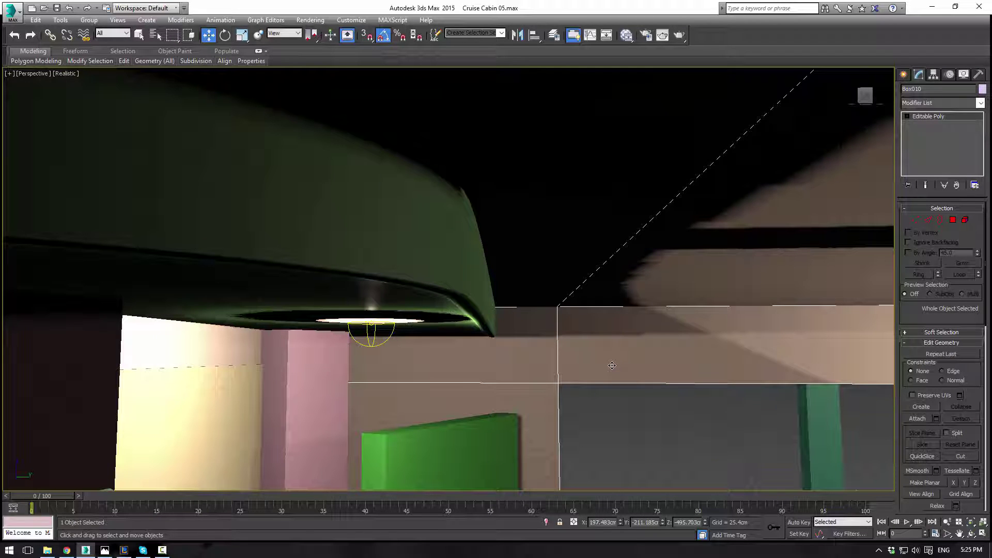
{"action": "middle_click_drag", "start_coordinate": [590, 363], "coordinate": [549, 254], "text": "alt"}
{"action": "scroll", "coordinate": [549, 254], "scroll_direction": "up", "scroll_amount": 4}
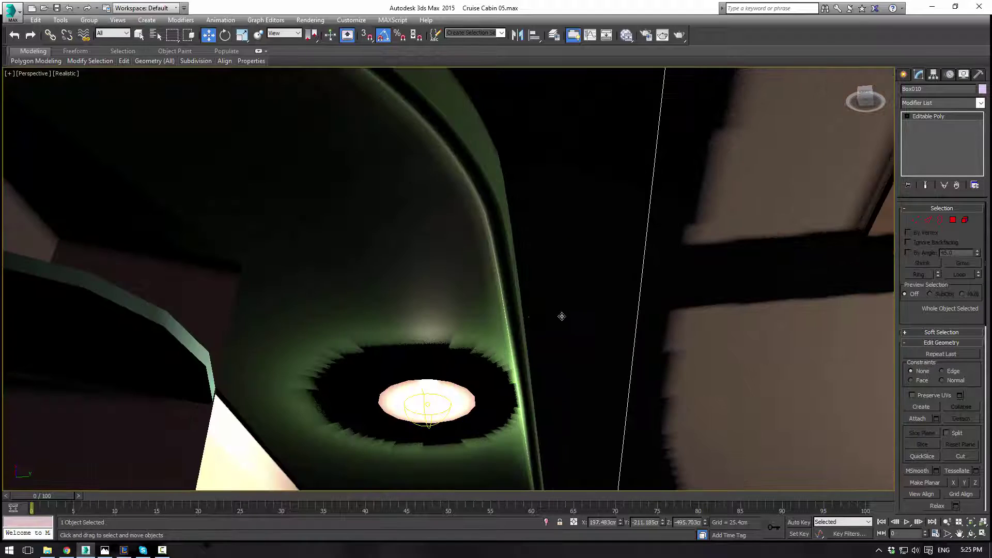
Start a Tube primitive with AutoGrid on the overhead panel's underside beside the round ceiling light.
{"action": "middle_click_drag", "start_coordinate": [502, 321], "coordinate": [545, 293]}
{"action": "left_click", "coordinate": [903, 74]}
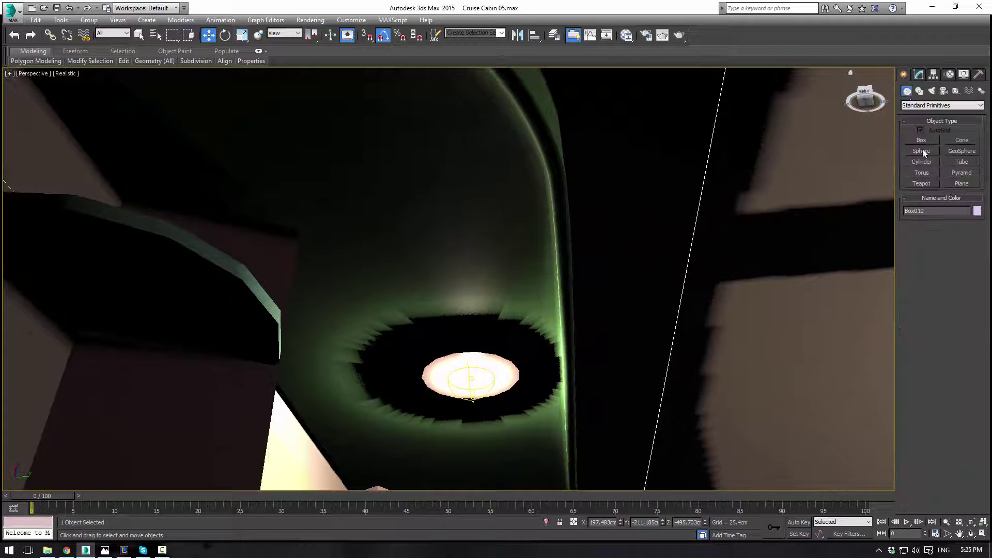
{"action": "left_click", "coordinate": [958, 161]}
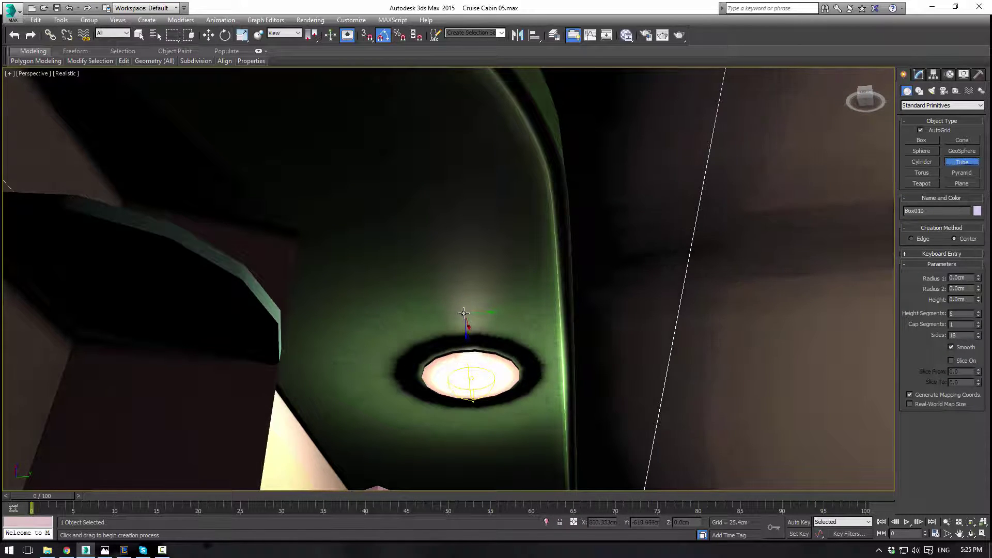
Create a tube on the underside of the green canopy, radii about 50.4 and 37.0 cm, height about 3.2 cm.
{"action": "left_click_drag", "start_coordinate": [463, 313], "coordinate": [463, 343]}
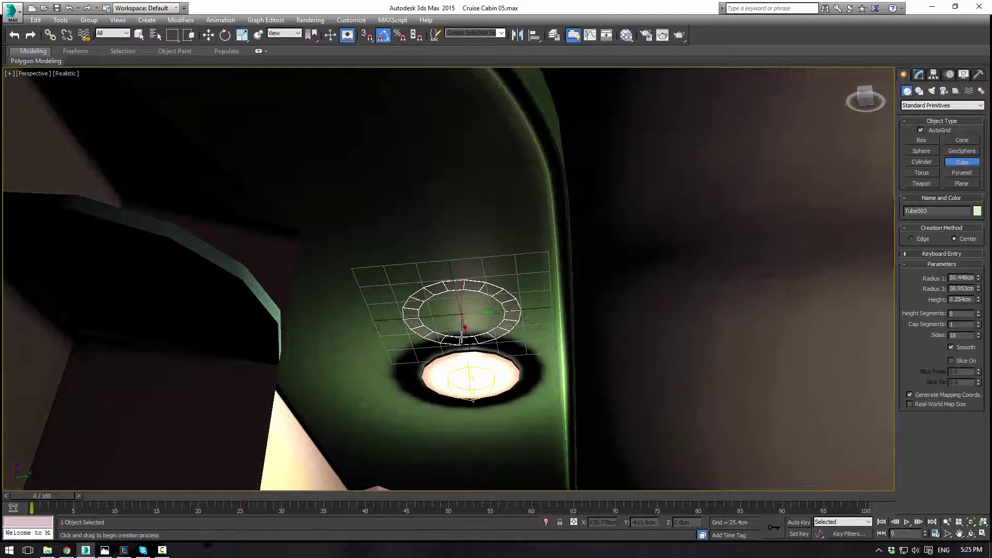
{"action": "left_click", "coordinate": [462, 336]}
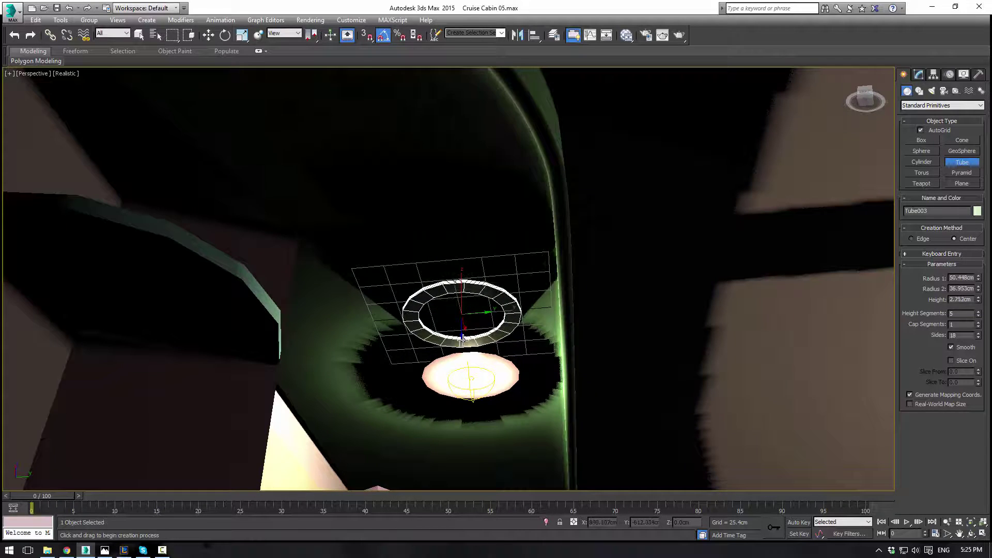
{"action": "left_click", "coordinate": [462, 337]}
{"action": "key", "text": "w"}
Set the tube to 24 sides and 1 height segment.
{"action": "left_click", "coordinate": [919, 74]}
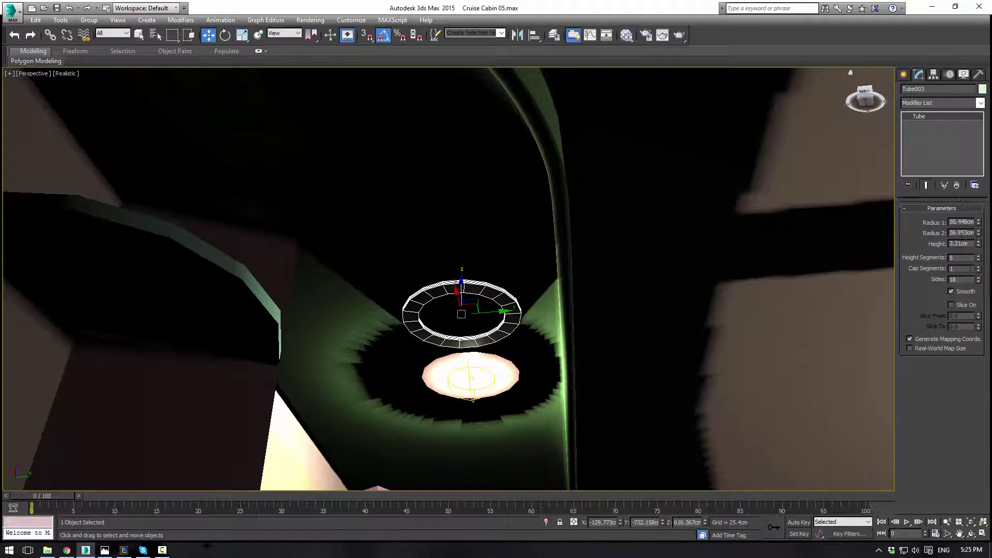
{"action": "double_click", "coordinate": [962, 279]}
{"action": "type", "text": "24"}
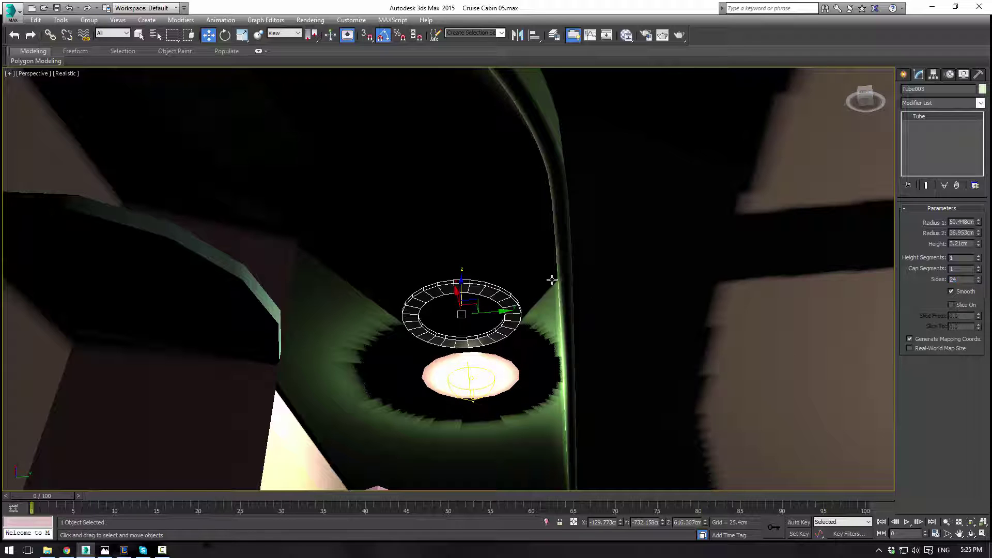
{"action": "scroll", "coordinate": [552, 269], "scroll_direction": "up", "scroll_amount": 3}
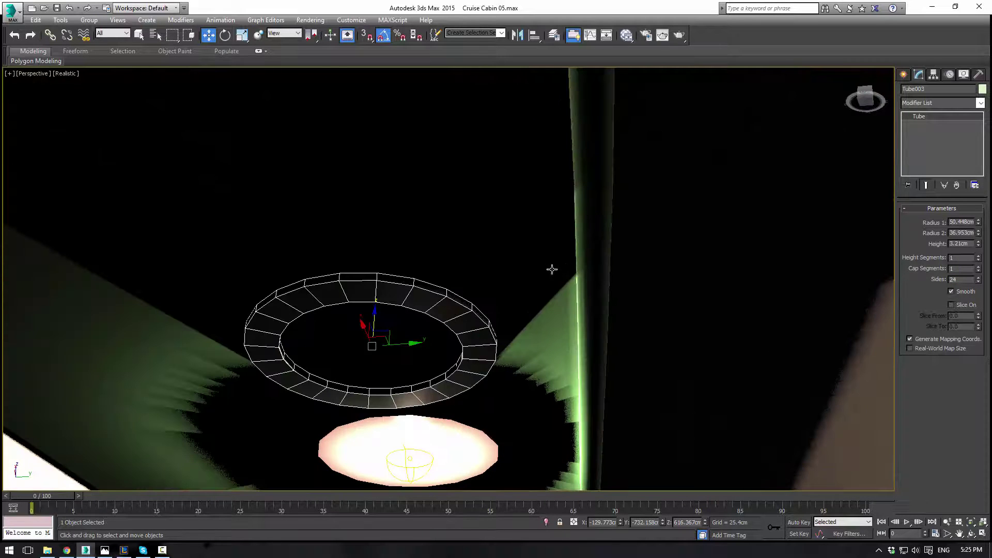
Convert the tube to an Editable Poly and bevel the full ring of polygons on its underside inward.
{"action": "left_click", "coordinate": [904, 74]}
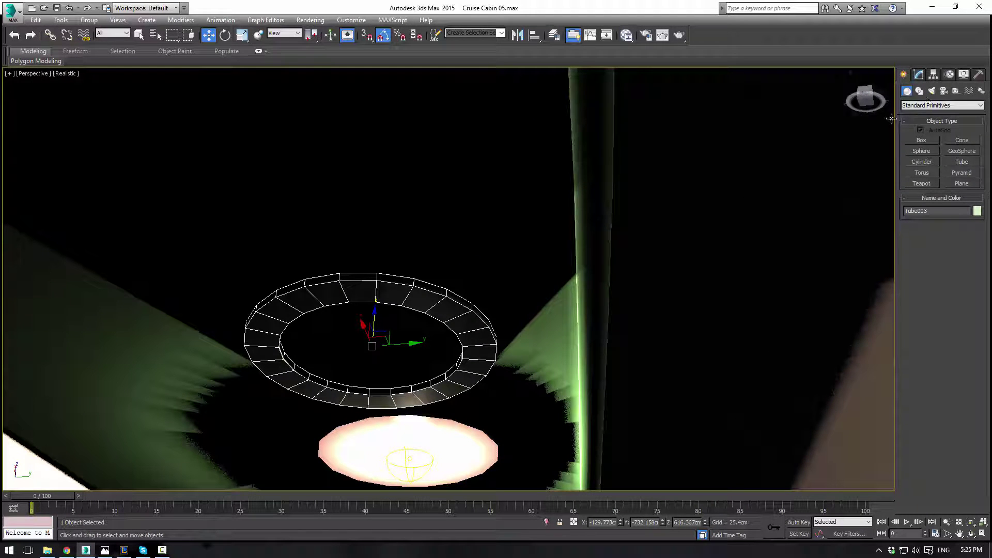
{"action": "left_click", "coordinate": [918, 74]}
{"action": "left_click", "coordinate": [953, 221]}
{"action": "left_click", "coordinate": [431, 303]}
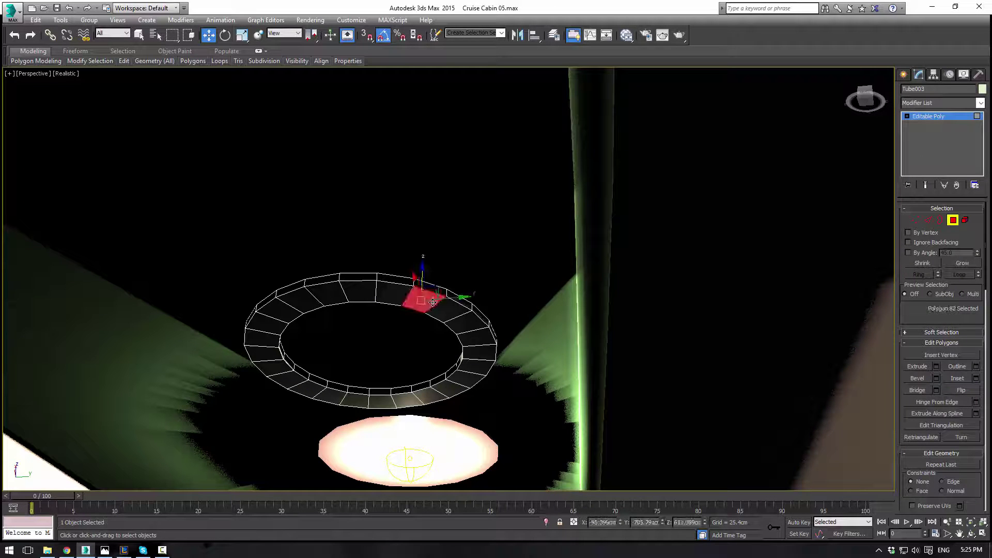
{"action": "left_click", "coordinate": [448, 314], "text": "ctrl"}
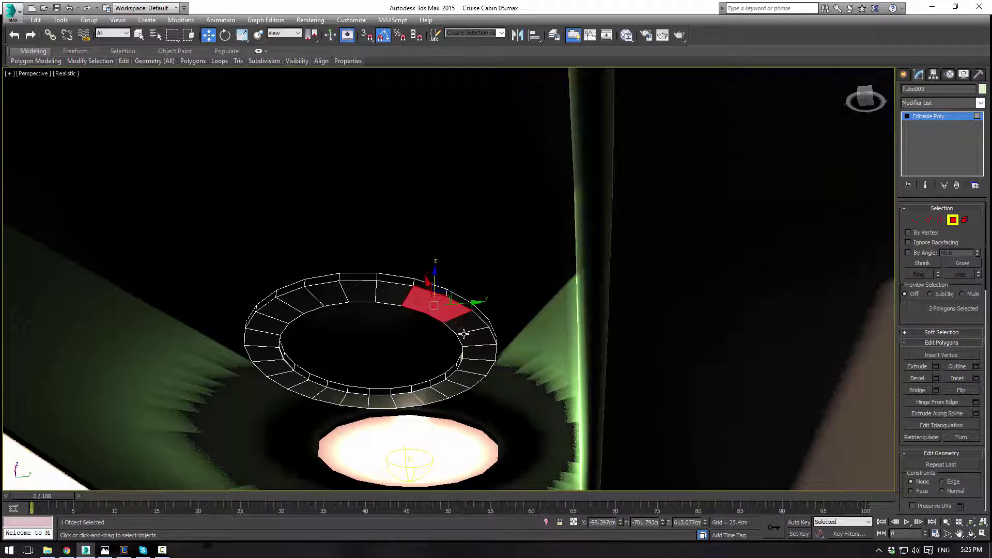
{"action": "left_click", "coordinate": [465, 328], "text": "shift"}
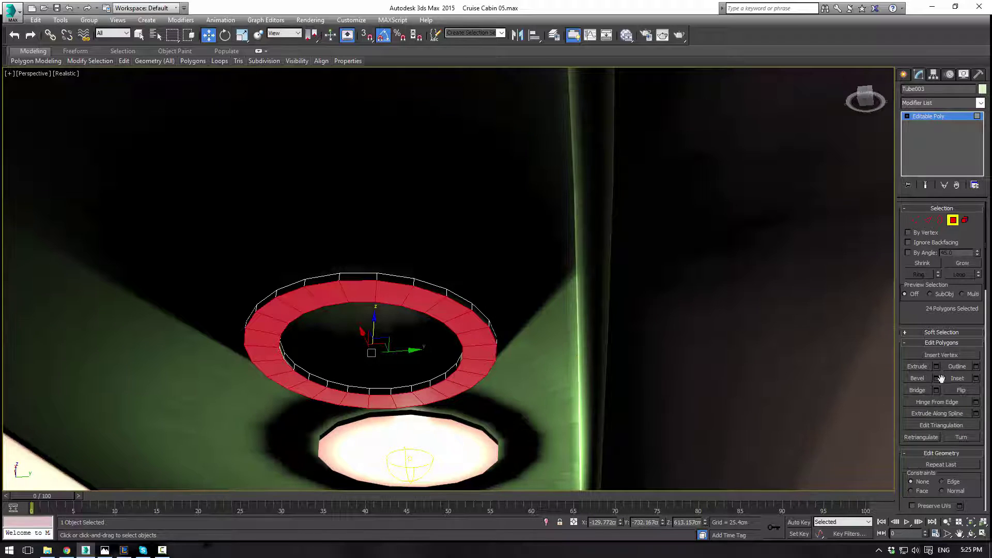
{"action": "left_click", "coordinate": [918, 379]}
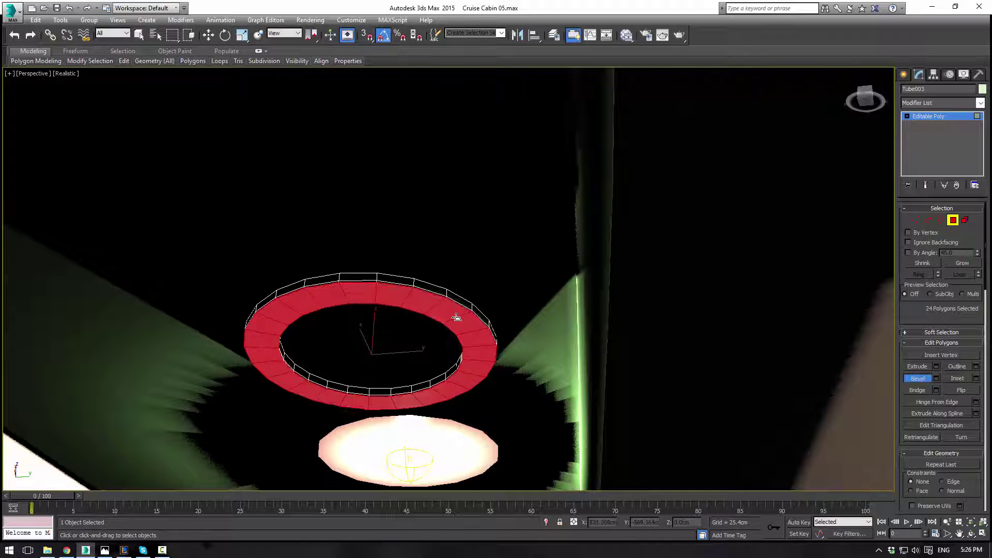
{"action": "left_click_drag", "start_coordinate": [456, 318], "coordinate": [453, 323]}
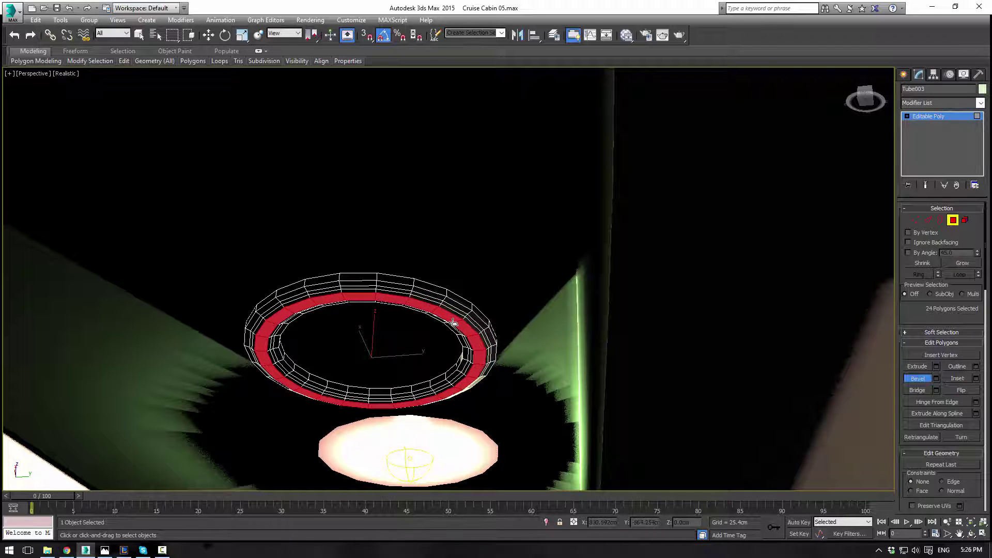
{"action": "middle_click_drag", "start_coordinate": [449, 331], "coordinate": [457, 349], "text": "alt"}
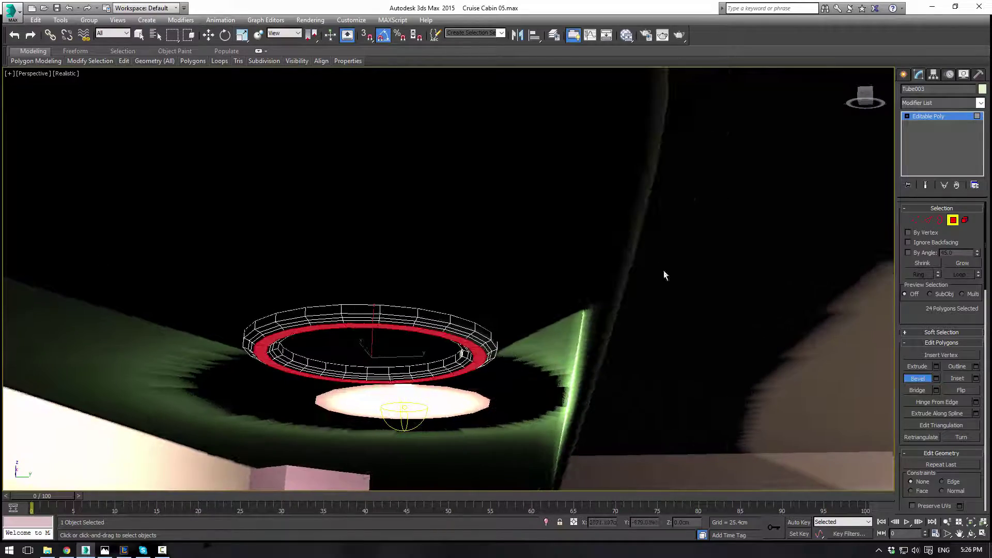
Select the full ring of polygons on the tube's upper side and bevel it slightly.
{"action": "key", "text": "F3"}
{"action": "middle_click_drag", "start_coordinate": [477, 314], "coordinate": [481, 343], "text": "alt"}
{"action": "left_click", "coordinate": [481, 343]}
{"action": "left_click", "coordinate": [483, 339], "text": "shift"}
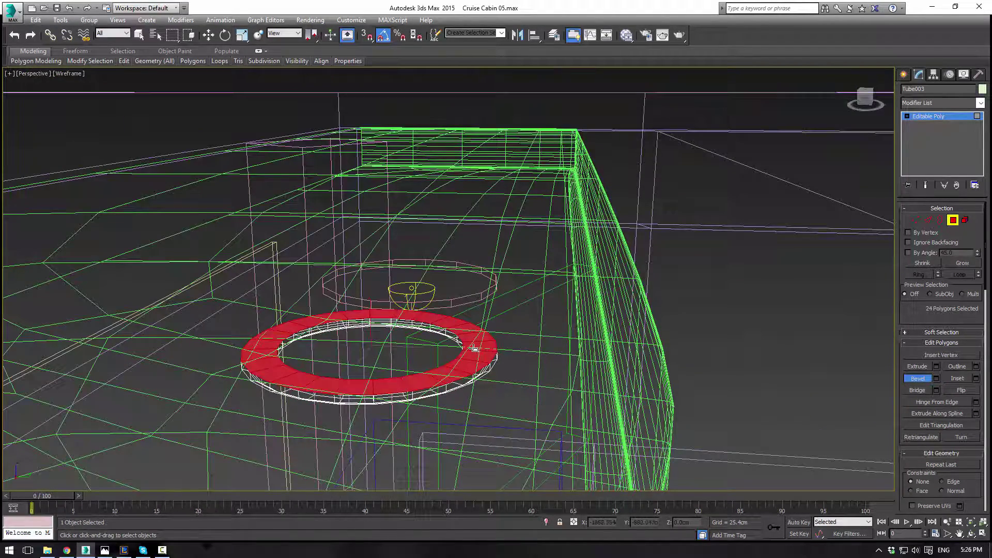
{"action": "left_click_drag", "start_coordinate": [475, 349], "coordinate": [475, 347]}
{"action": "left_click", "coordinate": [475, 348]}
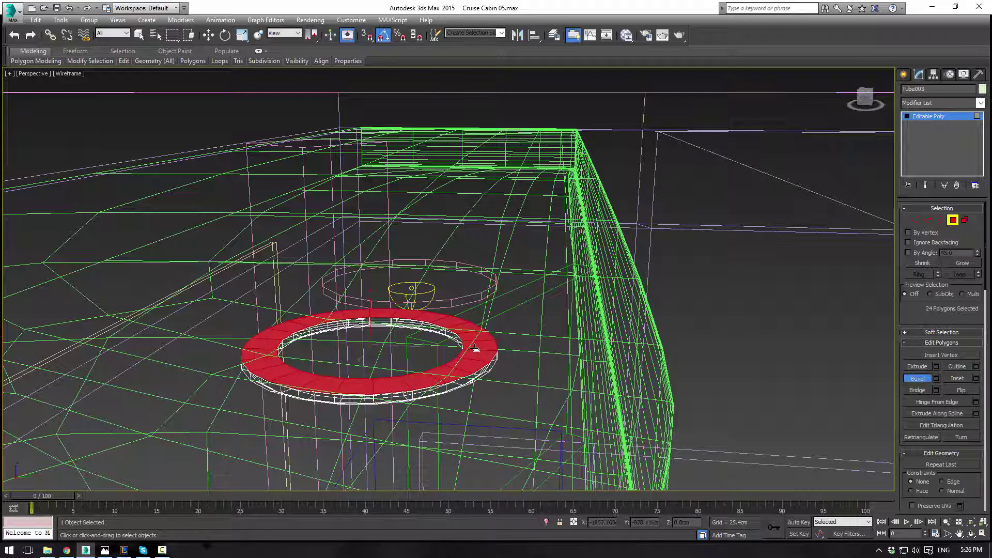
{"action": "left_click", "coordinate": [476, 348]}
{"action": "left_click", "coordinate": [760, 364]}
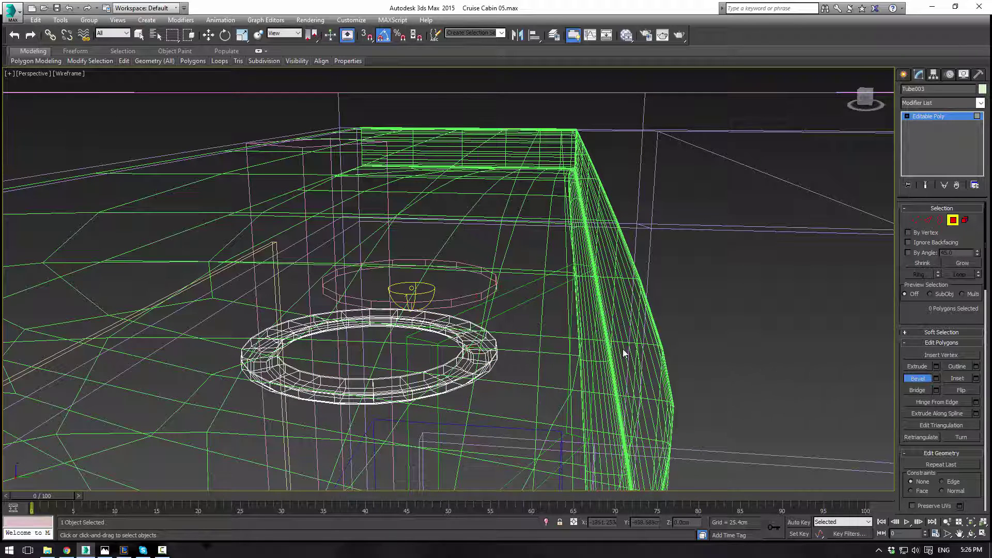
Apply a TurboSmooth modifier to the beveled ring.
{"action": "key", "text": "F3"}
{"action": "mouse_move", "coordinate": [557, 346]}
{"action": "middle_mouse_down", "text": "alt"}
{"action": "mouse_move", "coordinate": [546, 303]}
{"action": "mouse_move", "coordinate": [557, 276]}
{"action": "middle_mouse_up", "text": "alt"}
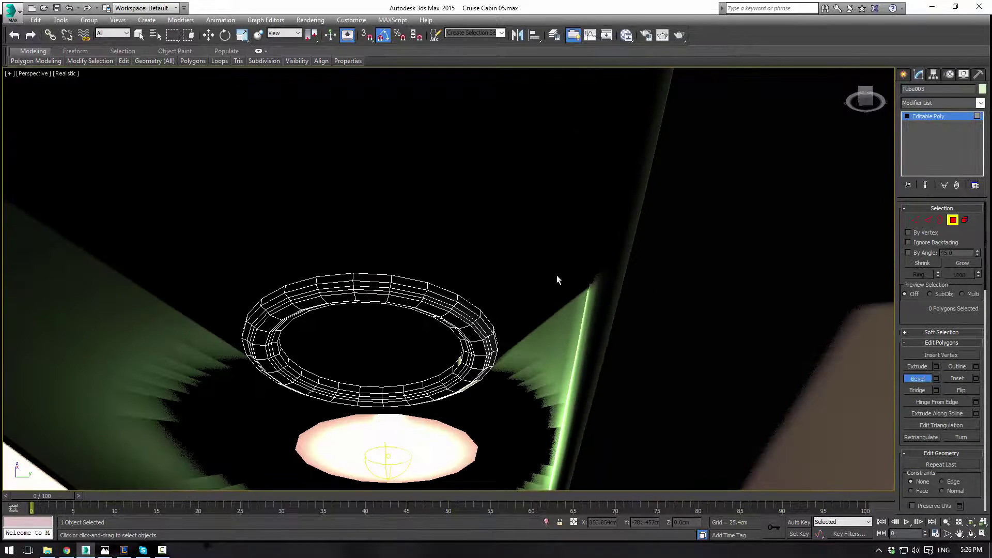
{"action": "left_click", "coordinate": [928, 118]}
{"action": "left_click", "coordinate": [980, 104]}
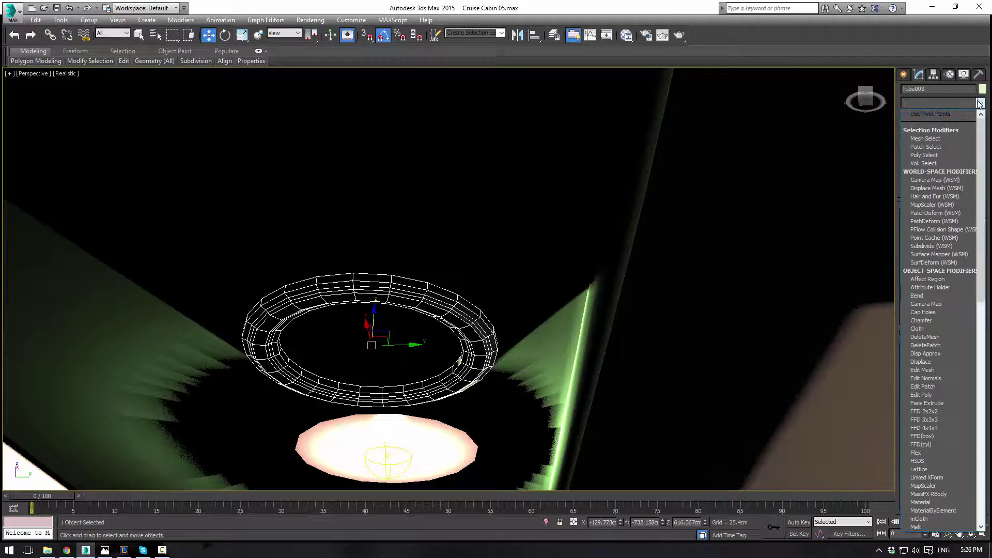
{"action": "type", "text": "tu"}
{"action": "key", "text": "Return"}
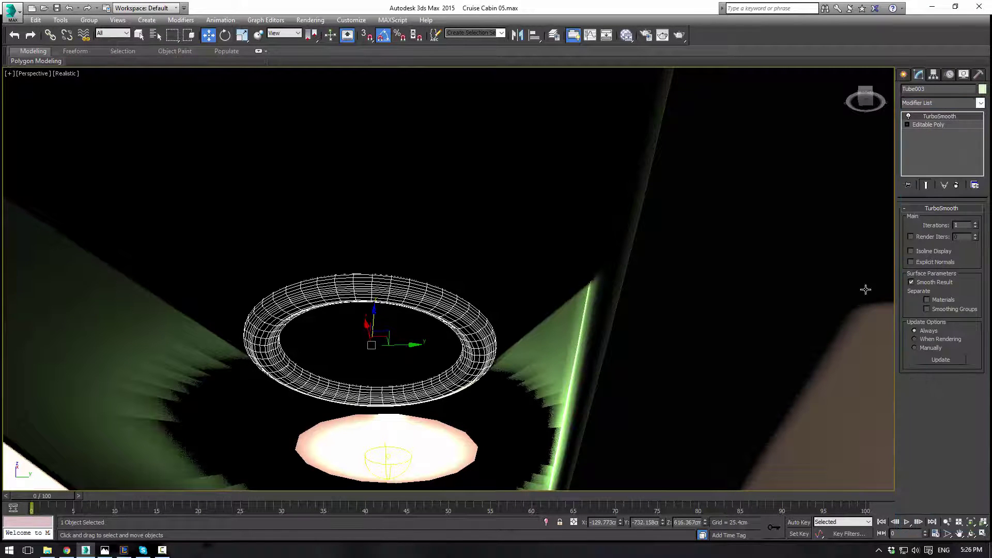
Try to move the smoothed ring down in the perspective view, and undo the move.
{"action": "left_click", "coordinate": [689, 303]}
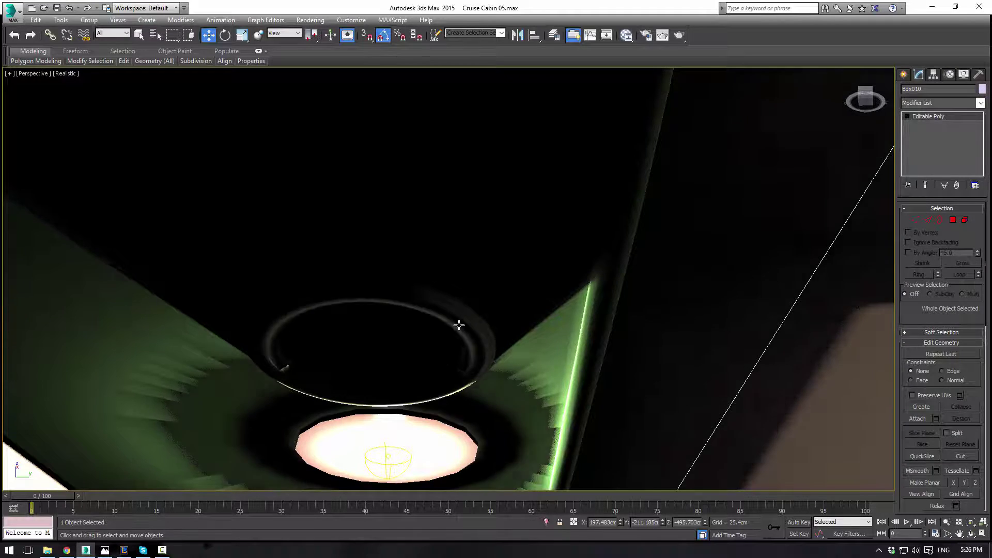
{"action": "left_click", "coordinate": [451, 324]}
{"action": "left_click_drag", "start_coordinate": [375, 310], "coordinate": [366, 370]}
{"action": "key", "text": "ctrl+z"}
Move the ring along the X axis in the front view to X about -236.4 cm, in line with the lamp light.
{"action": "key", "text": "alt+w"}
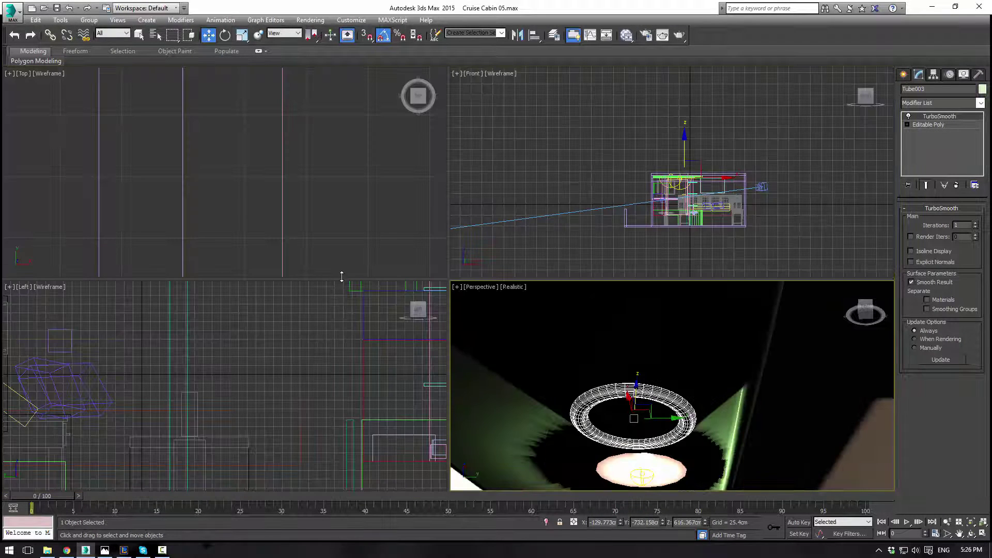
{"action": "key", "text": "z"}
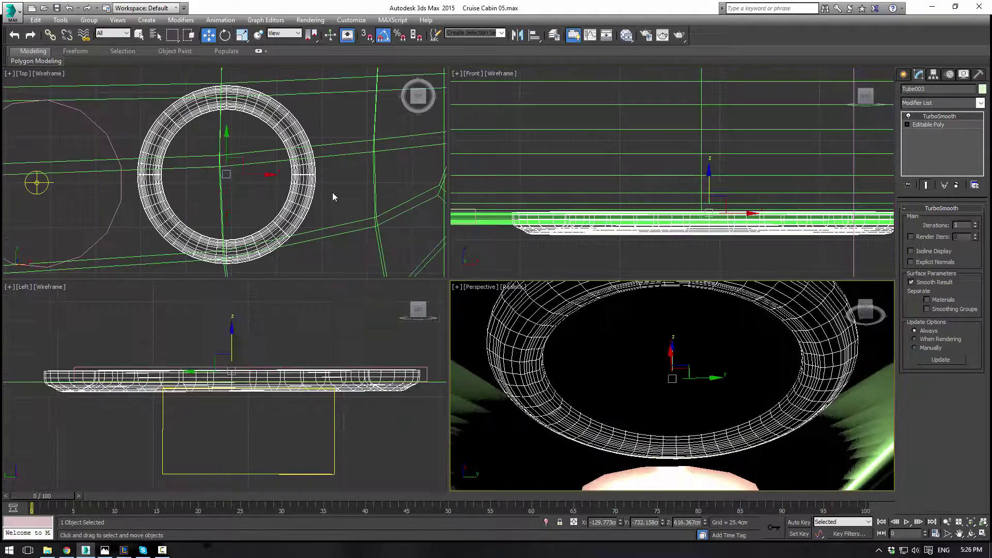
{"action": "scroll", "coordinate": [332, 193], "scroll_direction": "down", "scroll_amount": 9}
{"action": "scroll", "coordinate": [295, 373], "scroll_direction": "down", "scroll_amount": 6}
{"action": "scroll", "coordinate": [305, 362], "scroll_direction": "down", "scroll_amount": 3}
{"action": "scroll", "coordinate": [310, 397], "scroll_direction": "up", "scroll_amount": 11}
{"action": "middle_click", "coordinate": [278, 350]}
{"action": "scroll", "coordinate": [638, 202], "scroll_direction": "down", "scroll_amount": 2}
{"action": "scroll", "coordinate": [637, 203], "scroll_direction": "down", "scroll_amount": 5}
{"action": "scroll", "coordinate": [678, 228], "scroll_direction": "up", "scroll_amount": 2}
{"action": "middle_click_drag", "start_coordinate": [640, 204], "coordinate": [706, 201]}
{"action": "scroll", "coordinate": [707, 201], "scroll_direction": "up", "scroll_amount": 1}
{"action": "left_click_drag", "start_coordinate": [710, 173], "coordinate": [559, 166]}
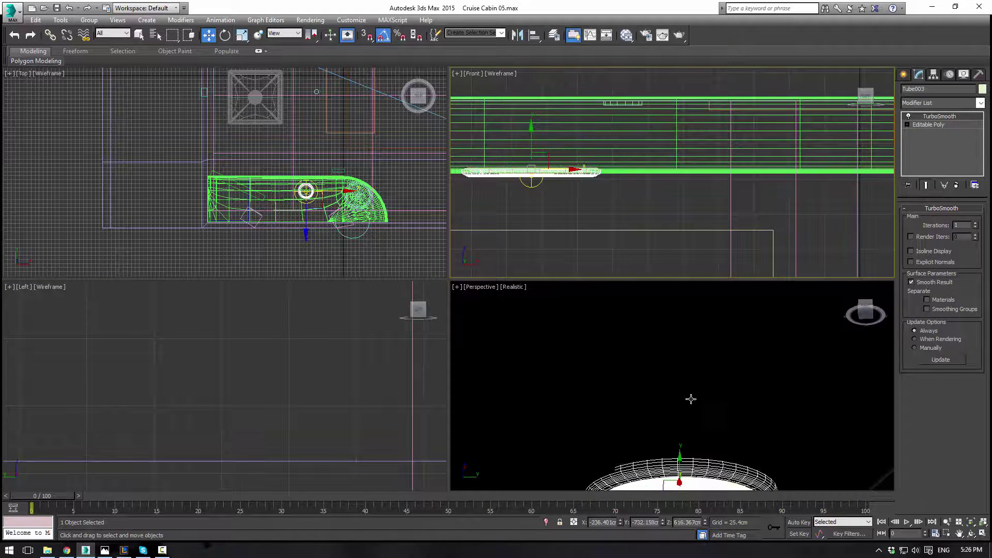
Switch the perspective viewport to the VRayCam001 camera view.
{"action": "right_click", "coordinate": [671, 381]}
{"action": "key", "text": "c"}
{"action": "left_click", "coordinate": [589, 362]}
Lower the dome light at the ring slightly and change its type to Disc.
{"action": "left_click", "coordinate": [536, 184]}
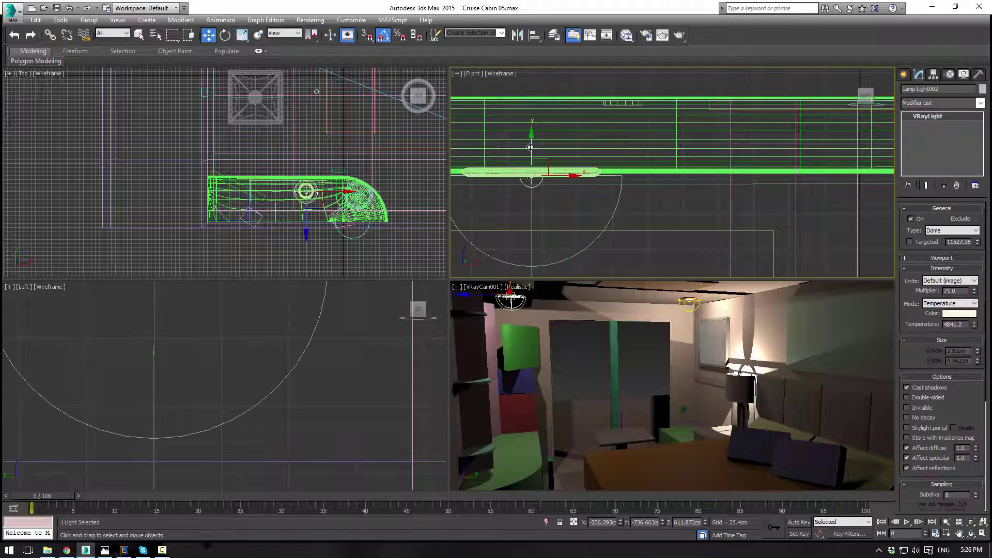
{"action": "left_click_drag", "start_coordinate": [531, 148], "coordinate": [531, 151]}
{"action": "left_click", "coordinate": [951, 230]}
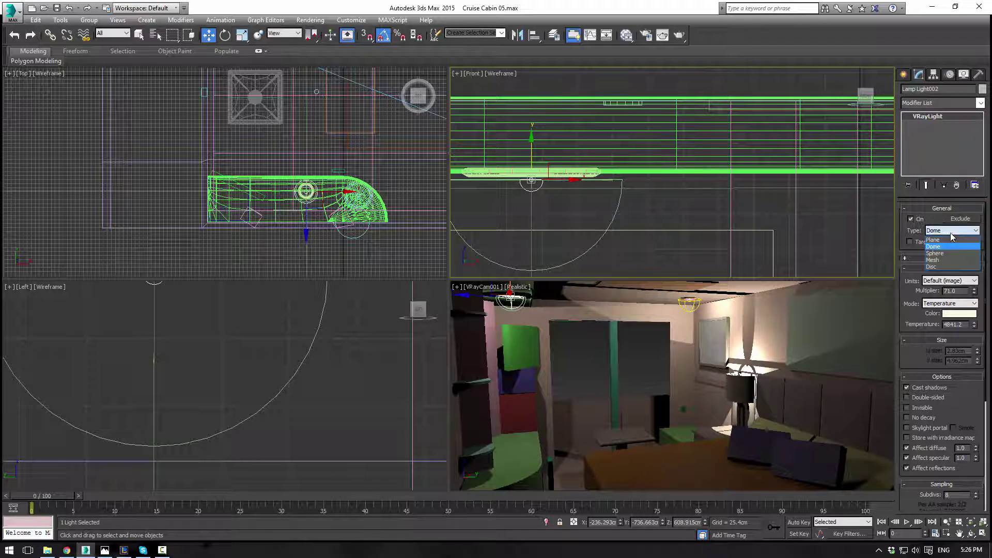
{"action": "left_click", "coordinate": [934, 266]}
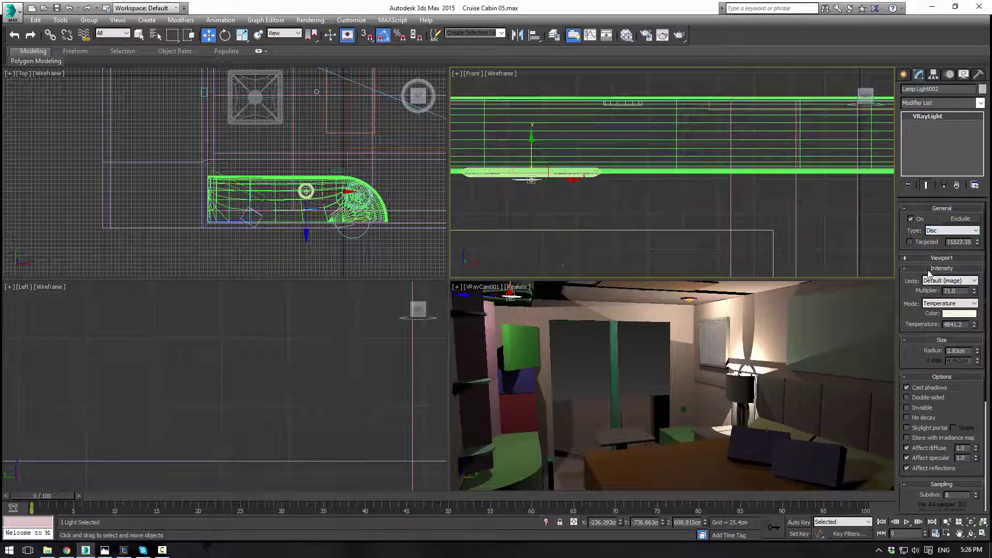
Adjust the disc light's height in the front view so it sits just below the ring.
{"action": "middle_click_drag", "start_coordinate": [567, 193], "coordinate": [578, 204]}
{"action": "left_click_drag", "start_coordinate": [542, 163], "coordinate": [600, 348]}
{"action": "key", "text": "e"}
{"action": "key", "text": "w"}
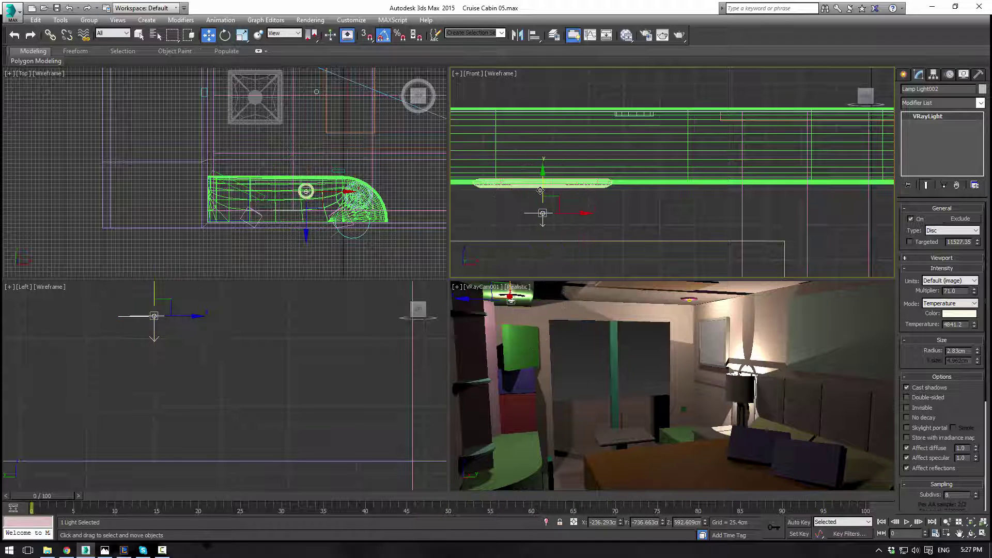
{"action": "left_click_drag", "start_coordinate": [540, 191], "coordinate": [540, 168]}
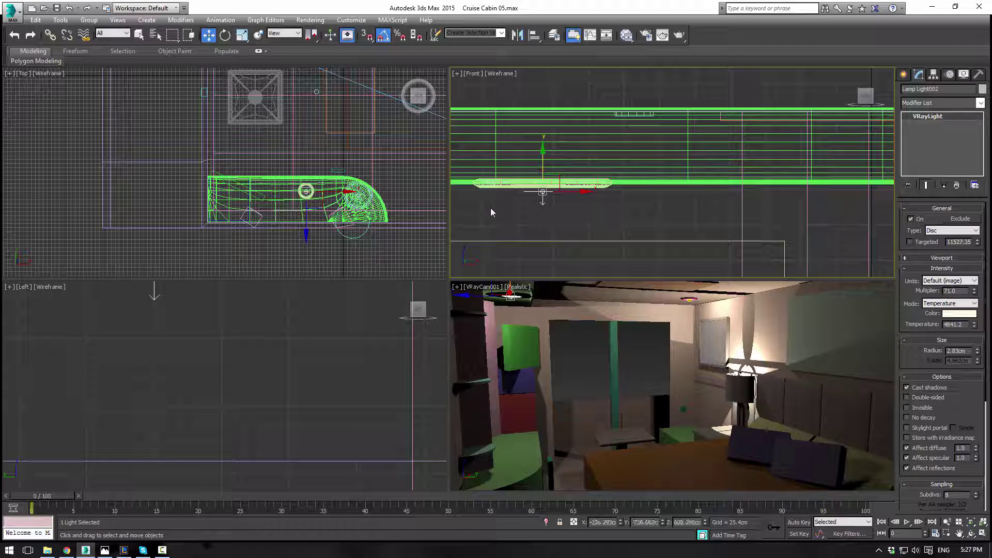
Examine the ring's position against the canopy's underside in the left and perspective views.
{"action": "left_click", "coordinate": [499, 184]}
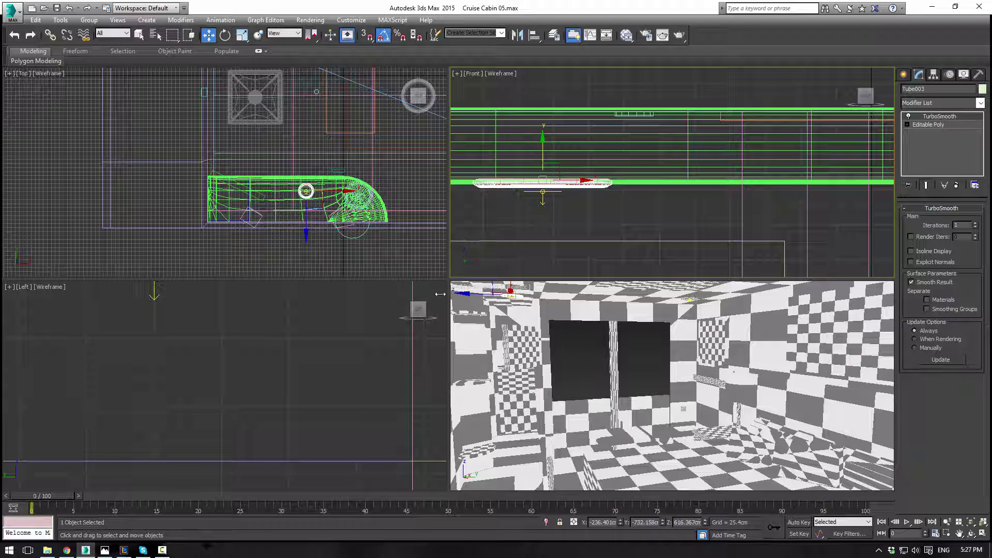
{"action": "middle_click_drag", "start_coordinate": [327, 376], "coordinate": [368, 477]}
{"action": "scroll", "coordinate": [223, 376], "scroll_direction": "up", "scroll_amount": 2}
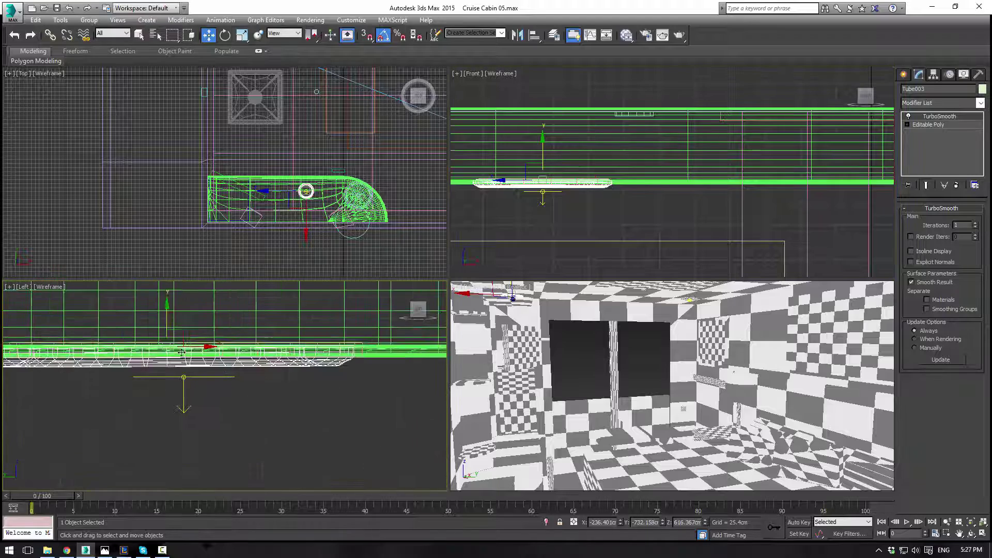
{"action": "right_click", "coordinate": [548, 340]}
{"action": "key", "text": "F3"}
{"action": "mouse_move", "coordinate": [522, 325]}
{"action": "middle_mouse_down", "text": "alt"}
{"action": "mouse_move", "coordinate": [536, 333]}
{"action": "mouse_move", "coordinate": [511, 329]}
{"action": "middle_mouse_up", "text": "alt"}
{"action": "key", "text": "ctrl+z"}
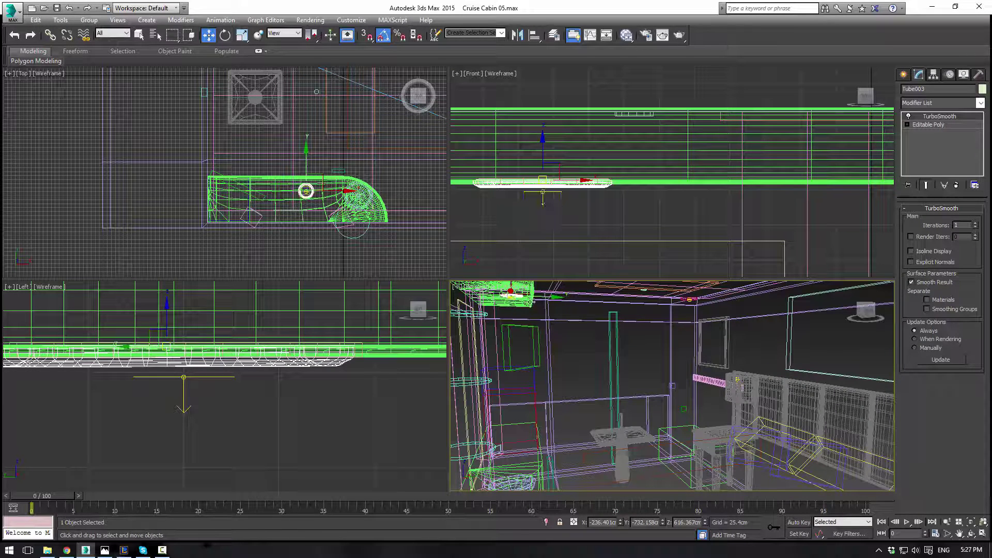
{"action": "key", "text": "F3"}
{"action": "key", "text": "z"}
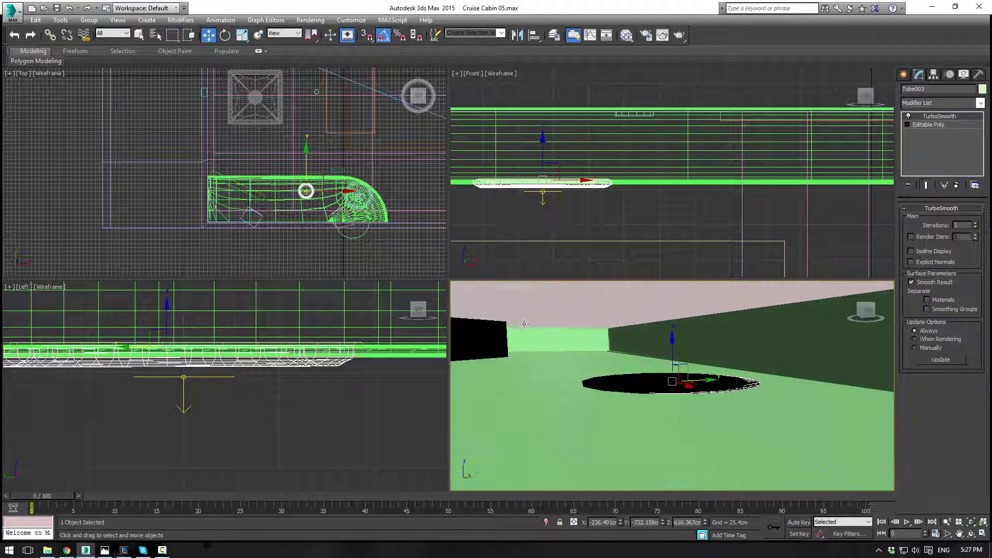
{"action": "middle_click_drag", "start_coordinate": [525, 325], "coordinate": [501, 326], "text": "alt"}
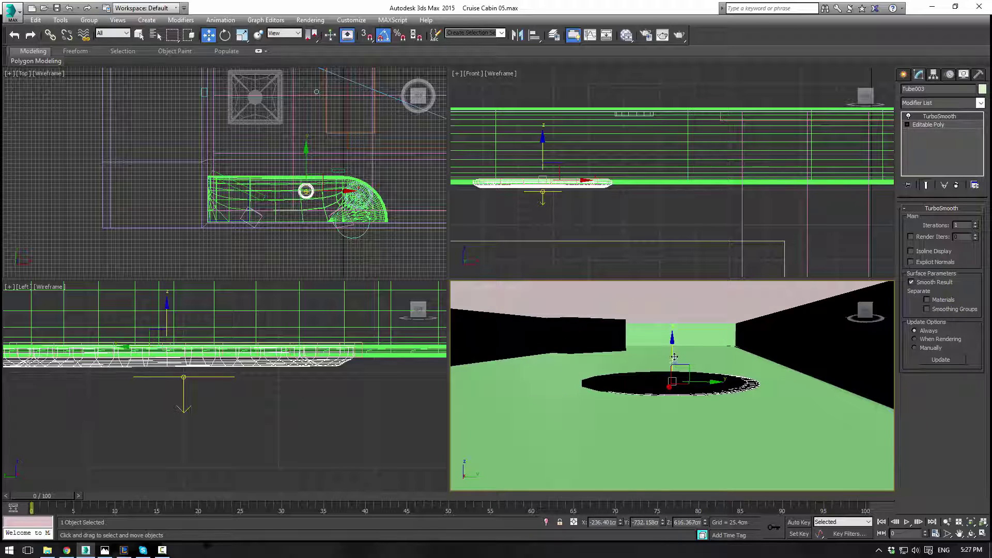
Reposition the ring vertically to Z about 613.6 cm so it sits against the underside of the green canopy.
{"action": "left_click_drag", "start_coordinate": [672, 354], "coordinate": [671, 391]}
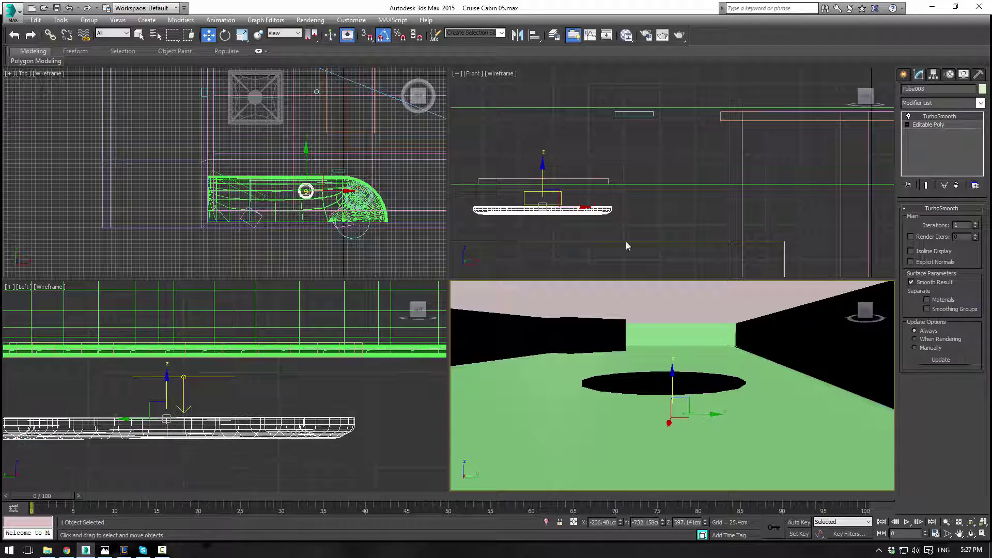
{"action": "left_click", "coordinate": [596, 178]}
{"action": "left_click", "coordinate": [594, 193]}
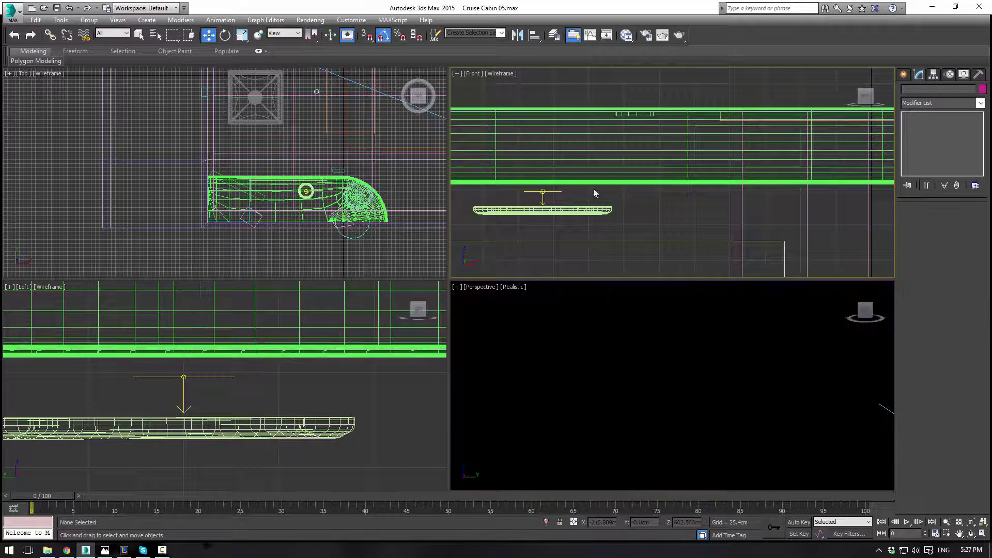
{"action": "left_click", "coordinate": [574, 208]}
{"action": "left_click_drag", "start_coordinate": [539, 172], "coordinate": [546, 151]}
{"action": "left_click", "coordinate": [903, 73]}
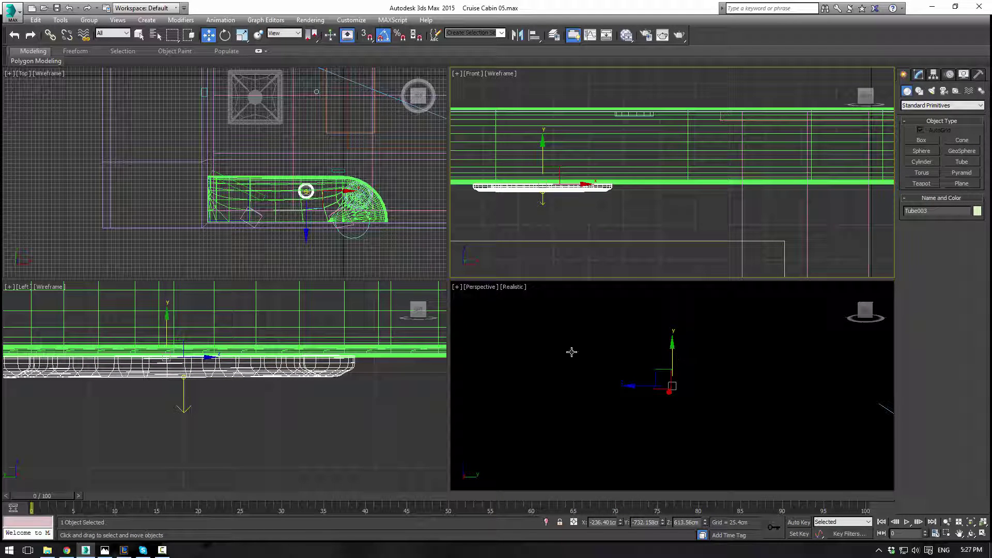
Select the full loop of top polygons on the ring's Editable Poly level and raise it through the canopy's underside.
{"action": "left_click", "coordinate": [918, 73]}
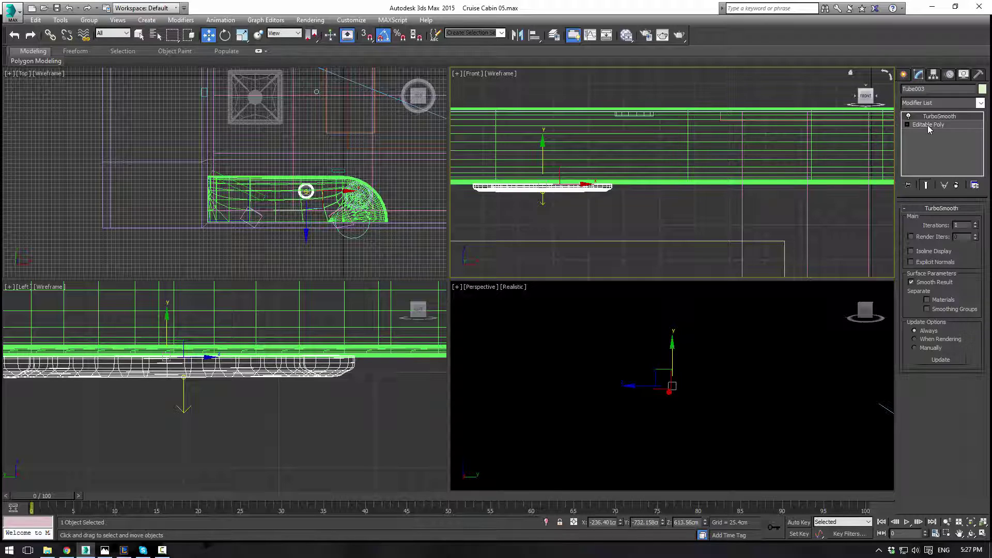
{"action": "left_click", "coordinate": [929, 125]}
{"action": "key", "text": "F3"}
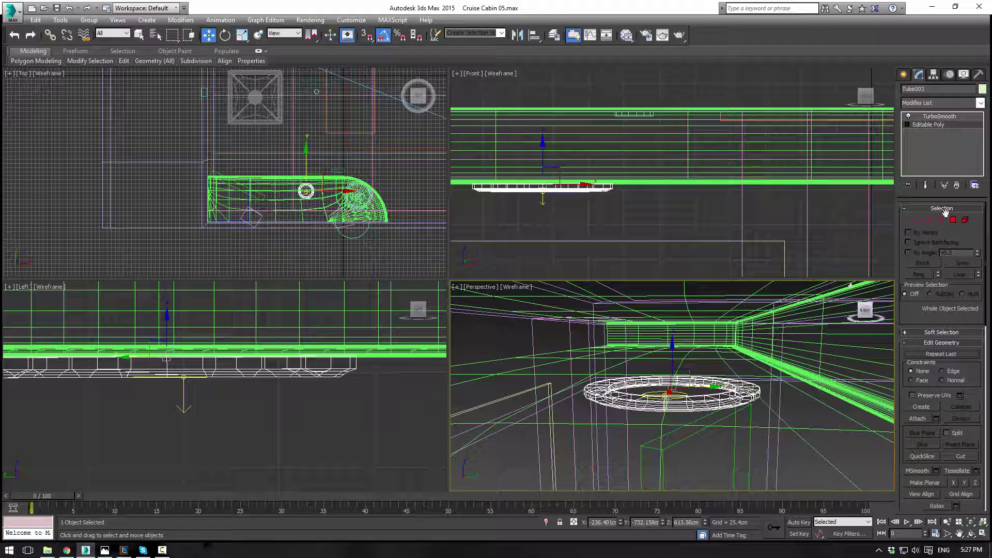
{"action": "left_click", "coordinate": [951, 220]}
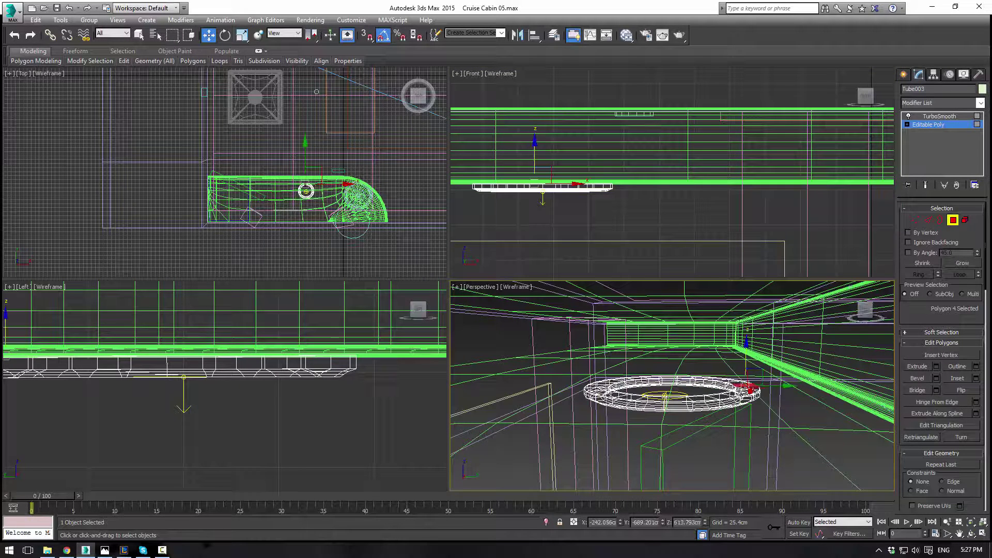
{"action": "left_click", "coordinate": [741, 396]}
{"action": "left_click_drag", "start_coordinate": [670, 350], "coordinate": [672, 337]}
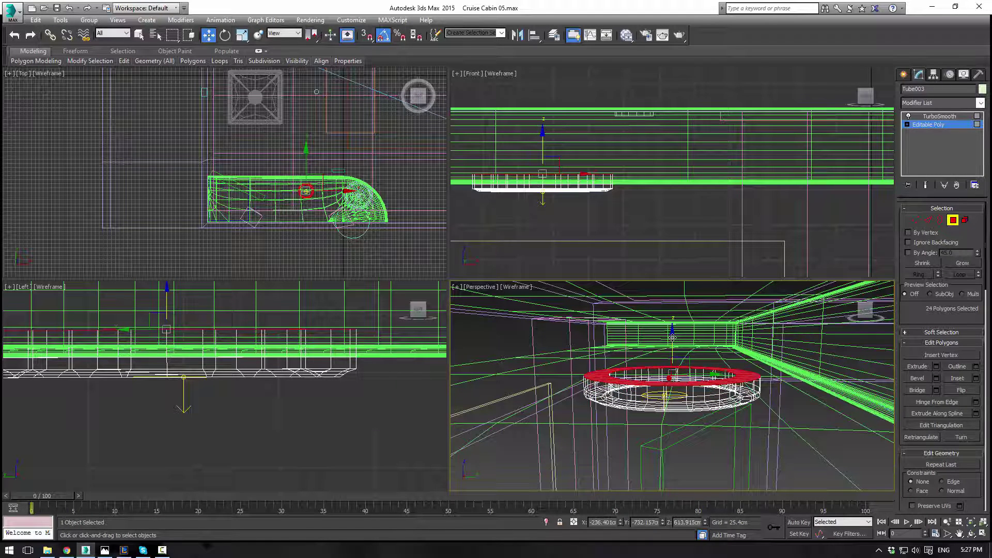
Extrude the ring's raised top polygons by about 0.448 cm and return to its TurboSmooth level.
{"action": "left_click", "coordinate": [936, 367]}
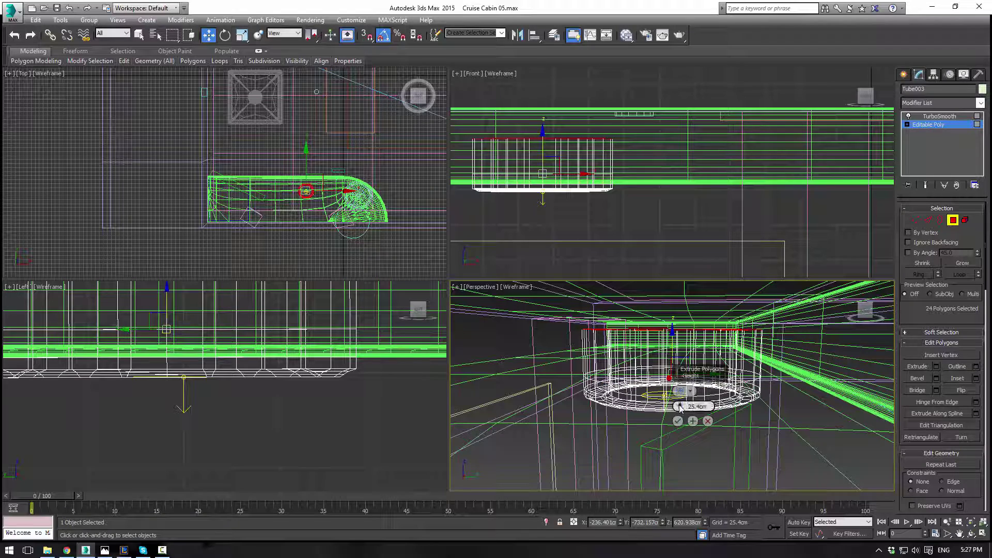
{"action": "left_click_drag", "start_coordinate": [680, 407], "coordinate": [683, 423]}
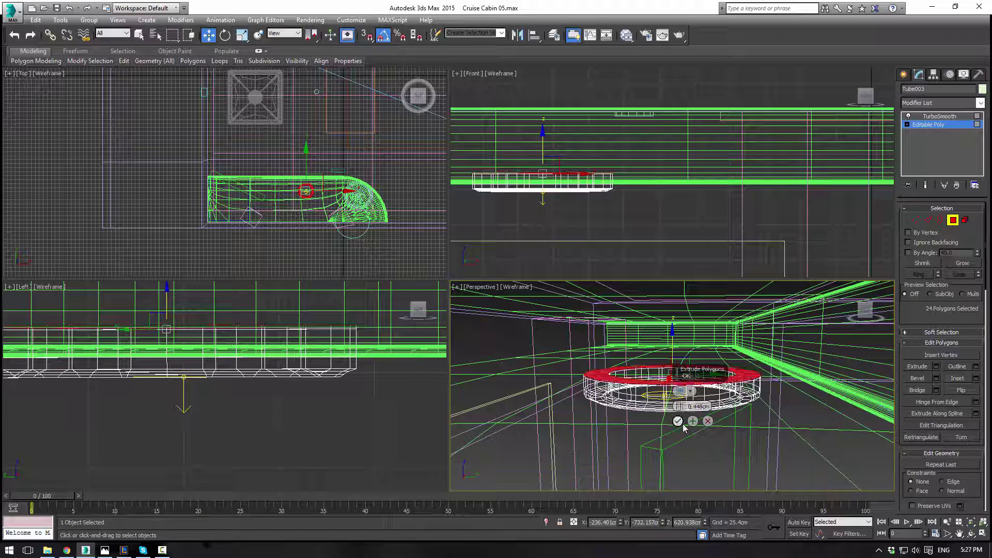
{"action": "left_click", "coordinate": [678, 422]}
{"action": "left_click", "coordinate": [937, 118]}
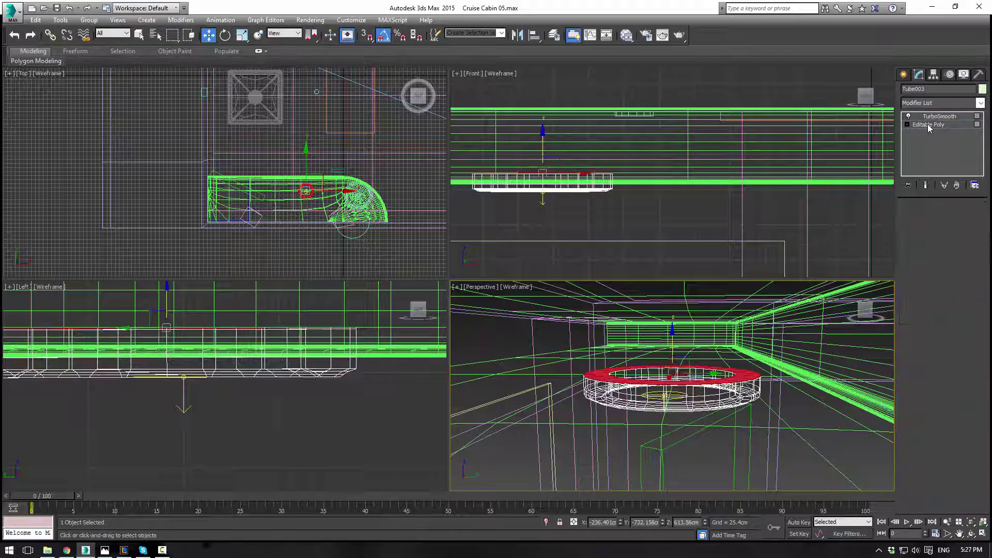
Switch the shaded perspective viewport to the VRayCam001 camera and set its display style to Shaded.
{"action": "left_click", "coordinate": [701, 339]}
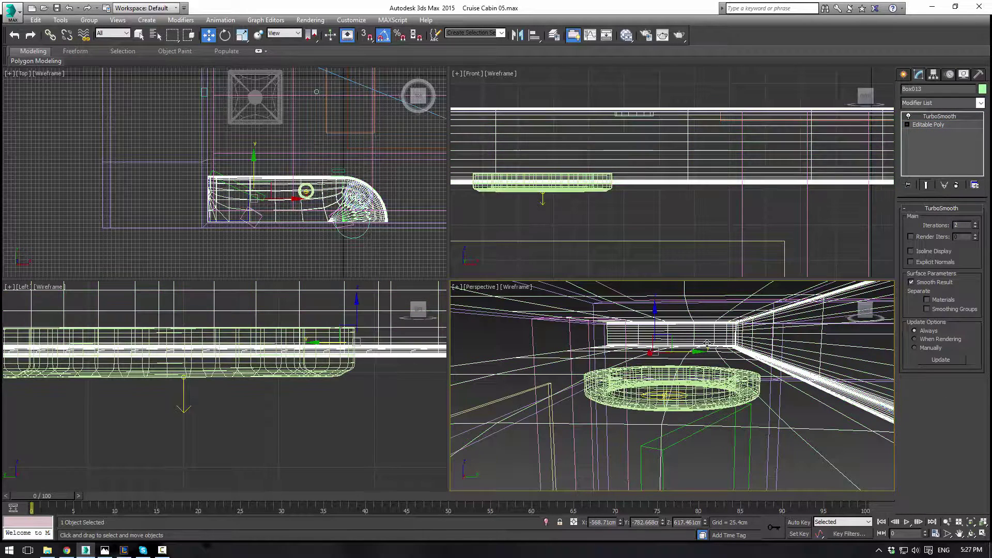
{"action": "key", "text": "F3"}
{"action": "key", "text": "c"}
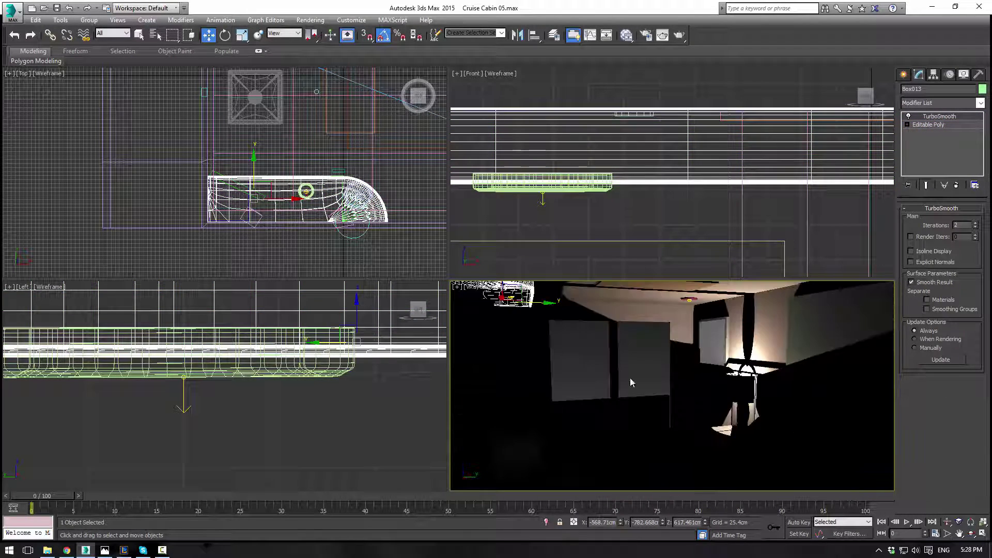
{"action": "left_click", "coordinate": [579, 359]}
{"action": "left_click", "coordinate": [517, 287]}
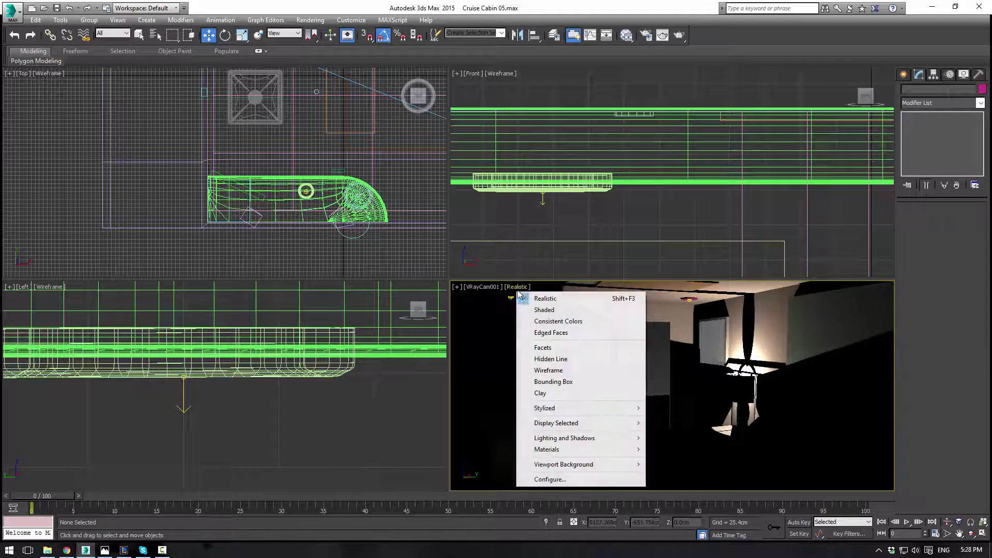
{"action": "left_click", "coordinate": [544, 309]}
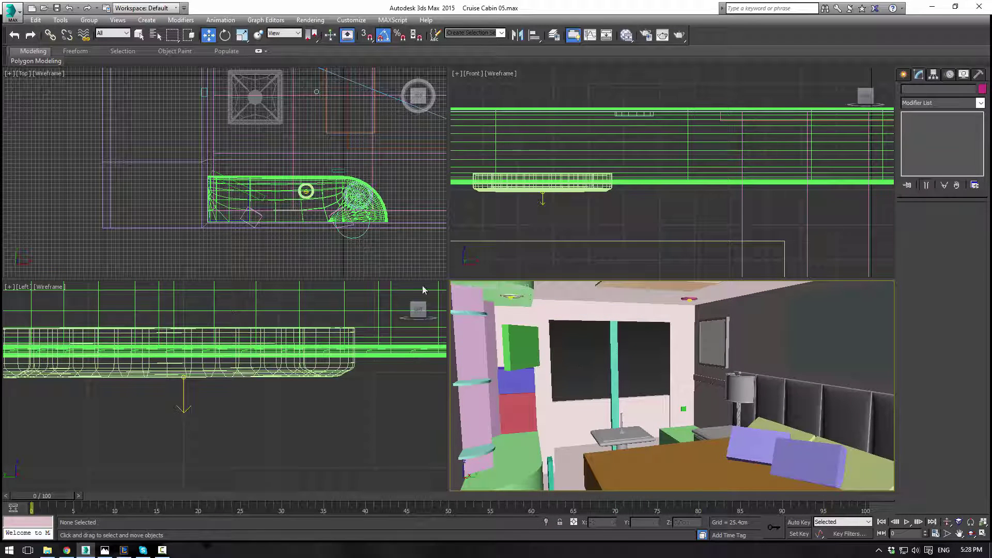
Change the left view to a perspective view looking up at the ring from beneath the canopy.
{"action": "left_click", "coordinate": [579, 188]}
{"action": "left_click", "coordinate": [361, 350]}
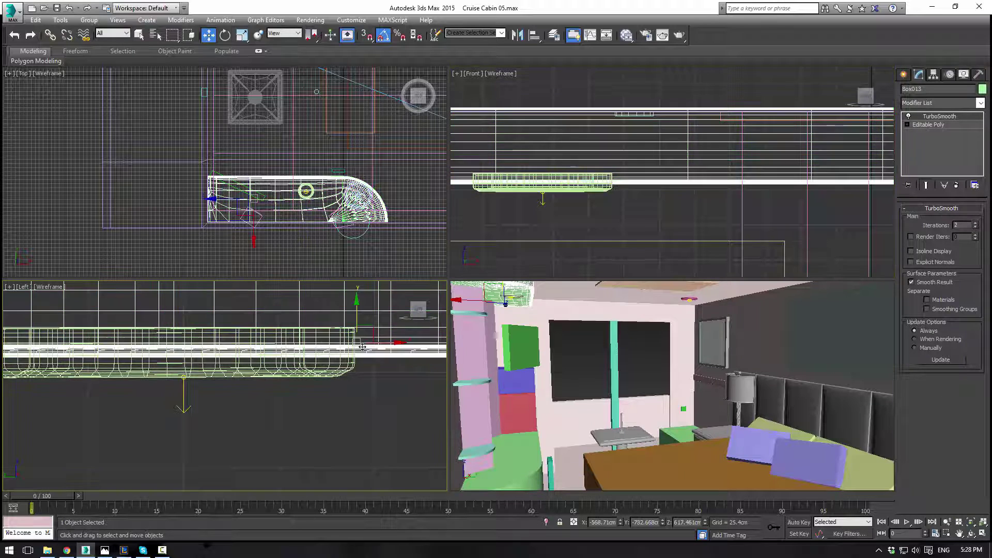
{"action": "key", "text": "p"}
{"action": "scroll", "coordinate": [352, 343], "scroll_direction": "down", "scroll_amount": 3}
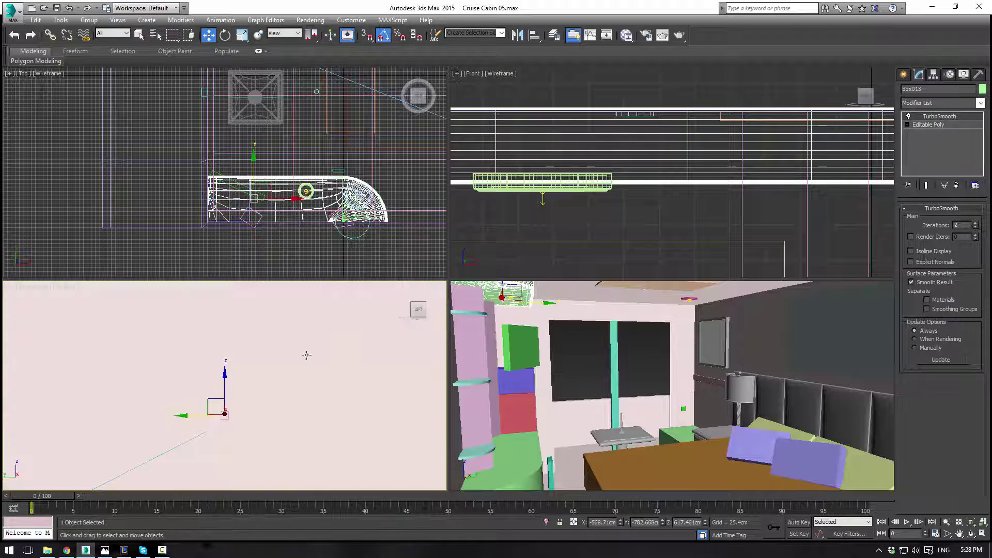
{"action": "scroll", "coordinate": [305, 355], "scroll_direction": "down", "scroll_amount": 3}
{"action": "scroll", "coordinate": [304, 356], "scroll_direction": "up", "scroll_amount": 3}
{"action": "middle_click_drag", "start_coordinate": [305, 355], "coordinate": [255, 402], "text": "alt"}
{"action": "scroll", "coordinate": [310, 353], "scroll_direction": "up", "scroll_amount": 3}
{"action": "middle_click_drag", "start_coordinate": [310, 353], "coordinate": [288, 355]}
Set the disc light's radius to about 7.4 cm and center it inside the ring in the top view.
{"action": "left_click", "coordinate": [282, 341]}
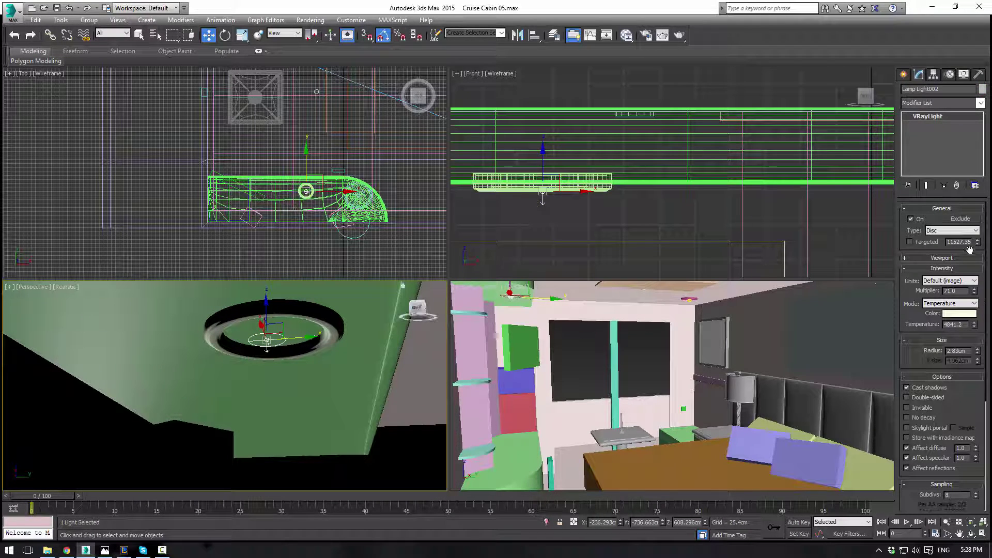
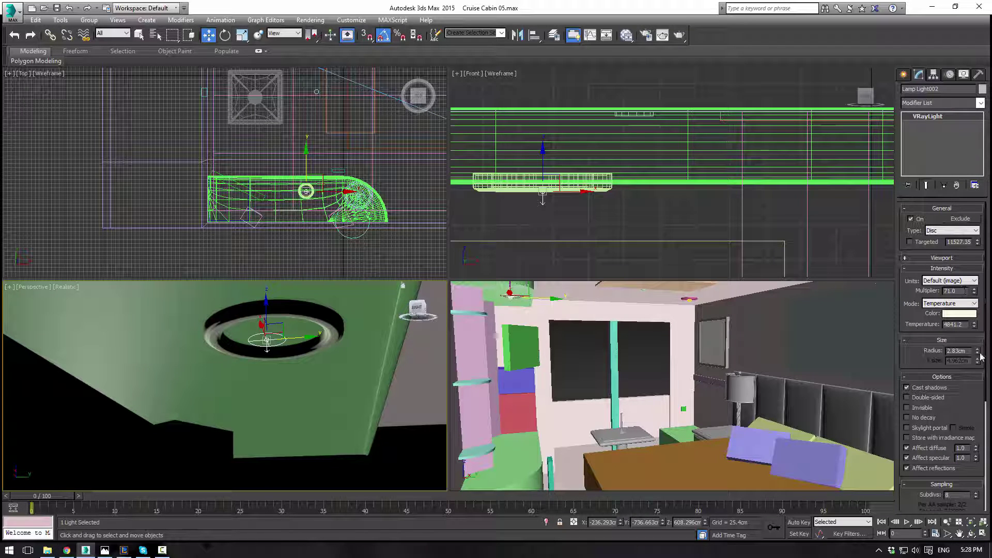
{"action": "left_click_drag", "start_coordinate": [977, 350], "coordinate": [967, 244]}
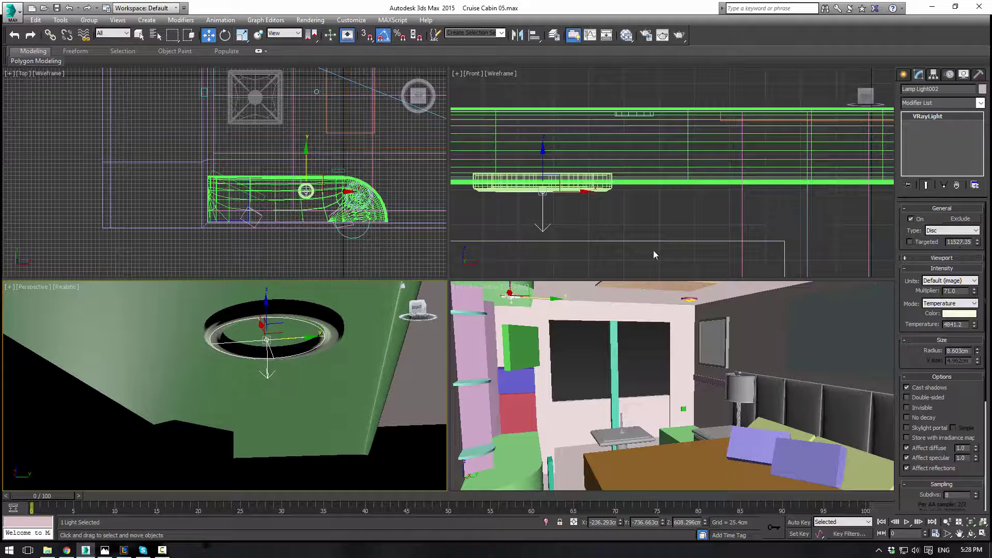
{"action": "scroll", "coordinate": [338, 189], "scroll_direction": "up", "scroll_amount": 8}
{"action": "left_click", "coordinate": [298, 172]}
{"action": "left_click", "coordinate": [291, 154]}
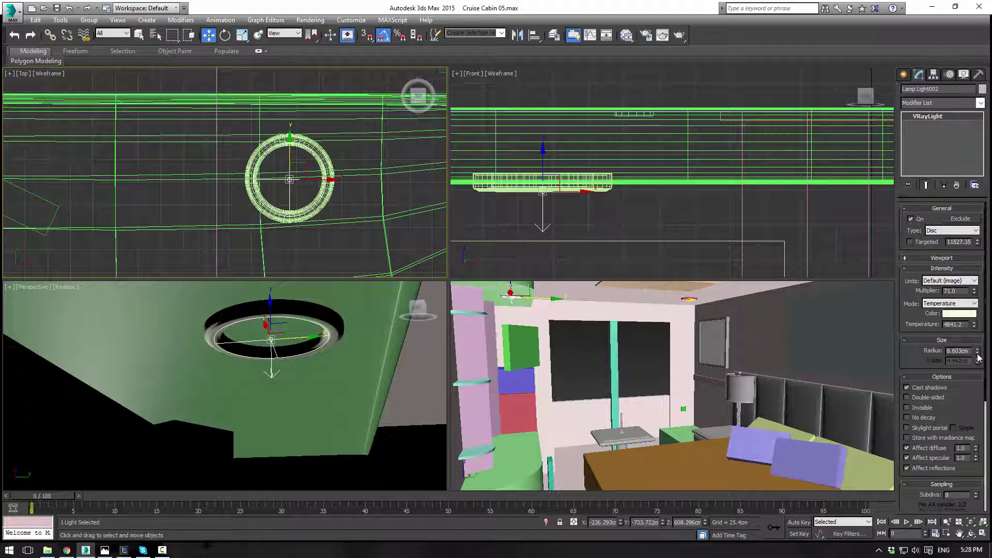
{"action": "left_click_drag", "start_coordinate": [978, 355], "coordinate": [977, 356]}
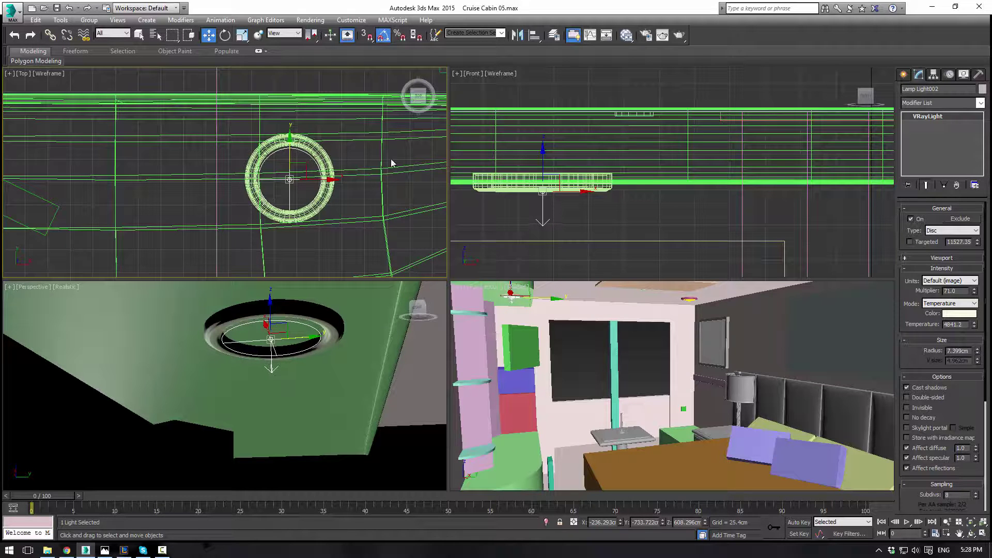
{"action": "left_click_drag", "start_coordinate": [287, 154], "coordinate": [286, 151]}
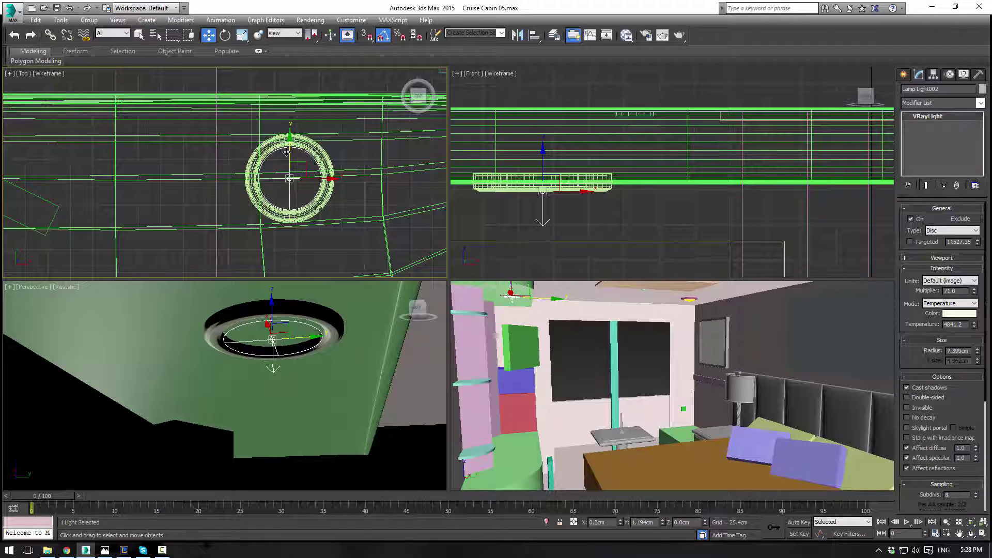
Raise the disc light in the front view to Z about 611.2 cm so it sits inside the ring.
{"action": "right_click", "coordinate": [568, 206]}
{"action": "scroll", "coordinate": [567, 209], "scroll_direction": "up", "scroll_amount": 2}
{"action": "left_click_drag", "start_coordinate": [533, 160], "coordinate": [530, 155]}
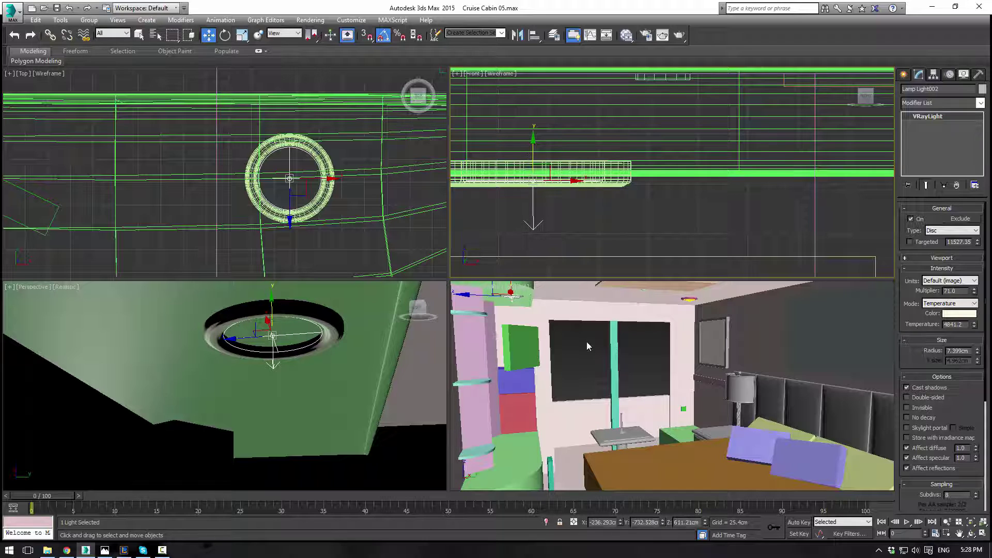
Set the camera viewport's display style back to Realistic.
{"action": "left_click", "coordinate": [525, 302]}
{"action": "left_click", "coordinate": [523, 289]}
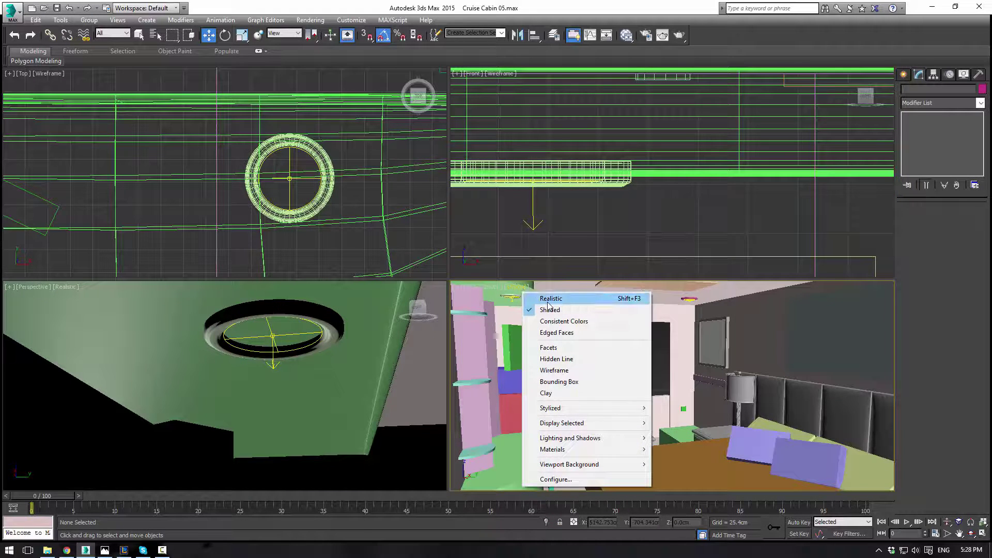
{"action": "left_click", "coordinate": [546, 301]}
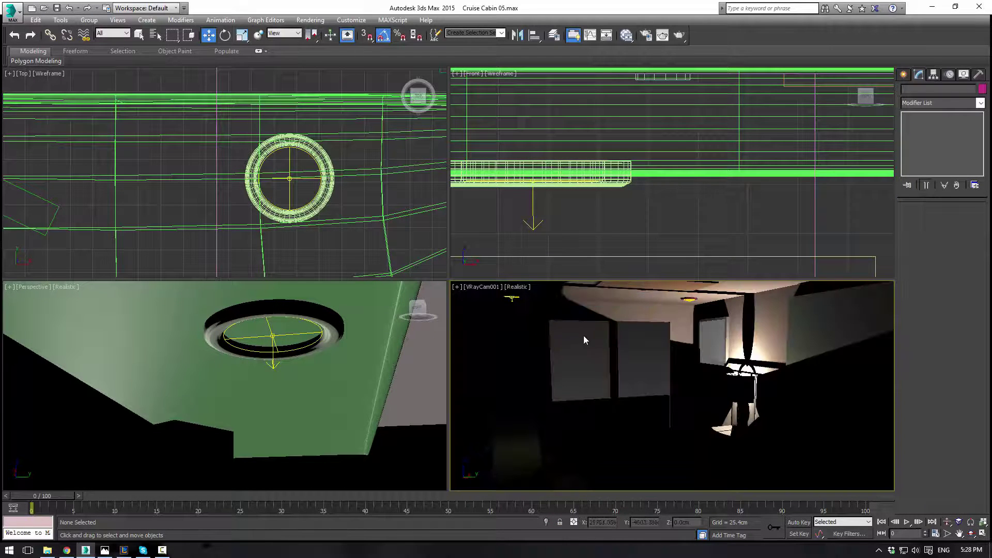
Raise the disc light further into the ring to Z about 612.6 cm and look over its options.
{"action": "left_click", "coordinate": [508, 297]}
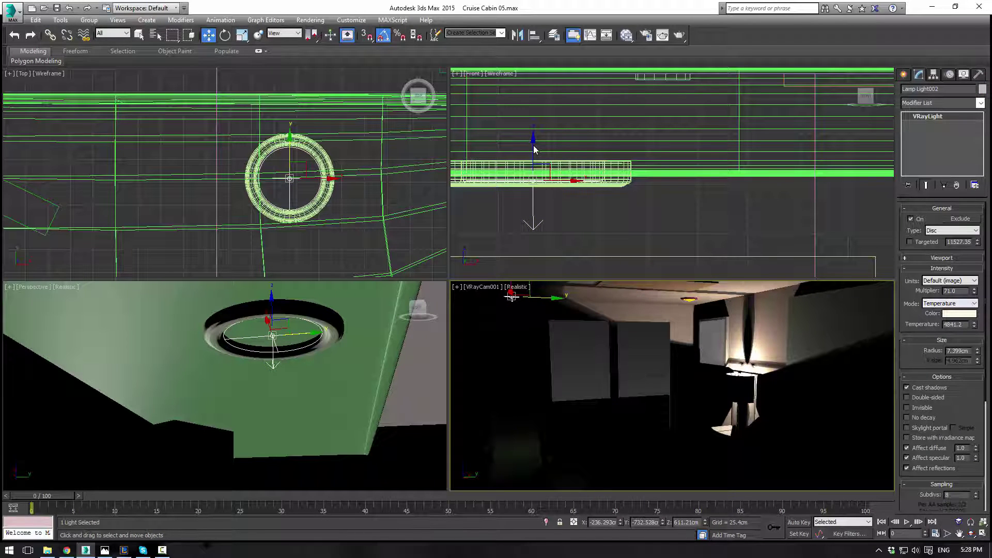
{"action": "left_click_drag", "start_coordinate": [534, 150], "coordinate": [534, 170]}
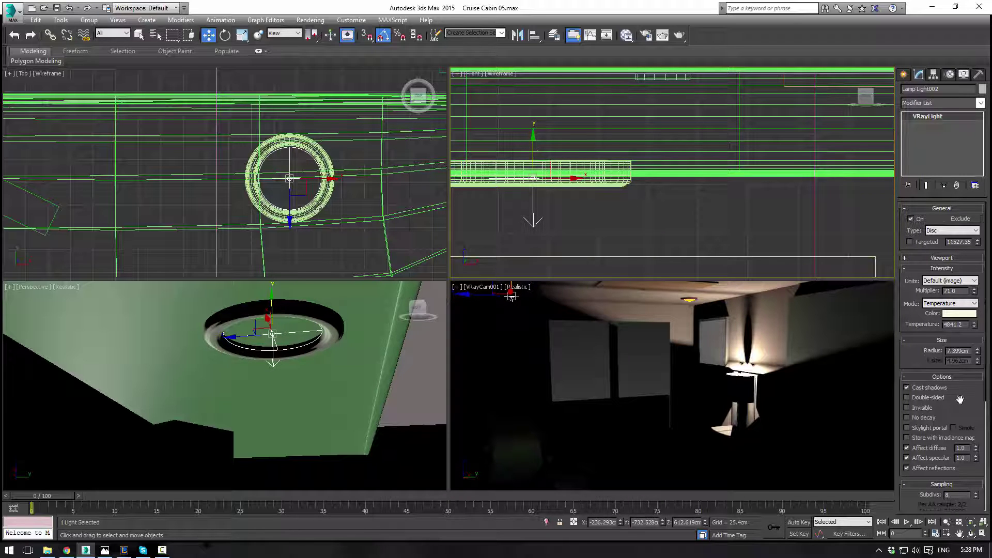
{"action": "left_click_drag", "start_coordinate": [959, 398], "coordinate": [959, 315]}
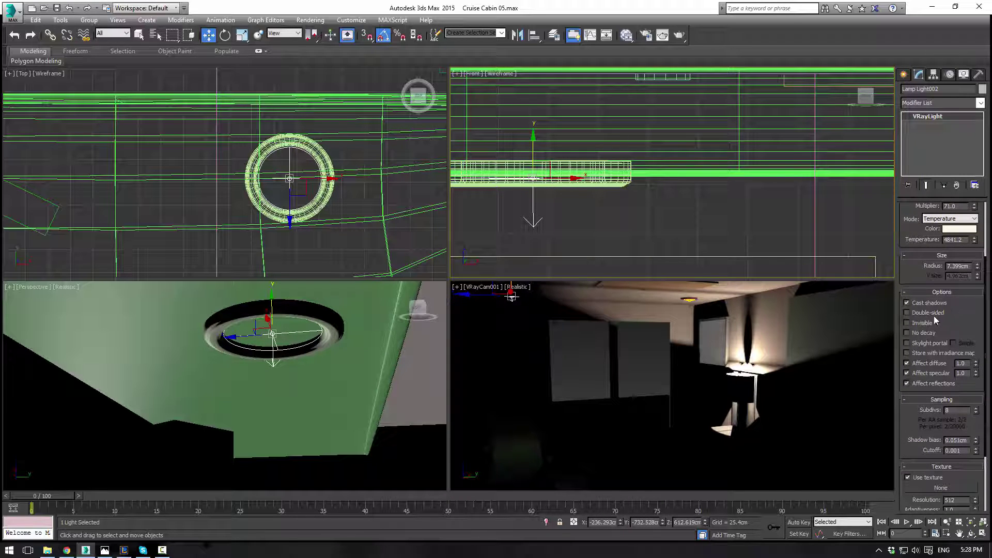
{"action": "left_click", "coordinate": [626, 355]}
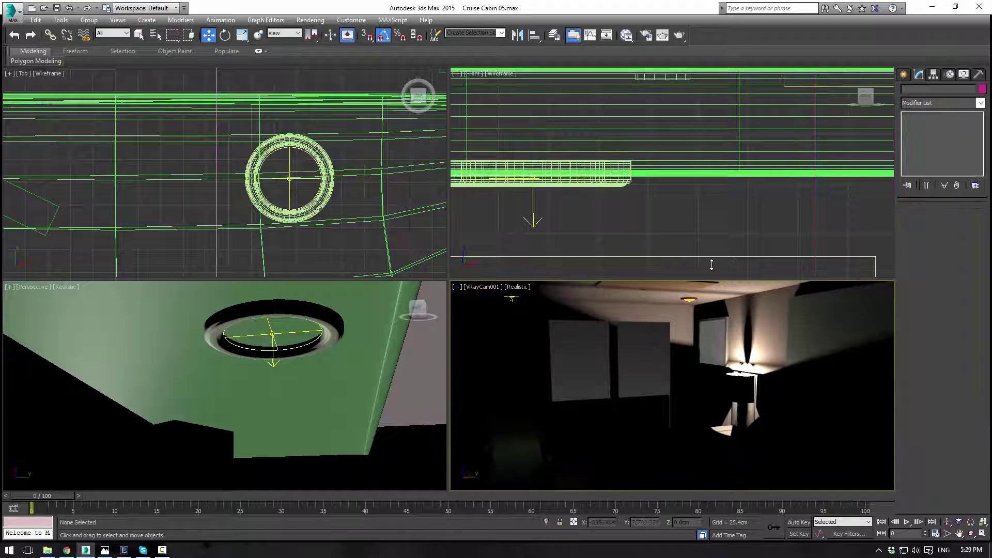
Create a VRaySun in the front view, aimed from high outside down to the cabin's window side, and add the VRaySky environment map.
{"action": "left_click", "coordinate": [908, 74]}
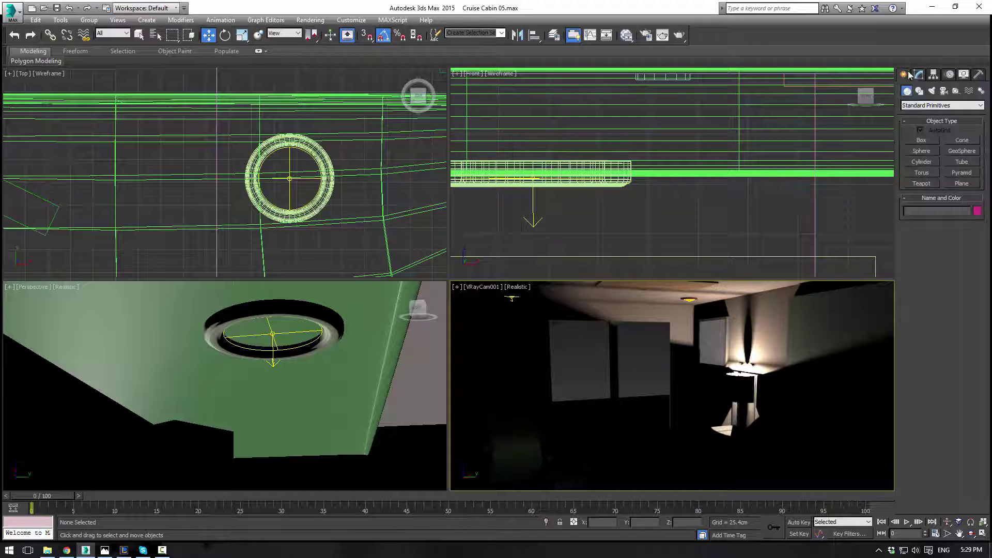
{"action": "left_click", "coordinate": [932, 91]}
{"action": "left_click", "coordinate": [941, 105]}
{"action": "left_click", "coordinate": [913, 121]}
{"action": "left_click", "coordinate": [940, 105]}
{"action": "left_click", "coordinate": [916, 128]}
{"action": "left_click", "coordinate": [962, 151]}
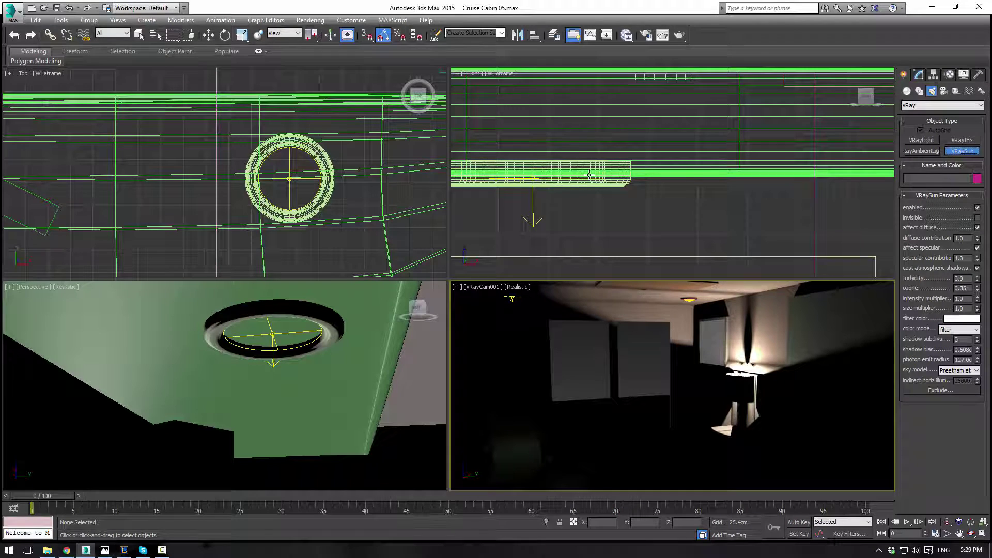
{"action": "scroll", "coordinate": [589, 175], "scroll_direction": "down", "scroll_amount": 10}
{"action": "scroll", "coordinate": [510, 158], "scroll_direction": "down", "scroll_amount": 2}
{"action": "left_click_drag", "start_coordinate": [522, 95], "coordinate": [576, 200]}
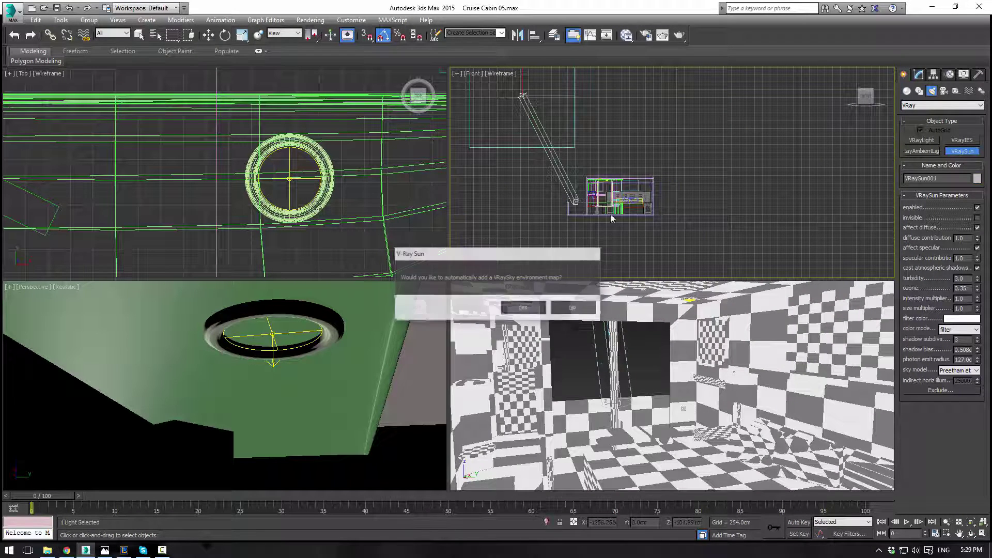
{"action": "left_click", "coordinate": [524, 308]}
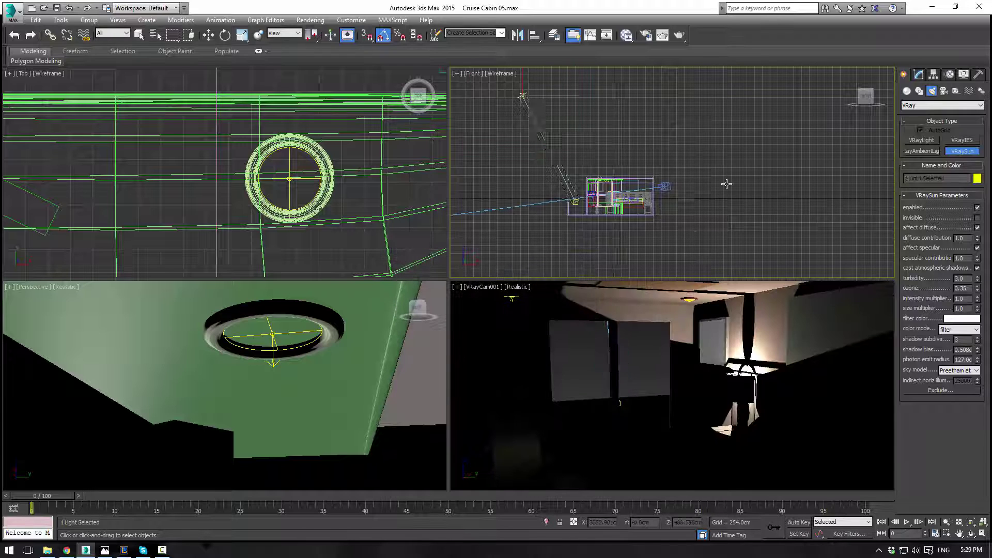
{"action": "right_click", "coordinate": [746, 193]}
{"action": "left_click", "coordinate": [728, 189]}
Move the other ceiling light, Lamp Light001, down beside the window to Z about 354.9 cm and check its light settings.
{"action": "left_click", "coordinate": [584, 359]}
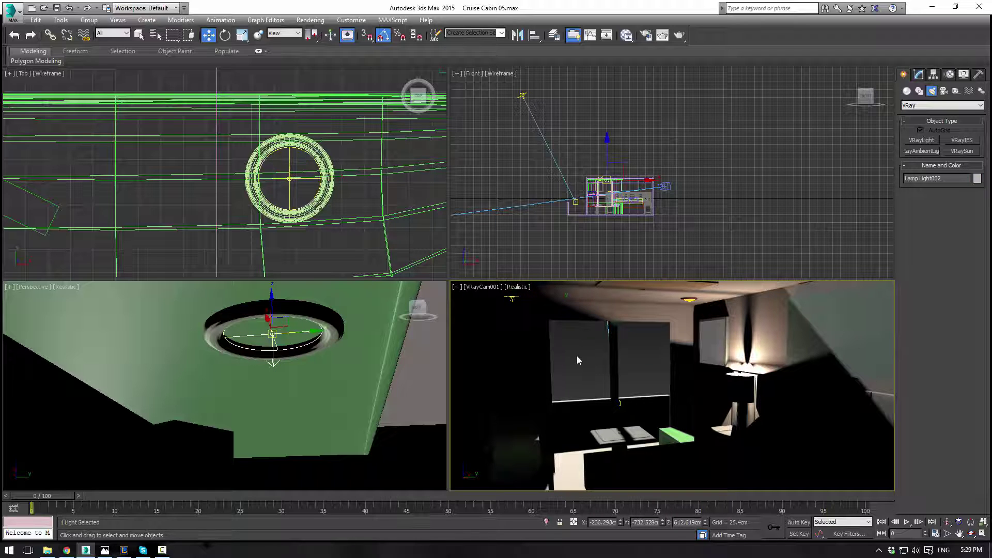
{"action": "left_click", "coordinate": [688, 303]}
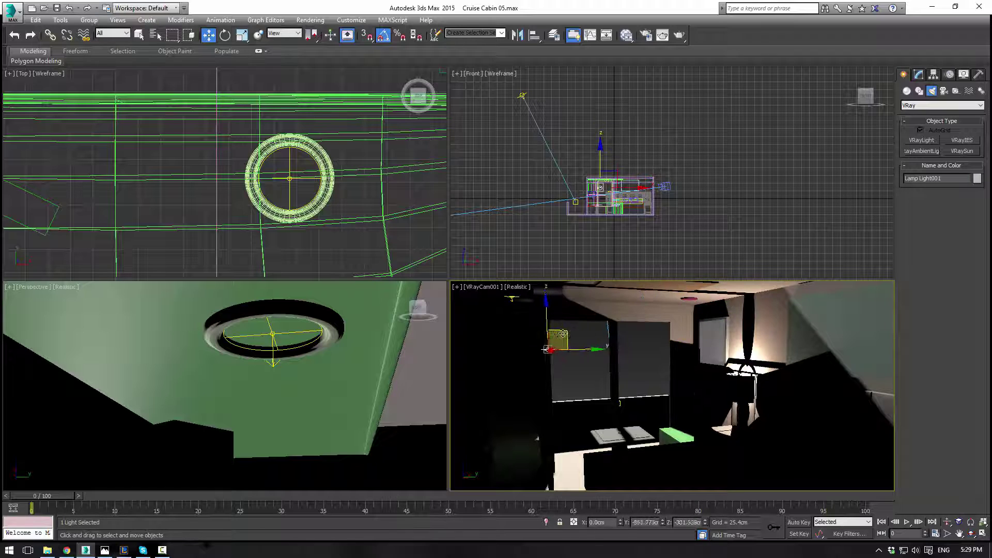
{"action": "left_click_drag", "start_coordinate": [563, 334], "coordinate": [549, 348]}
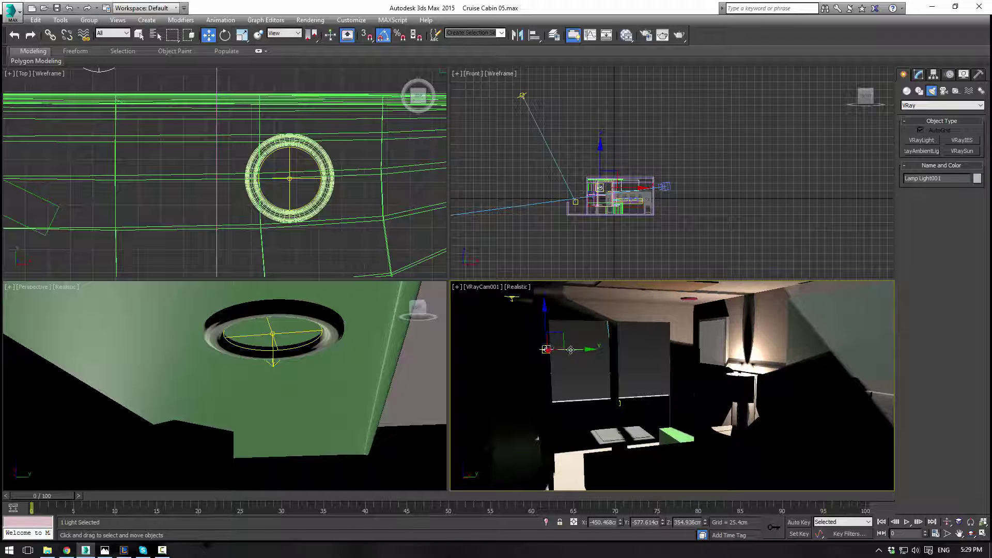
{"action": "left_click", "coordinate": [919, 75]}
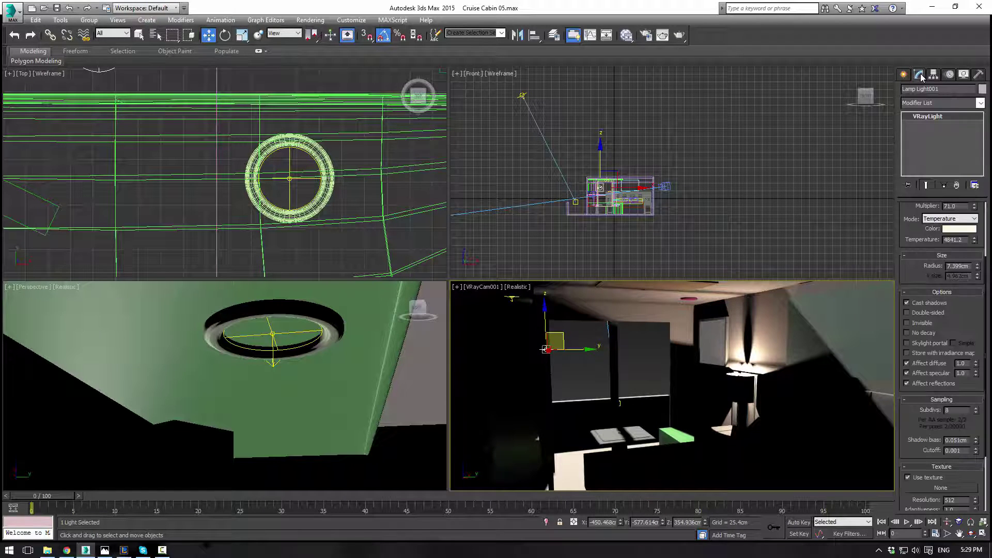
{"action": "left_click", "coordinate": [606, 355]}
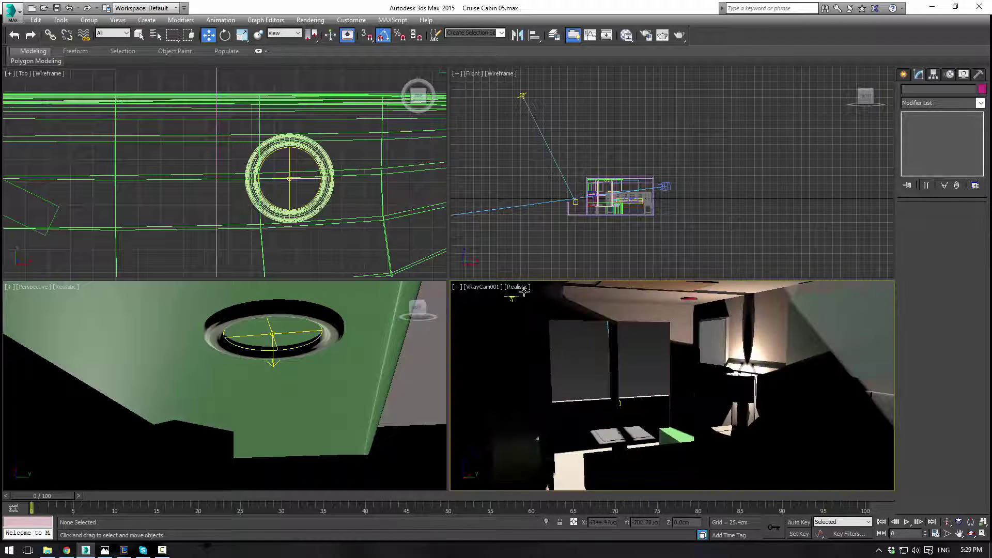
{"action": "left_click", "coordinate": [527, 287]}
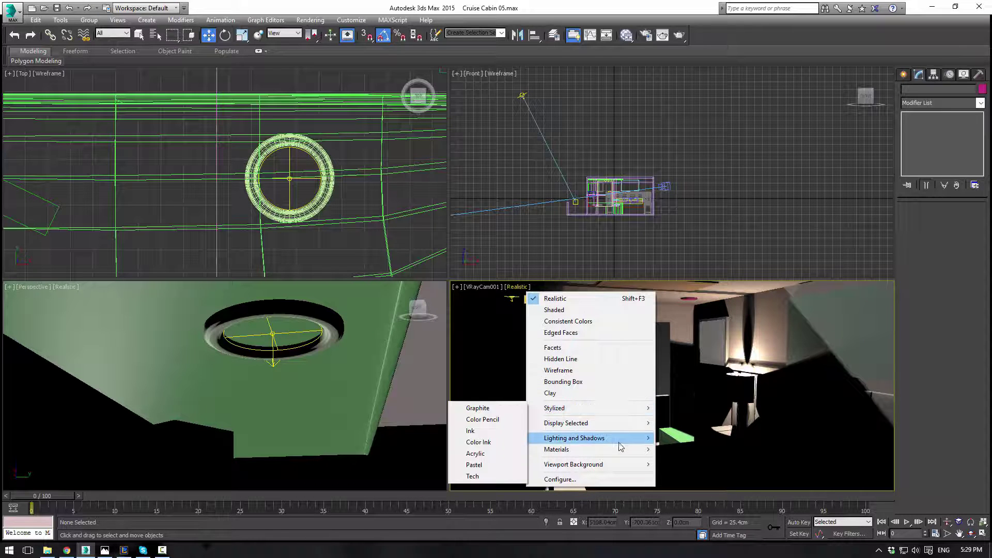
{"action": "mouse_move", "coordinate": [636, 441]}
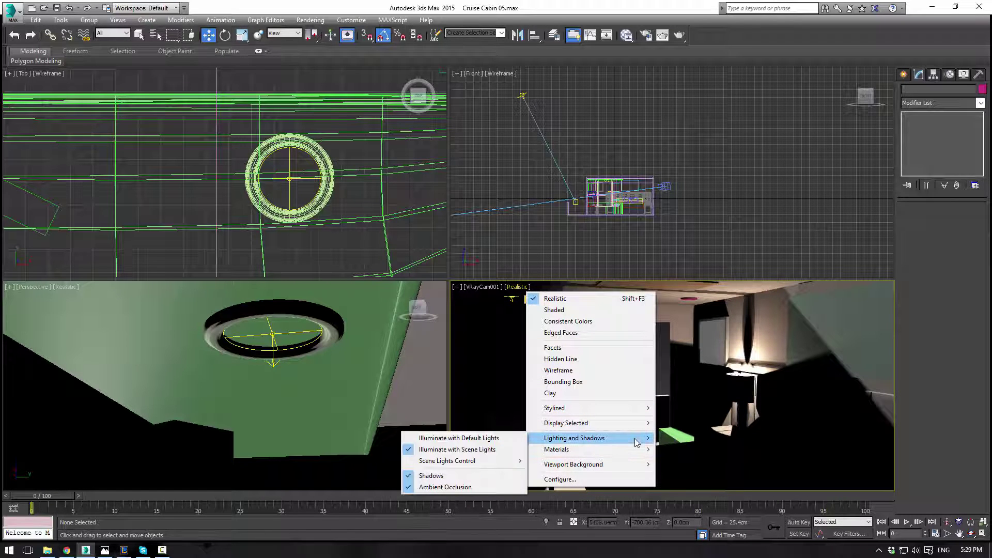
{"action": "mouse_move", "coordinate": [500, 461]}
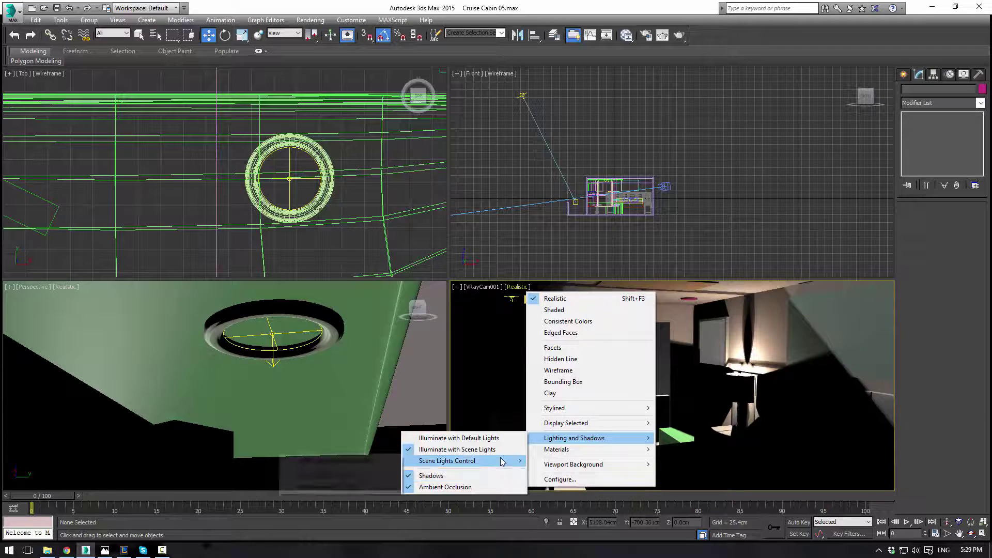
{"action": "left_click", "coordinate": [677, 353]}
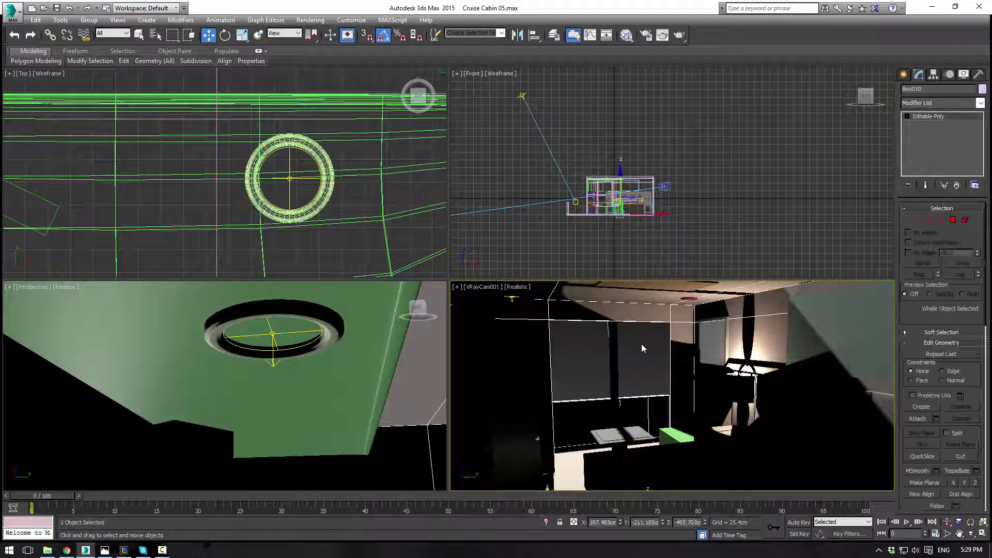
{"action": "left_click", "coordinate": [641, 344]}
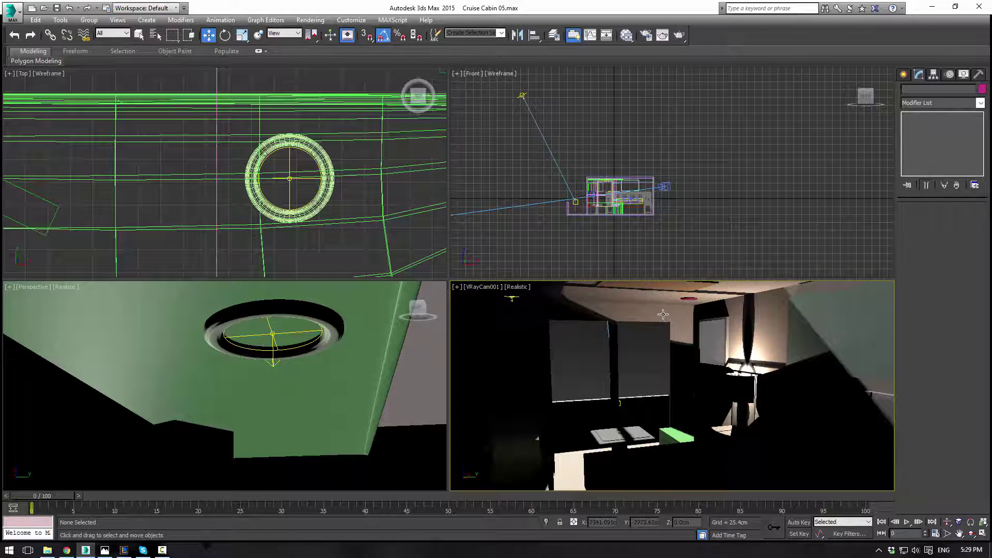
Create a thin cylinder with a radius of about 49.9 cm across the canopy ring's opening in the perspective view.
{"action": "left_click", "coordinate": [328, 177]}
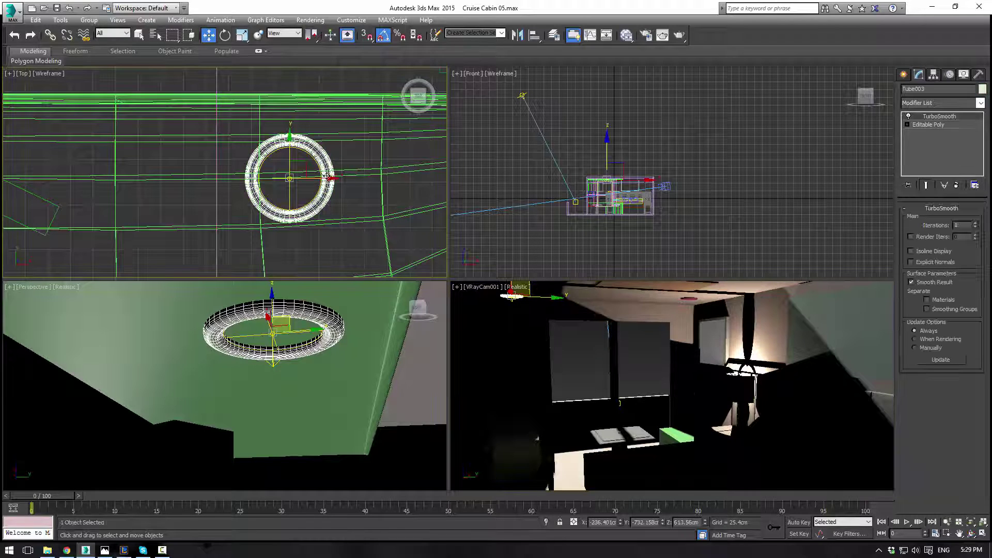
{"action": "left_click", "coordinate": [903, 74]}
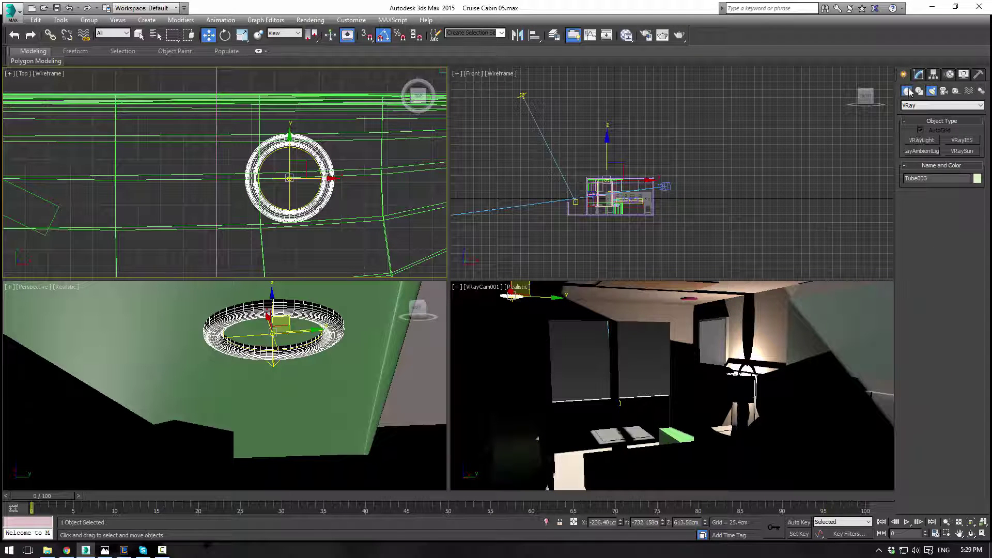
{"action": "left_click", "coordinate": [906, 91]}
{"action": "left_click", "coordinate": [919, 151]}
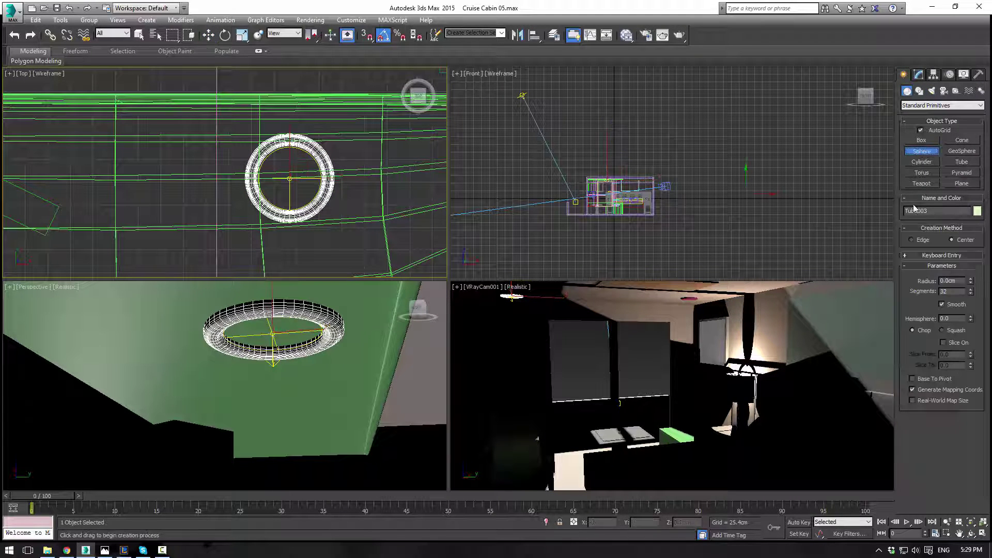
{"action": "left_click", "coordinate": [922, 161]}
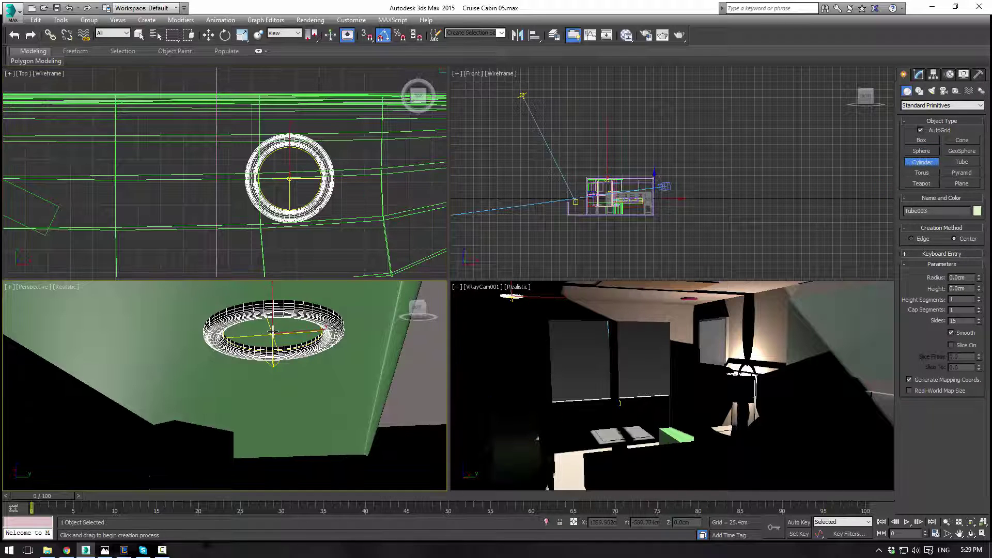
{"action": "left_click_drag", "start_coordinate": [281, 340], "coordinate": [293, 362]}
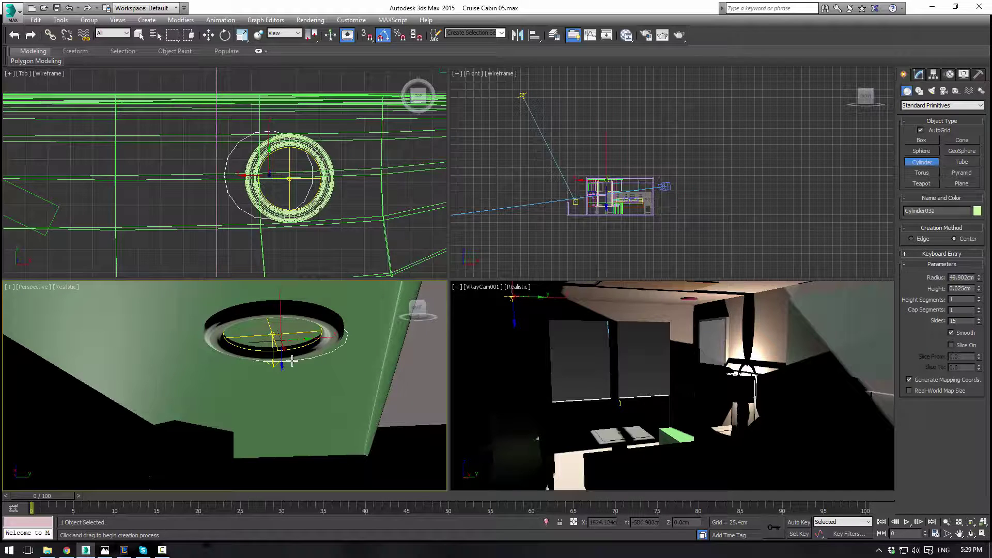
{"action": "left_click", "coordinate": [292, 362]}
Center the new cylinder on the ring in the top view and set its radius to 45.91 cm.
{"action": "scroll", "coordinate": [331, 207], "scroll_direction": "up", "scroll_amount": 2}
{"action": "key", "text": "w"}
{"action": "left_click_drag", "start_coordinate": [254, 167], "coordinate": [285, 166]}
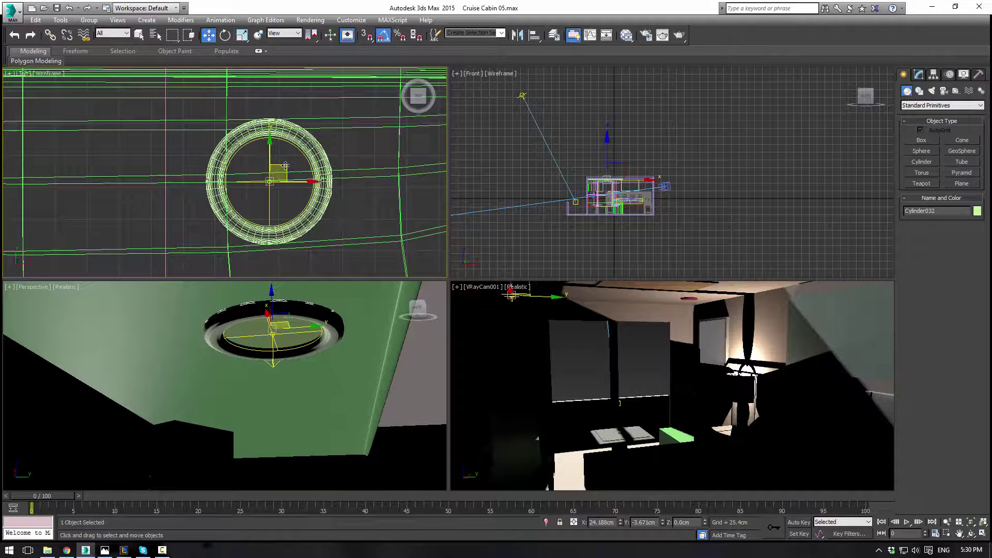
{"action": "left_click", "coordinate": [919, 74]}
{"action": "left_click_drag", "start_coordinate": [981, 225], "coordinate": [980, 224]}
Lower the cylinder inside the ring to Z about 609.8 cm and move the disc light down just below it.
{"action": "middle_click_drag", "start_coordinate": [455, 386], "coordinate": [357, 373]}
{"action": "right_click", "coordinate": [278, 323]}
{"action": "left_click_drag", "start_coordinate": [273, 299], "coordinate": [274, 302]}
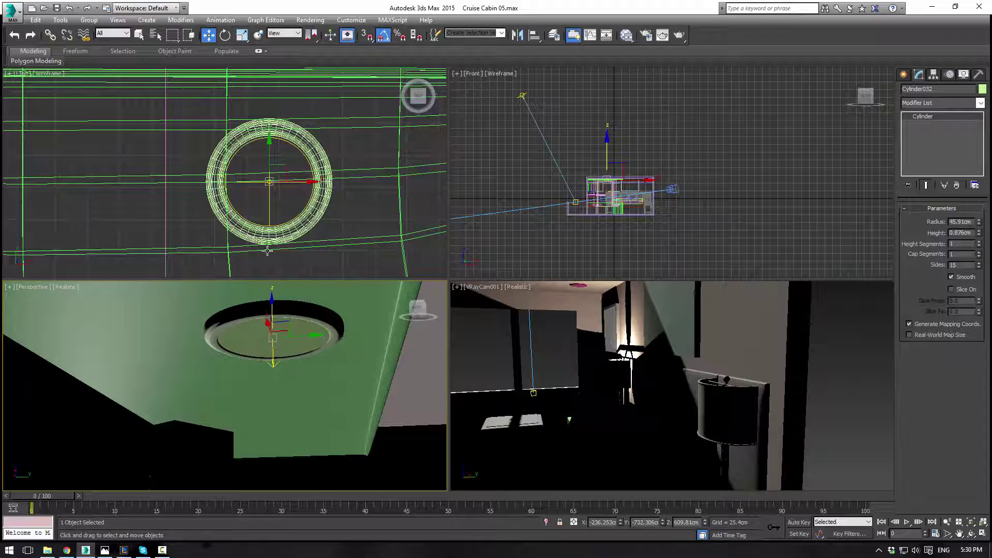
{"action": "left_click", "coordinate": [273, 340]}
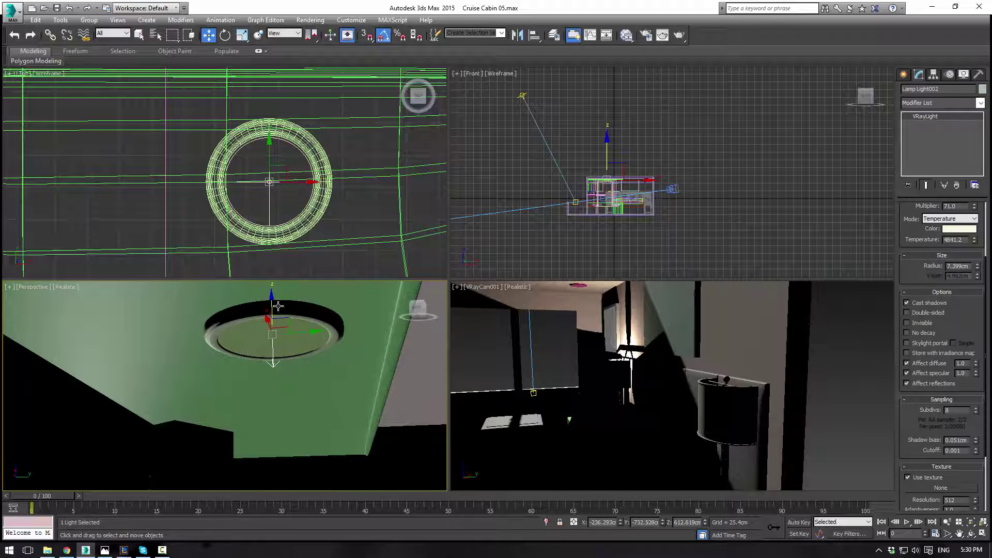
{"action": "left_click_drag", "start_coordinate": [273, 301], "coordinate": [275, 308]}
Clone the disc light, cylinder and ring together as one copy to the opposite side of the cabin in the top view.
{"action": "left_click", "coordinate": [323, 321], "text": "ctrl"}
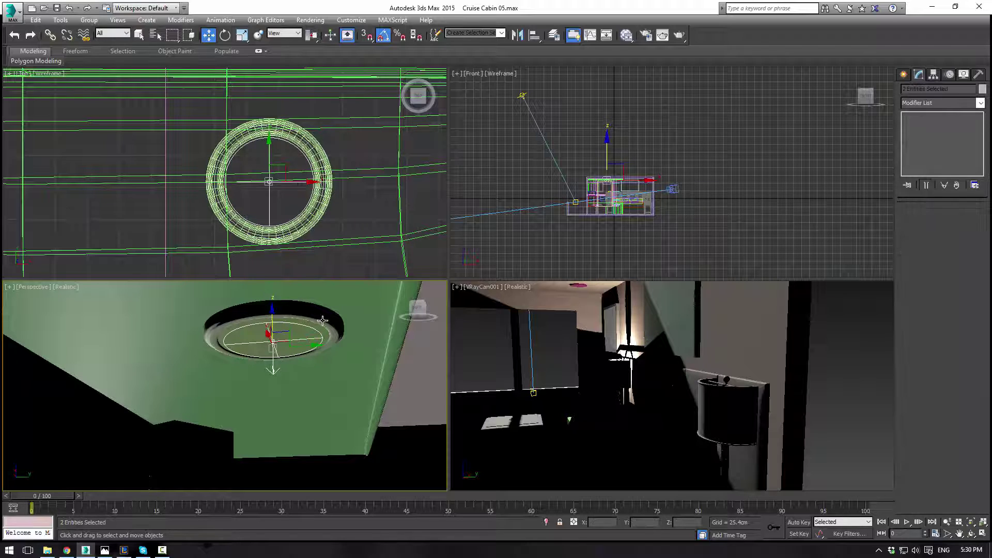
{"action": "left_click", "coordinate": [323, 320], "text": "ctrl"}
{"action": "scroll", "coordinate": [323, 178], "scroll_direction": "down", "scroll_amount": 10}
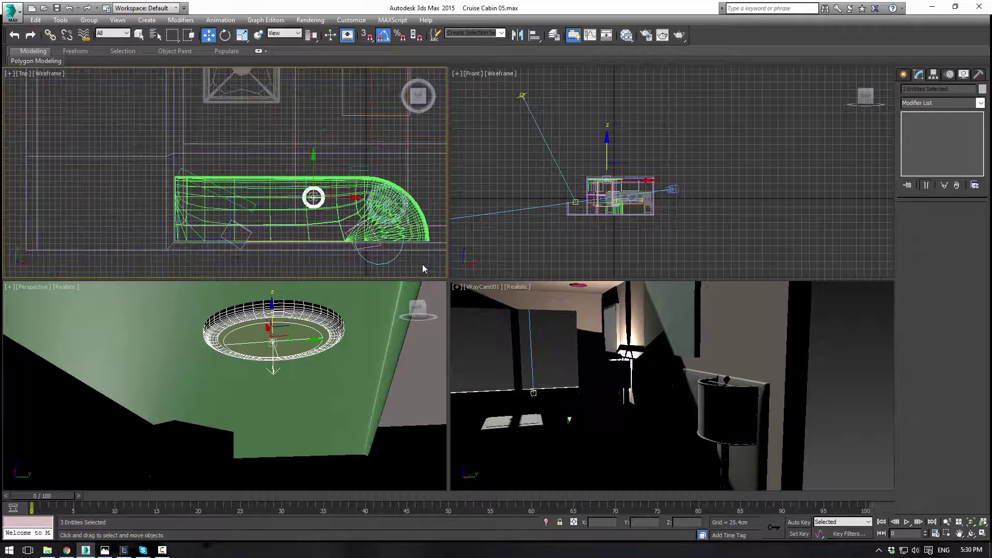
{"action": "scroll", "coordinate": [423, 269], "scroll_direction": "down", "scroll_amount": 6}
{"action": "scroll", "coordinate": [383, 218], "scroll_direction": "up", "scroll_amount": 2}
{"action": "middle_click_drag", "start_coordinate": [367, 204], "coordinate": [297, 201]}
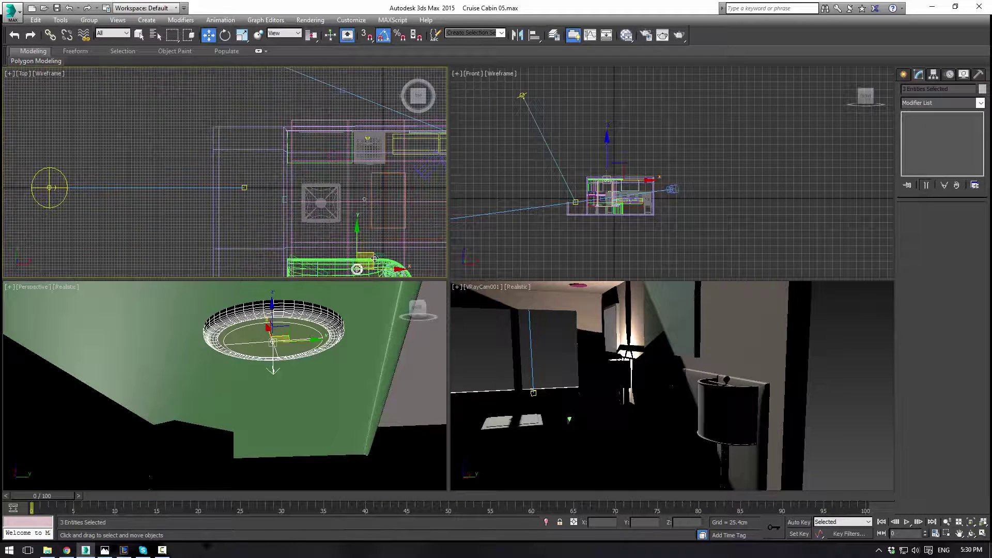
{"action": "left_click_drag", "start_coordinate": [375, 258], "coordinate": [351, 147]}
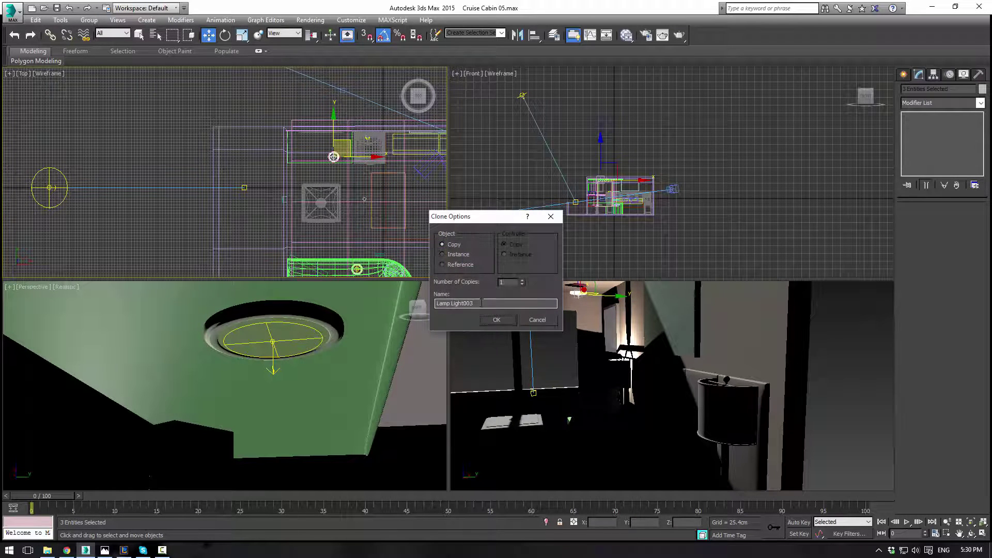
{"action": "left_click", "coordinate": [496, 320]}
Remove the old ceiling cylinder under the copied fixture and select the copy's light, cylinder and ring.
{"action": "scroll", "coordinate": [336, 161], "scroll_direction": "up", "scroll_amount": 8}
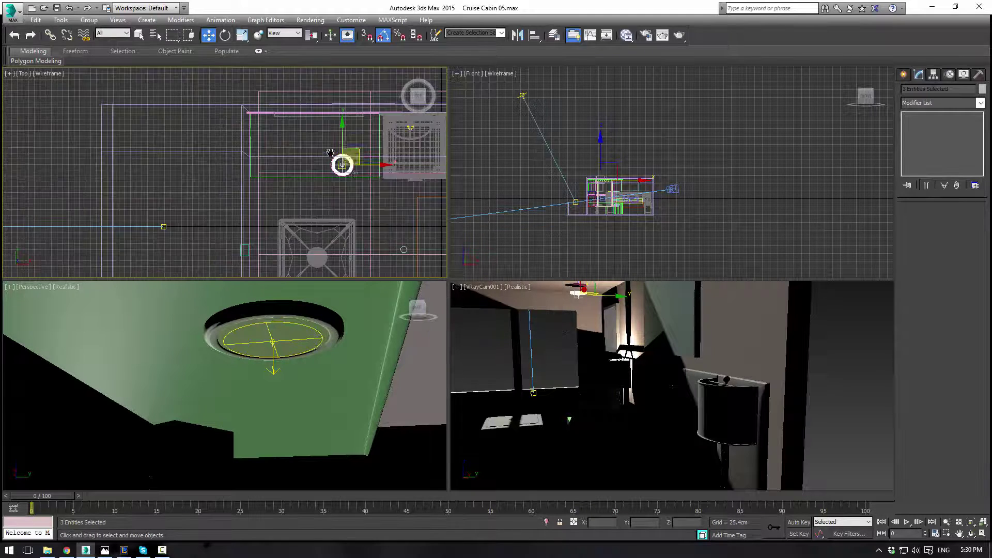
{"action": "left_click", "coordinate": [353, 164]}
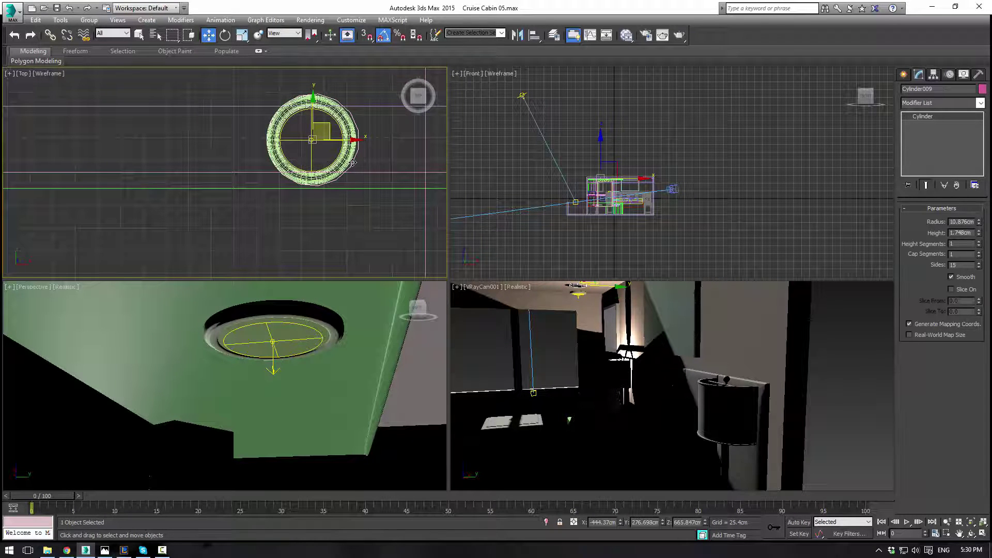
{"action": "left_click", "coordinate": [354, 168]}
{"action": "left_click_drag", "start_coordinate": [232, 116], "coordinate": [387, 148]}
Raise the copied fixture from the canopy's underside to the main cabin ceiling so that its ring sits partly in the ceiling.
{"action": "scroll", "coordinate": [787, 147], "scroll_direction": "up", "scroll_amount": 10}
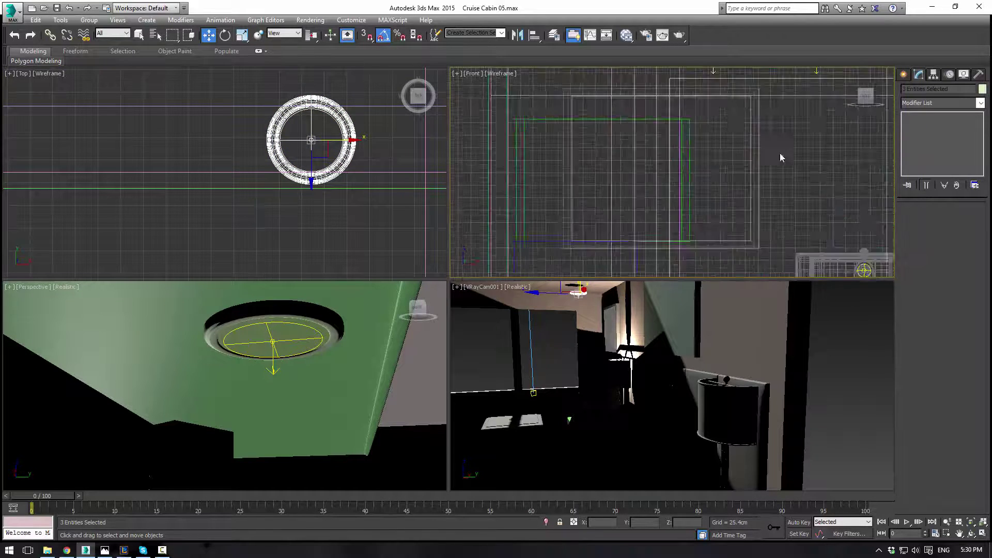
{"action": "middle_click_drag", "start_coordinate": [788, 147], "coordinate": [766, 251]}
{"action": "scroll", "coordinate": [700, 159], "scroll_direction": "up", "scroll_amount": 5}
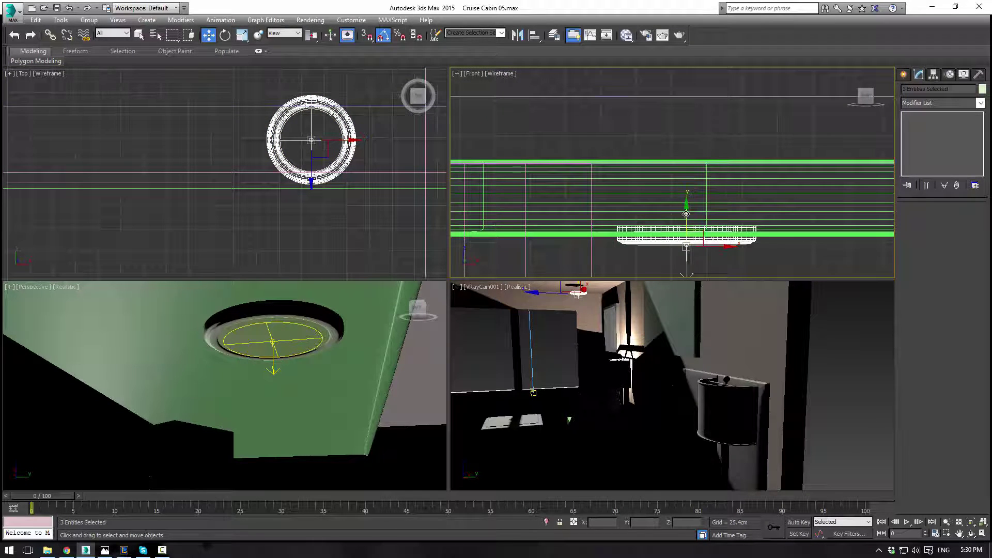
{"action": "left_click_drag", "start_coordinate": [686, 214], "coordinate": [688, 145]}
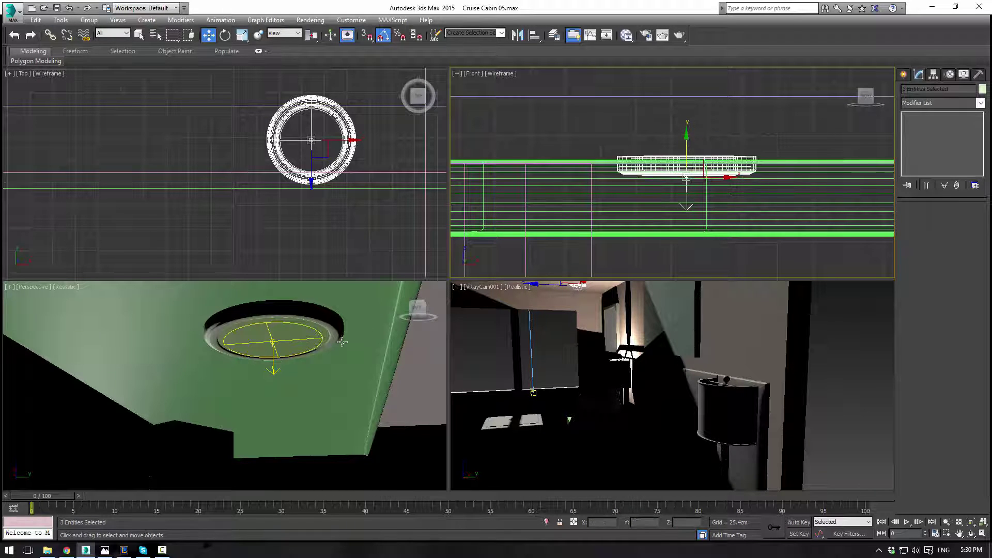
{"action": "middle_click_drag", "start_coordinate": [335, 345], "coordinate": [10, 305]}
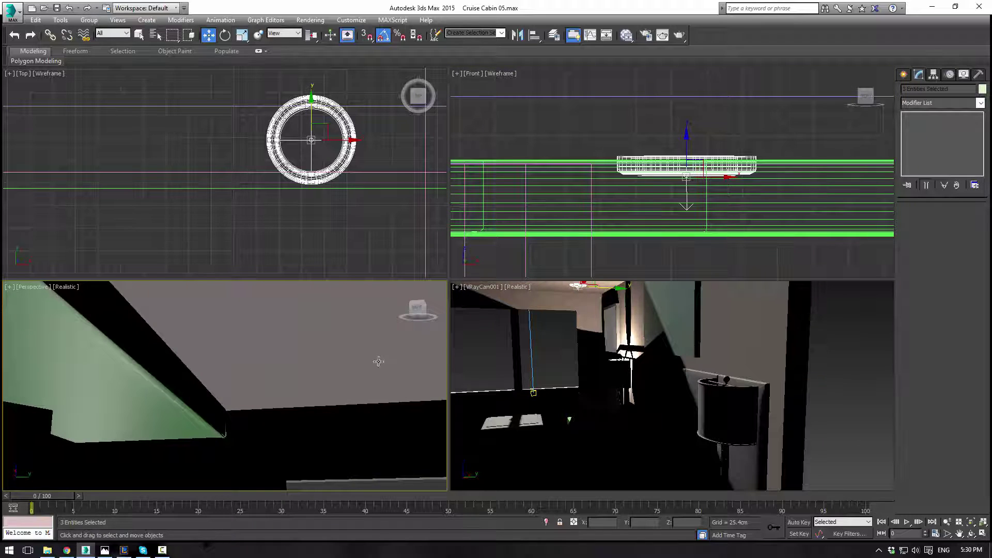
{"action": "key", "text": "z"}
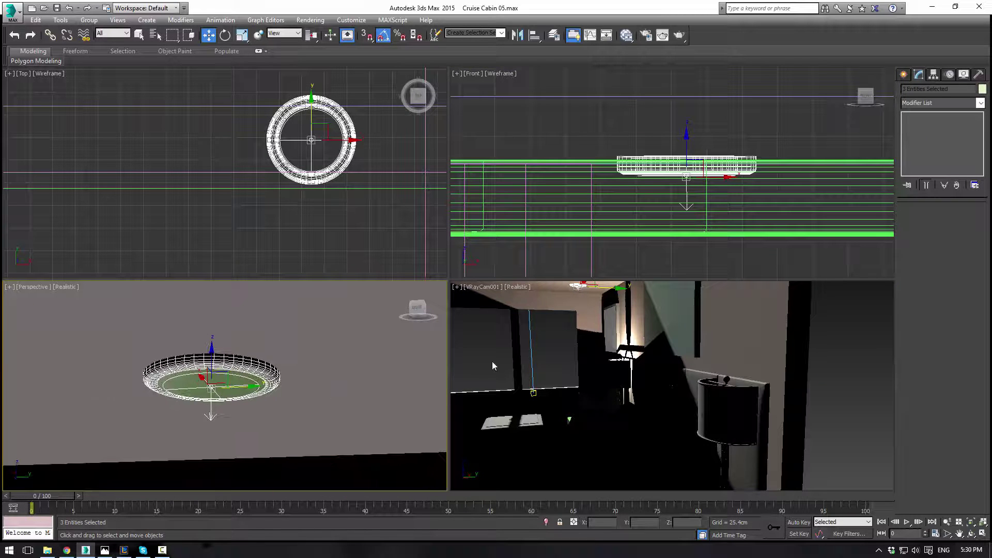
{"action": "left_click_drag", "start_coordinate": [213, 364], "coordinate": [219, 362]}
{"action": "left_click", "coordinate": [389, 220]}
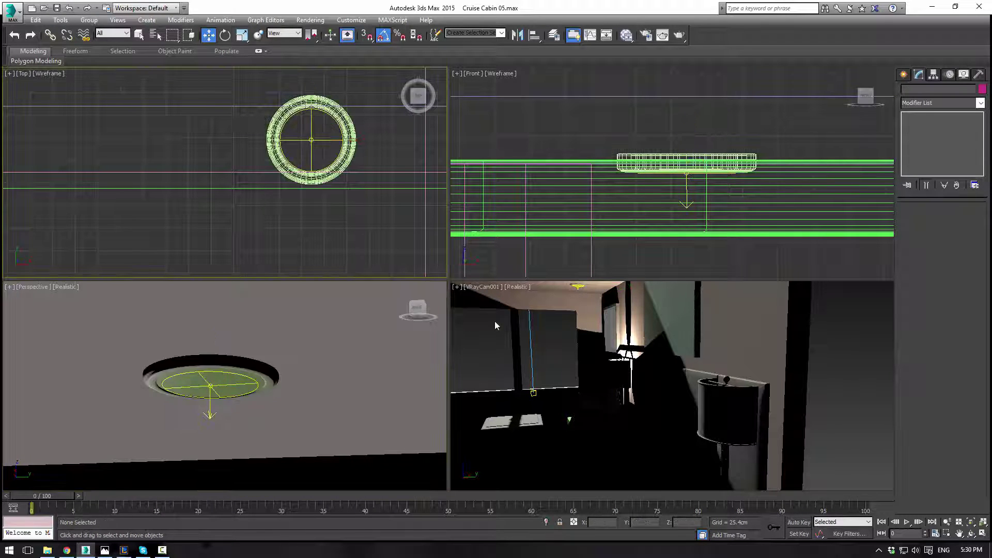
Turn the camera view toward the windows and bed and set its display style to Shaded.
{"action": "left_click", "coordinate": [483, 347]}
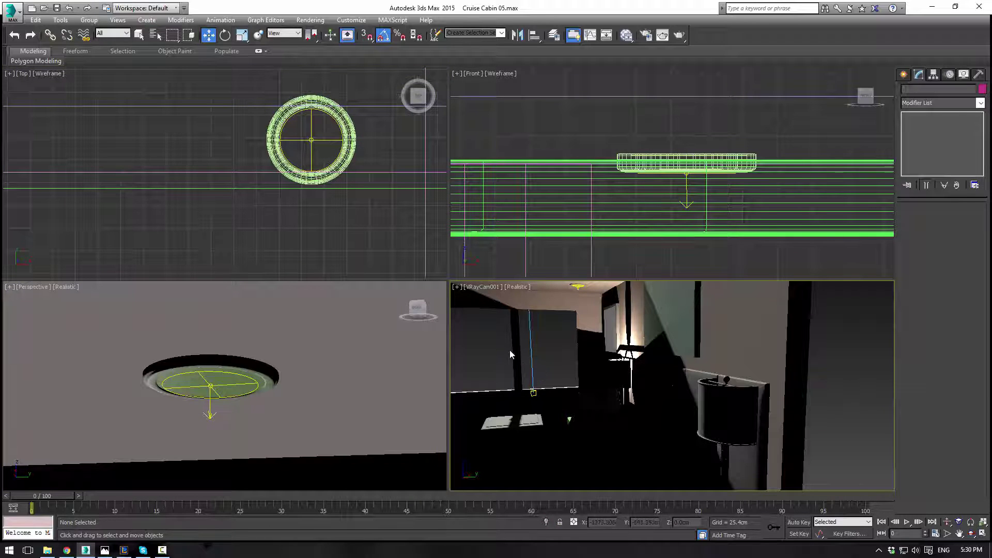
{"action": "middle_click_drag", "start_coordinate": [507, 349], "coordinate": [523, 348]}
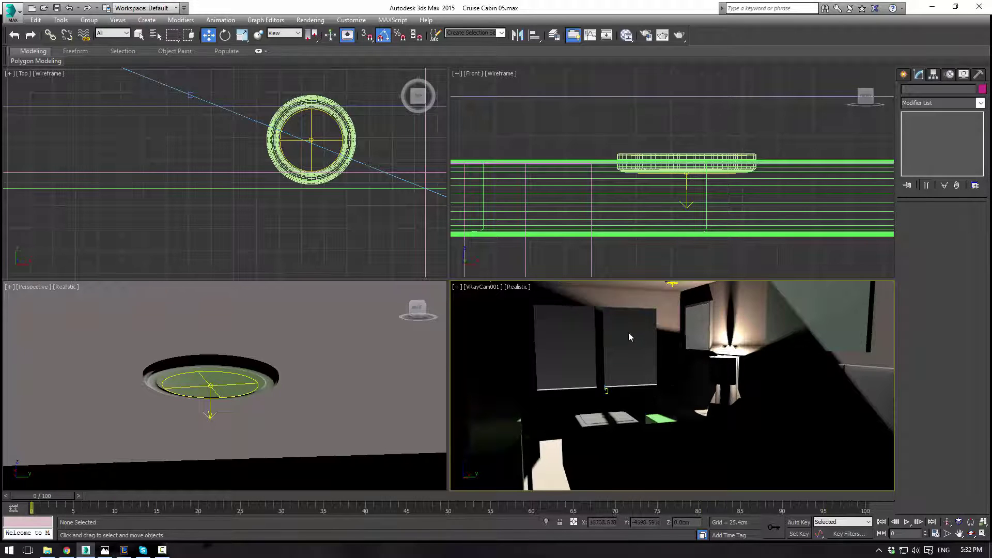
{"action": "middle_click_drag", "start_coordinate": [628, 332], "coordinate": [636, 333]}
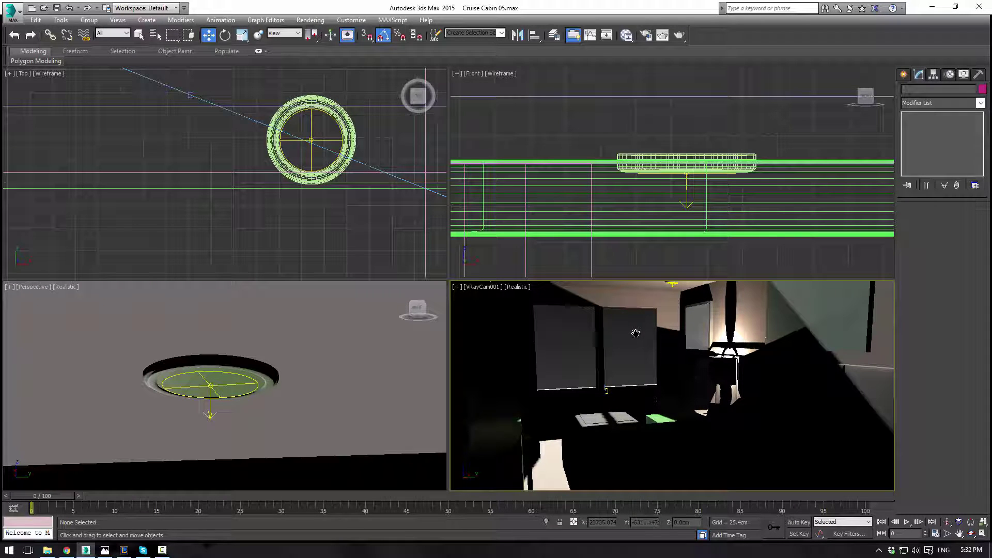
{"action": "left_click", "coordinate": [518, 293]}
{"action": "left_click", "coordinate": [553, 315]}
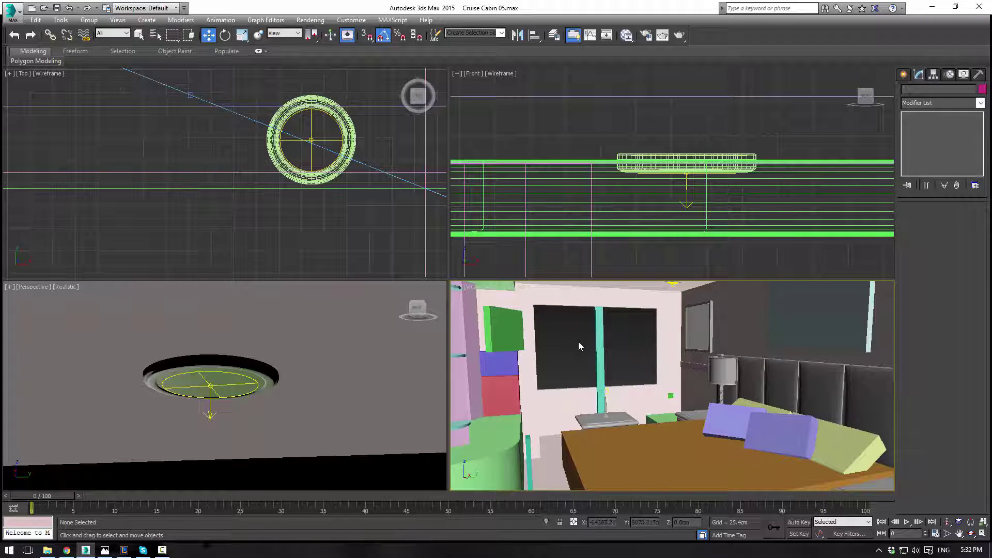
{"action": "middle_click_drag", "start_coordinate": [578, 342], "coordinate": [579, 346]}
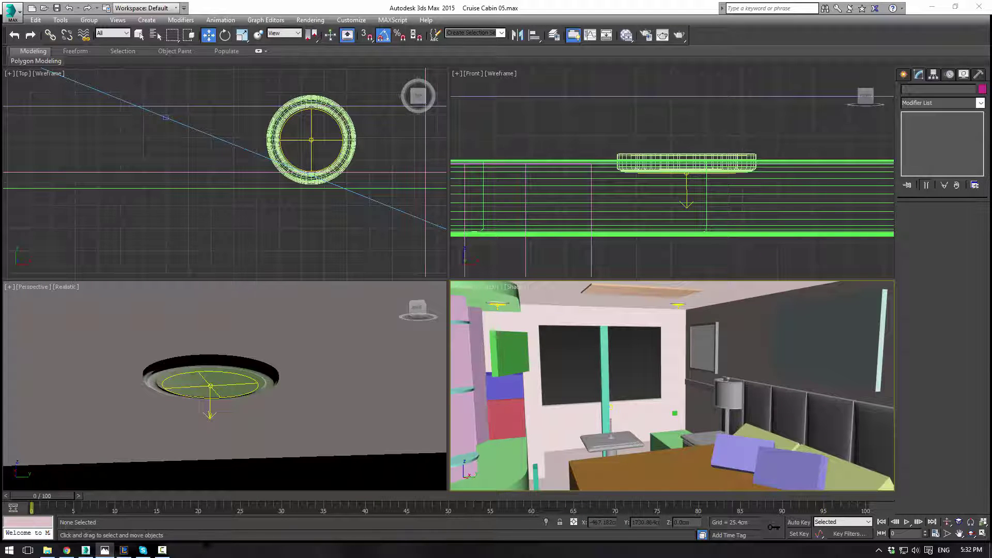
Move the small green box on the window wall up by about 221 cm and slightly toward the headboard wall.
{"action": "left_click", "coordinate": [628, 379]}
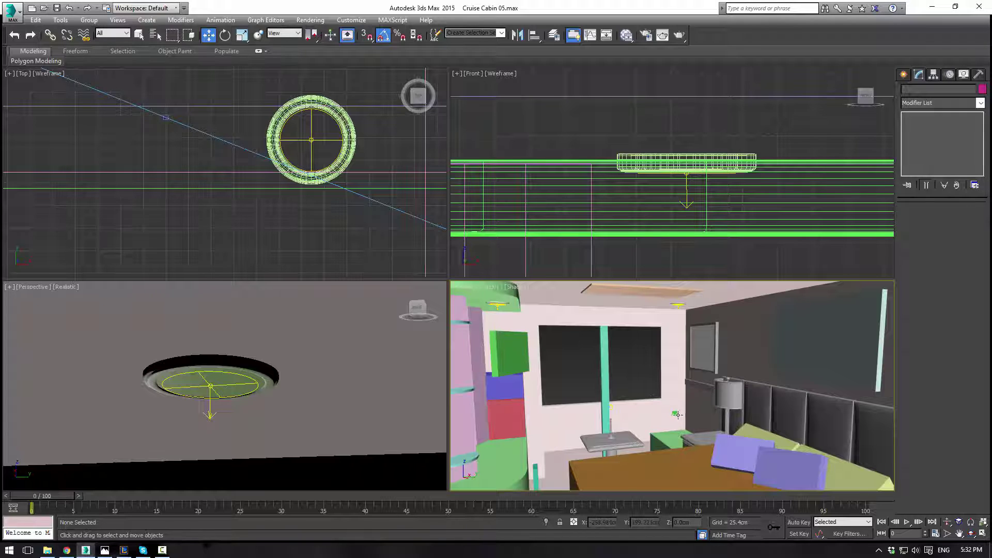
{"action": "left_click", "coordinate": [675, 414]}
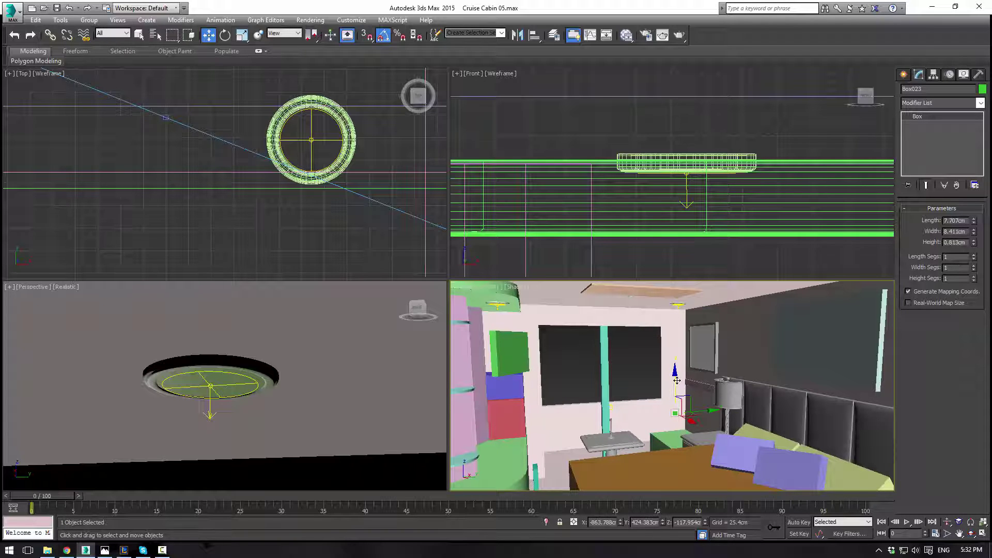
{"action": "left_click_drag", "start_coordinate": [677, 380], "coordinate": [676, 352]}
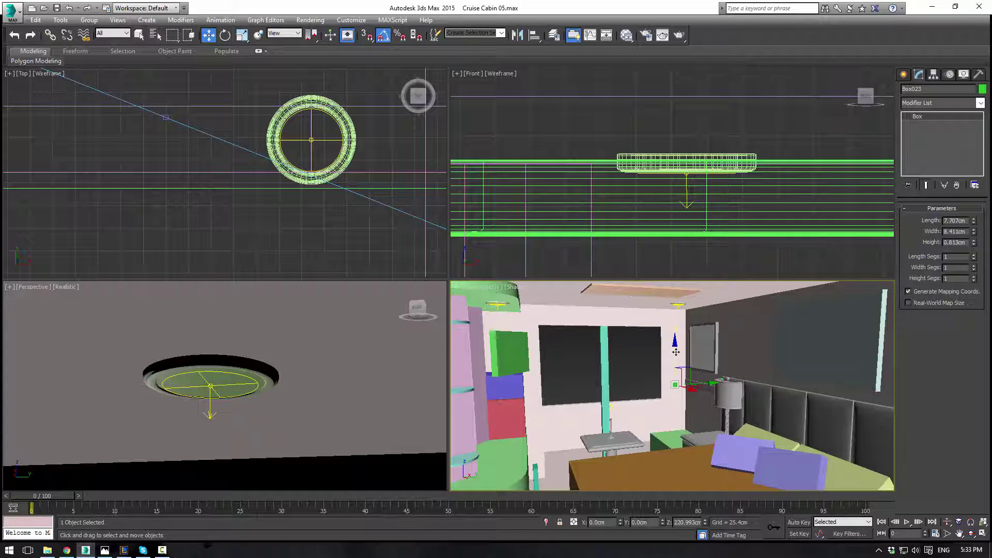
{"action": "left_click_drag", "start_coordinate": [708, 381], "coordinate": [711, 381]}
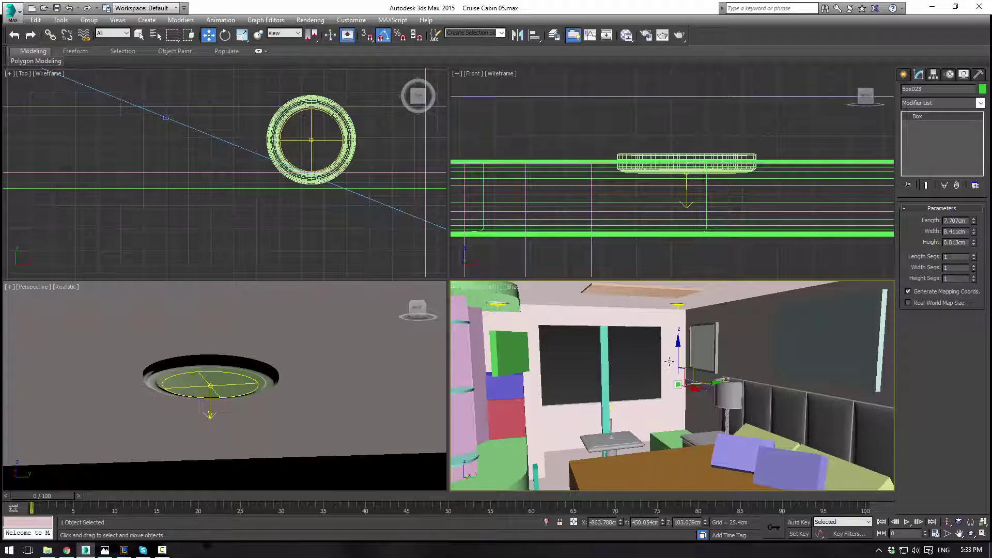
{"action": "scroll", "coordinate": [592, 212], "scroll_direction": "up", "scroll_amount": 5}
{"action": "scroll", "coordinate": [591, 212], "scroll_direction": "up", "scroll_amount": 5}
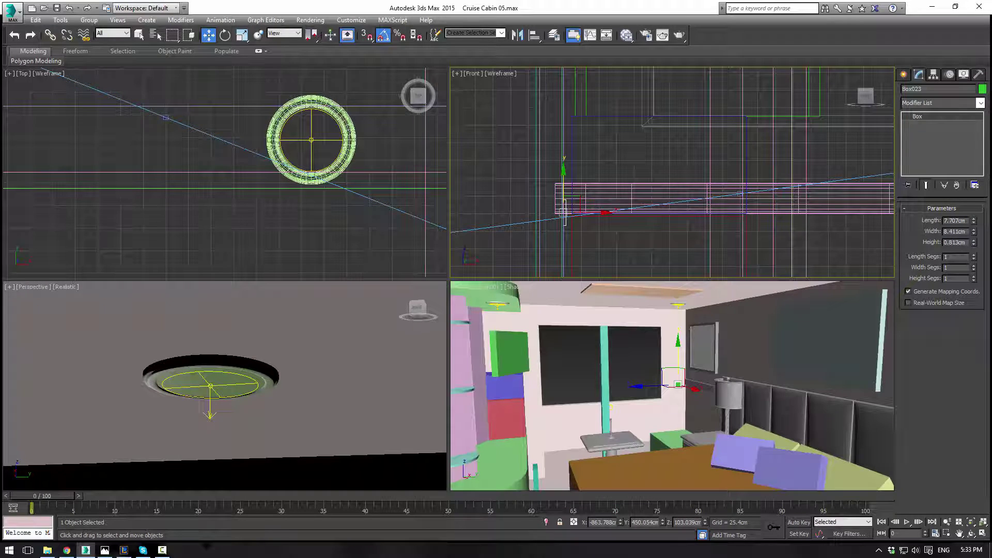
Switch to the browser and examine the light-switch reference photo, noting the frame and rocker shapes.
{"action": "key", "text": "alt+Tab"}
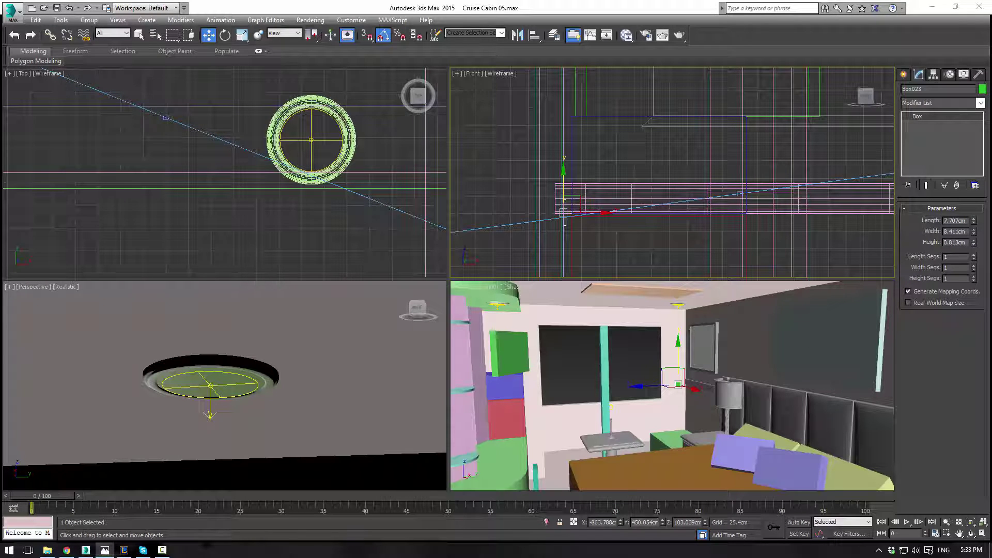
{"action": "key", "text": "alt+Tab"}
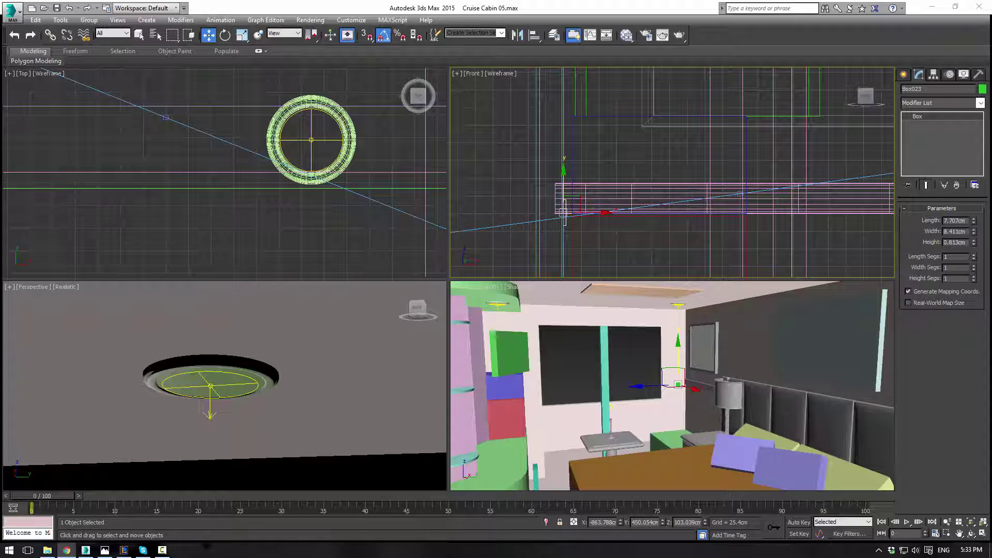
{"action": "left_click_drag", "start_coordinate": [991, 61], "coordinate": [653, 61]}
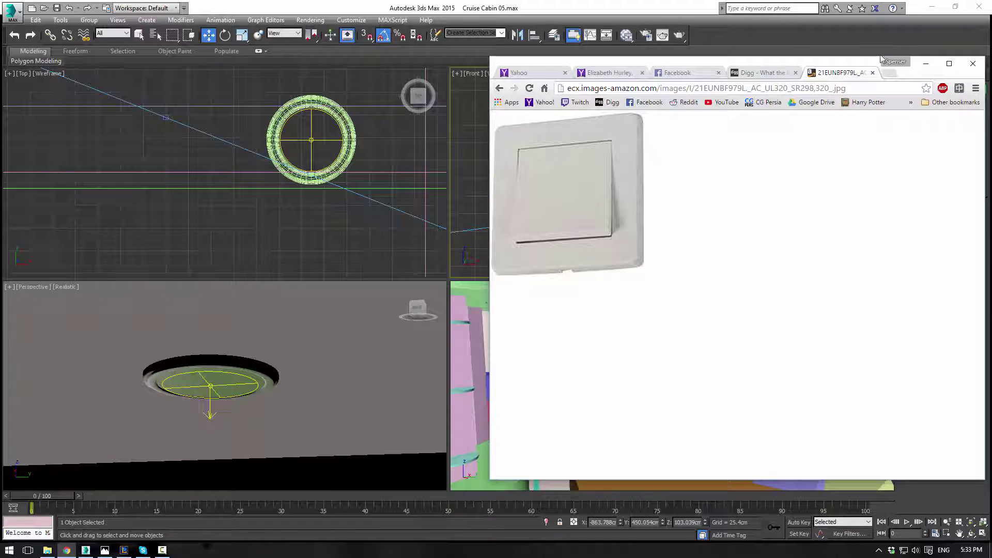
{"action": "left_click_drag", "start_coordinate": [867, 61], "coordinate": [991, 86]}
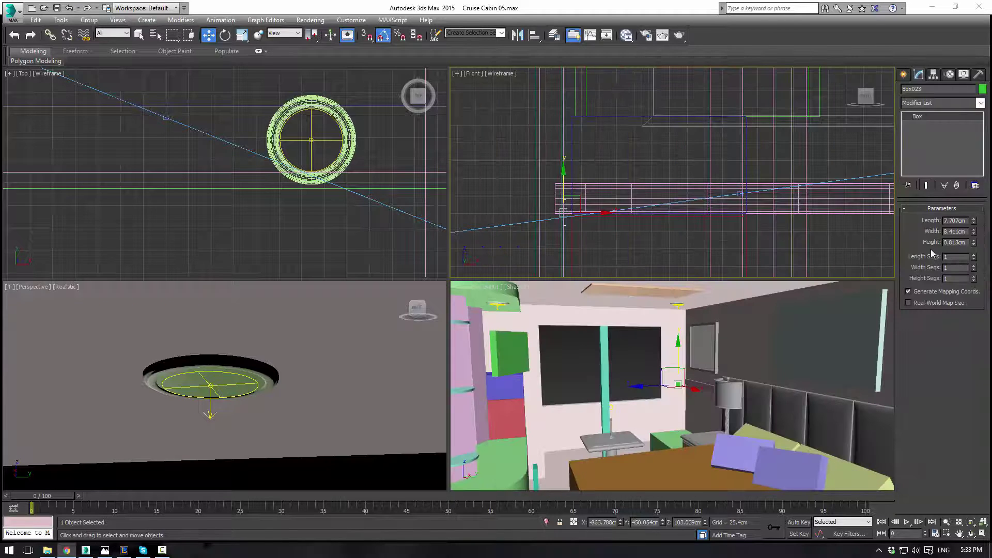
Isolate the small green box, change the camera view to Perspective and frame the box in all four viewports.
{"action": "right_click", "coordinate": [682, 389]}
{"action": "right_click", "coordinate": [676, 378]}
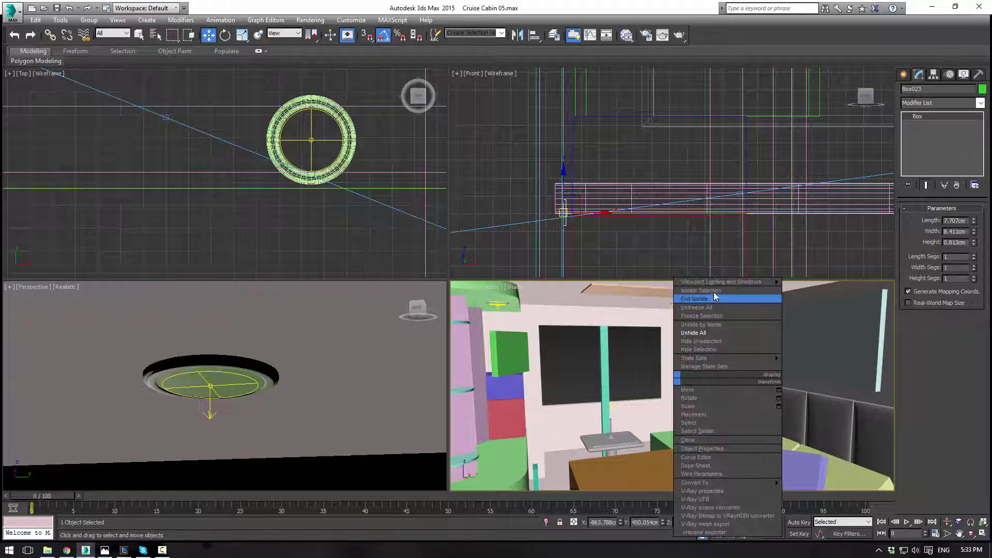
{"action": "left_click", "coordinate": [714, 290]}
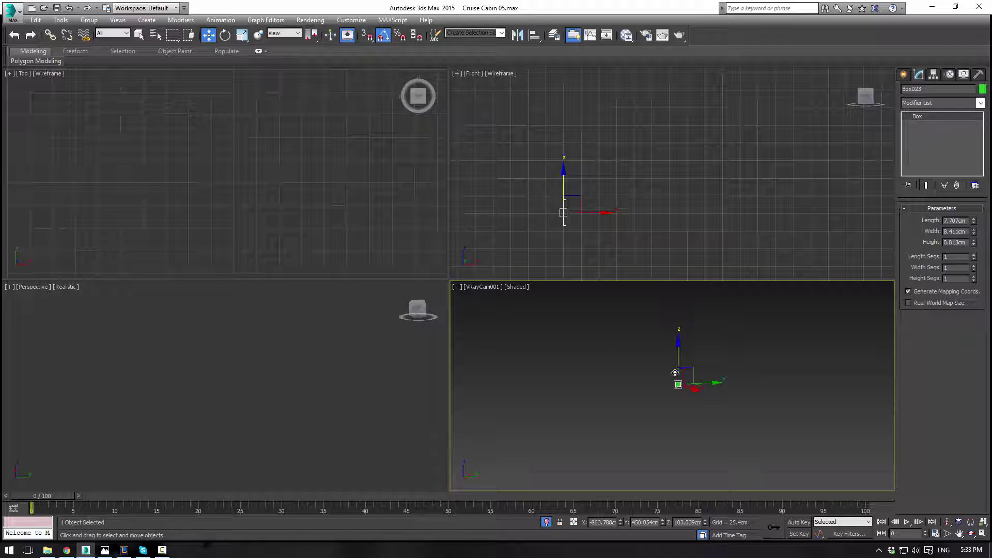
{"action": "key", "text": "p"}
{"action": "key", "text": "z"}
{"action": "right_click", "coordinate": [414, 330]}
{"action": "key", "text": "z"}
{"action": "right_click", "coordinate": [413, 187]}
{"action": "key", "text": "z"}
{"action": "right_click", "coordinate": [522, 186]}
{"action": "key", "text": "z"}
{"action": "left_click", "coordinate": [325, 358]}
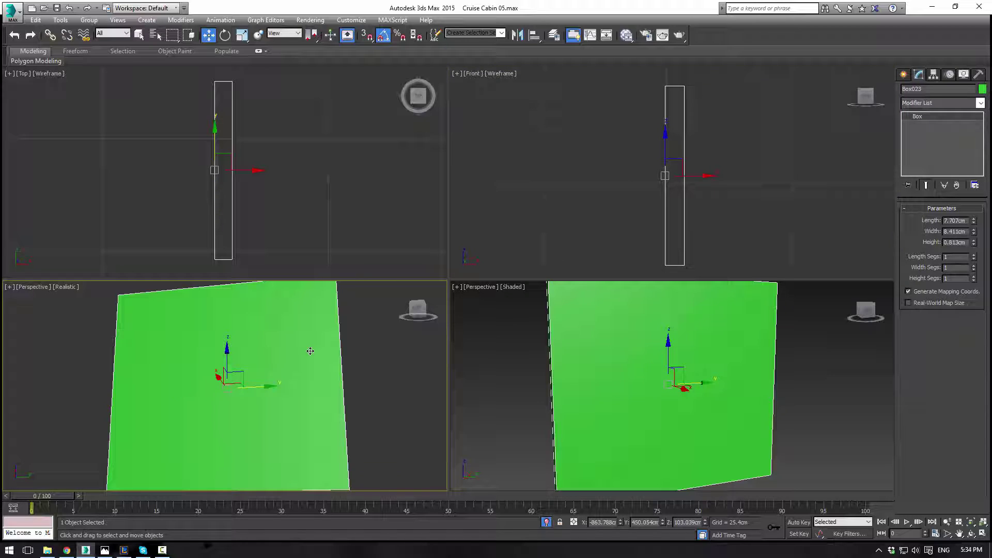
Change the Realistic perspective viewport to a Left view of the box displayed in wireframe.
{"action": "key", "text": "l"}
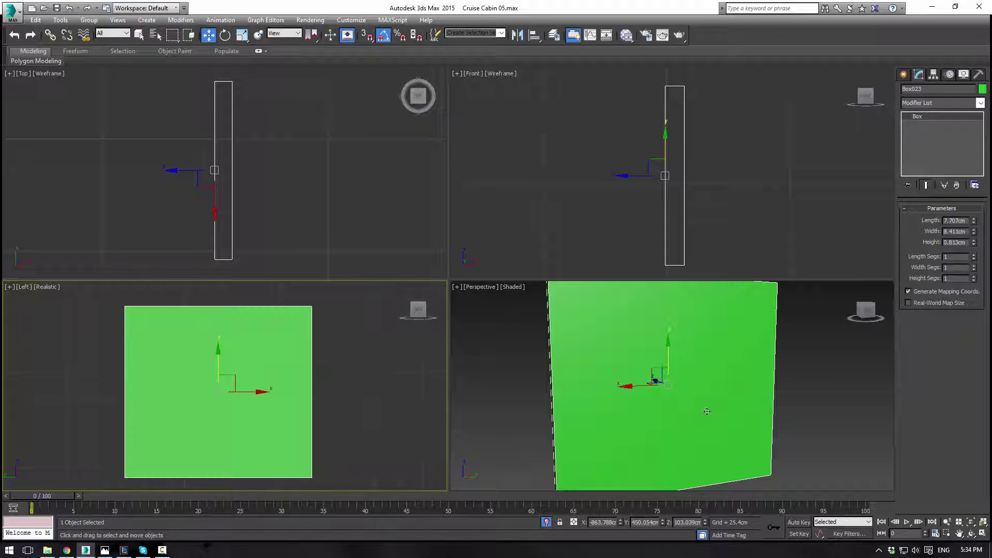
{"action": "left_click", "coordinate": [710, 410]}
{"action": "left_click", "coordinate": [289, 346]}
{"action": "key", "text": "F3"}
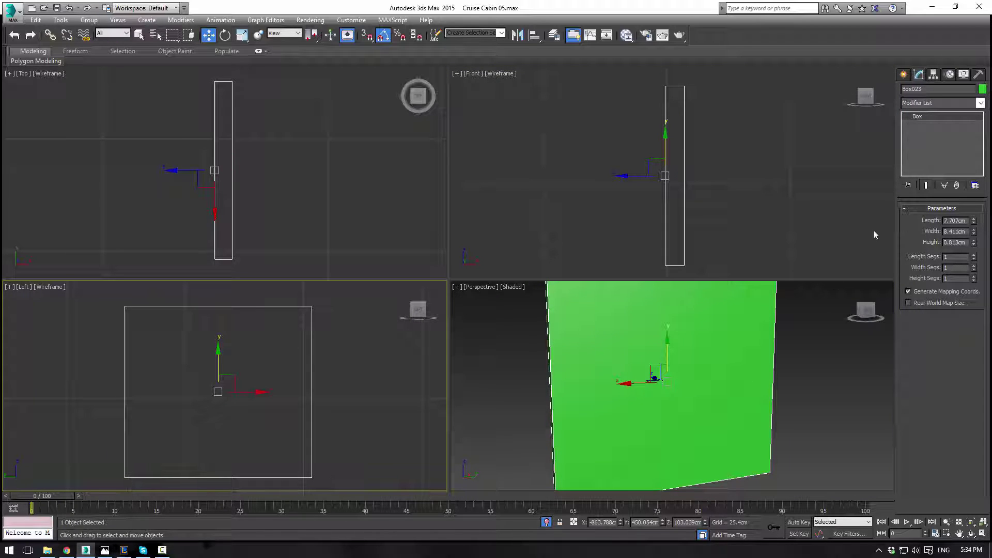
Convert the box to an editable poly and select its large front and back polygons in the maximized perspective view.
{"action": "left_click", "coordinate": [905, 73]}
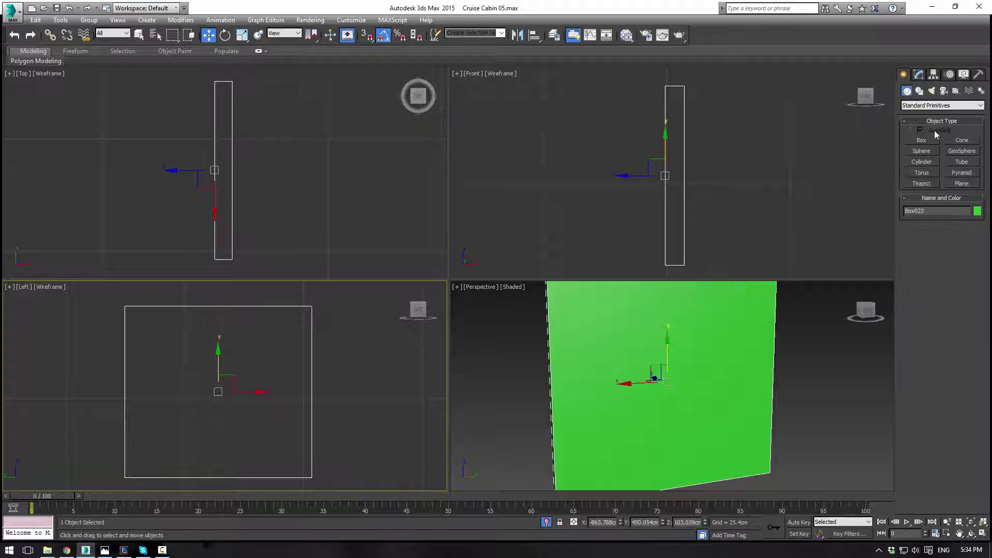
{"action": "left_click", "coordinate": [920, 75]}
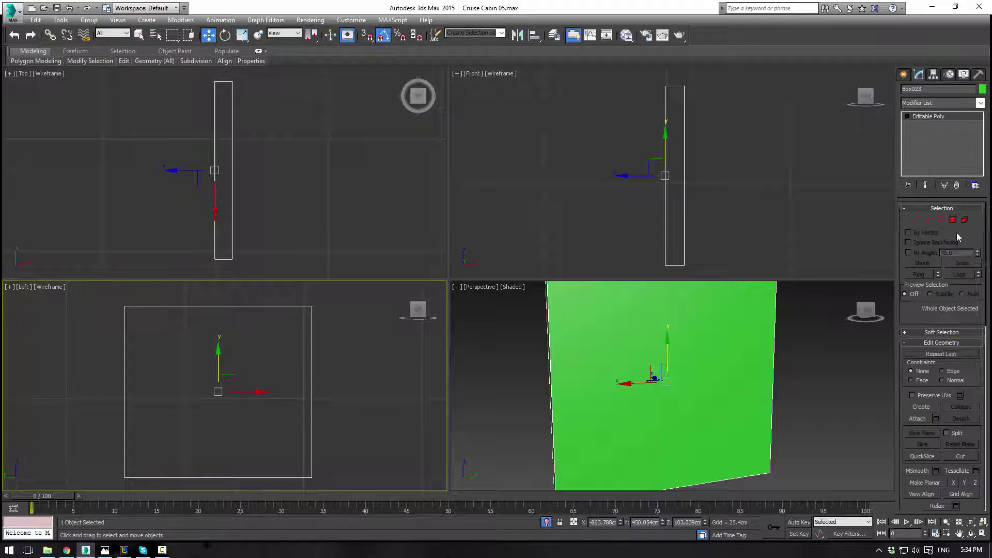
{"action": "left_click", "coordinate": [953, 221]}
{"action": "left_click", "coordinate": [641, 352]}
{"action": "middle_click_drag", "start_coordinate": [640, 352], "coordinate": [718, 339], "text": "alt"}
{"action": "left_click", "coordinate": [702, 341], "text": "ctrl"}
{"action": "key", "text": "alt+w"}
{"action": "scroll", "coordinate": [676, 263], "scroll_direction": "down", "scroll_amount": 5}
{"action": "key", "text": "z"}
{"action": "left_click", "coordinate": [958, 378]}
{"action": "left_click_drag", "start_coordinate": [498, 222], "coordinate": [517, 246]}
{"action": "right_click", "coordinate": [524, 258]}
{"action": "key", "text": "ctrl+z"}
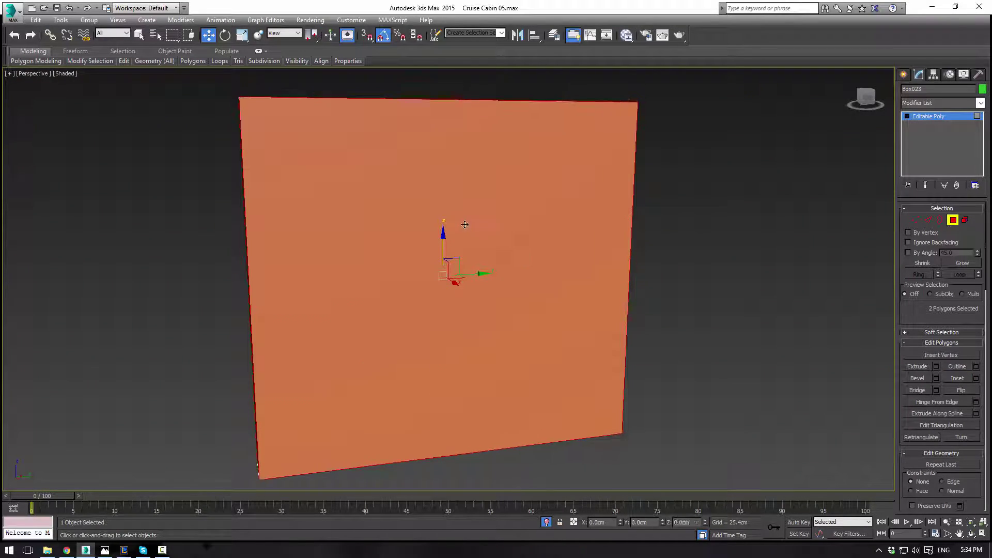
Inset the box's large front polygon by 0.995 cm and apply the same inset to the opposite large polygon.
{"action": "left_click", "coordinate": [977, 378]}
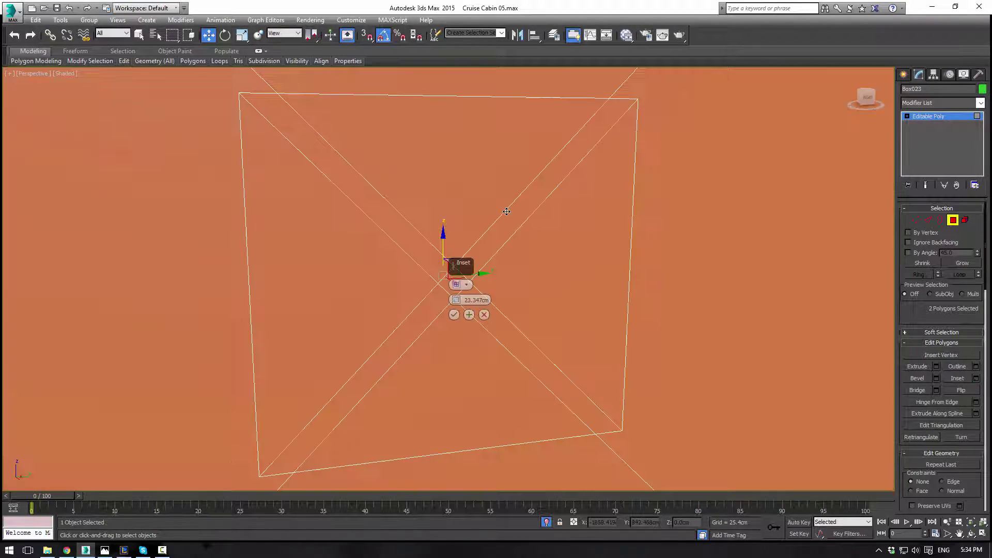
{"action": "left_click_drag", "start_coordinate": [459, 303], "coordinate": [459, 330]}
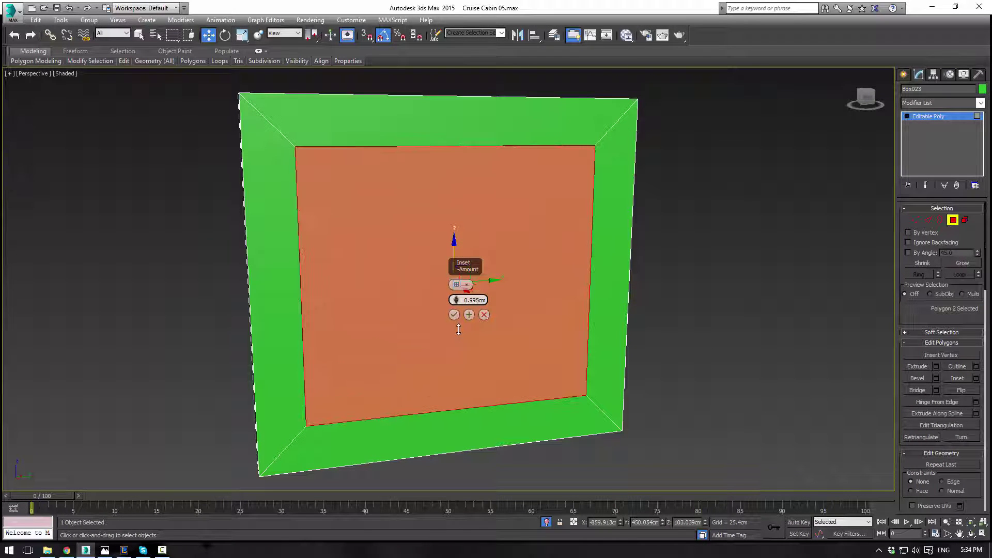
{"action": "left_click", "coordinate": [454, 314]}
{"action": "middle_click_drag", "start_coordinate": [455, 316], "coordinate": [491, 263], "text": "alt"}
{"action": "left_click", "coordinate": [478, 255]}
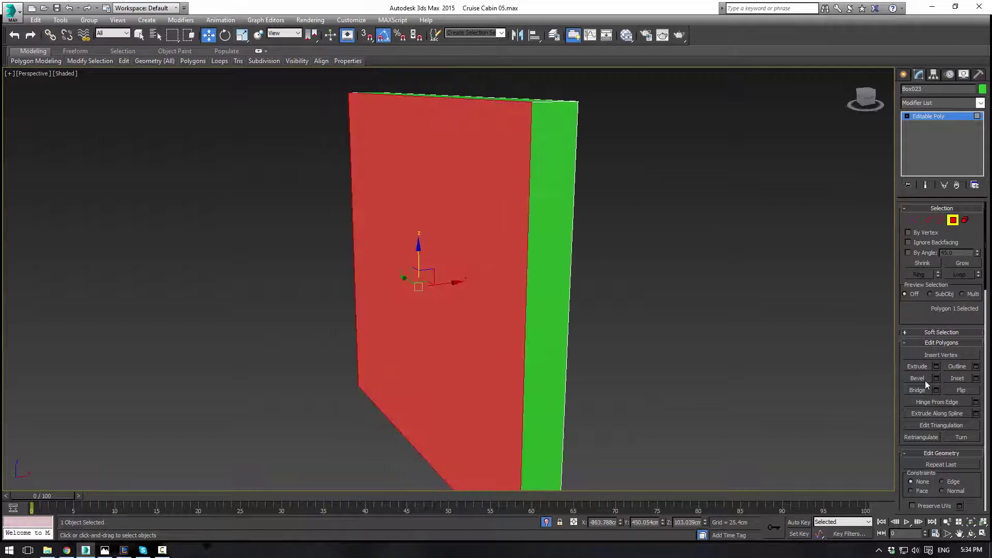
{"action": "left_click", "coordinate": [975, 378]}
{"action": "left_click", "coordinate": [454, 315]}
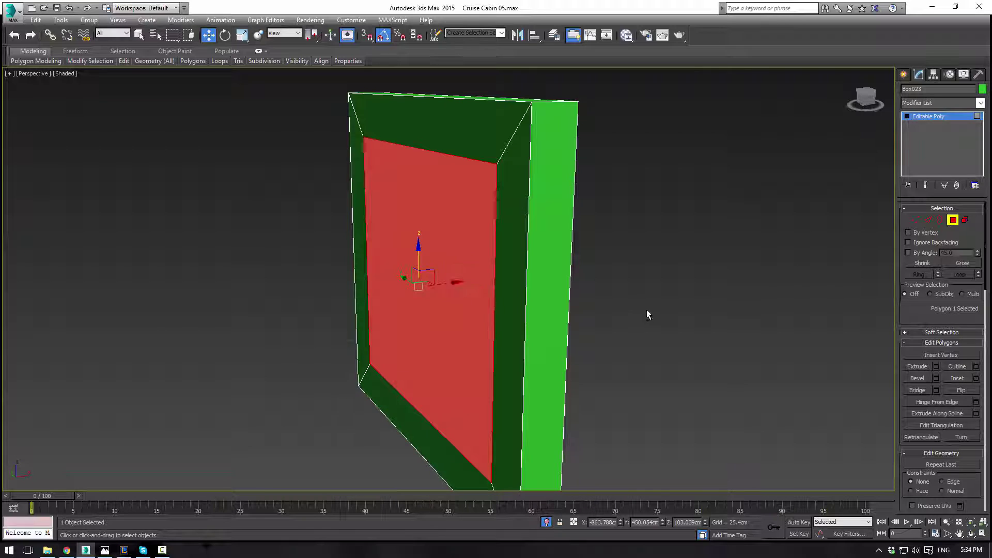
Bridge the two inset polygons to cut a square opening through the box.
{"action": "middle_click_drag", "start_coordinate": [643, 309], "coordinate": [445, 247], "text": "alt"}
{"action": "left_click", "coordinate": [445, 247], "text": "ctrl"}
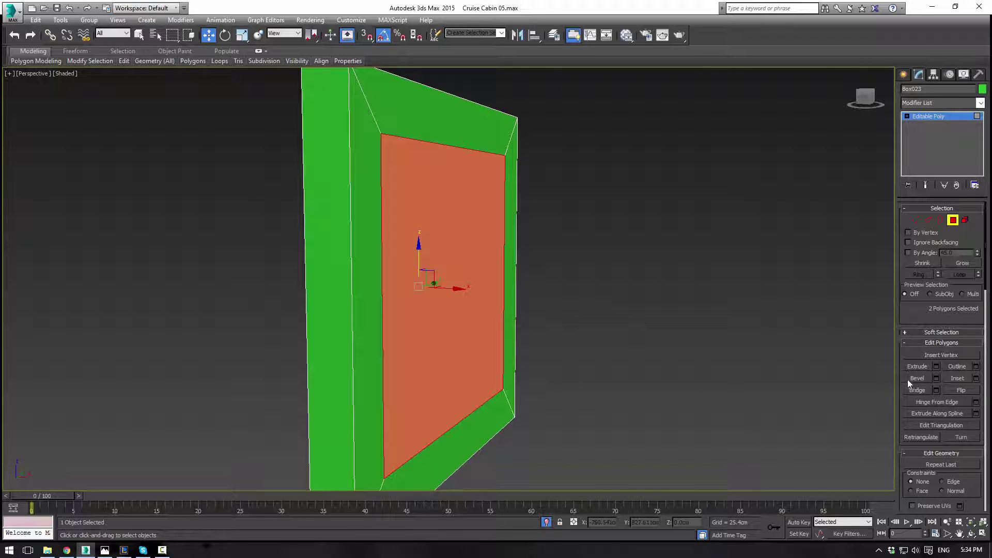
{"action": "left_click", "coordinate": [928, 393]}
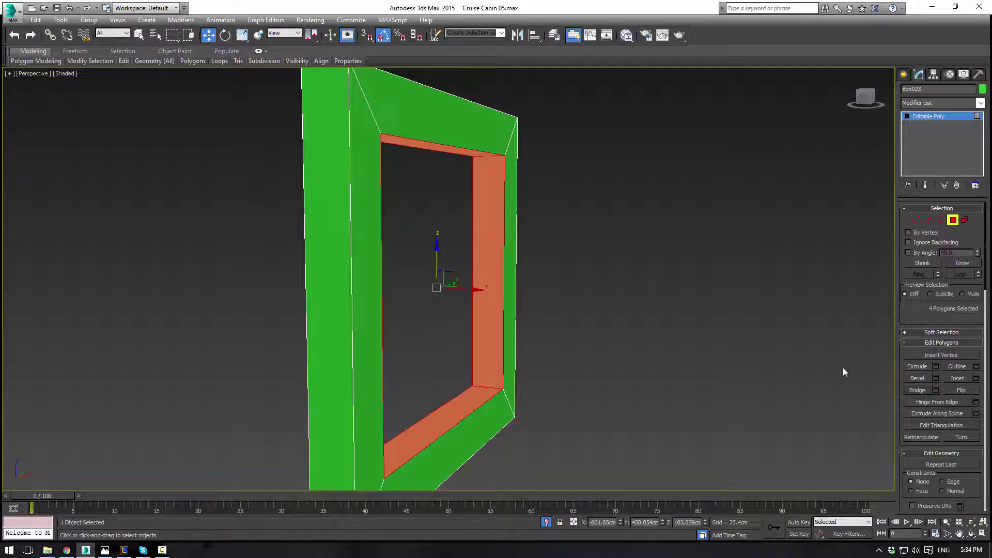
Chamfer all edges of the switch frame by 0.025 cm.
{"action": "middle_click_drag", "start_coordinate": [820, 356], "coordinate": [594, 248], "text": "alt"}
{"action": "left_click", "coordinate": [926, 222]}
{"action": "middle_click_drag", "start_coordinate": [703, 233], "coordinate": [686, 235], "text": "alt"}
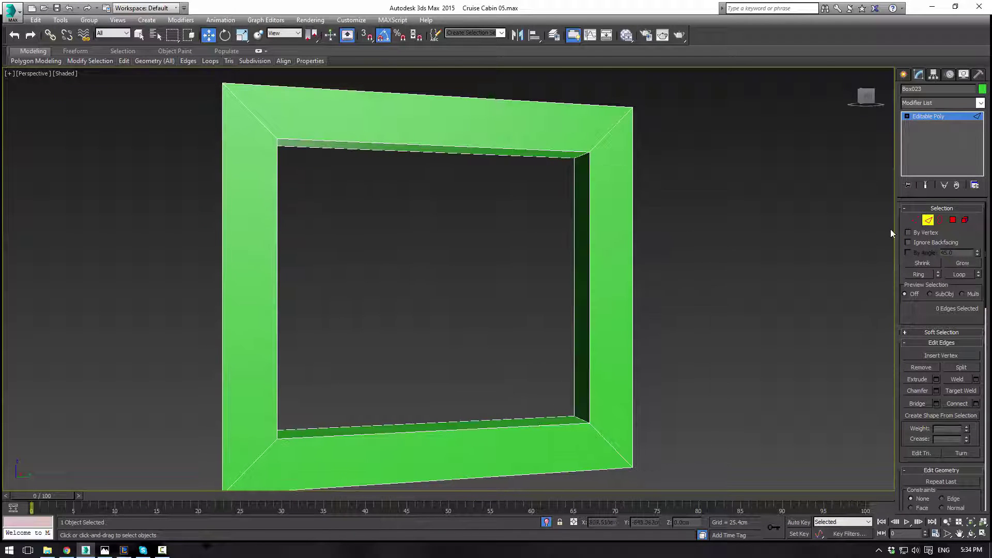
{"action": "key", "text": "ctrl+a"}
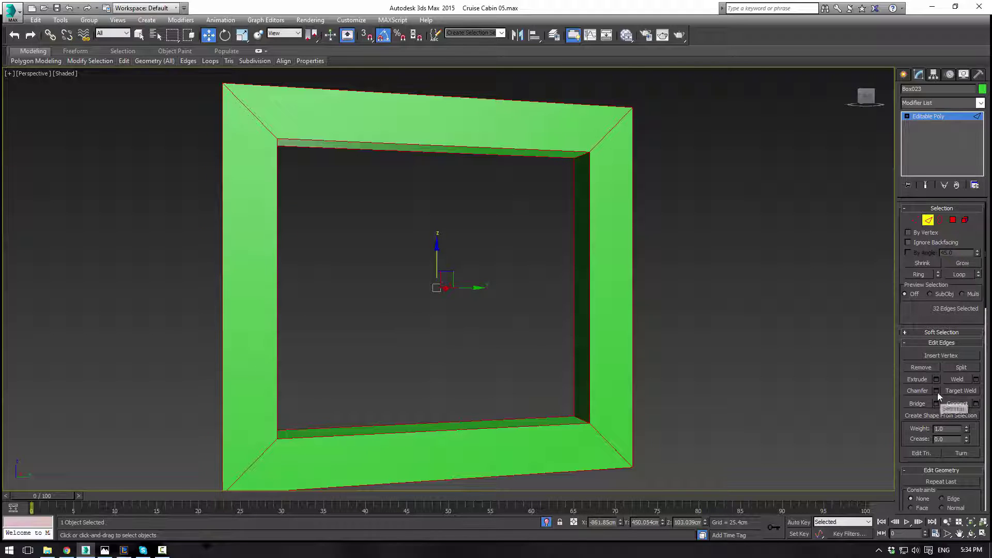
{"action": "left_click", "coordinate": [936, 391]}
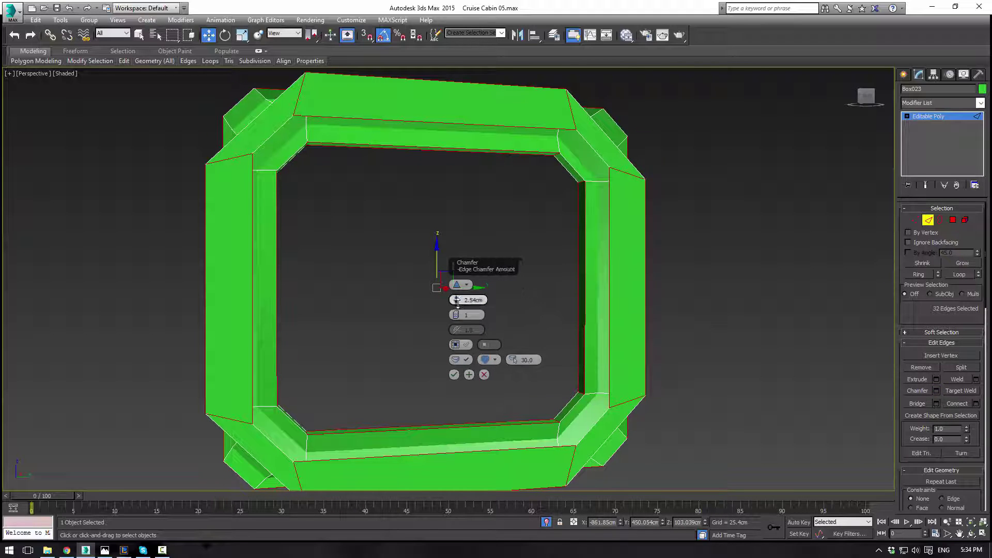
{"action": "left_click_drag", "start_coordinate": [457, 304], "coordinate": [458, 320]}
{"action": "left_click", "coordinate": [455, 297]}
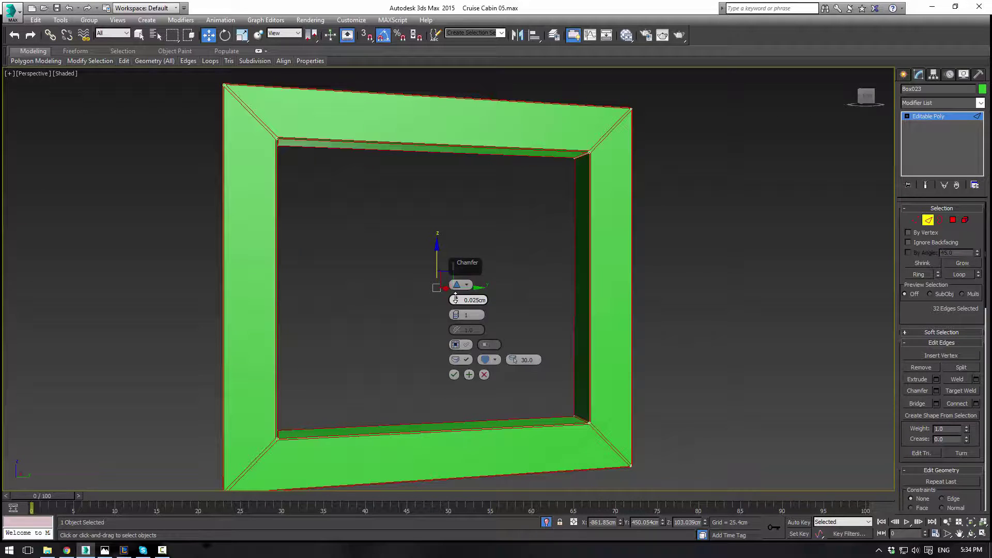
{"action": "left_click", "coordinate": [453, 372]}
Connect the ring of edges across the frame's outer sides with 2 segments and a pinch of 92.
{"action": "middle_click_drag", "start_coordinate": [452, 369], "coordinate": [434, 256], "text": "alt"}
{"action": "left_click", "coordinate": [432, 142]}
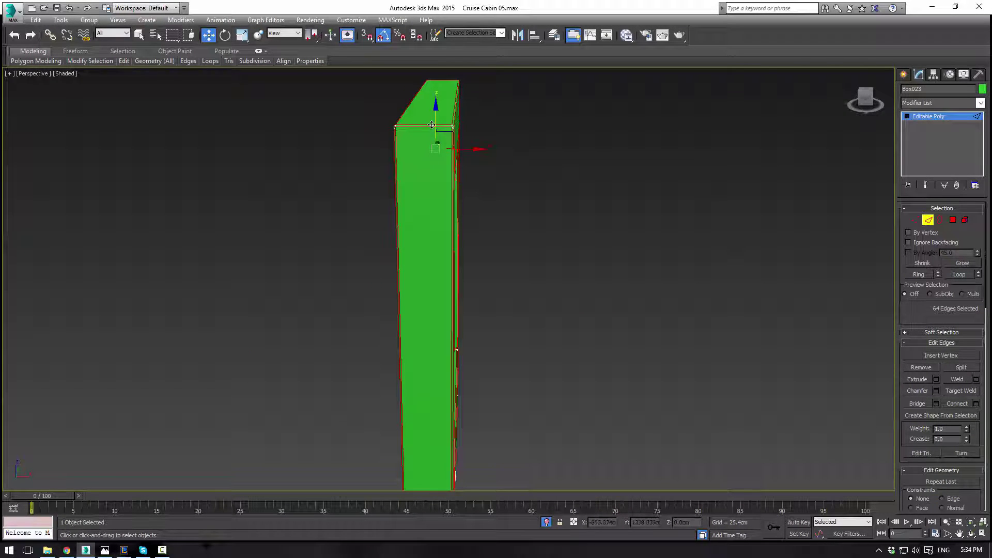
{"action": "left_click", "coordinate": [431, 125]}
{"action": "key", "text": "alt+r"}
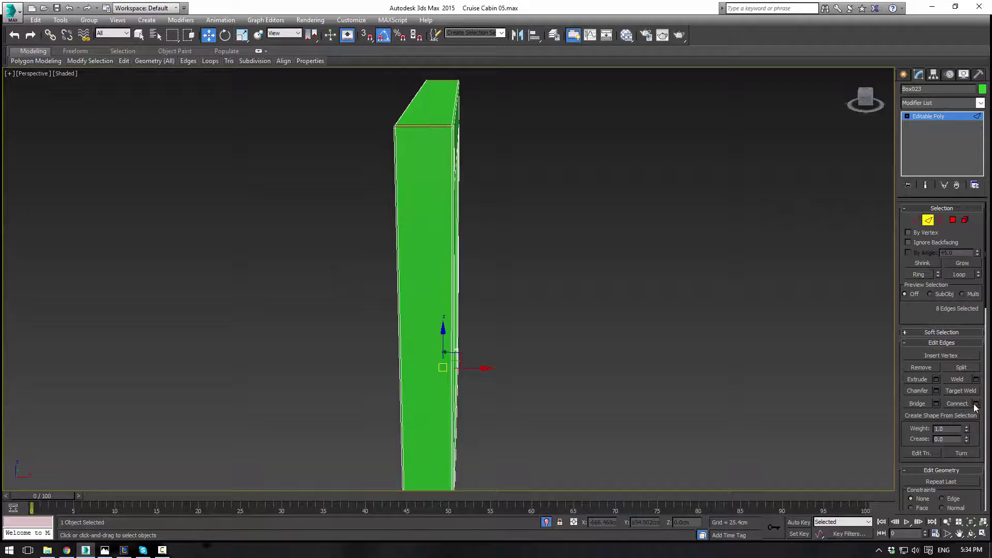
{"action": "left_click", "coordinate": [976, 404]}
{"action": "left_click", "coordinate": [456, 284]}
{"action": "left_click_drag", "start_coordinate": [455, 300], "coordinate": [483, 129]}
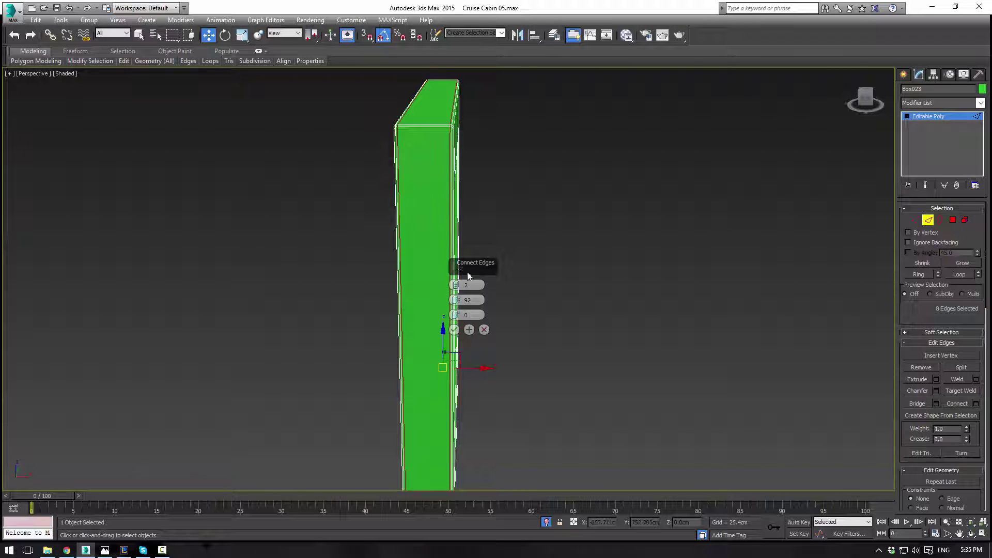
{"action": "left_click", "coordinate": [454, 329]}
Add a TurboSmooth modifier to the switch frame and check the smoothed shape.
{"action": "middle_click_drag", "start_coordinate": [473, 329], "coordinate": [604, 269], "text": "alt"}
{"action": "left_click", "coordinate": [938, 103]}
{"action": "left_click", "coordinate": [929, 99]}
{"action": "left_click", "coordinate": [919, 115]}
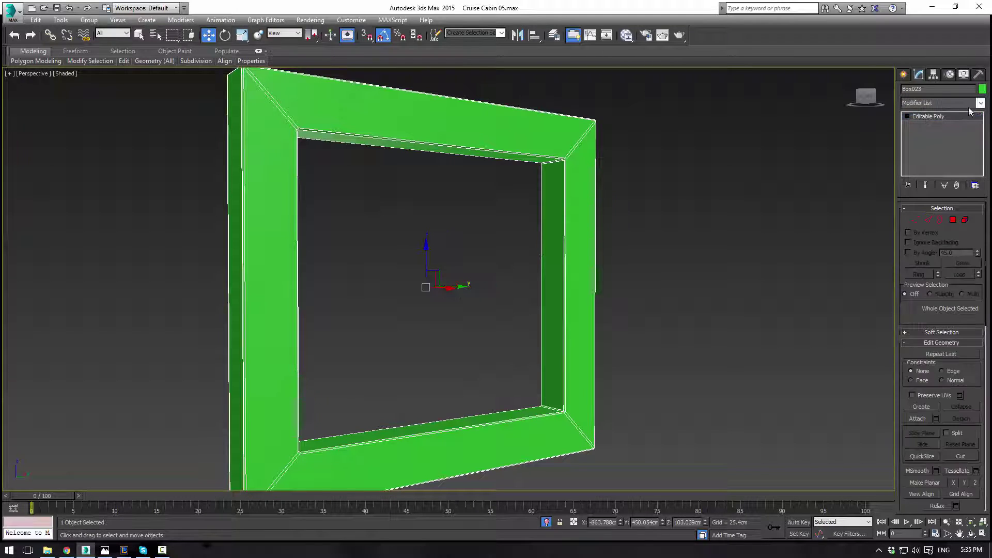
{"action": "left_click", "coordinate": [971, 102]}
{"action": "type", "text": "tu"}
{"action": "key", "text": "Return"}
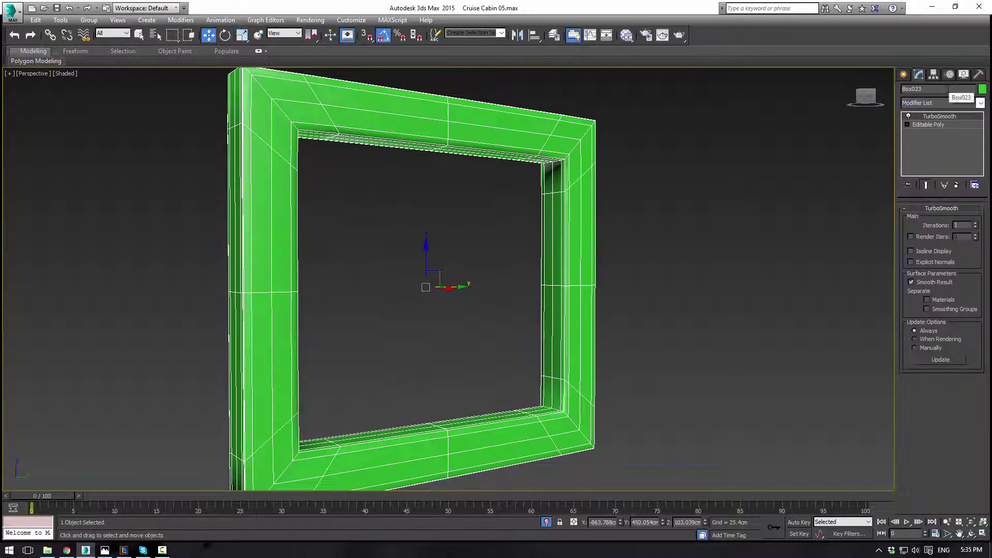
{"action": "left_click", "coordinate": [777, 235]}
{"action": "middle_click_drag", "start_coordinate": [776, 234], "coordinate": [619, 245], "text": "alt"}
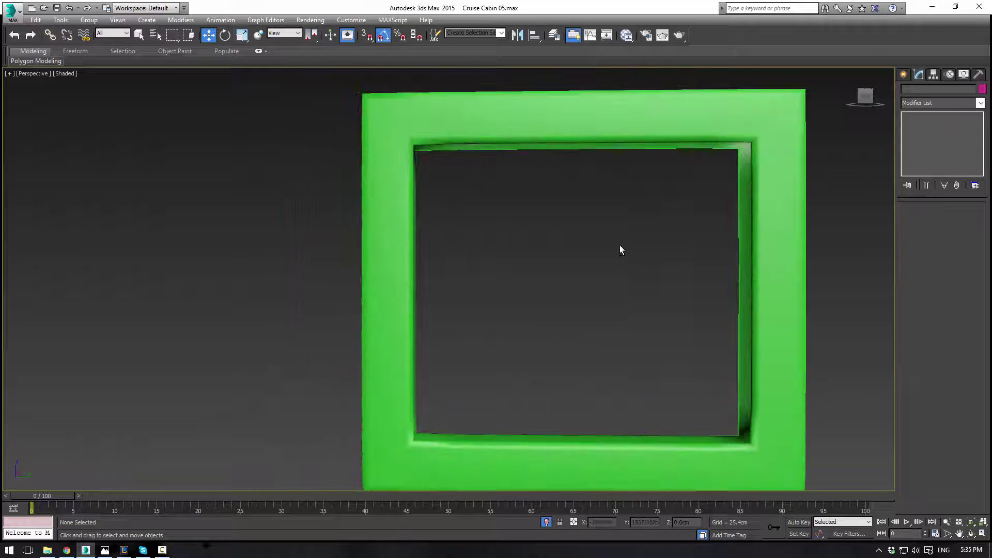
Scale the vertices around the switch frame's inner opening inward along Y, and to 94% along Z.
{"action": "left_click", "coordinate": [655, 141]}
{"action": "left_click", "coordinate": [925, 125]}
{"action": "left_click", "coordinate": [915, 219]}
{"action": "left_click_drag", "start_coordinate": [403, 132], "coordinate": [457, 412]}
{"action": "mouse_move", "coordinate": [753, 480]}
{"action": "left_mouse_down"}
{"action": "mouse_move", "coordinate": [773, 461]}
{"action": "mouse_move", "coordinate": [761, 464]}
{"action": "left_mouse_up"}
{"action": "key", "text": "r"}
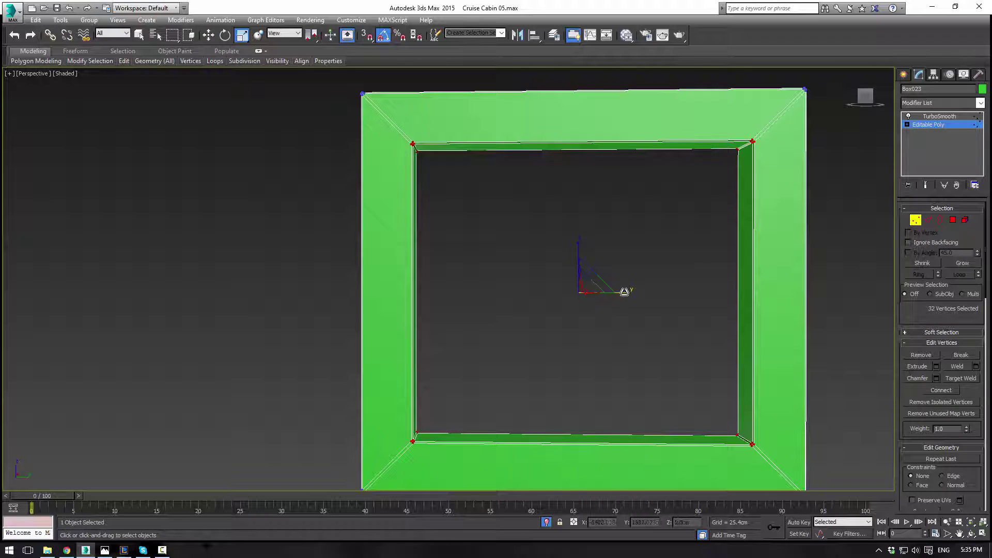
{"action": "left_click_drag", "start_coordinate": [624, 291], "coordinate": [621, 290]}
{"action": "left_click_drag", "start_coordinate": [403, 118], "coordinate": [751, 424]}
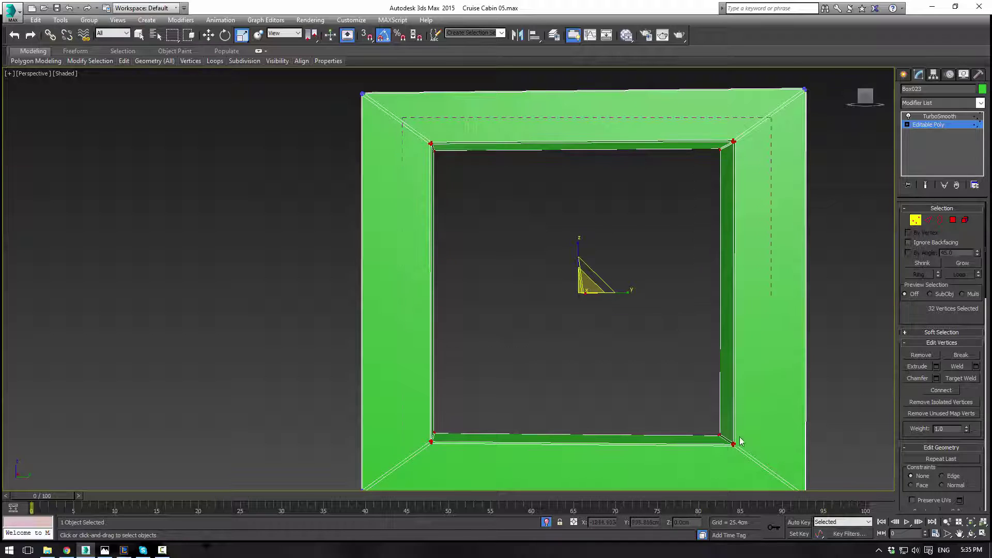
{"action": "left_click_drag", "start_coordinate": [578, 245], "coordinate": [579, 247]}
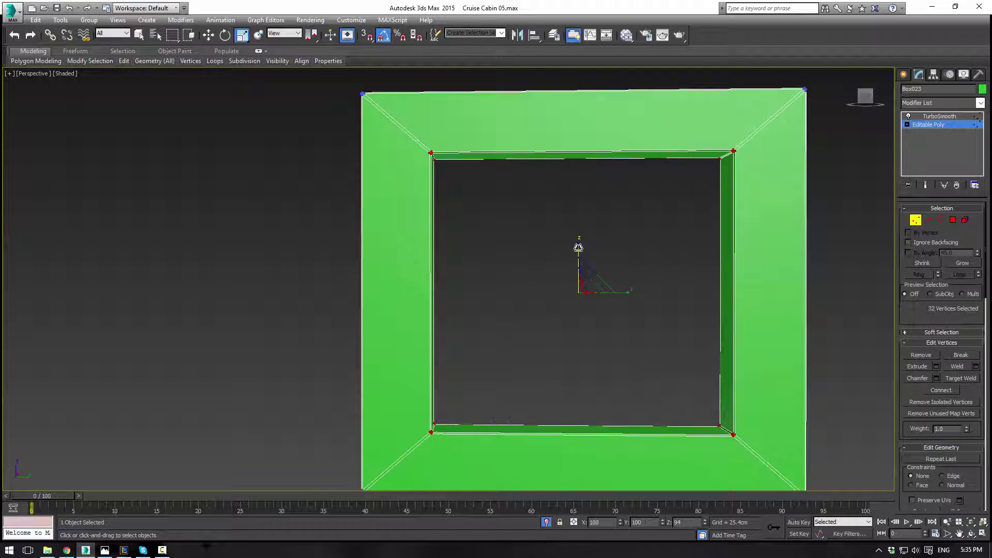
{"action": "left_click", "coordinate": [936, 123]}
{"action": "left_click", "coordinate": [833, 209]}
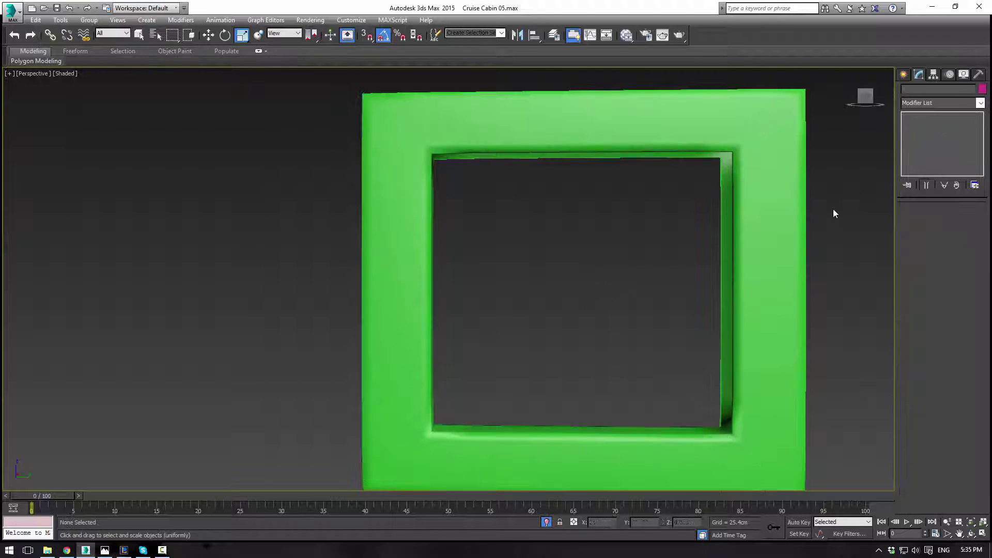
Try a higher TurboSmooth iteration count on the switch frame and return it to 1.
{"action": "mouse_move", "coordinate": [609, 244]}
{"action": "middle_mouse_down", "text": "alt"}
{"action": "mouse_move", "coordinate": [644, 243]}
{"action": "mouse_move", "coordinate": [613, 249]}
{"action": "middle_mouse_up", "text": "alt"}
{"action": "left_click", "coordinate": [613, 249]}
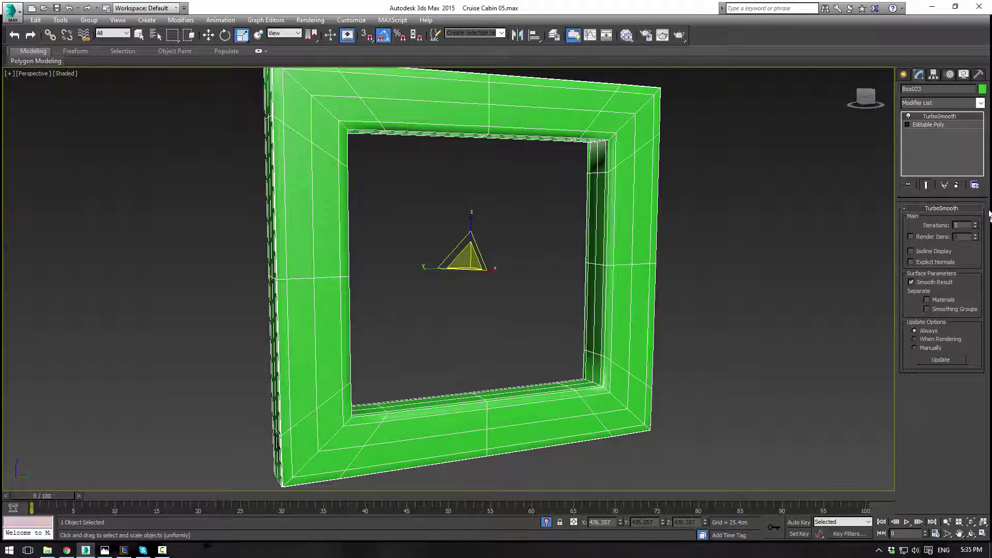
{"action": "left_click", "coordinate": [975, 224]}
{"action": "left_click", "coordinate": [676, 217]}
{"action": "middle_click_drag", "start_coordinate": [676, 217], "coordinate": [705, 182], "text": "alt"}
{"action": "left_click", "coordinate": [704, 182]}
{"action": "left_click", "coordinate": [976, 228]}
{"action": "left_click", "coordinate": [812, 220]}
{"action": "middle_click_drag", "start_coordinate": [671, 226], "coordinate": [790, 182], "text": "alt"}
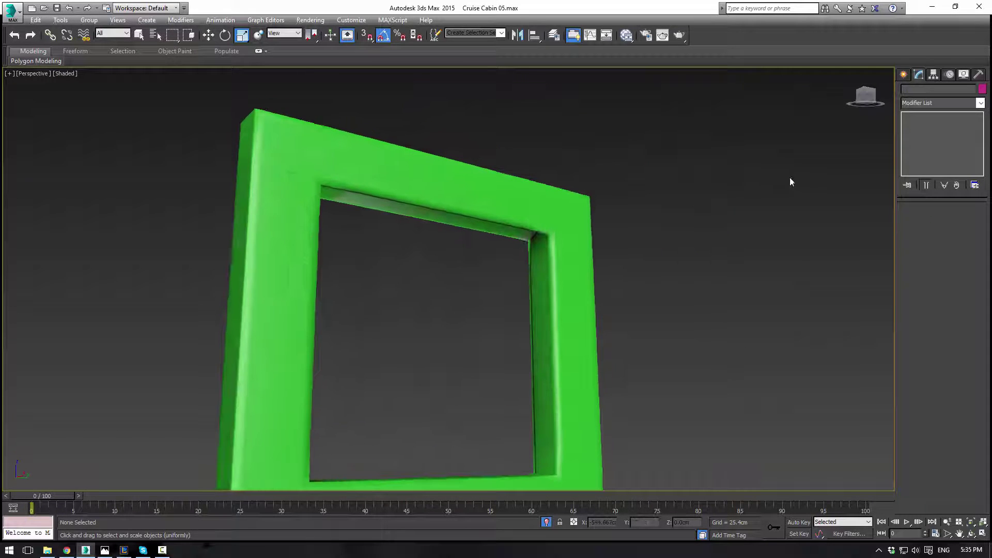
Connect the ring of edges across the frame's inner sides with 2 segments and a pinch of 92, and check the smoothed result.
{"action": "left_click", "coordinate": [562, 226]}
{"action": "left_click", "coordinate": [937, 126]}
{"action": "middle_click_drag", "start_coordinate": [647, 232], "coordinate": [517, 293], "text": "alt"}
{"action": "scroll", "coordinate": [517, 293], "scroll_direction": "down", "scroll_amount": 5}
{"action": "scroll", "coordinate": [486, 287], "scroll_direction": "up", "scroll_amount": 1}
{"action": "key", "text": "z"}
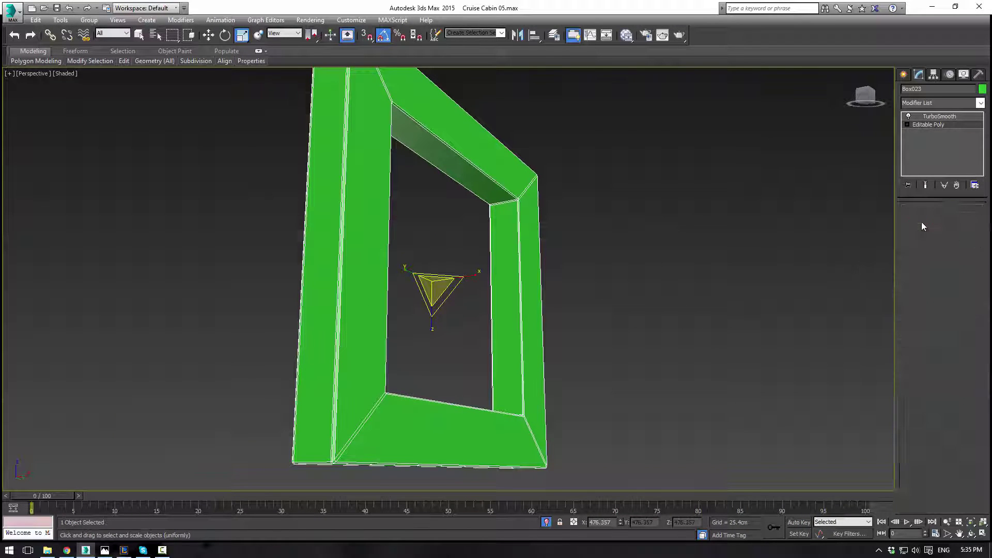
{"action": "left_click", "coordinate": [923, 221]}
{"action": "left_click", "coordinate": [506, 202]}
{"action": "key", "text": "alt+r"}
{"action": "left_click", "coordinate": [976, 404]}
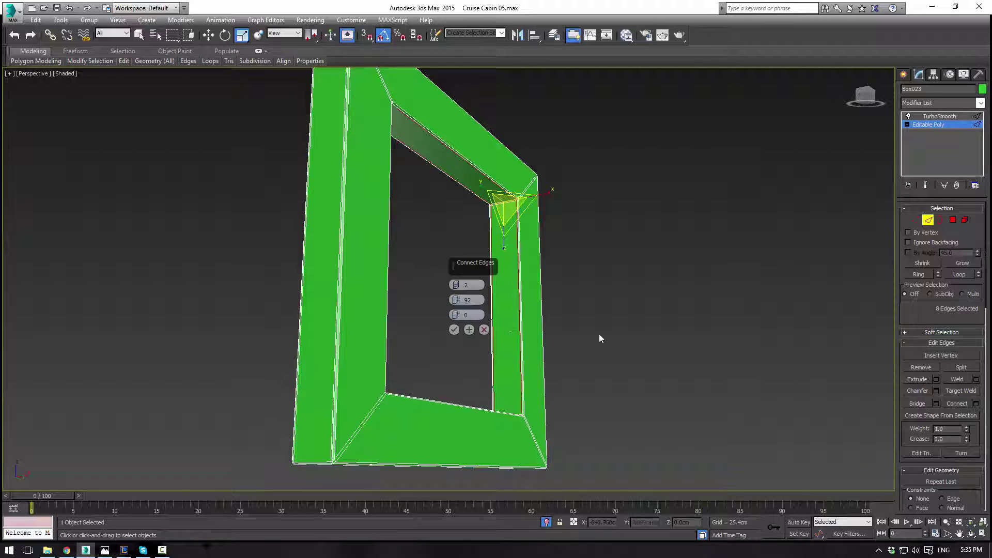
{"action": "left_click", "coordinate": [454, 329]}
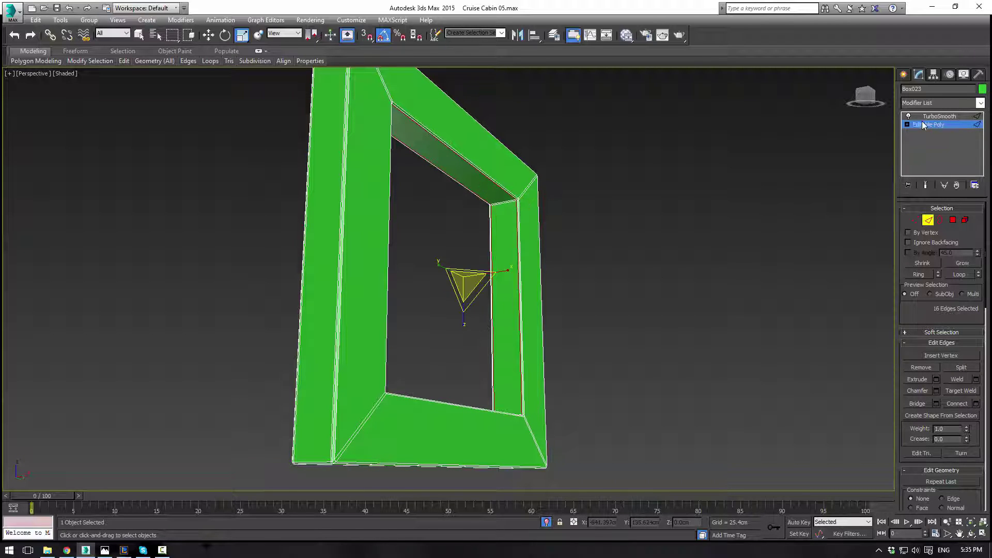
{"action": "left_click", "coordinate": [940, 116]}
{"action": "left_click", "coordinate": [653, 266]}
{"action": "middle_click_drag", "start_coordinate": [653, 266], "coordinate": [592, 261], "text": "alt"}
Draw a box about 25.1 by 26.4 cm and 4.1 cm high in the Left view, filling the switch frame's opening.
{"action": "left_click", "coordinate": [71, 293]}
{"action": "key", "text": "z"}
{"action": "mouse_move", "coordinate": [348, 302]}
{"action": "middle_mouse_down", "text": "alt"}
{"action": "mouse_move", "coordinate": [308, 322]}
{"action": "mouse_move", "coordinate": [392, 309]}
{"action": "mouse_move", "coordinate": [365, 304]}
{"action": "middle_mouse_up", "text": "alt"}
{"action": "left_click", "coordinate": [903, 74]}
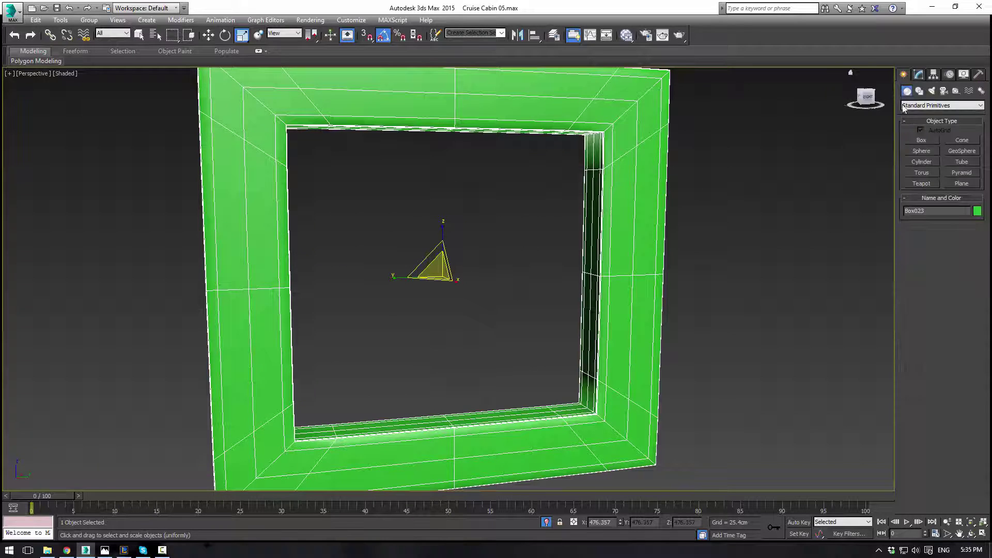
{"action": "left_click", "coordinate": [922, 141]}
{"action": "key", "text": "alt+w"}
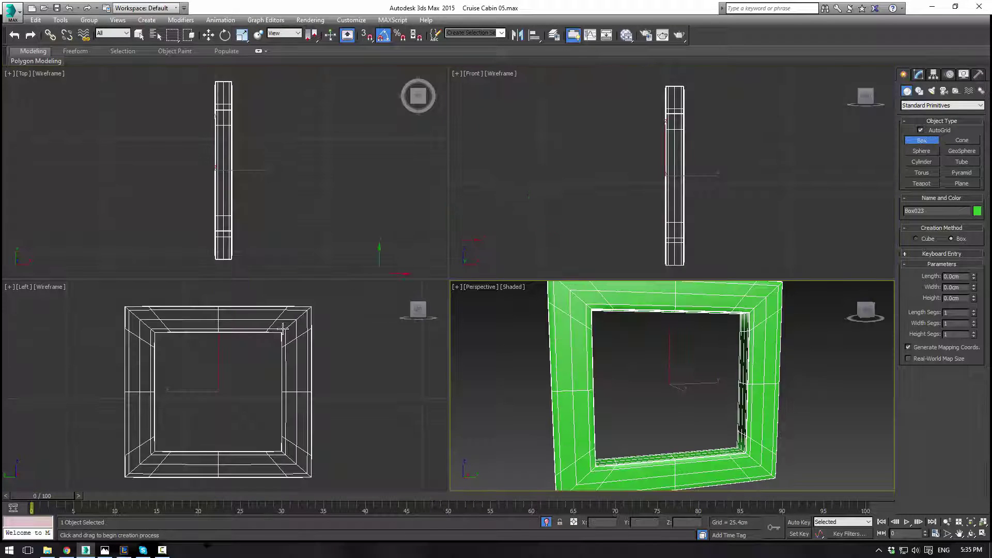
{"action": "scroll", "coordinate": [224, 365], "scroll_direction": "up", "scroll_amount": 3}
{"action": "middle_click_drag", "start_coordinate": [224, 365], "coordinate": [145, 333]}
{"action": "scroll", "coordinate": [149, 336], "scroll_direction": "down", "scroll_amount": 2}
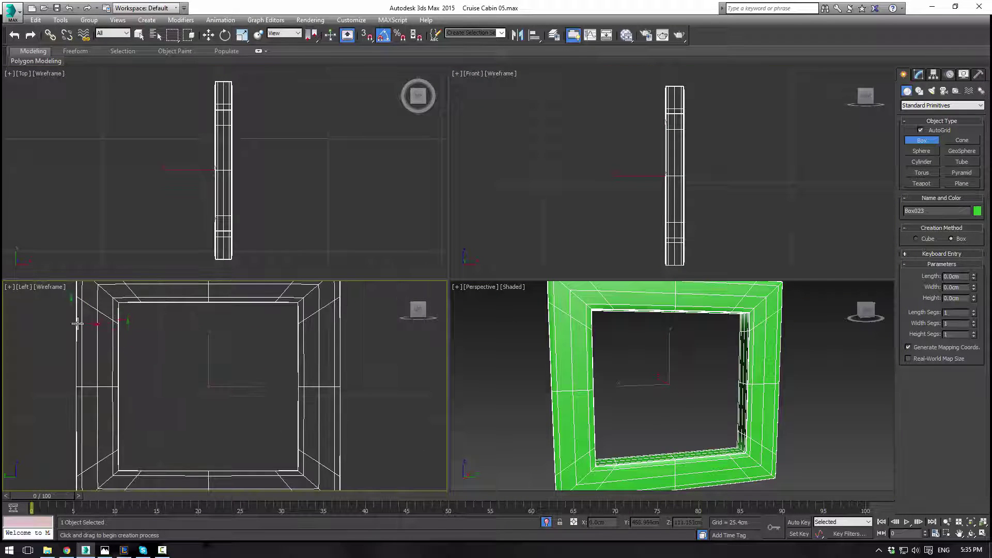
{"action": "left_click_drag", "start_coordinate": [120, 304], "coordinate": [295, 470]}
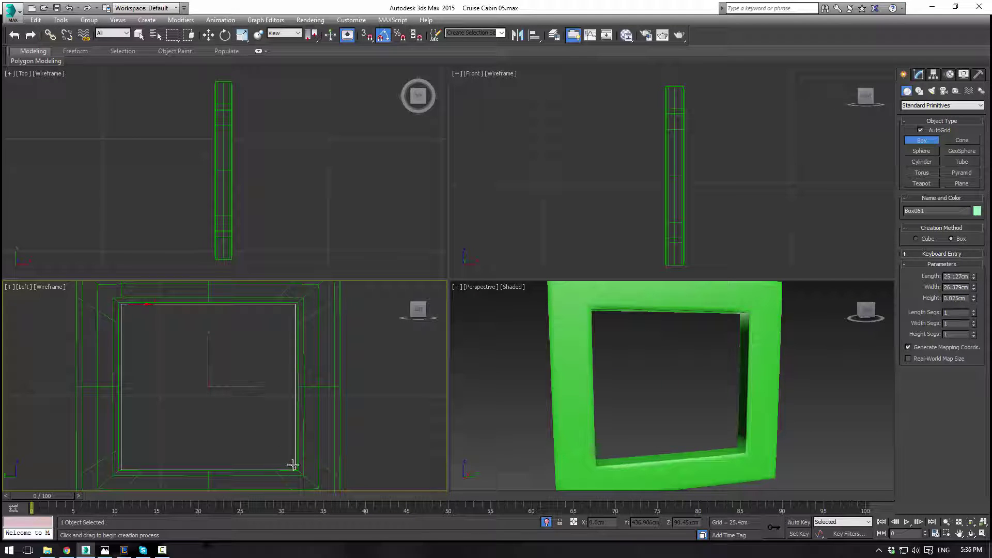
{"action": "left_click", "coordinate": [288, 447]}
Move the new box along the X axis until it sits inside the switch frame's opening.
{"action": "scroll", "coordinate": [301, 183], "scroll_direction": "down", "scroll_amount": 8}
{"action": "key", "text": "w"}
{"action": "scroll", "coordinate": [348, 230], "scroll_direction": "down", "scroll_amount": 2}
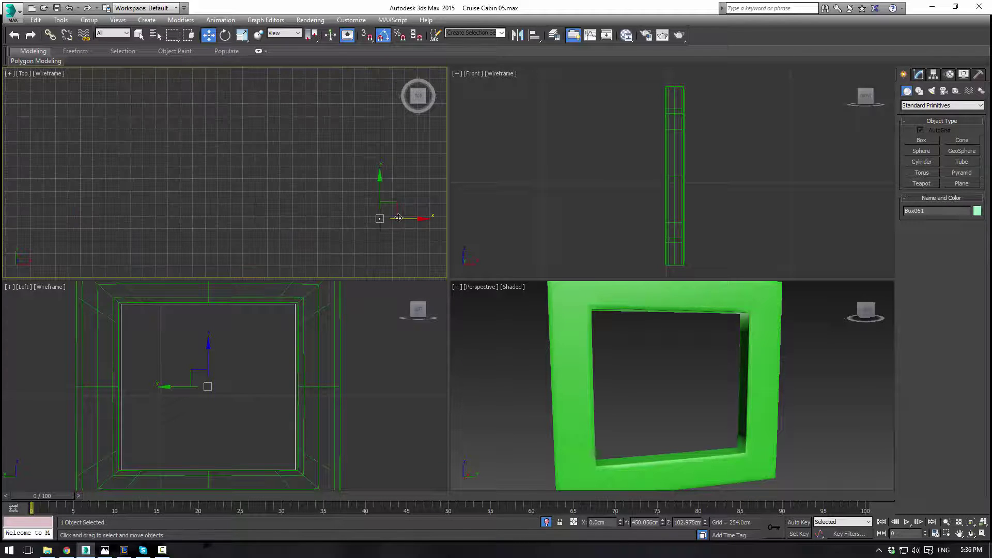
{"action": "left_click_drag", "start_coordinate": [403, 219], "coordinate": [367, 229]}
{"action": "scroll", "coordinate": [367, 229], "scroll_direction": "up", "scroll_amount": 8}
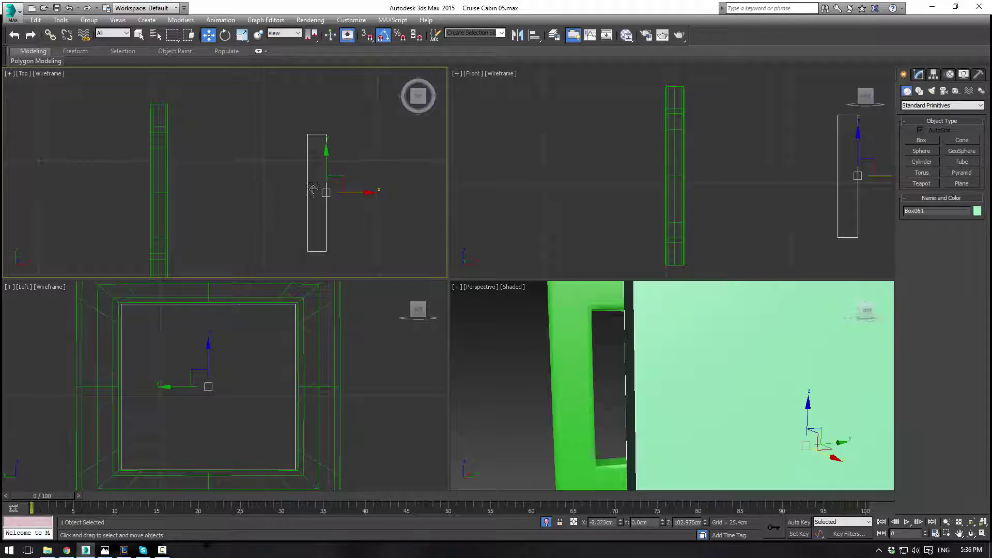
{"action": "left_click_drag", "start_coordinate": [351, 193], "coordinate": [193, 192]}
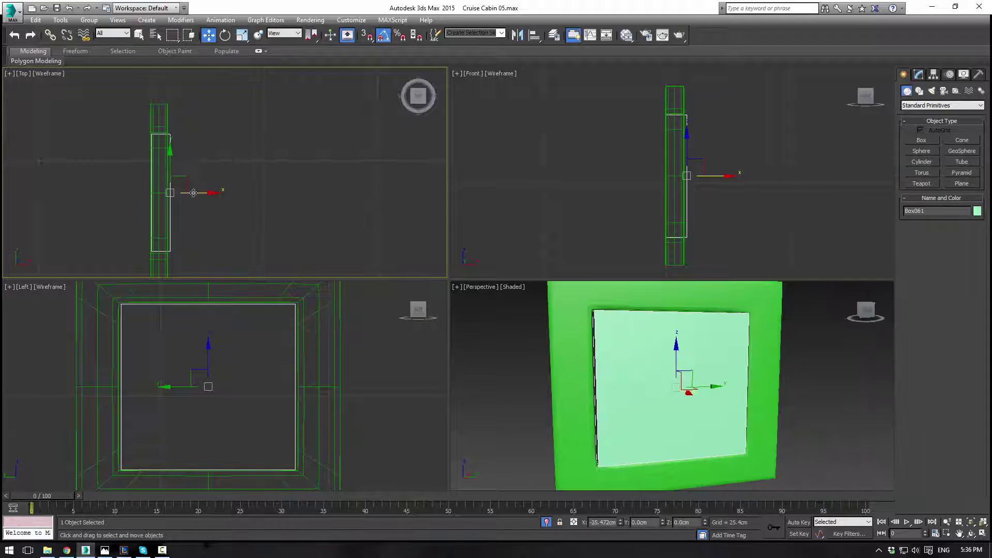
Set the box's height to 3.79 cm and shift it about 0.75 cm along X so it protrudes from the frame.
{"action": "left_click", "coordinate": [919, 75]}
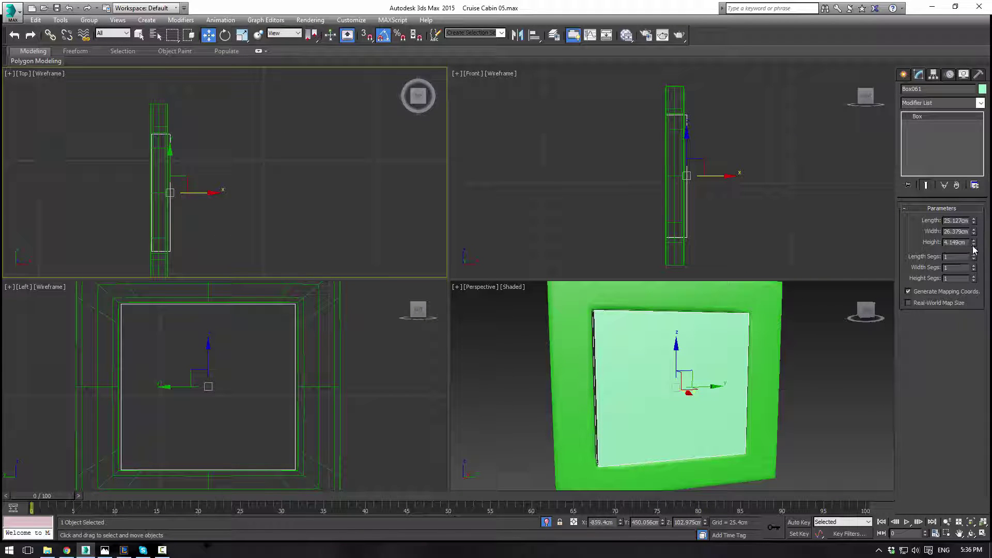
{"action": "left_click", "coordinate": [973, 246]}
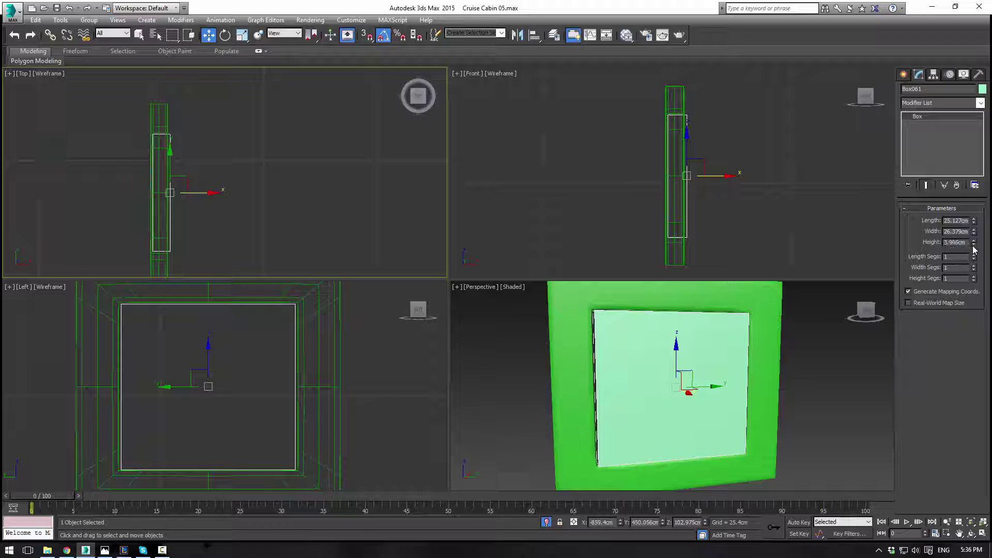
{"action": "left_click_drag", "start_coordinate": [974, 249], "coordinate": [974, 250]}
{"action": "middle_click_drag", "start_coordinate": [303, 176], "coordinate": [313, 165]}
{"action": "scroll", "coordinate": [237, 150], "scroll_direction": "up", "scroll_amount": 2}
{"action": "middle_click_drag", "start_coordinate": [236, 150], "coordinate": [283, 174]}
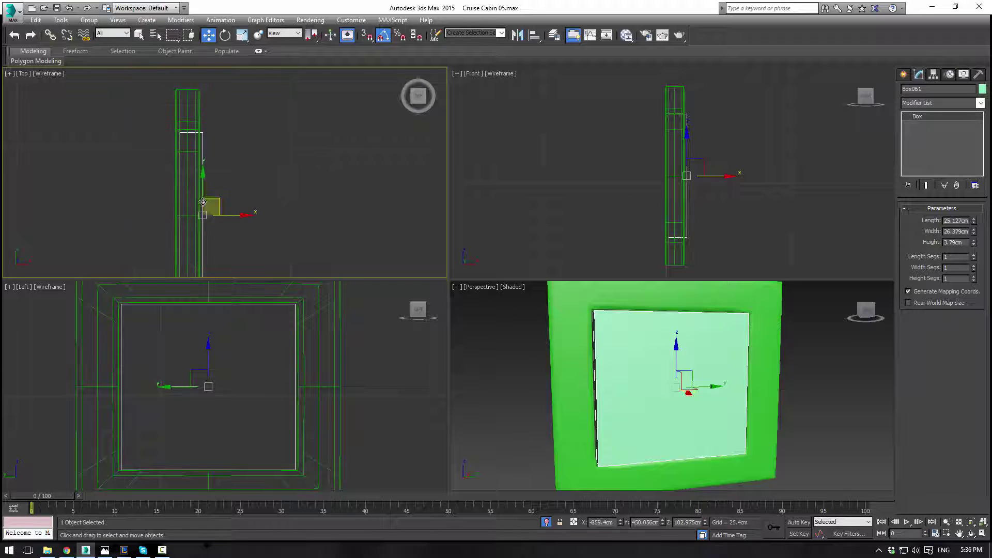
{"action": "left_click_drag", "start_coordinate": [230, 216], "coordinate": [235, 212]}
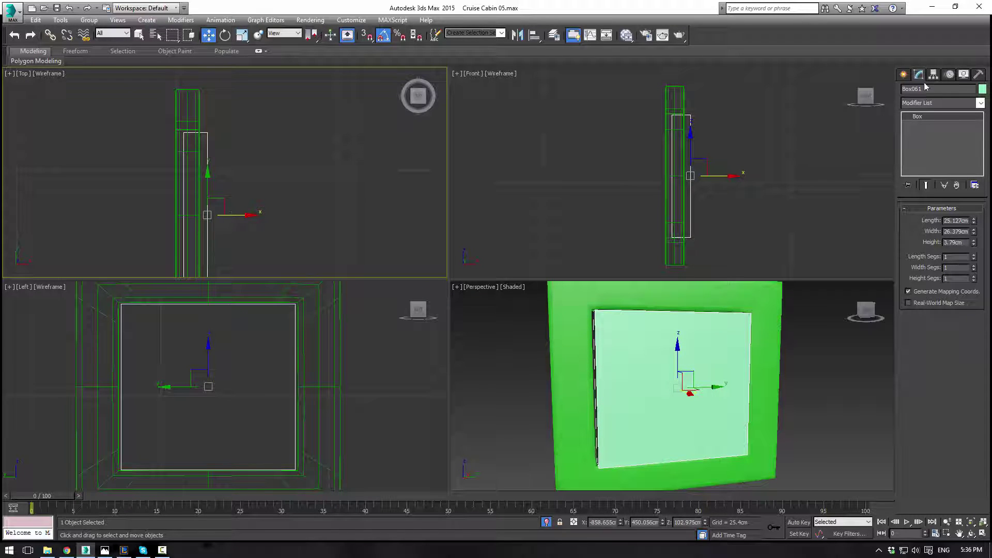
Convert the inner box to an Editable Poly and slightly chamfer all its edges.
{"action": "right_click", "coordinate": [950, 132]}
{"action": "left_click", "coordinate": [972, 325]}
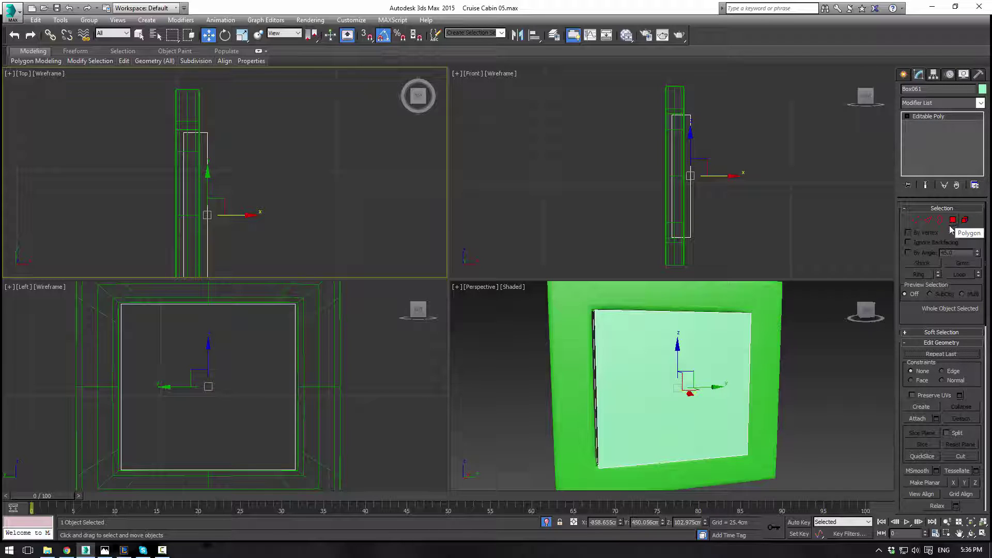
{"action": "left_click", "coordinate": [928, 220]}
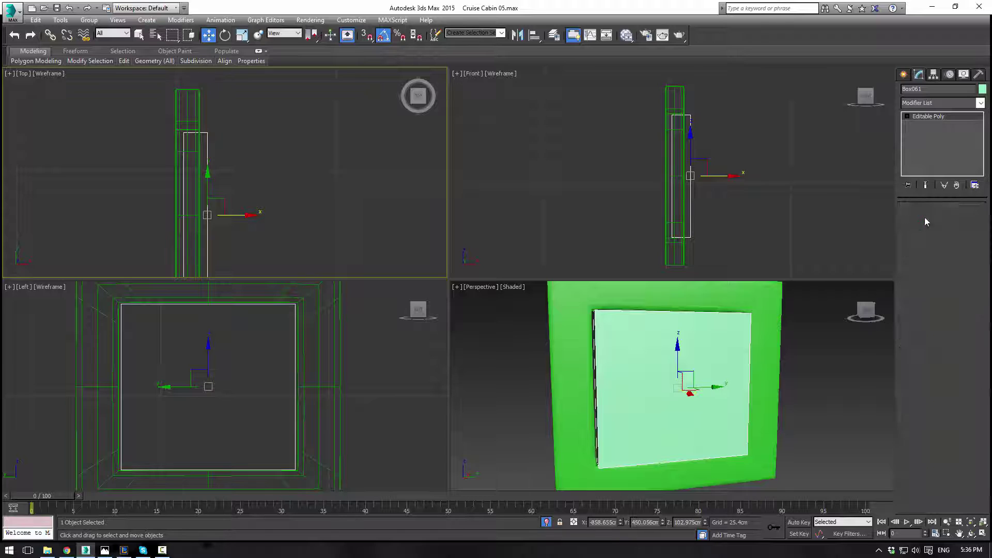
{"action": "left_click", "coordinate": [722, 323]}
{"action": "key", "text": "ctrl+a"}
{"action": "left_click", "coordinate": [936, 391]}
{"action": "left_click_drag", "start_coordinate": [680, 406], "coordinate": [682, 459]}
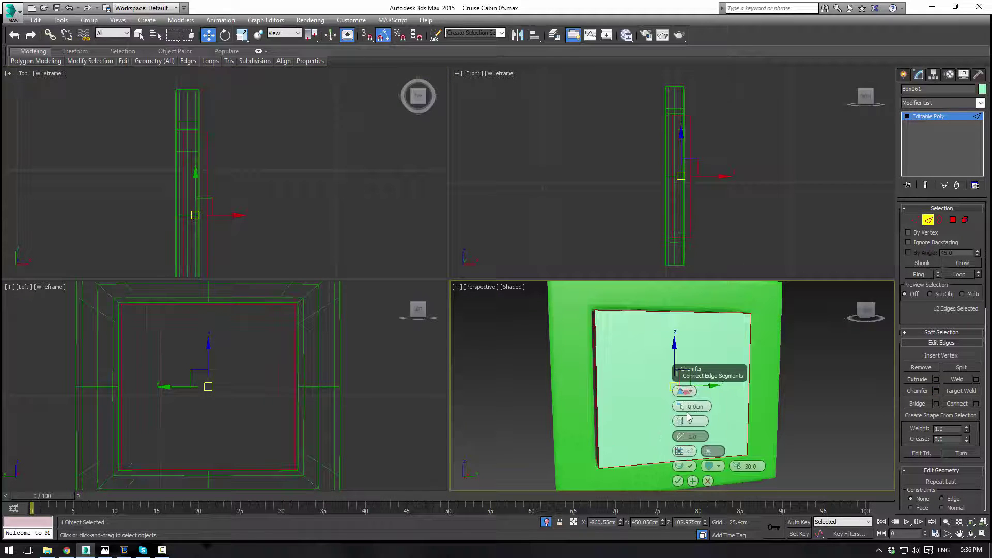
{"action": "left_click_drag", "start_coordinate": [681, 407], "coordinate": [681, 405]}
{"action": "left_click", "coordinate": [678, 482]}
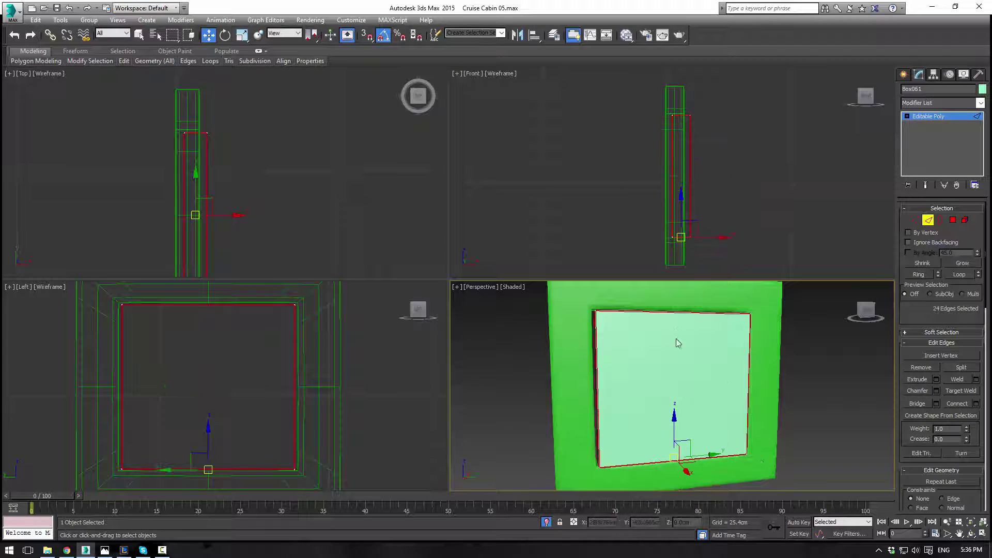
Connect the edges running through the inner box's thickness with 2 segments and a pinch of 90.
{"action": "middle_click_drag", "start_coordinate": [640, 330], "coordinate": [665, 327], "text": "alt"}
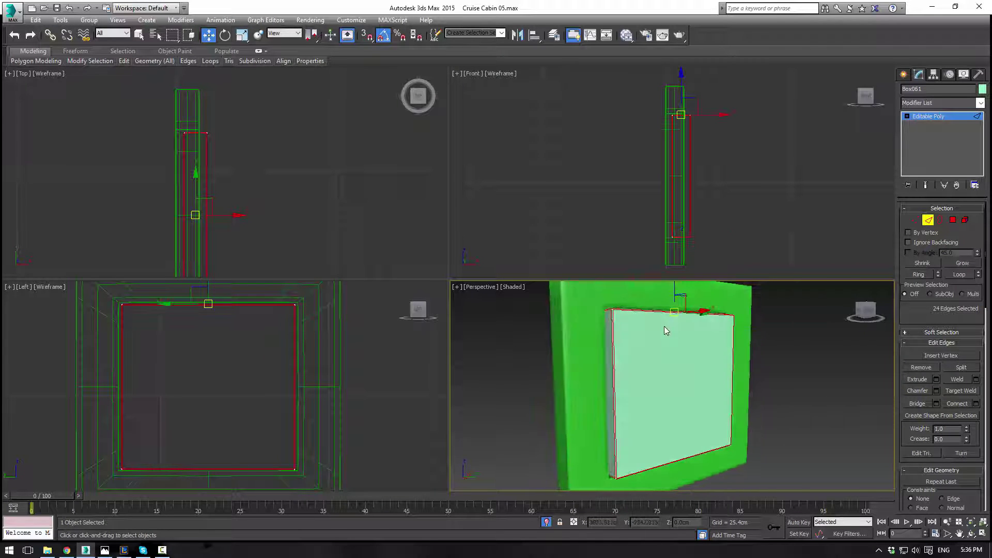
{"action": "middle_click_drag", "start_coordinate": [280, 137], "coordinate": [281, 103]}
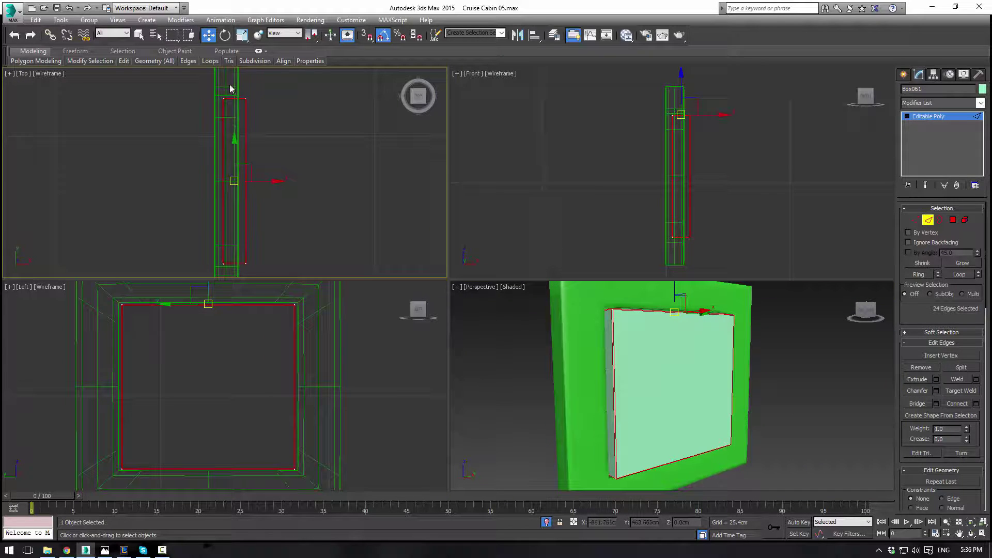
{"action": "left_click_drag", "start_coordinate": [230, 85], "coordinate": [237, 285]}
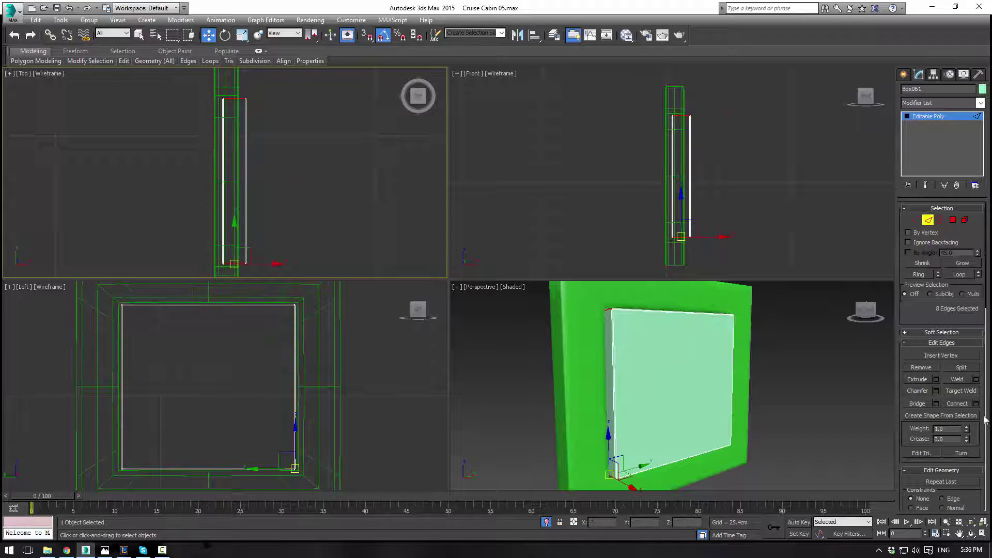
{"action": "left_click", "coordinate": [976, 403]}
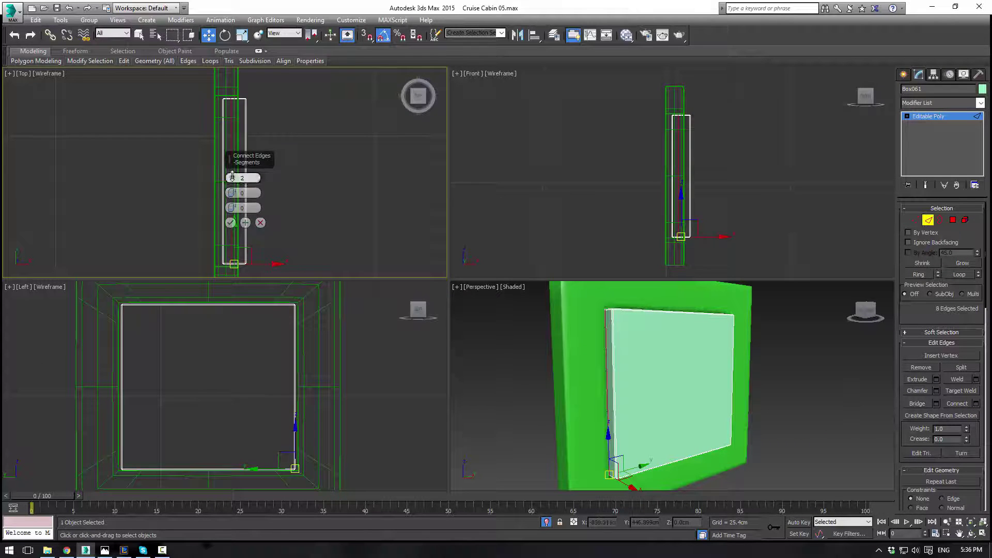
{"action": "left_click_drag", "start_coordinate": [232, 192], "coordinate": [280, 2]}
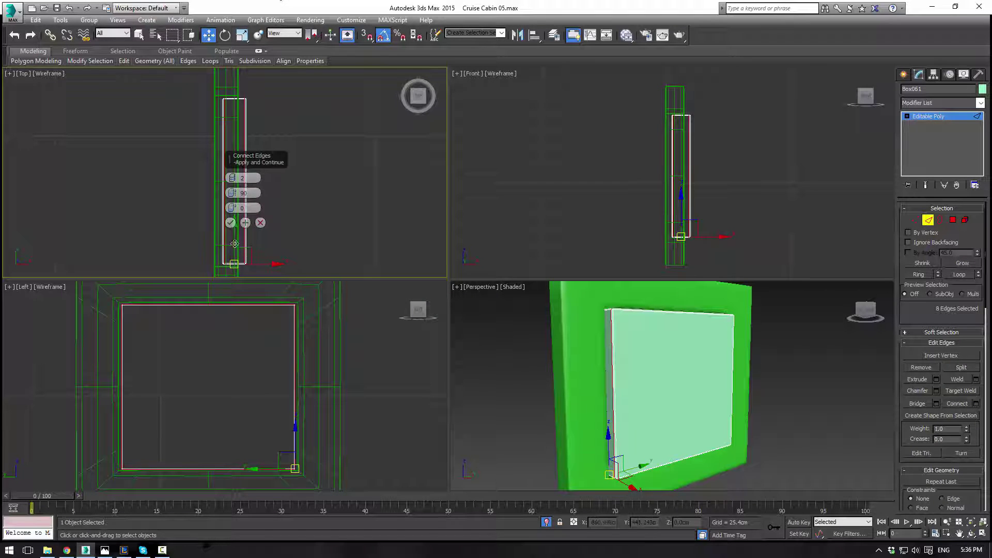
{"action": "left_click", "coordinate": [230, 223]}
Add a TurboSmooth modifier to the inner box, raise its iterations, and check the smoothed shape.
{"action": "left_click", "coordinate": [952, 117]}
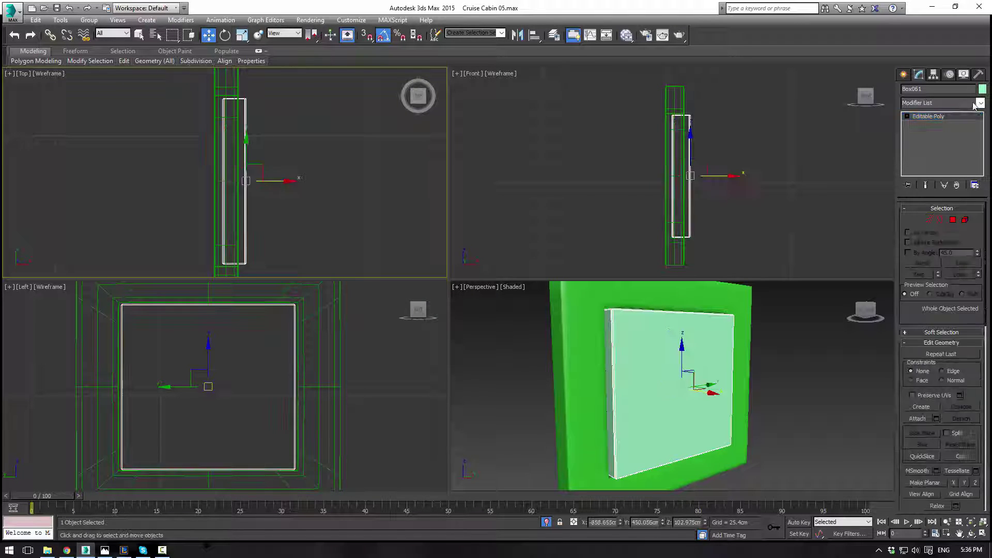
{"action": "left_click", "coordinate": [978, 102]}
{"action": "key", "text": "t"}
{"action": "key", "text": "t"}
{"action": "key", "text": "t"}
{"action": "key", "text": "Return"}
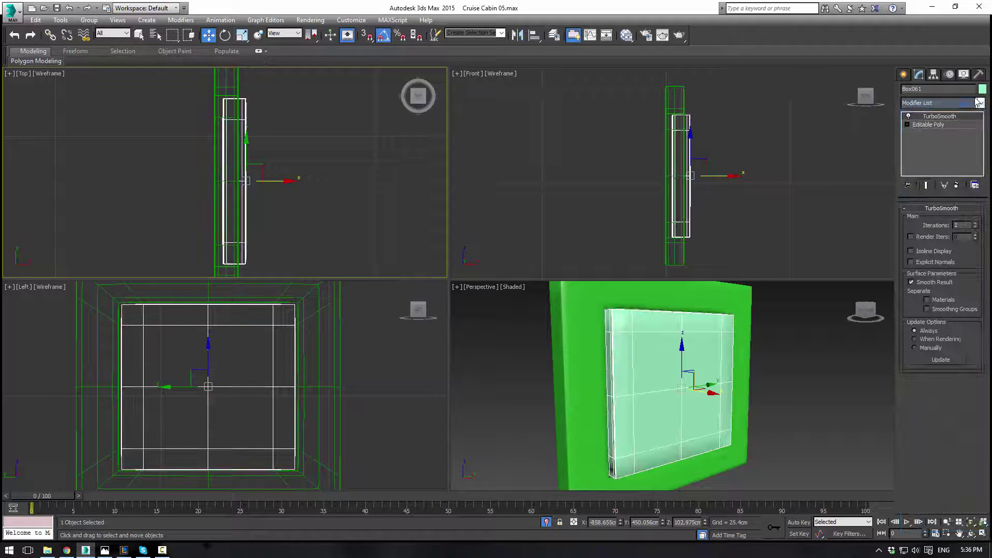
{"action": "left_click", "coordinate": [975, 223]}
{"action": "left_click", "coordinate": [697, 340]}
{"action": "left_click", "coordinate": [753, 350]}
{"action": "left_click", "coordinate": [693, 349]}
Connect the inner box's horizontal edges with 2 segments and a pinch of 97, adding vertical support loops near its sides.
{"action": "left_click", "coordinate": [929, 124]}
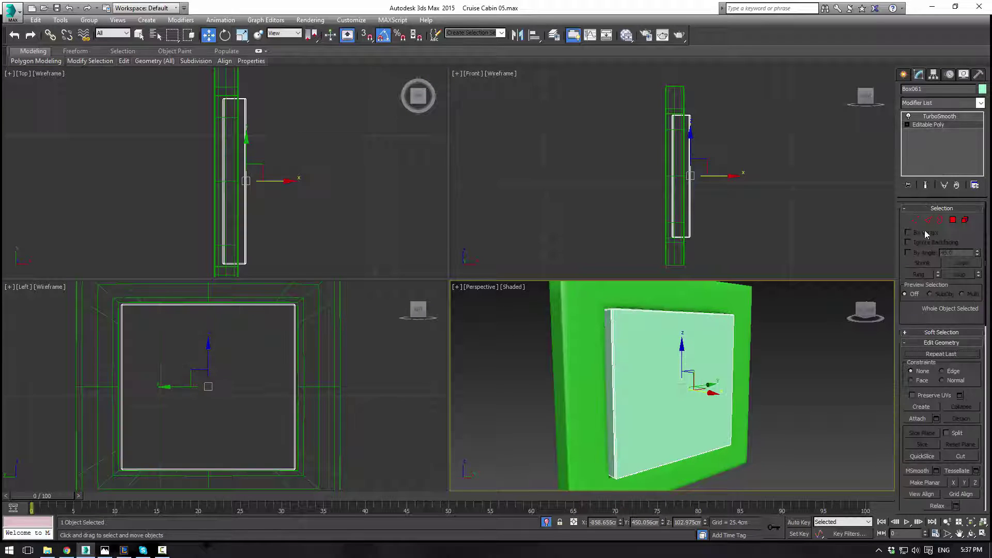
{"action": "left_click", "coordinate": [928, 220]}
{"action": "scroll", "coordinate": [295, 349], "scroll_direction": "down", "scroll_amount": 3}
{"action": "left_click_drag", "start_coordinate": [237, 316], "coordinate": [250, 465]}
{"action": "left_click", "coordinate": [977, 404]}
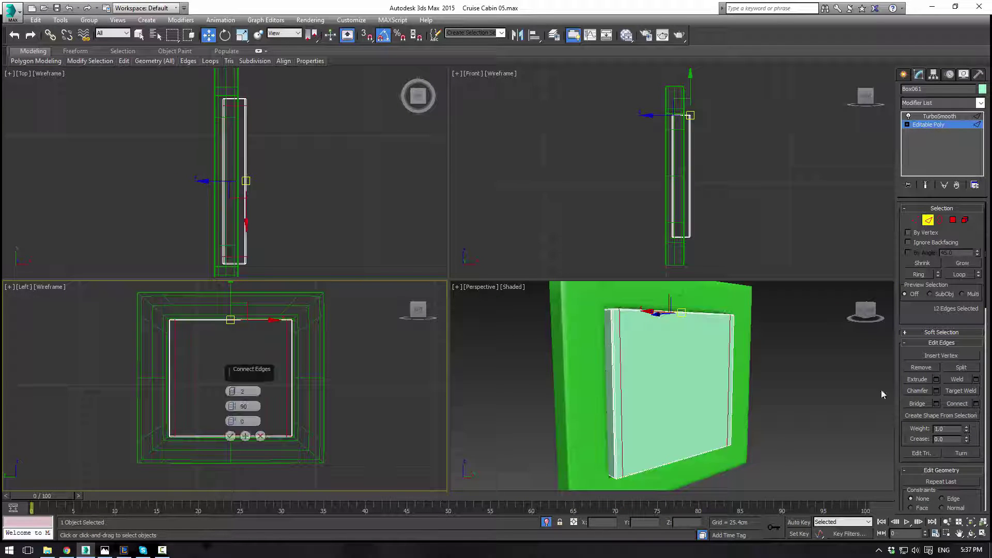
{"action": "left_click_drag", "start_coordinate": [232, 407], "coordinate": [233, 395]}
{"action": "left_click", "coordinate": [230, 437]}
Connect the inner box's vertical edges with 2 segments and a pinch of 97, adding horizontal support loops, and leave edge editing.
{"action": "left_click_drag", "start_coordinate": [109, 371], "coordinate": [413, 416]}
{"action": "left_click", "coordinate": [976, 404]}
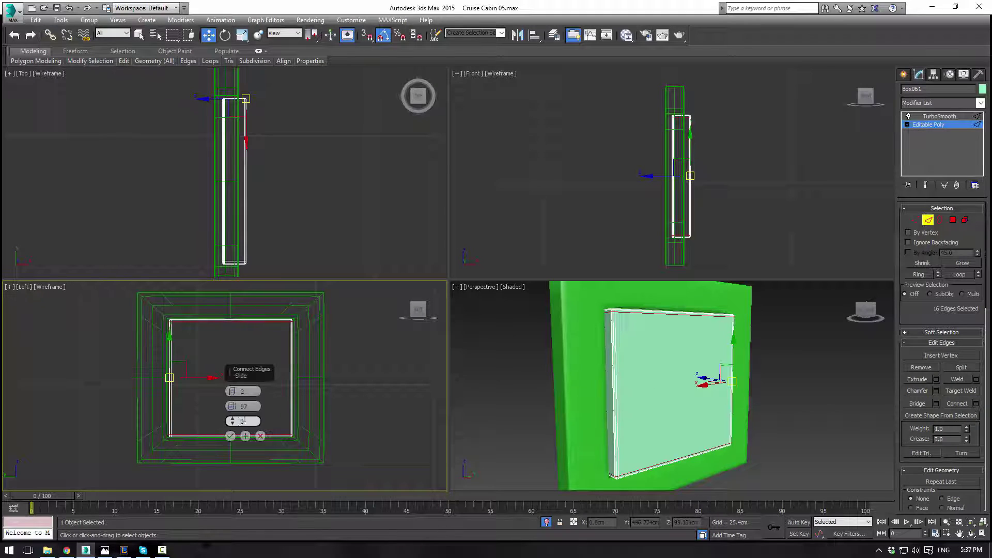
{"action": "left_click", "coordinate": [230, 436]}
{"action": "left_click", "coordinate": [937, 126]}
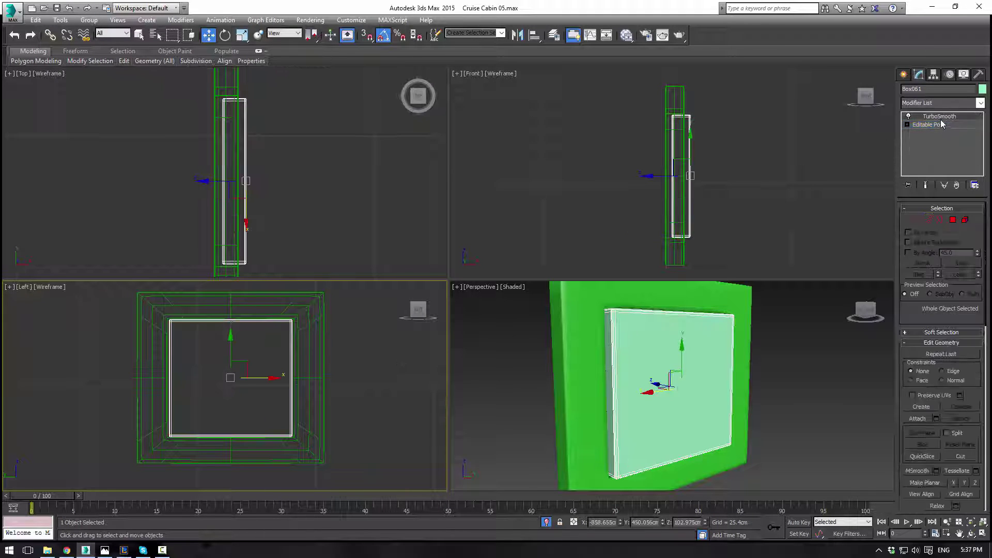
Return the inner box to its TurboSmooth level to show the smoothed result.
{"action": "left_click", "coordinate": [940, 116]}
{"action": "left_click", "coordinate": [795, 378]}
{"action": "left_click", "coordinate": [626, 352]}
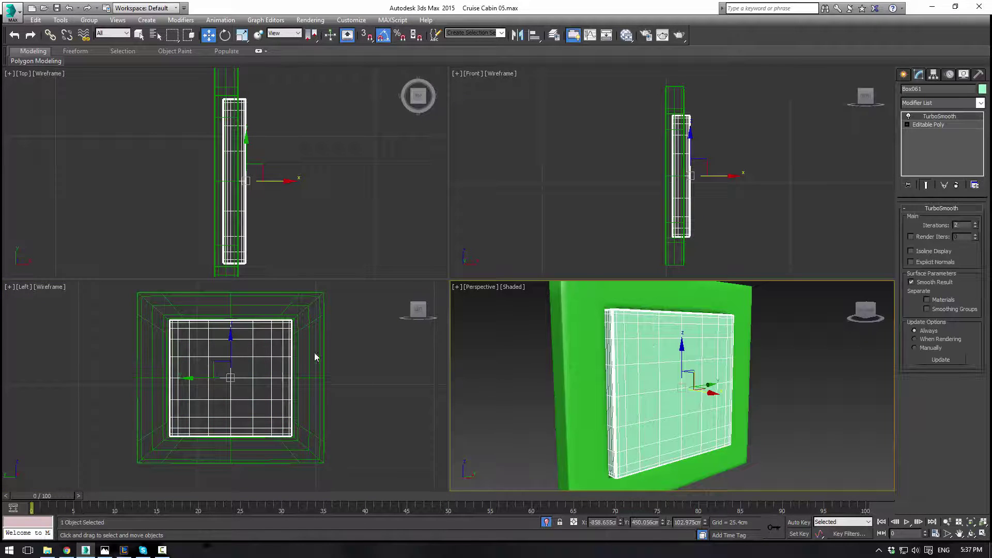
Turn off angle snap and tilt the inner box in the Front view to an X rotation of about -85.4 degrees.
{"action": "middle_click", "coordinate": [269, 207]}
{"action": "key", "text": "e"}
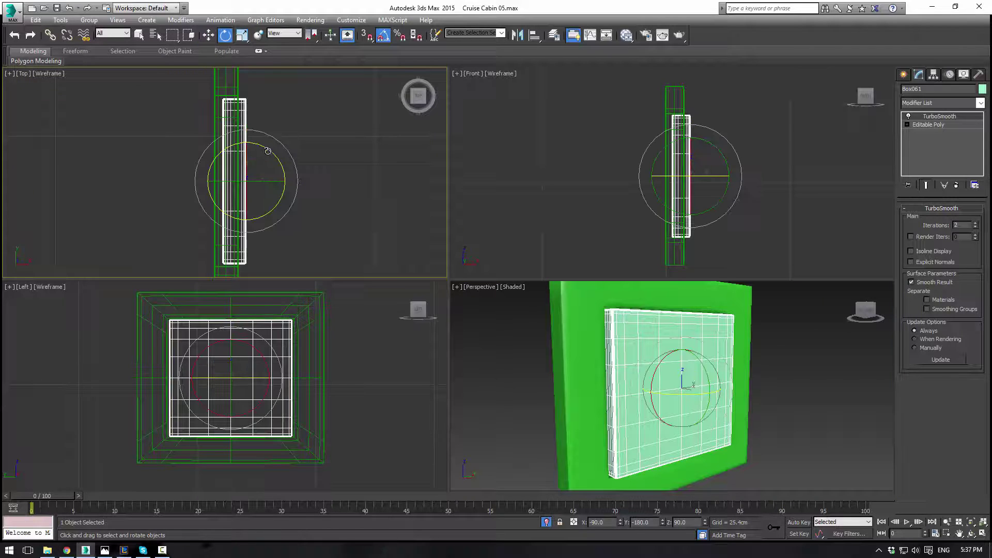
{"action": "left_click_drag", "start_coordinate": [267, 150], "coordinate": [268, 149]}
{"action": "key", "text": "a"}
{"action": "key", "text": "ctrl+z"}
{"action": "key", "text": "ctrl+z"}
{"action": "middle_click_drag", "start_coordinate": [734, 214], "coordinate": [733, 212]}
{"action": "left_click_drag", "start_coordinate": [727, 160], "coordinate": [729, 156]}
{"action": "scroll", "coordinate": [665, 348], "scroll_direction": "up", "scroll_amount": 3}
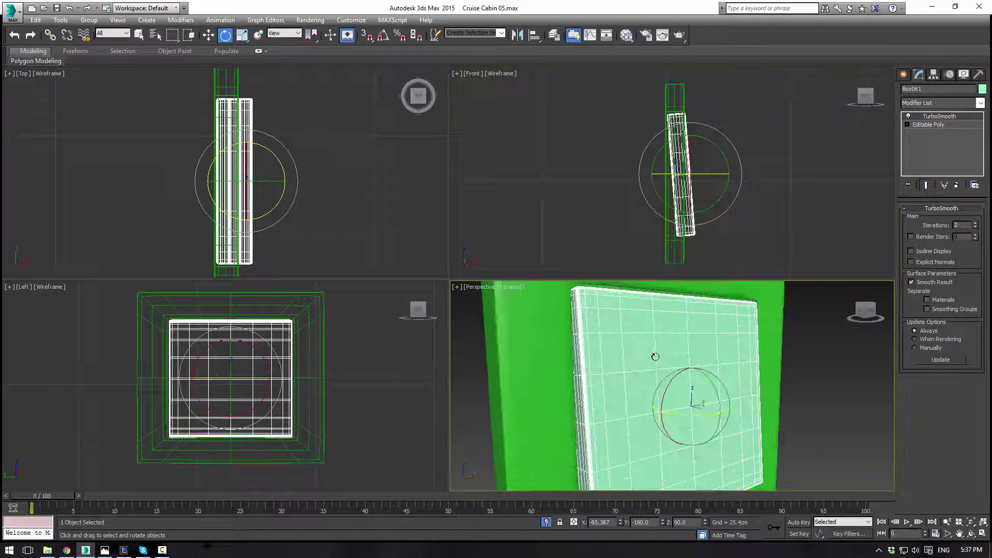
Check the tilted inner box against the frame from several angles in a maximized perspective view and slightly adjust its tilt.
{"action": "middle_click_drag", "start_coordinate": [653, 355], "coordinate": [481, 355], "text": "alt"}
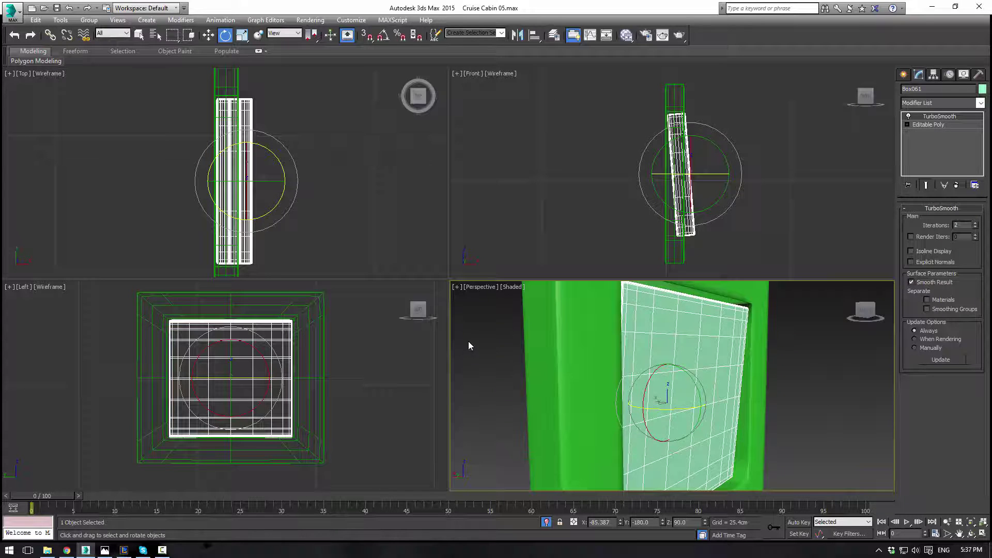
{"action": "middle_click_drag", "start_coordinate": [476, 340], "coordinate": [679, 344], "text": "alt"}
{"action": "key", "text": "alt+w"}
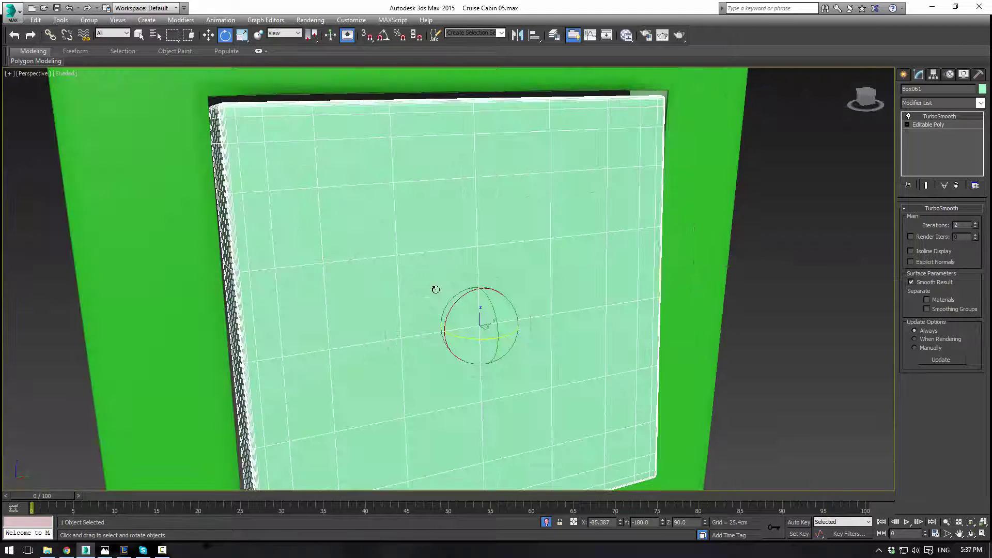
{"action": "middle_click_drag", "start_coordinate": [438, 290], "coordinate": [733, 292], "text": "alt"}
{"action": "left_click", "coordinate": [734, 292]}
{"action": "scroll", "coordinate": [666, 286], "scroll_direction": "down", "scroll_amount": 3}
{"action": "middle_click_drag", "start_coordinate": [667, 291], "coordinate": [627, 312], "text": "alt"}
{"action": "left_click", "coordinate": [532, 310]}
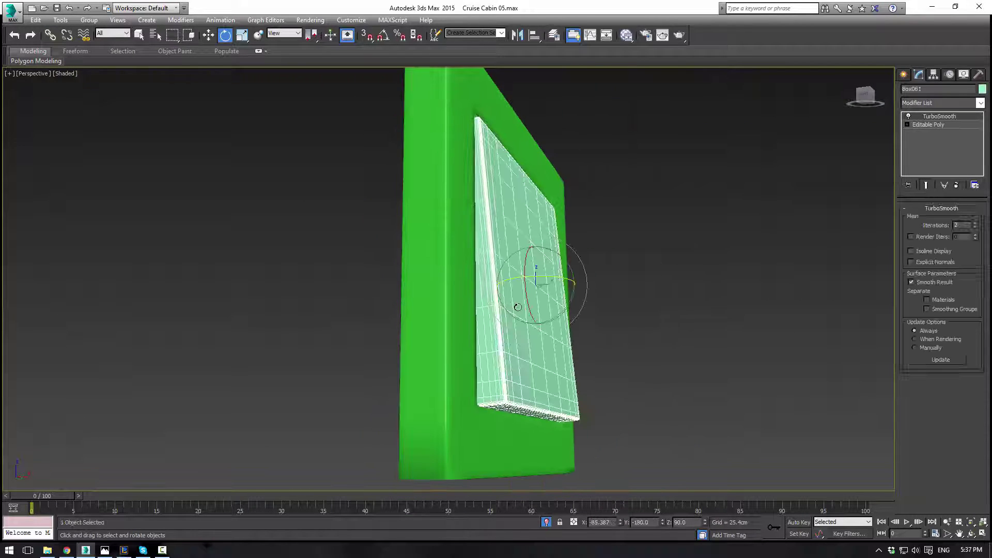
{"action": "left_click_drag", "start_coordinate": [559, 256], "coordinate": [563, 255]}
Push the inner box slightly deeper into the frame along X, to about -859.27 cm.
{"action": "key", "text": "w"}
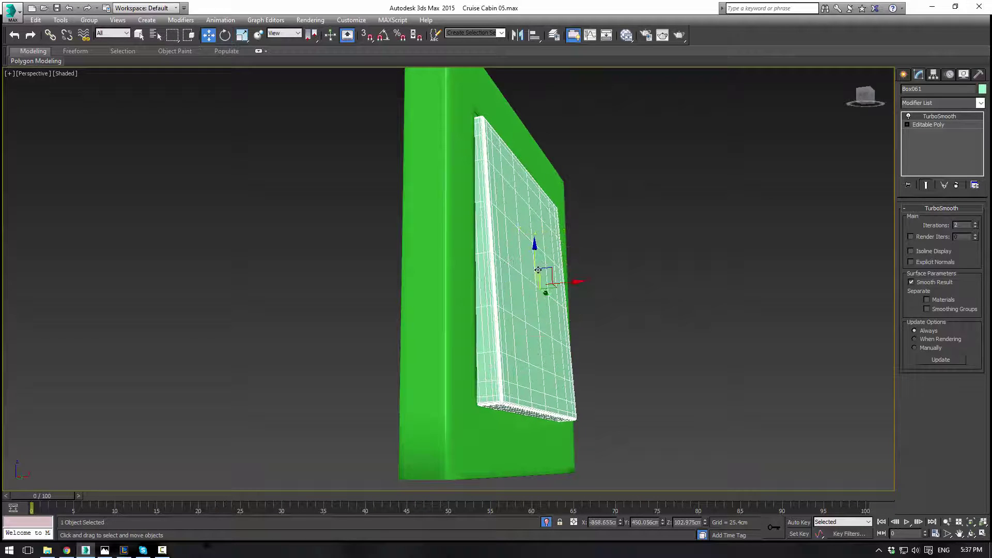
{"action": "middle_click_drag", "start_coordinate": [534, 255], "coordinate": [558, 261], "text": "alt"}
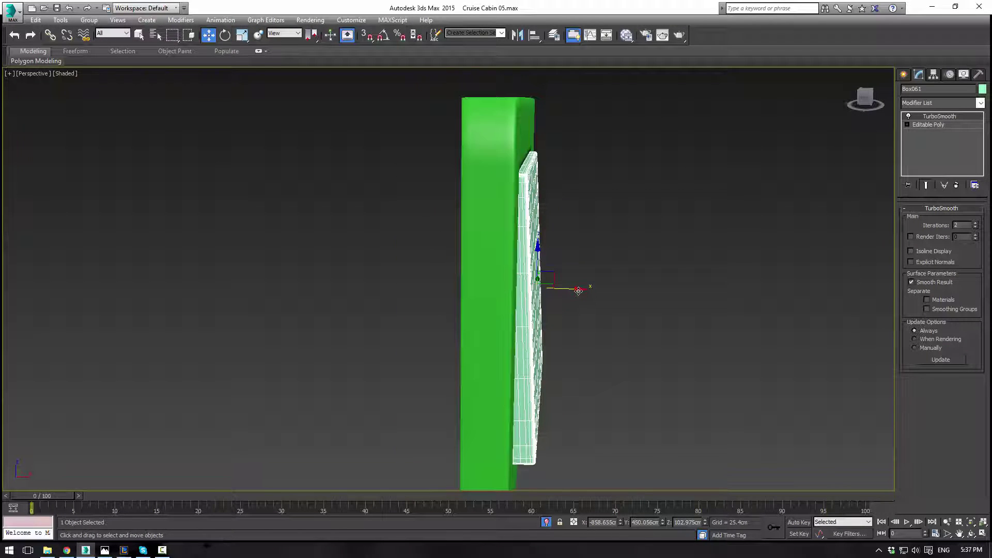
{"action": "left_click_drag", "start_coordinate": [578, 292], "coordinate": [574, 291]}
{"action": "middle_click_drag", "start_coordinate": [590, 269], "coordinate": [509, 252], "text": "alt"}
In the Left view, raise the inner box to about Z 103.17 cm and scale it to 101% along its width.
{"action": "key", "text": "f"}
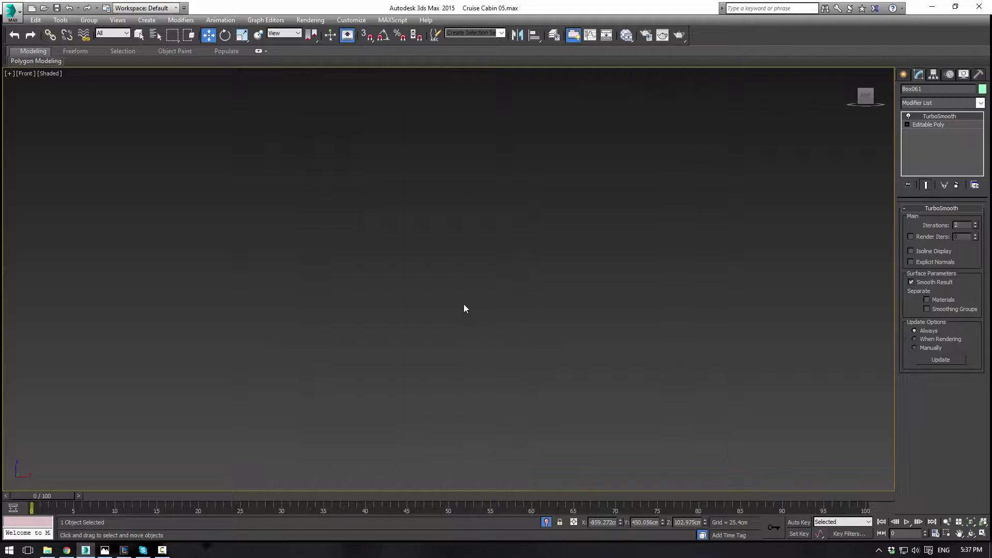
{"action": "key", "text": "z"}
{"action": "key", "text": "l"}
{"action": "key", "text": "z"}
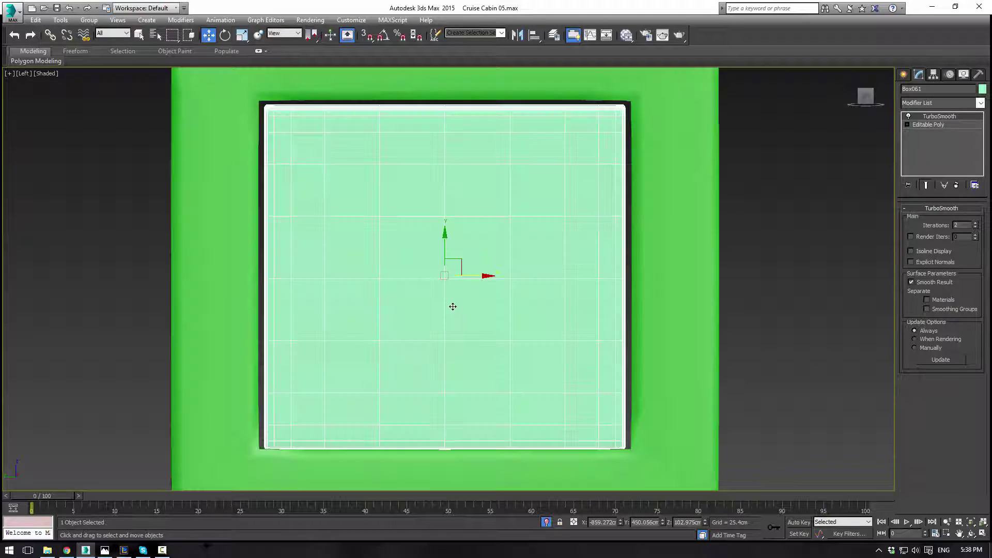
{"action": "middle_click_drag", "start_coordinate": [462, 303], "coordinate": [463, 305]}
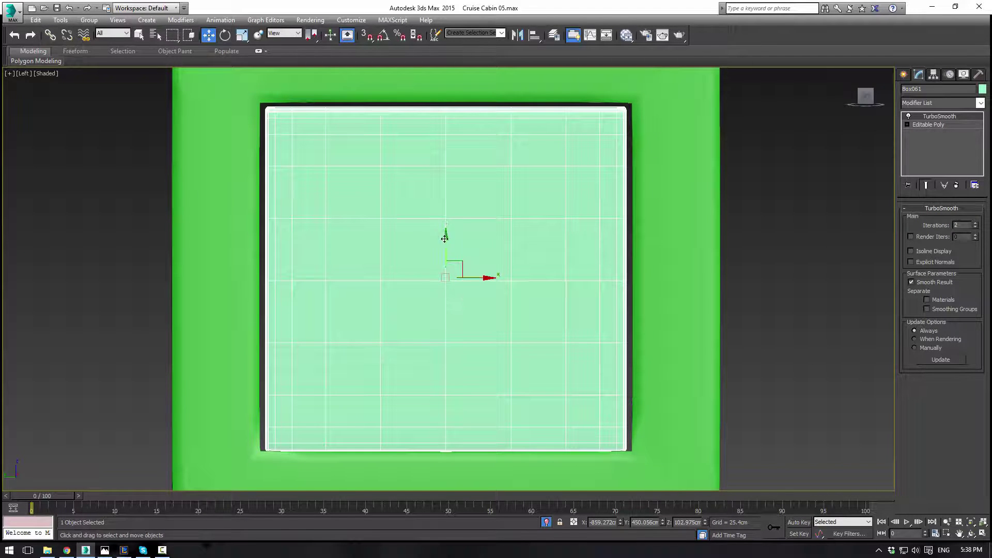
{"action": "left_click_drag", "start_coordinate": [446, 237], "coordinate": [445, 237]}
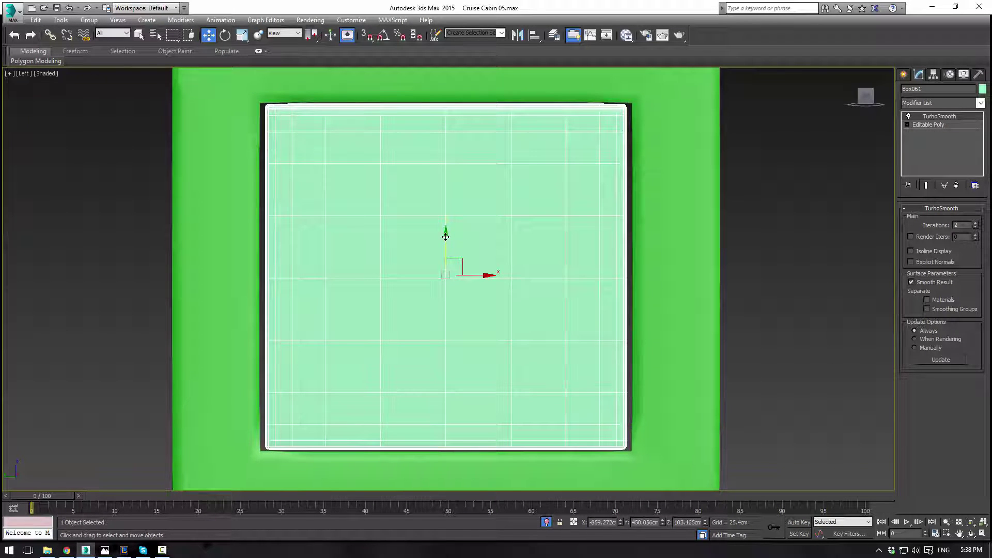
{"action": "key", "text": "r"}
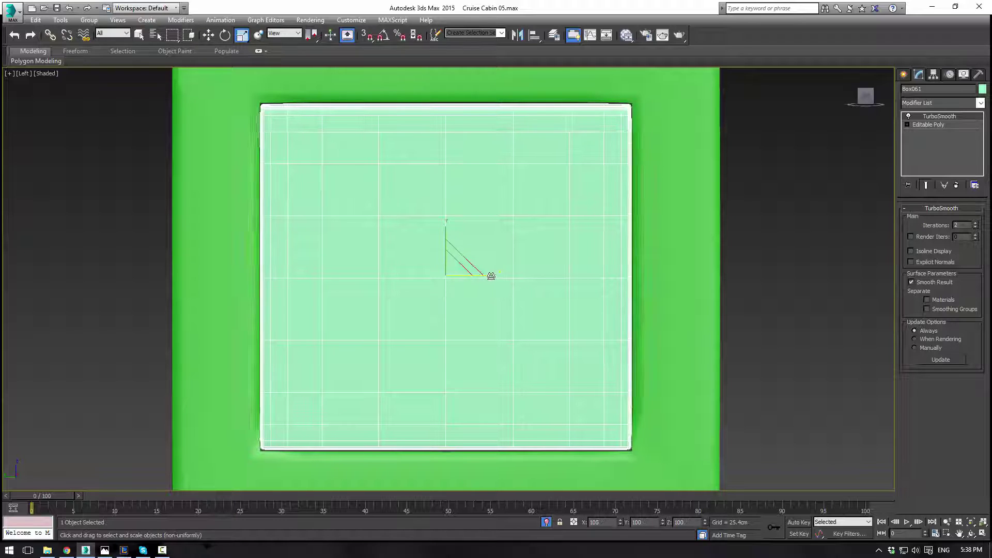
{"action": "left_click_drag", "start_coordinate": [491, 275], "coordinate": [491, 276]}
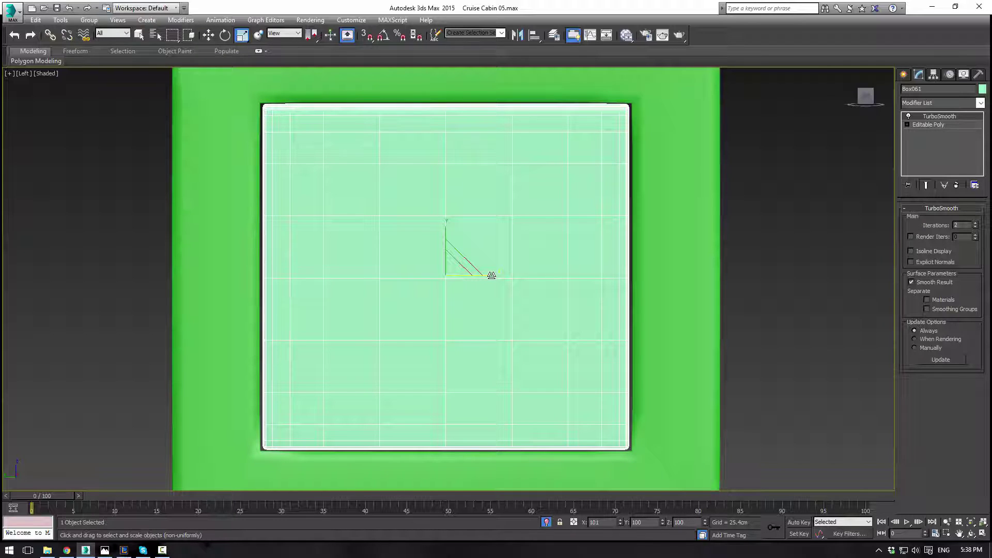
Move the inner box's vertex columns on both sides slightly outward toward the frame opening, then leave vertex editing and deselect the box.
{"action": "left_click", "coordinate": [920, 124]}
{"action": "left_click", "coordinate": [915, 220]}
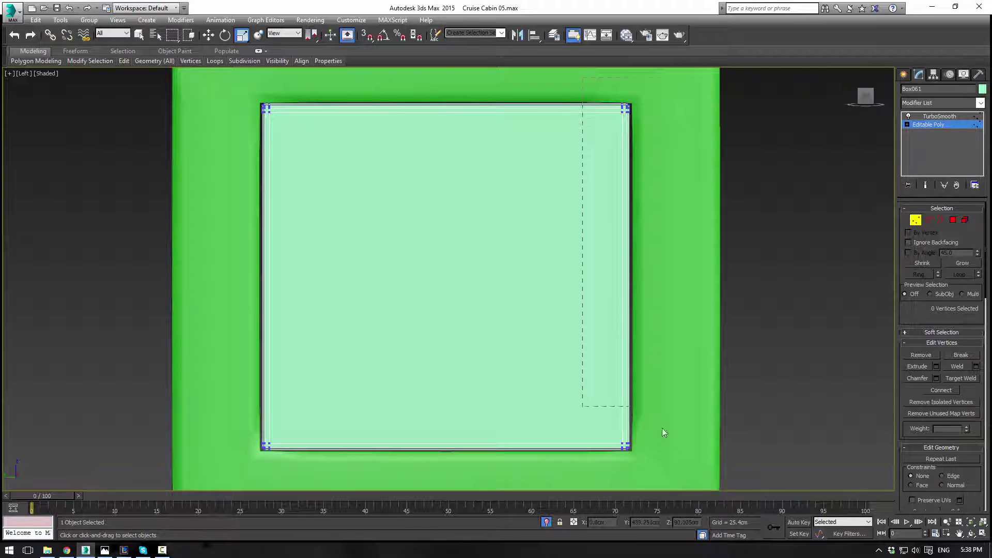
{"action": "left_click_drag", "start_coordinate": [666, 444], "coordinate": [667, 446]}
{"action": "key", "text": "w"}
{"action": "left_click_drag", "start_coordinate": [663, 276], "coordinate": [666, 276]}
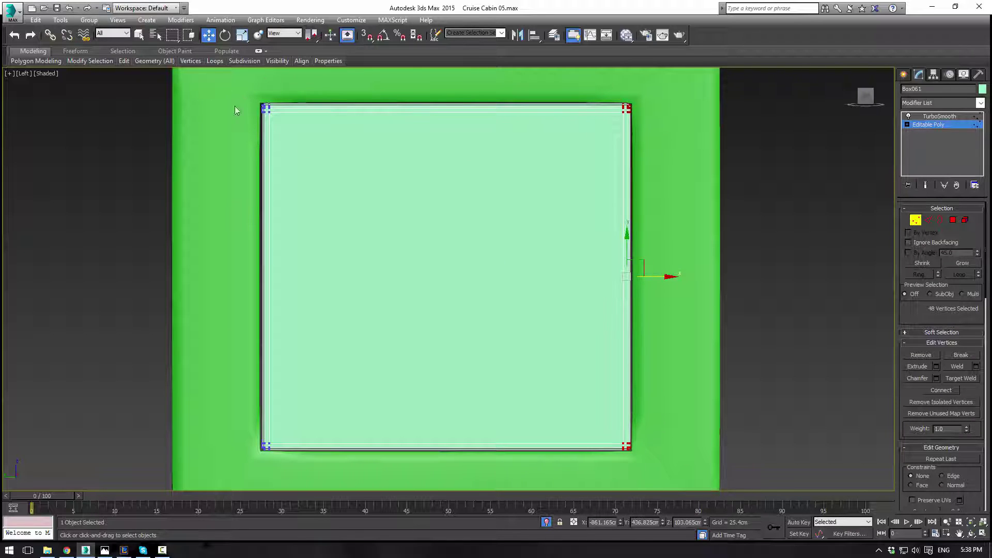
{"action": "left_click_drag", "start_coordinate": [221, 80], "coordinate": [331, 459]}
{"action": "left_click_drag", "start_coordinate": [303, 276], "coordinate": [301, 274]}
{"action": "left_click", "coordinate": [942, 125]}
{"action": "left_click", "coordinate": [772, 217]}
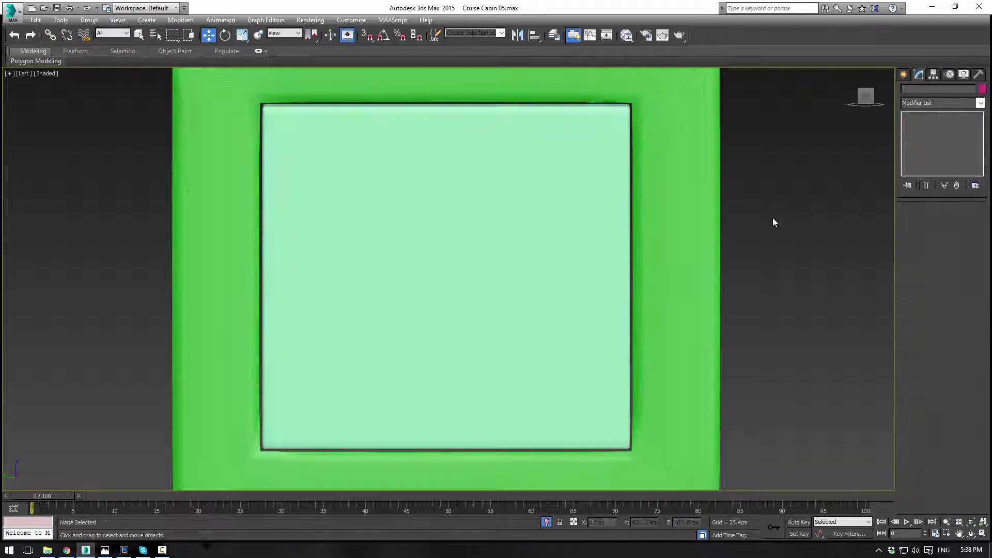
Inspect the light switch in perspective, examining the frame's base mesh and its smoothed corner up close.
{"action": "scroll", "coordinate": [751, 210], "scroll_direction": "down", "scroll_amount": 3}
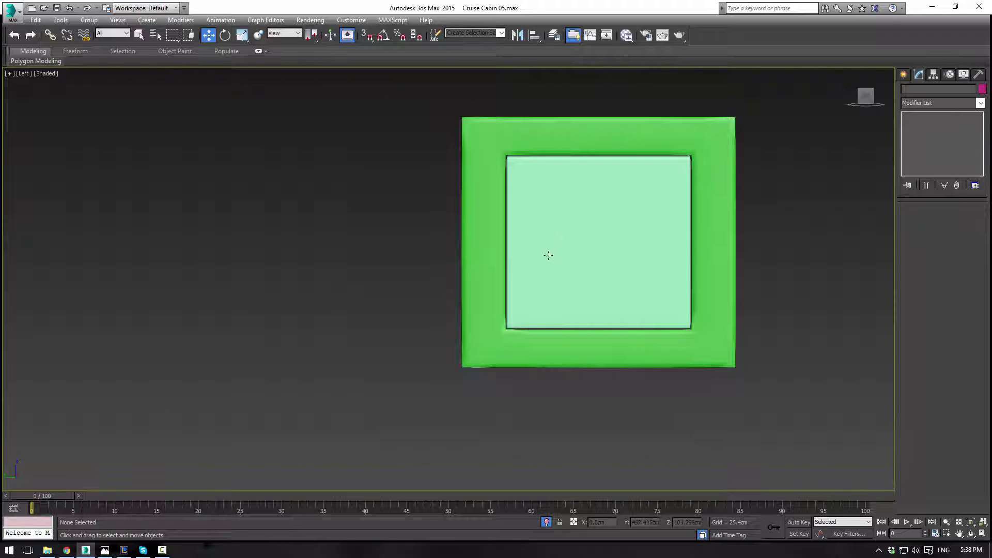
{"action": "key", "text": "p"}
{"action": "key", "text": "z"}
{"action": "middle_click_drag", "start_coordinate": [401, 251], "coordinate": [567, 243], "text": "alt"}
{"action": "left_click", "coordinate": [843, 261]}
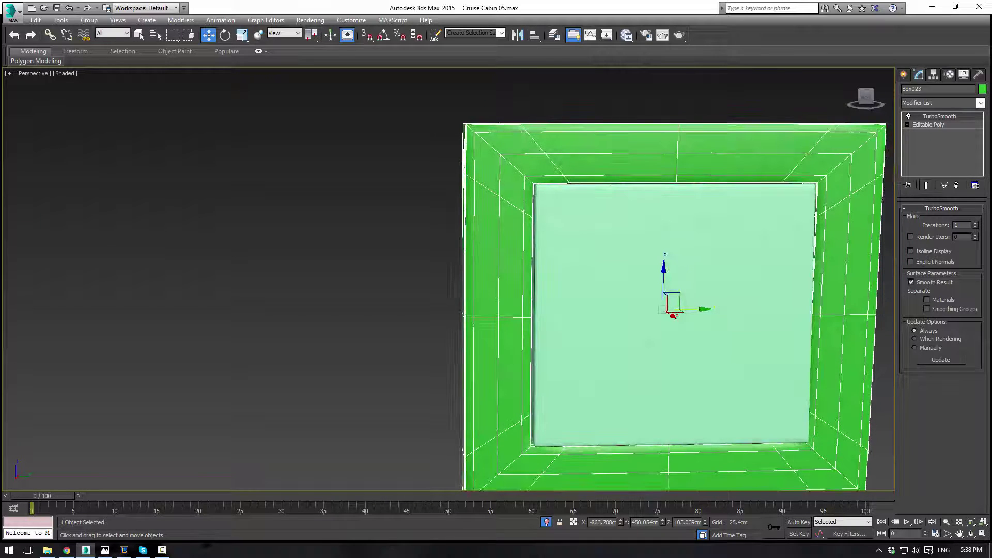
{"action": "key", "text": "alt+Tab"}
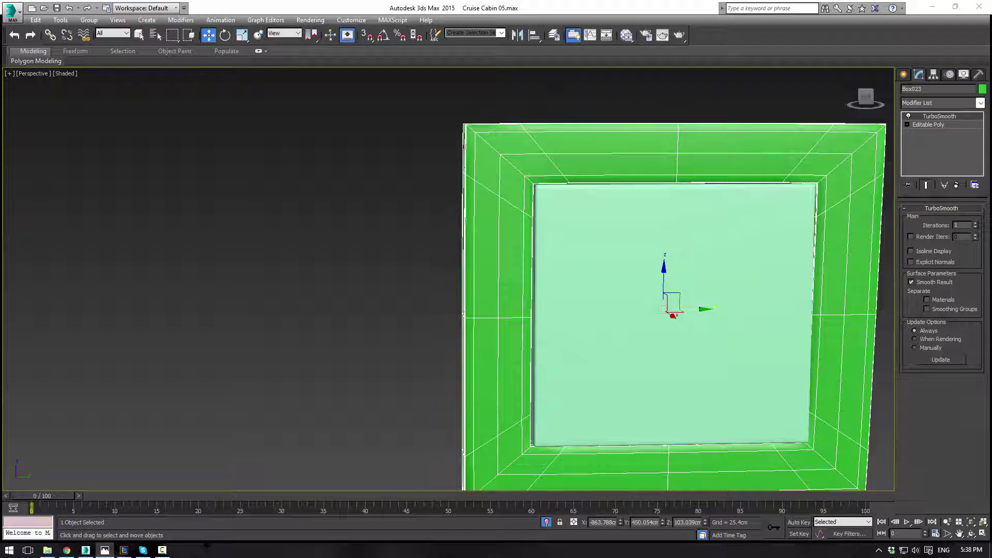
{"action": "left_click", "coordinate": [473, 166]}
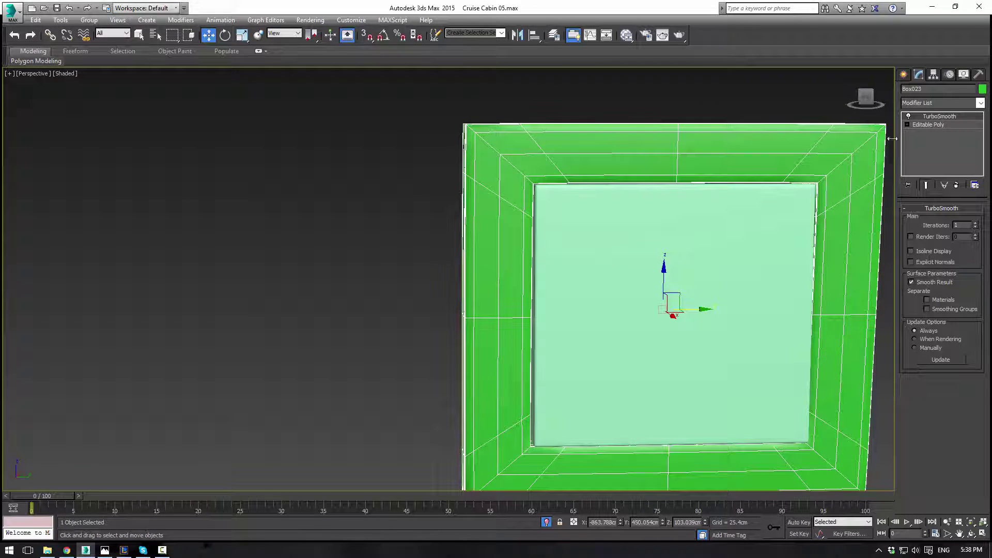
{"action": "left_click", "coordinate": [930, 125]}
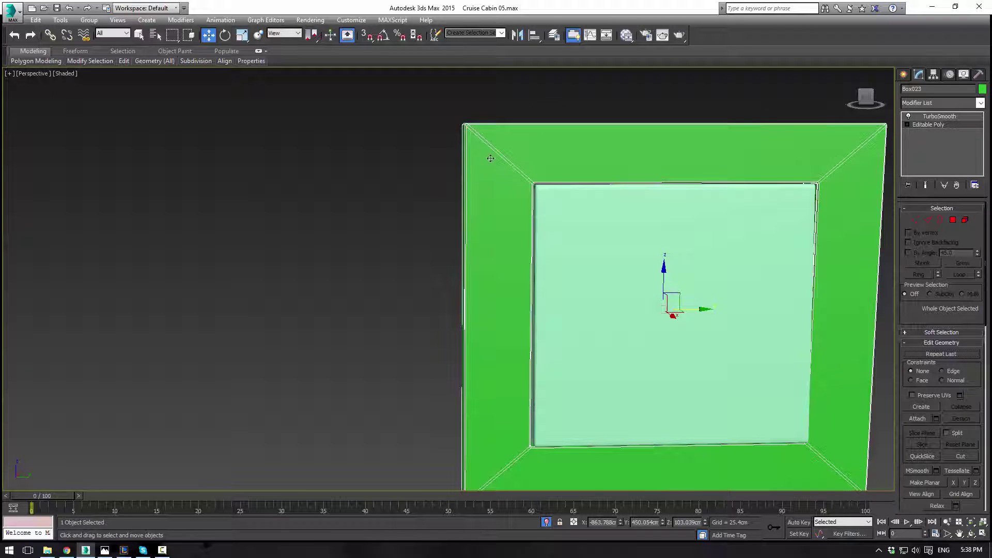
{"action": "scroll", "coordinate": [491, 158], "scroll_direction": "up", "scroll_amount": 4}
{"action": "middle_click_drag", "start_coordinate": [491, 195], "coordinate": [565, 265], "text": "alt"}
{"action": "left_click", "coordinate": [507, 192]}
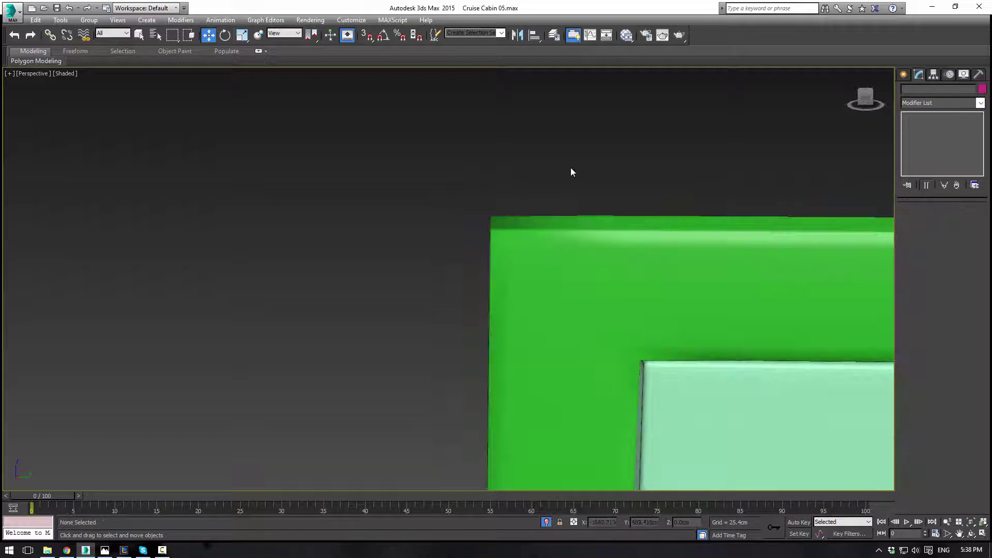
End isolation to bring back the whole cabin scene and save the file.
{"action": "right_click", "coordinate": [571, 172]}
{"action": "left_click", "coordinate": [603, 83]}
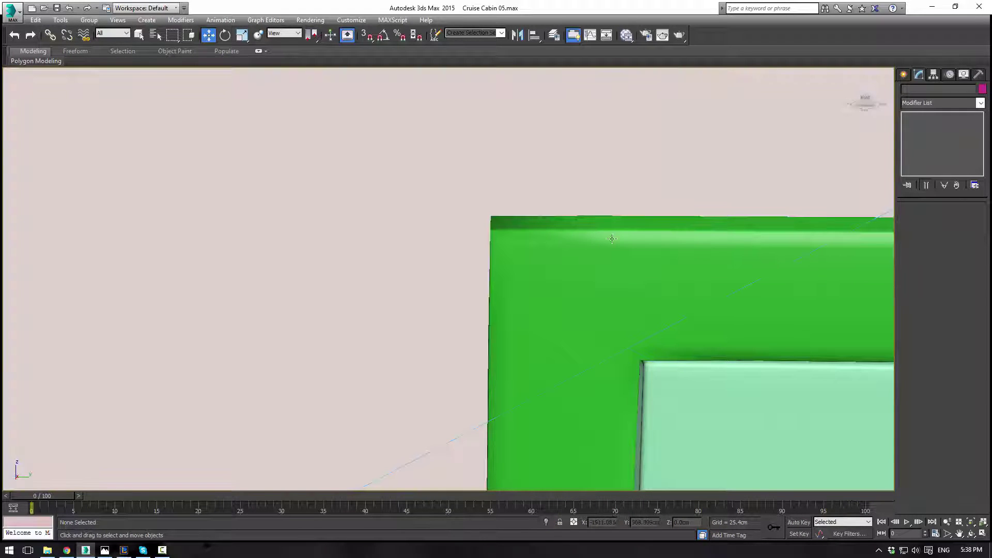
{"action": "scroll", "coordinate": [614, 243], "scroll_direction": "down", "scroll_amount": 10}
{"action": "scroll", "coordinate": [613, 245], "scroll_direction": "down", "scroll_amount": 6}
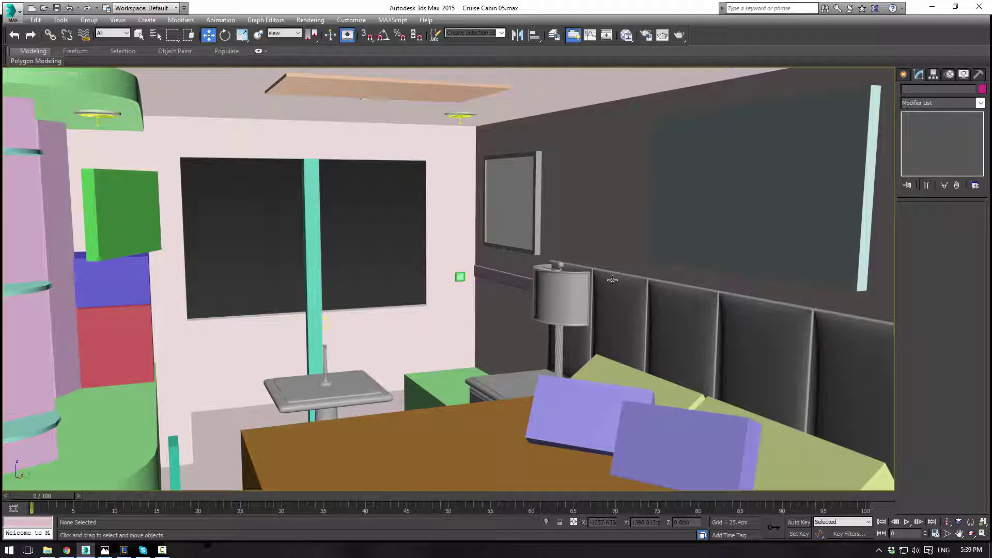
{"action": "key", "text": "alt+Tab"}
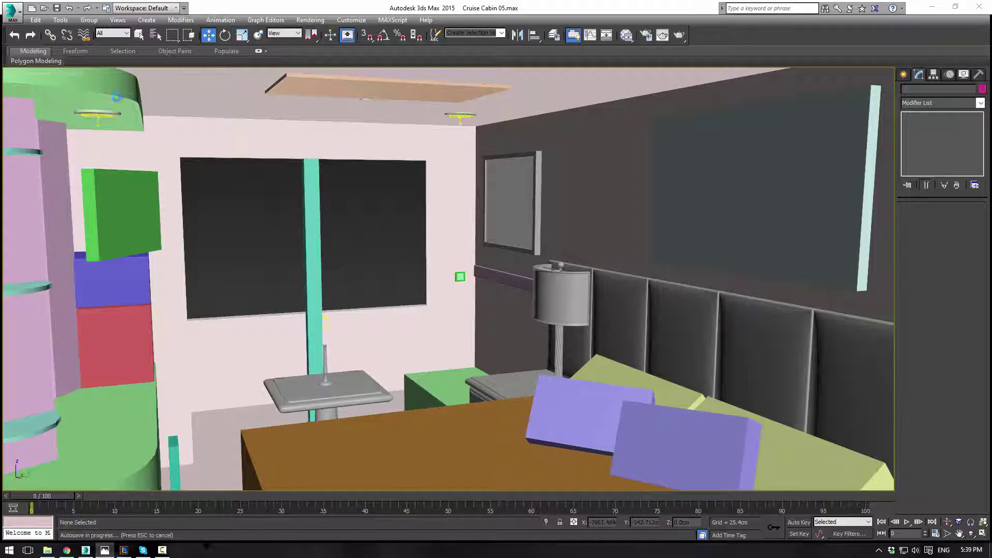
{"action": "left_click", "coordinate": [57, 8]}
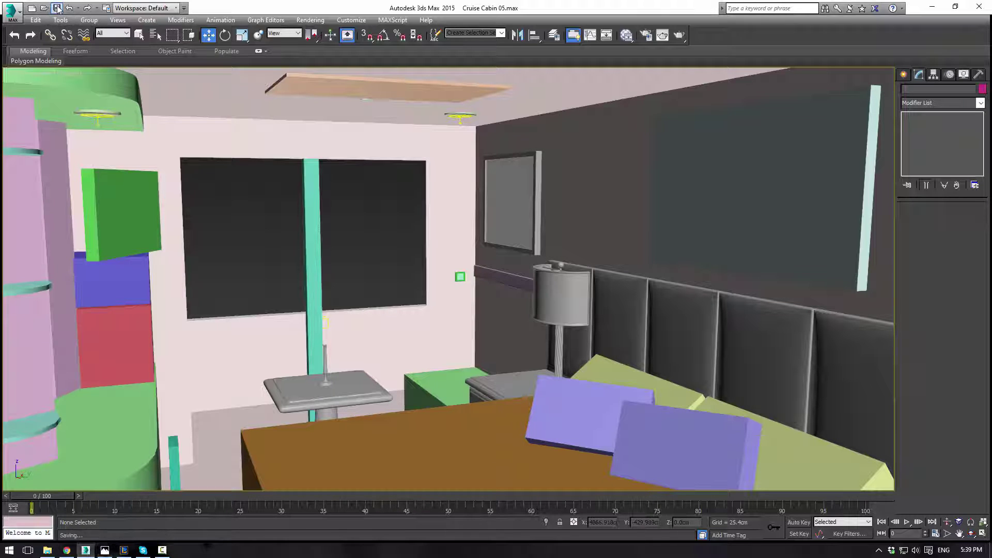
Group the switch frame and its inner box under the name Light Switch.
{"action": "left_click", "coordinate": [137, 106]}
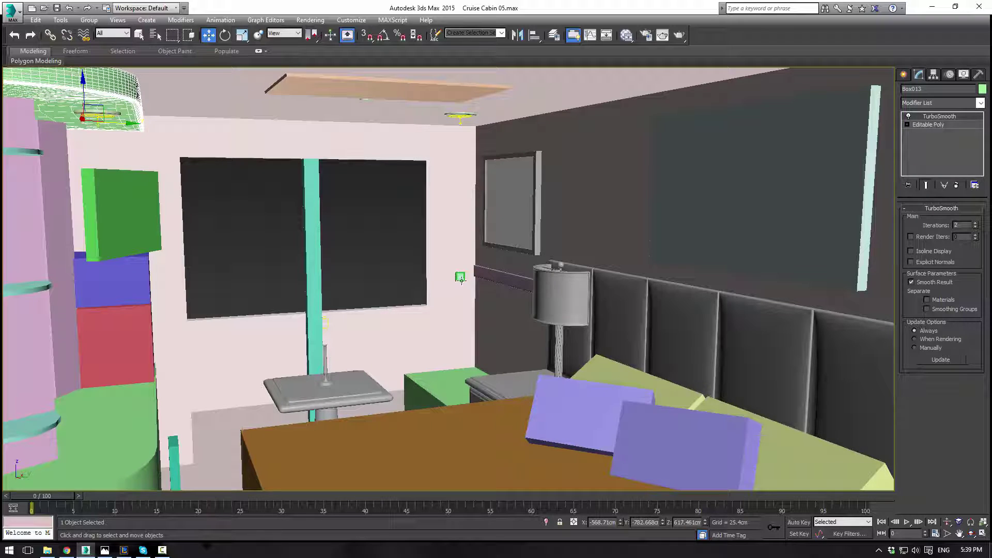
{"action": "left_click", "coordinate": [461, 280], "text": "ctrl"}
{"action": "left_click", "coordinate": [461, 277]}
{"action": "left_click", "coordinate": [457, 277], "text": "ctrl"}
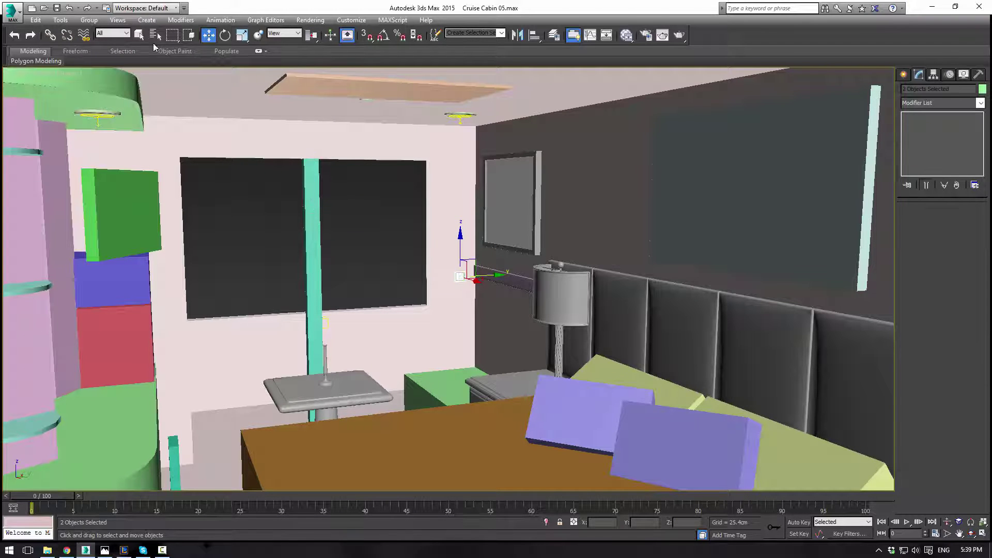
{"action": "left_click", "coordinate": [147, 19]}
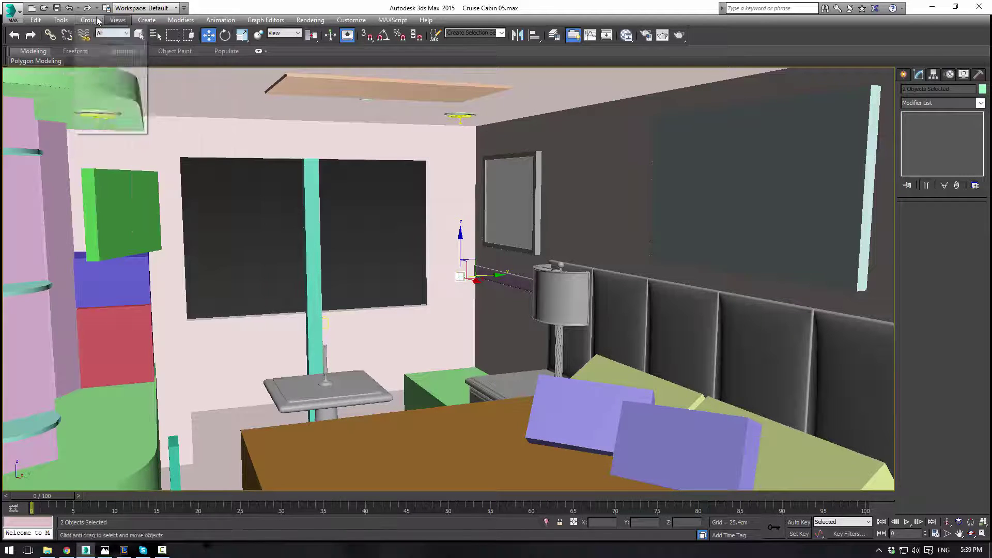
{"action": "left_click", "coordinate": [103, 32]}
{"action": "key", "text": "BackSpace"}
{"action": "type", "text": "Light Switch"}
{"action": "key", "text": "Return"}
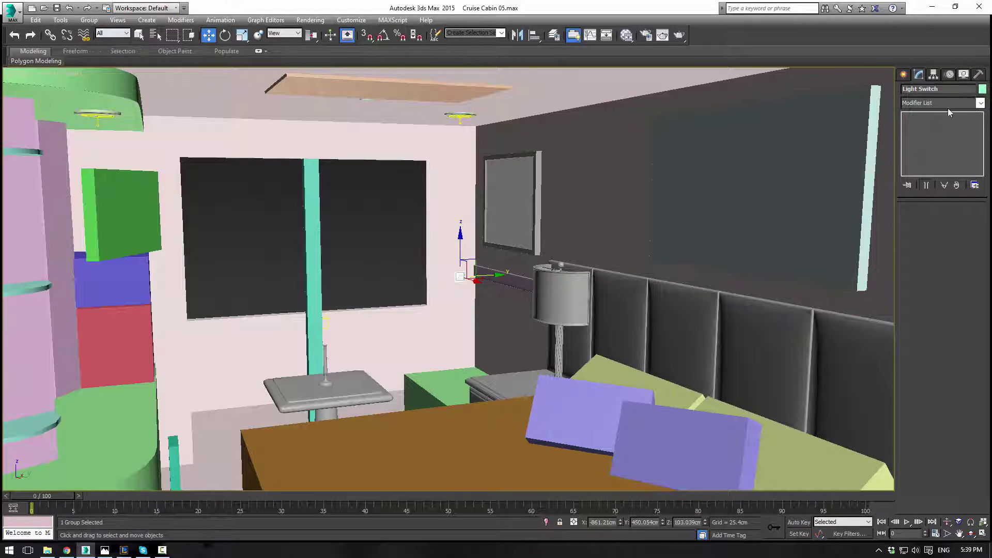
Change the Light Switch group's object color to grey.
{"action": "left_click", "coordinate": [982, 89]}
{"action": "left_click", "coordinate": [560, 302]}
{"action": "left_click", "coordinate": [542, 334]}
Change the curved green piece near the ceiling to a grey object color.
{"action": "left_click", "coordinate": [103, 108]}
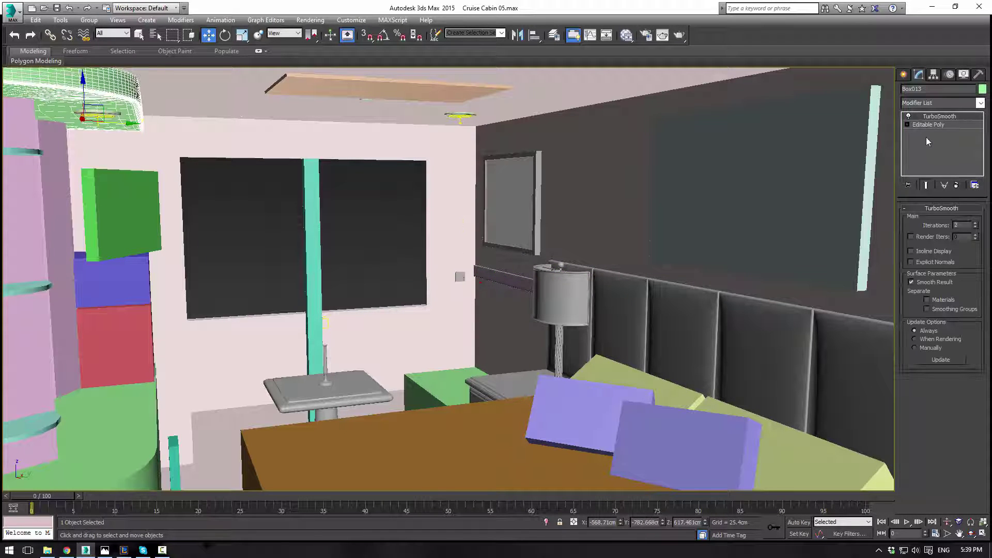
{"action": "left_click", "coordinate": [982, 89]}
{"action": "left_click", "coordinate": [550, 299]}
{"action": "left_click", "coordinate": [549, 333]}
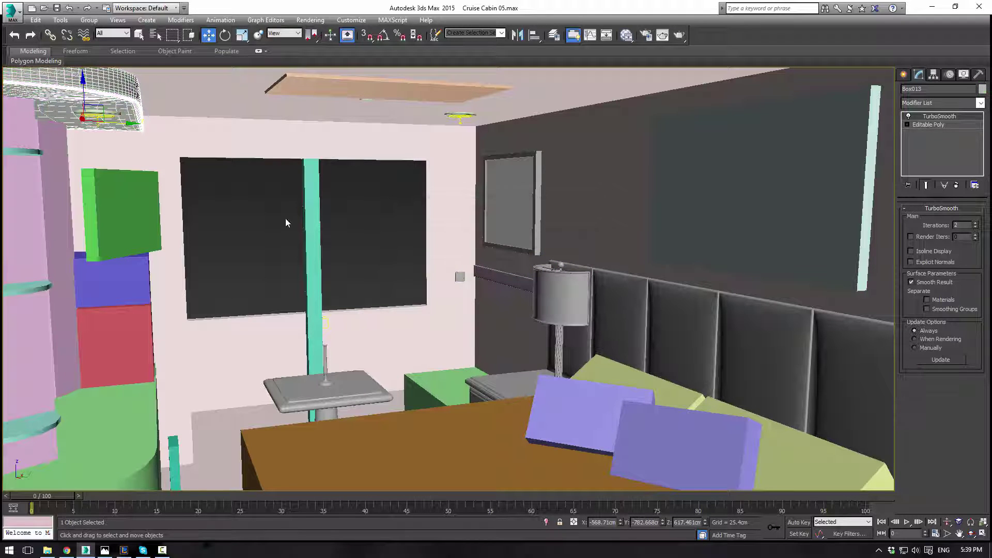
Change the object color of the two round ceiling light rings to grey and clear the selection.
{"action": "left_click", "coordinate": [103, 113]}
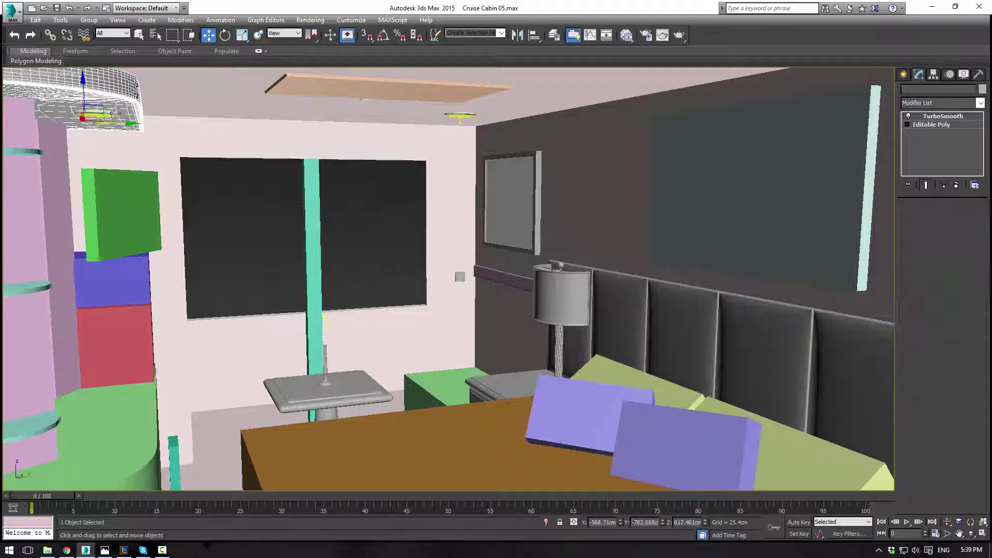
{"action": "left_click", "coordinate": [461, 115], "text": "ctrl"}
{"action": "key", "text": "ctrl+z"}
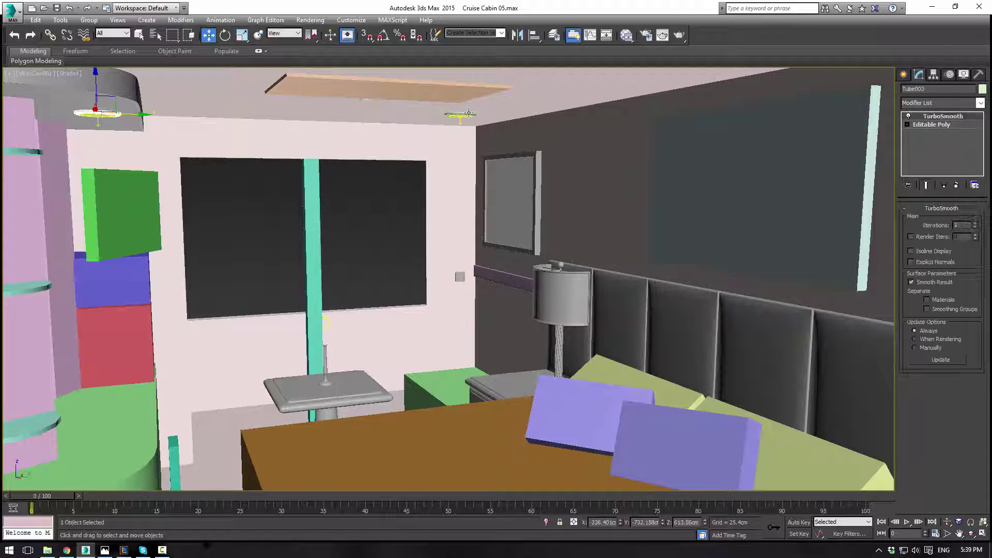
{"action": "left_click", "coordinate": [468, 114], "text": "ctrl"}
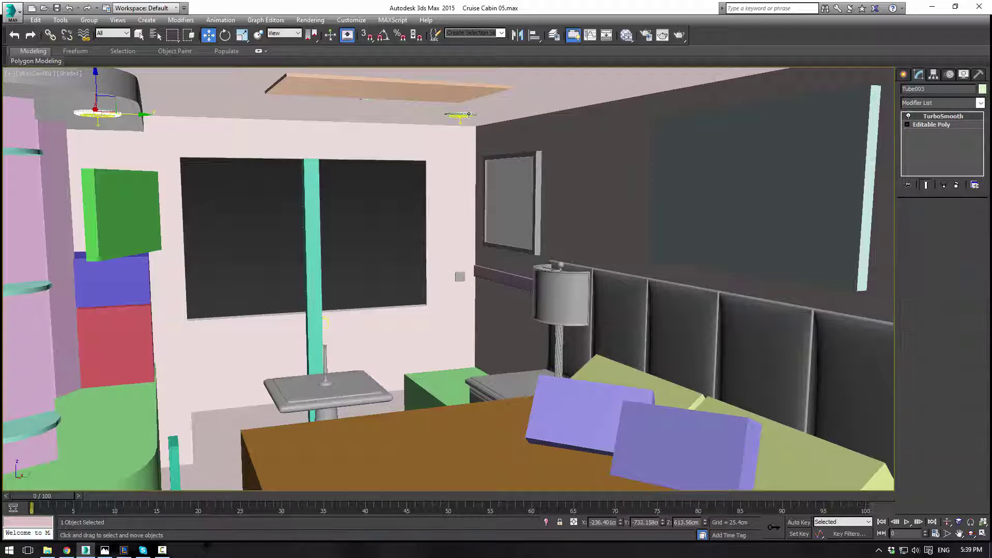
{"action": "left_click", "coordinate": [982, 89]}
{"action": "left_click", "coordinate": [565, 301]}
{"action": "left_click", "coordinate": [548, 332]}
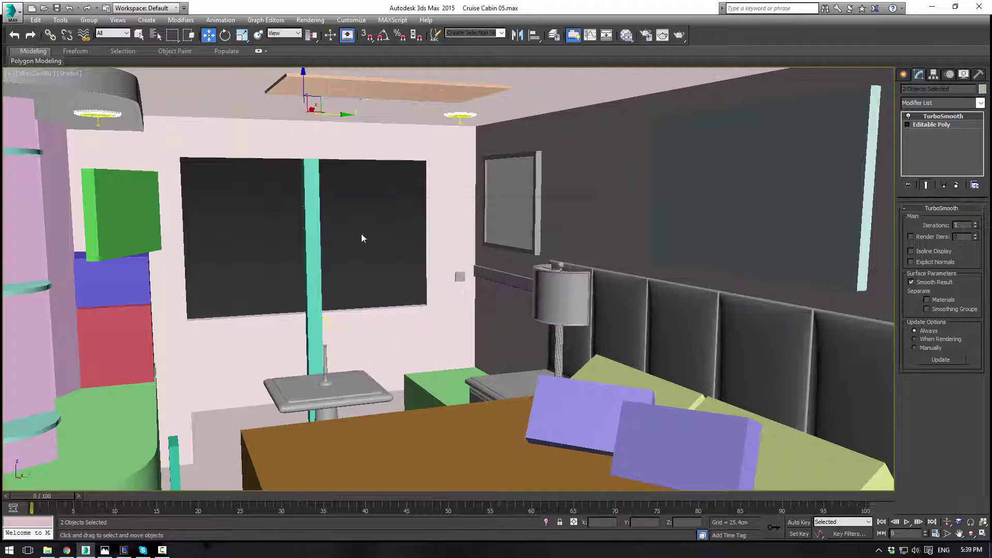
{"action": "left_click", "coordinate": [343, 224]}
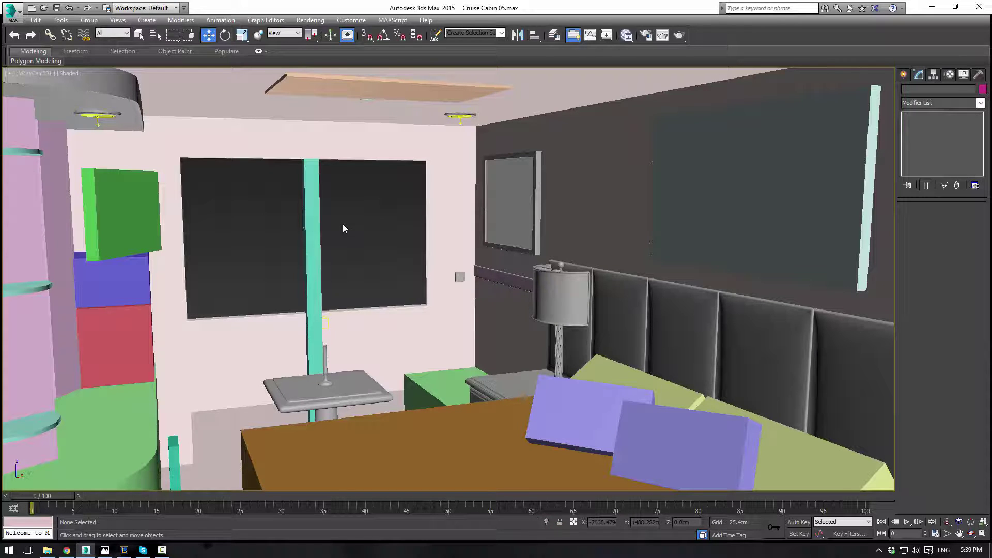
Preview the cabin's camera view in Realistic shading and return it to Shaded.
{"action": "left_click", "coordinate": [63, 77]}
{"action": "left_click", "coordinate": [82, 81]}
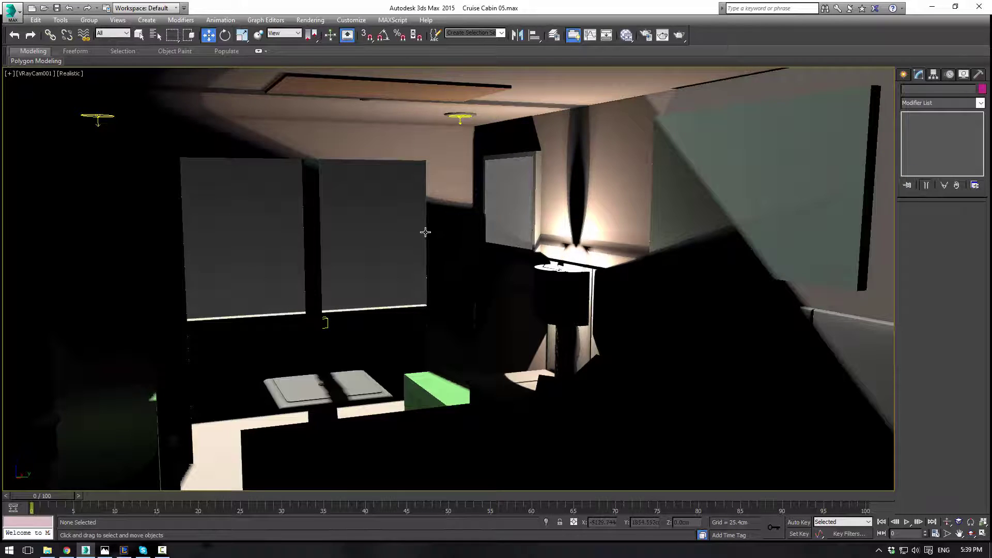
{"action": "left_click", "coordinate": [56, 73]}
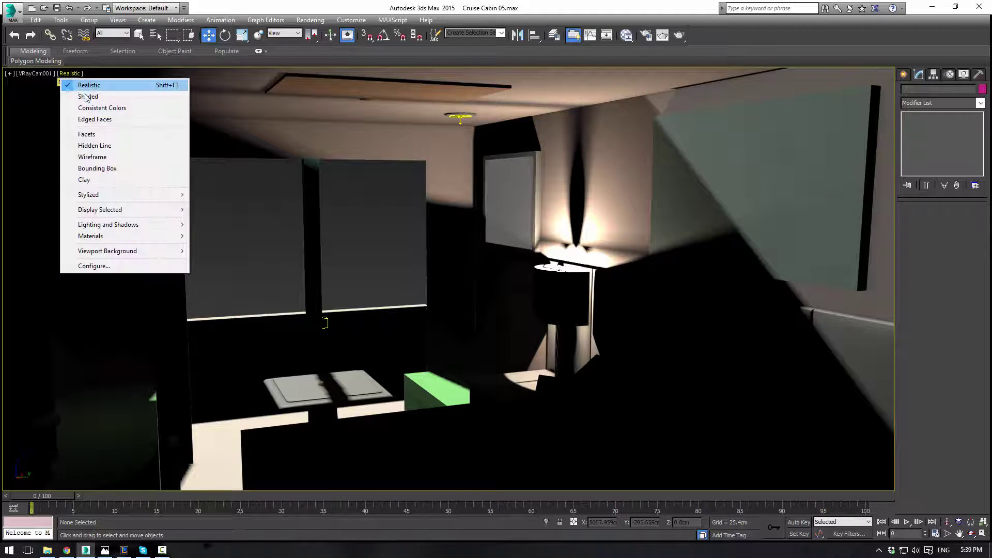
{"action": "left_click", "coordinate": [77, 95]}
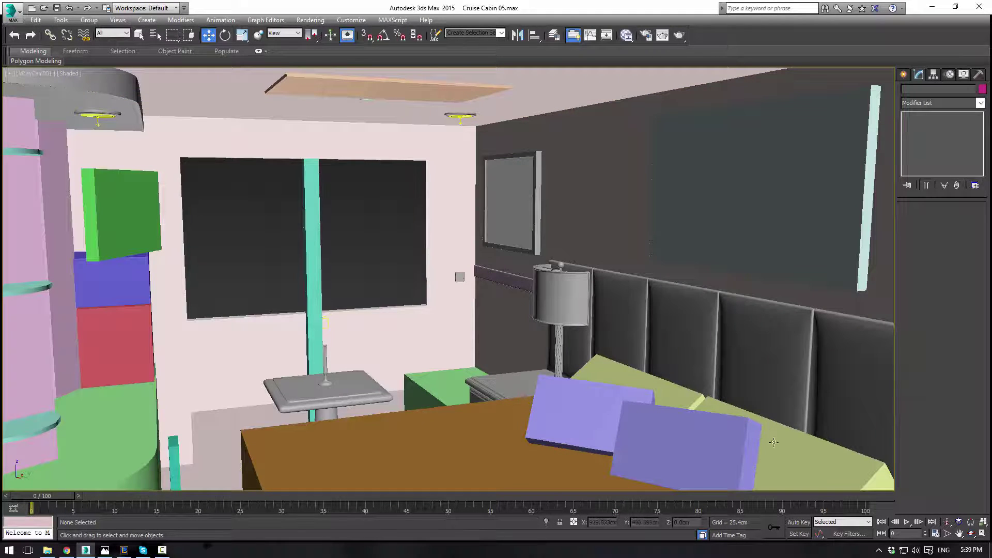